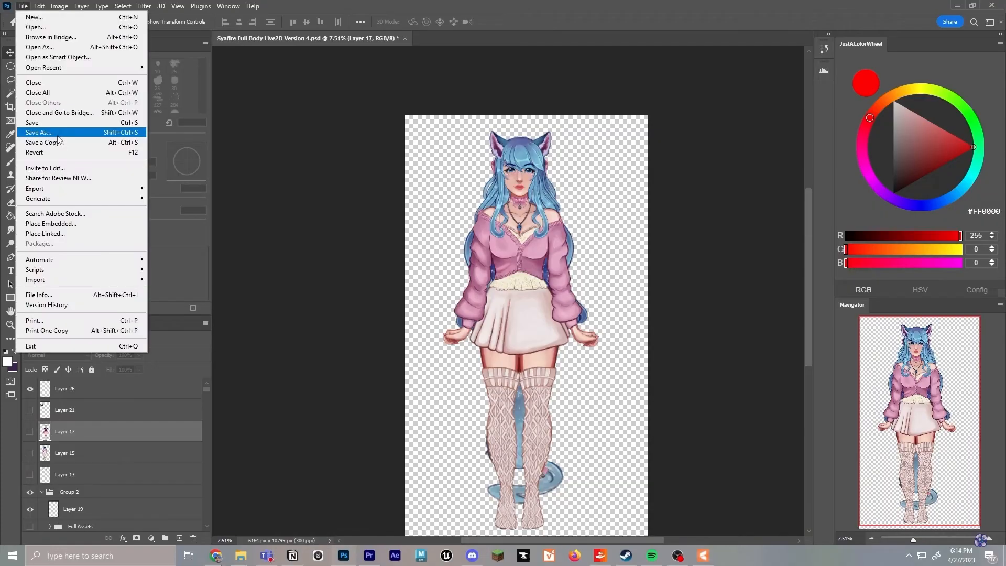
pyautogui.click(57, 136)
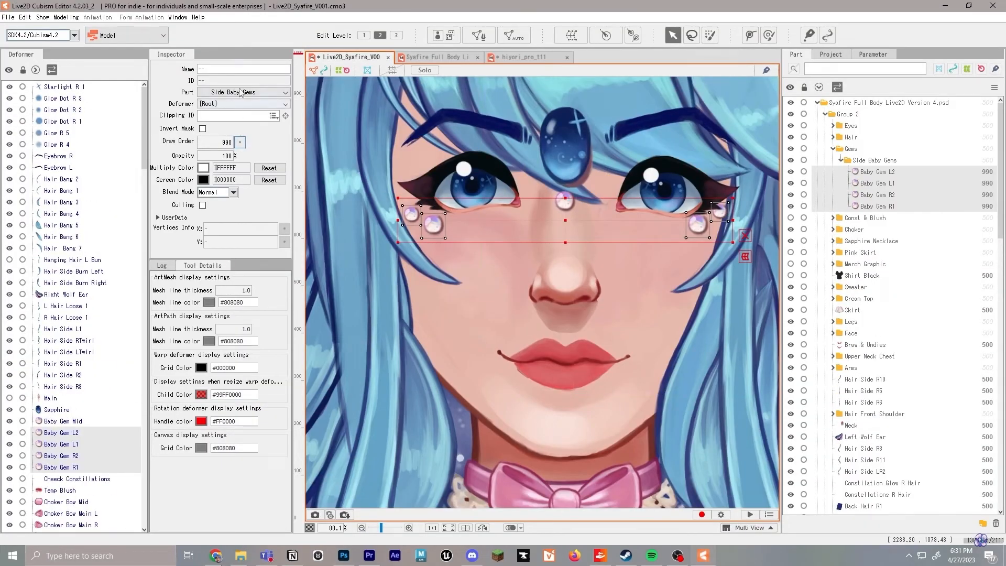
pyautogui.click(244, 91)
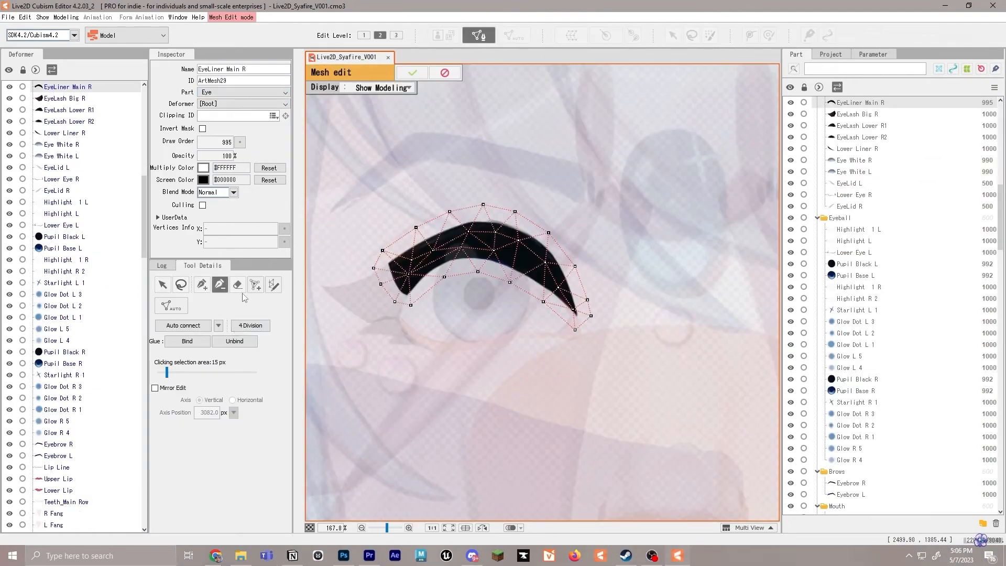
pyautogui.moveTo(569, 293)
pyautogui.mouseDown()
pyautogui.moveTo(495, 239)
pyautogui.moveTo(445, 245)
pyautogui.moveTo(399, 274)
pyautogui.moveTo(434, 259)
pyautogui.mouseUp()
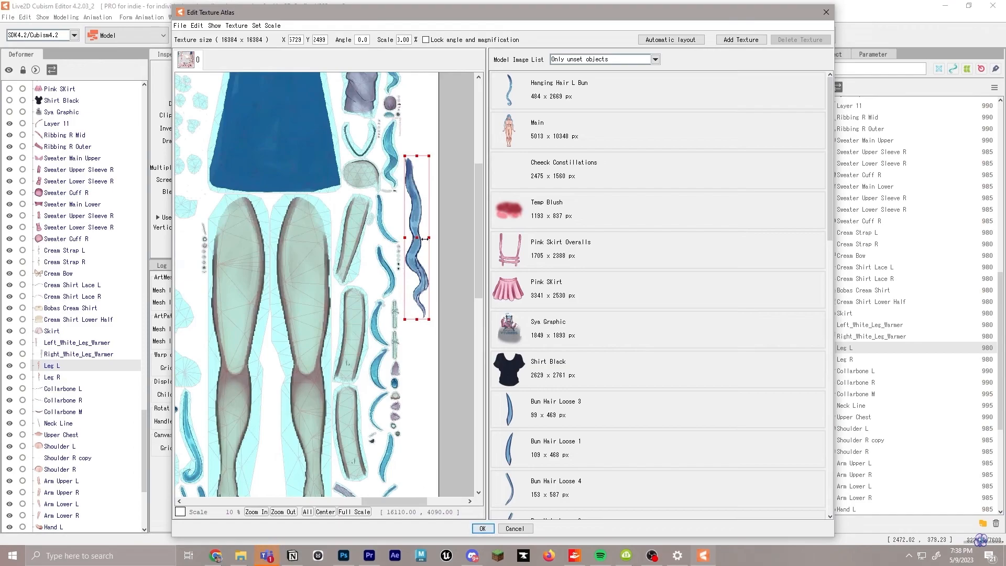
pyautogui.scroll(-1, 425, 239)
pyautogui.scroll(1, 422, 239)
pyautogui.scroll(-1, 419, 239)
pyautogui.moveTo(373, 239); pyautogui.dragTo(329, 247)
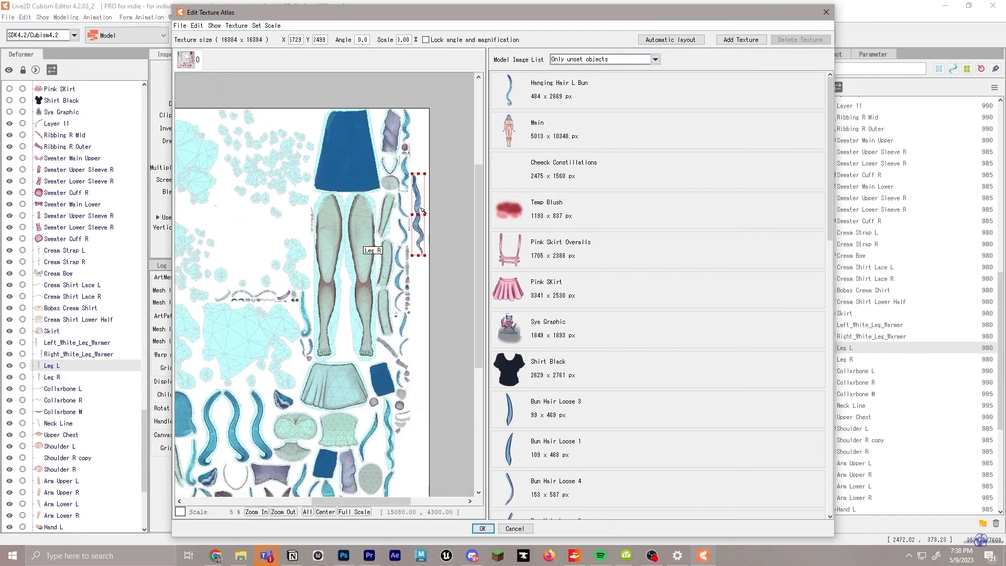
pyautogui.scroll(3, 427, 205)
pyautogui.click(826, 12)
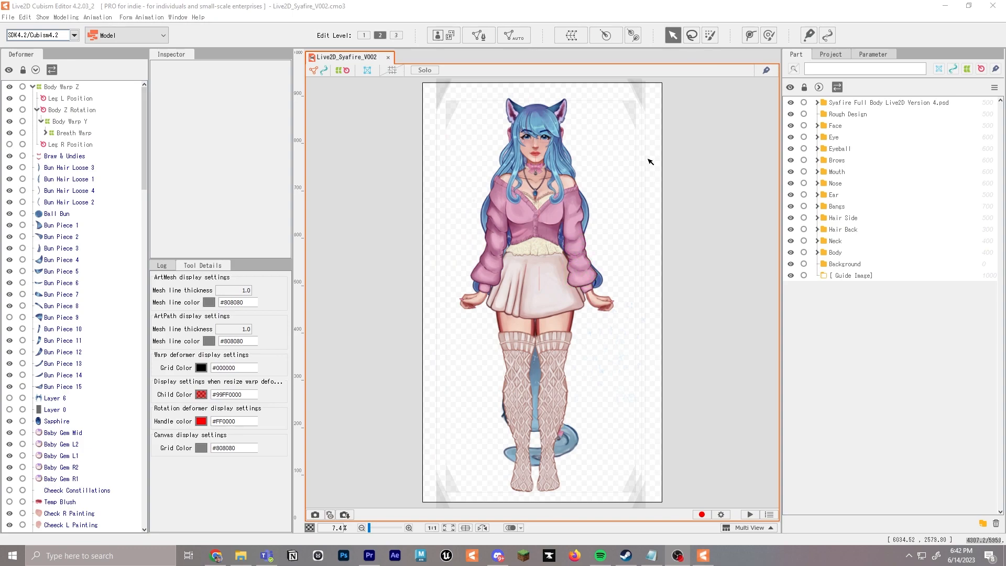
pyautogui.click(580, 36)
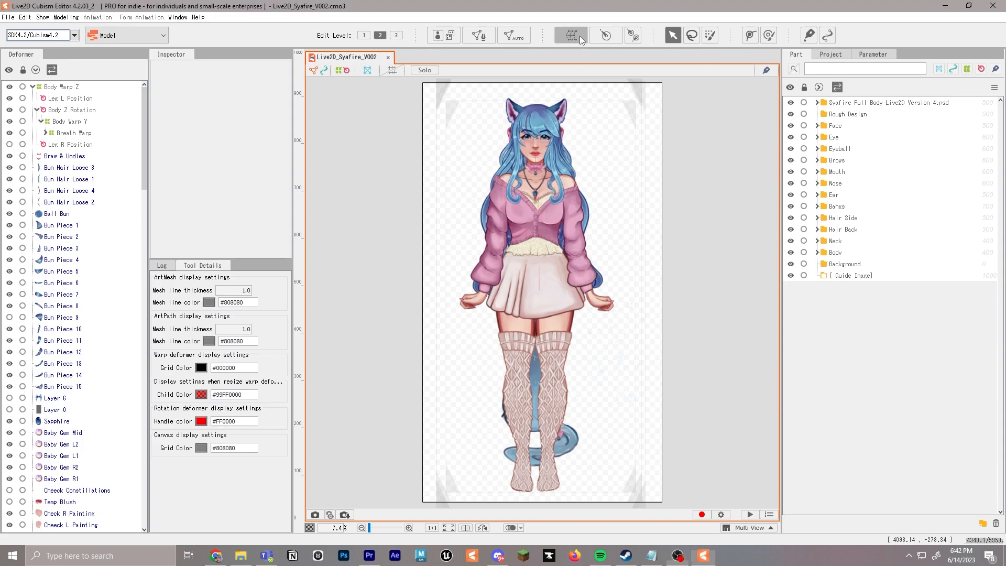
pyautogui.press('Escape')
pyautogui.click(608, 34)
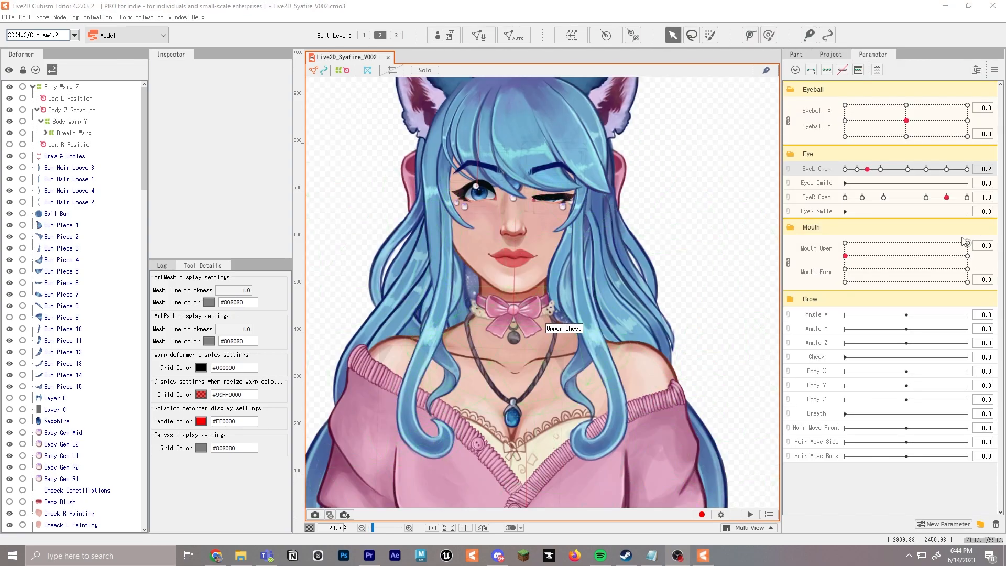
pyautogui.moveTo(896, 169); pyautogui.dragTo(886, 197)
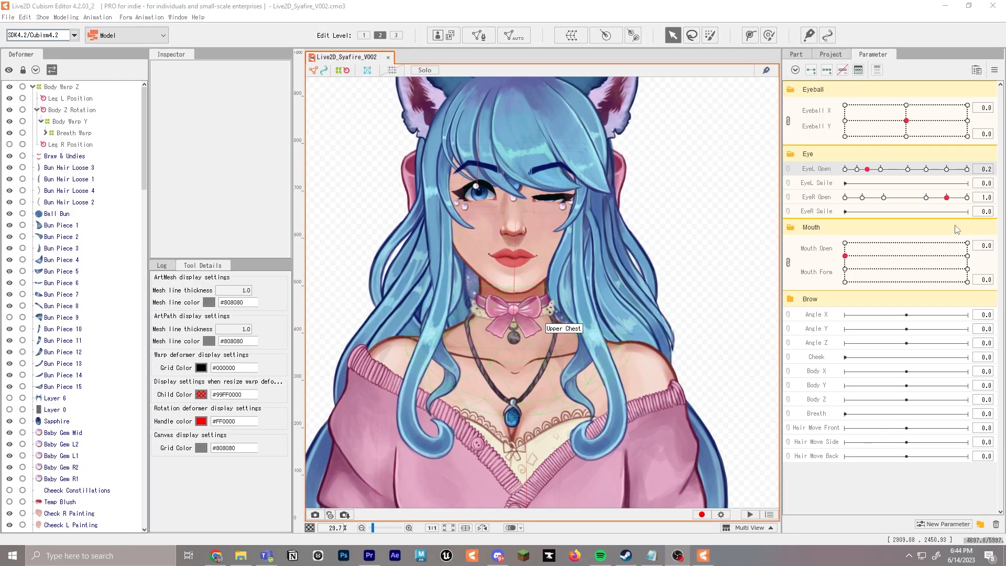
pyautogui.click(916, 172)
pyautogui.moveTo(916, 174); pyautogui.dragTo(872, 177)
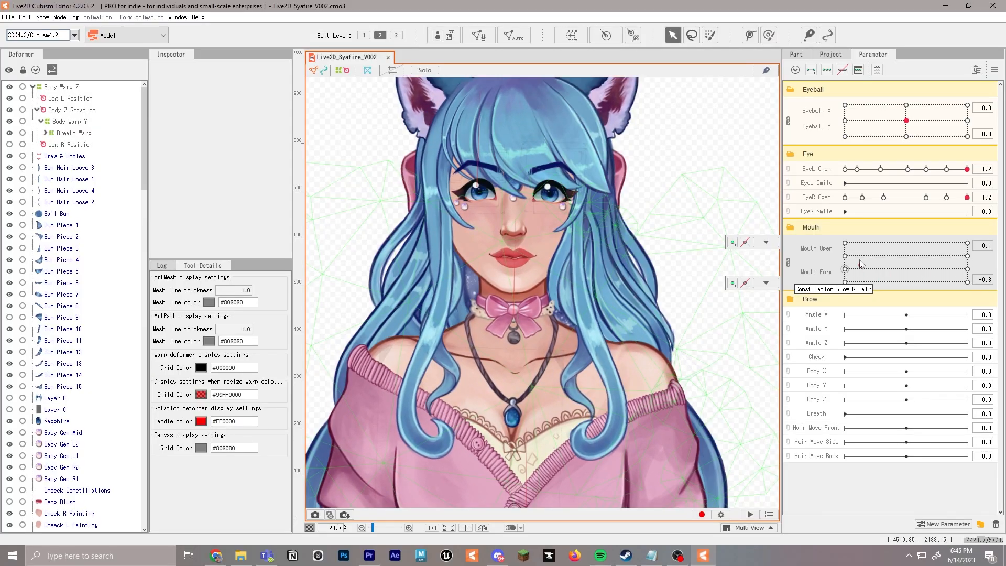
pyautogui.moveTo(861, 263); pyautogui.dragTo(970, 255)
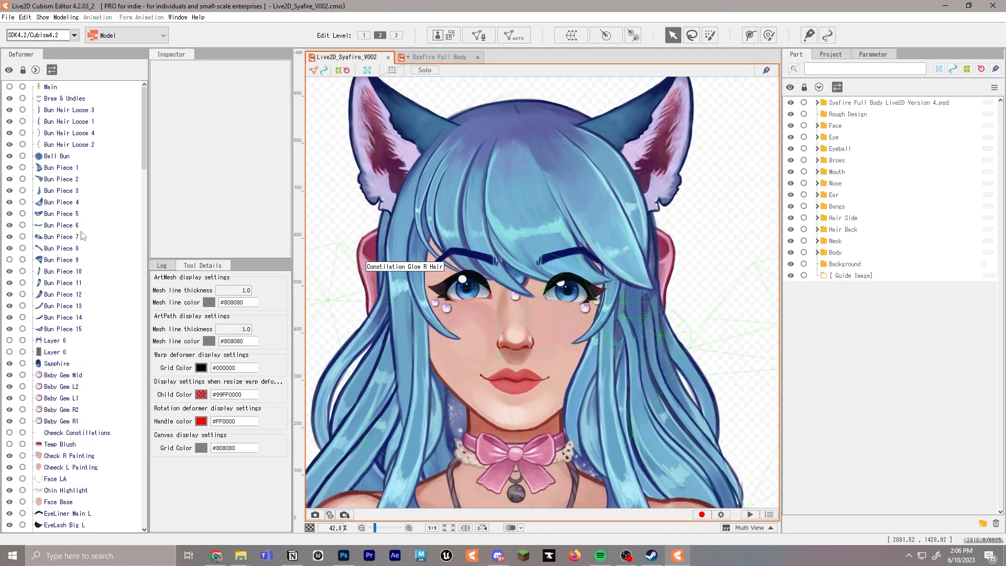
# Examine the ungrouped art meshes in the Live2D_Syafire_V002 deformer list and the matching face and hair artwork
pyautogui.scroll(-4, 82, 236)
pyautogui.scroll(4, 86, 237)
pyautogui.scroll(-20, 86, 237)
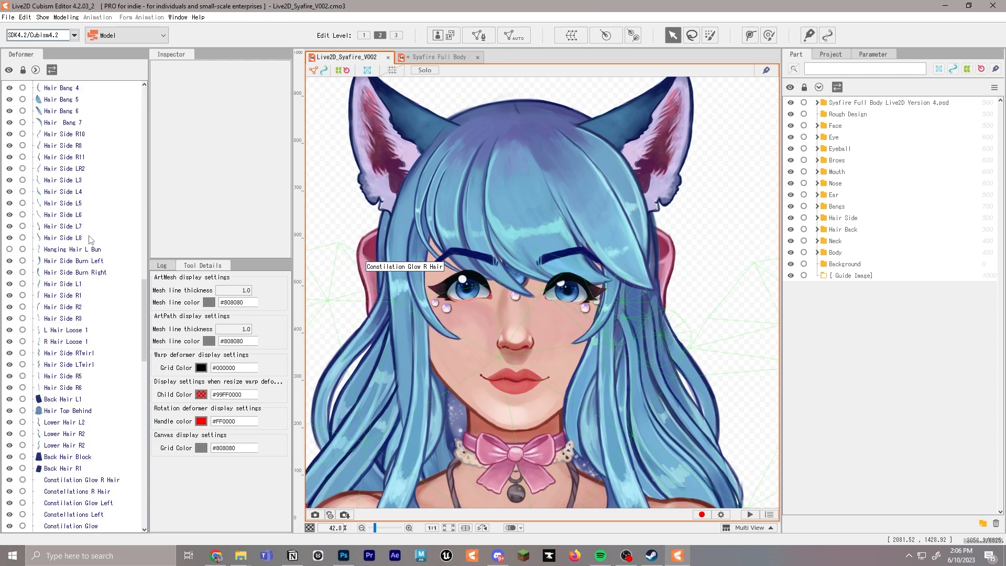
pyautogui.scroll(-5, 91, 241)
pyautogui.scroll(15, 92, 243)
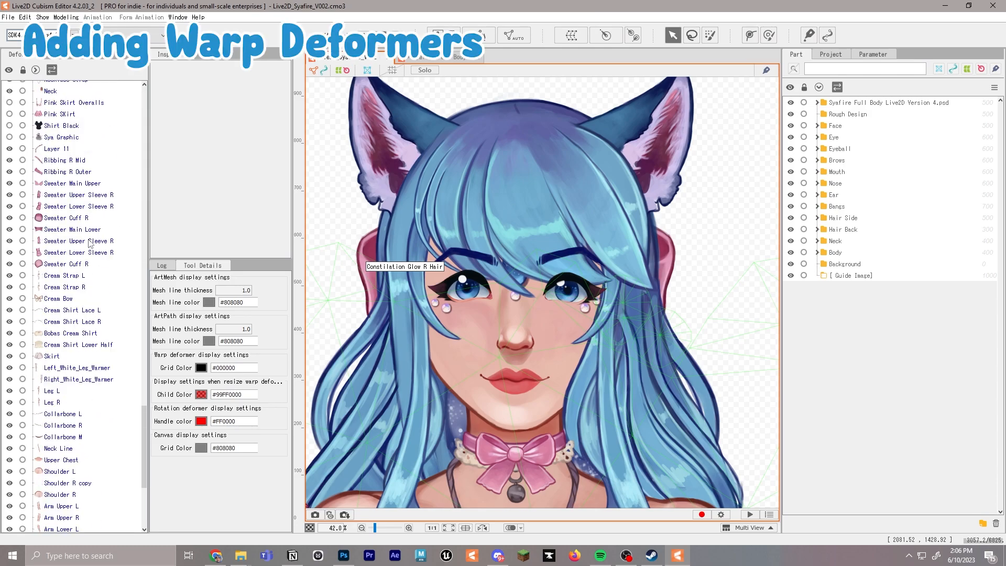
pyautogui.scroll(15, 109, 244)
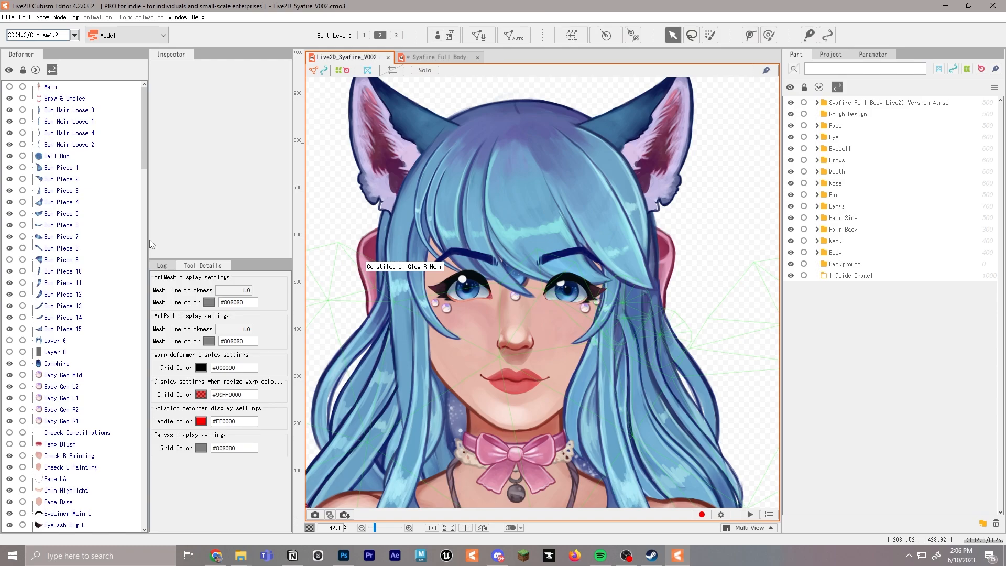
pyautogui.moveTo(635, 343); pyautogui.dragTo(641, 257)
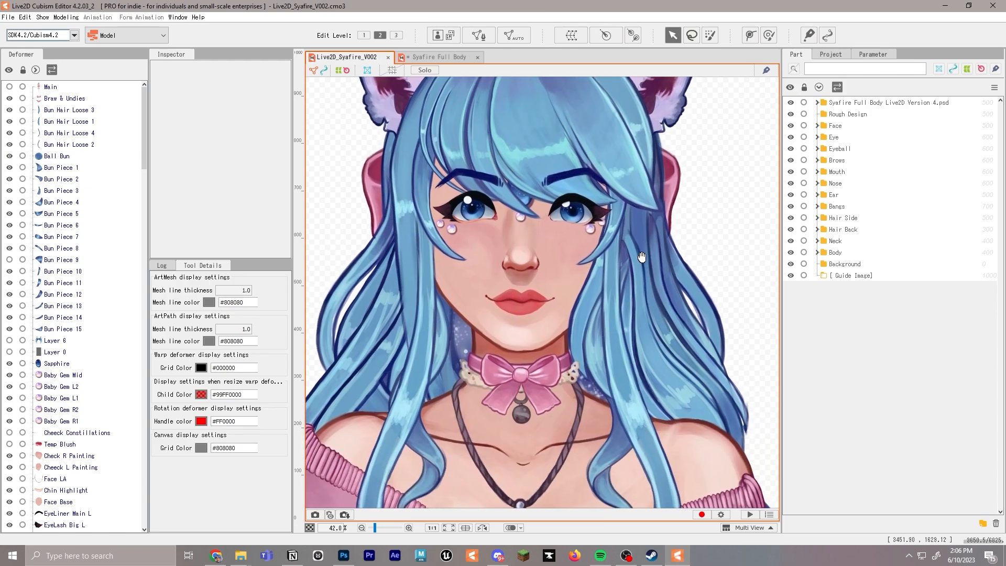
pyautogui.scroll(1, 662, 230)
pyautogui.scroll(-1, 666, 228)
pyautogui.moveTo(668, 226); pyautogui.dragTo(673, 261)
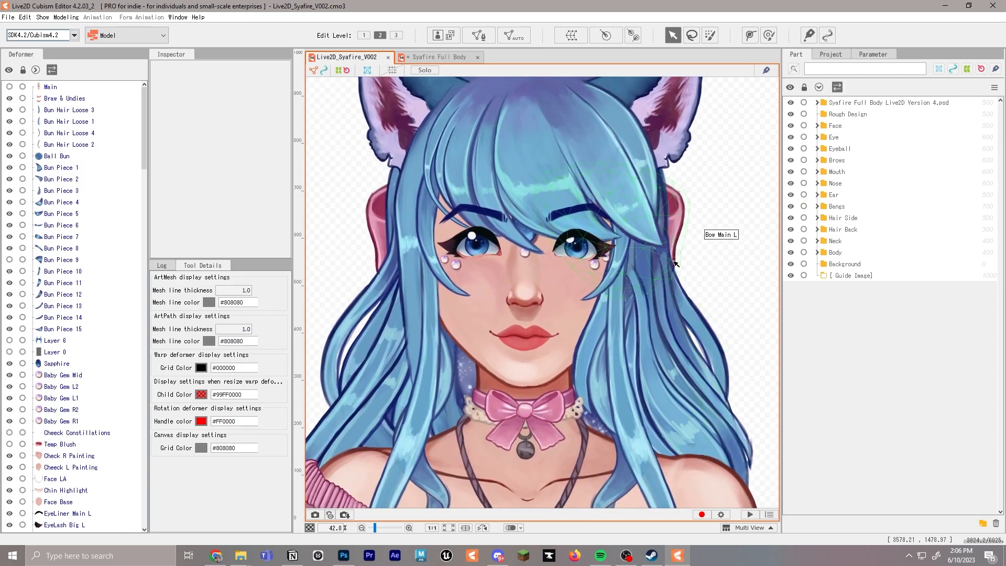
# Switch to the Syafire Full Body model and examine the deformer hierarchy under Body Warp Z, including both leg position deformers
pyautogui.click(437, 57)
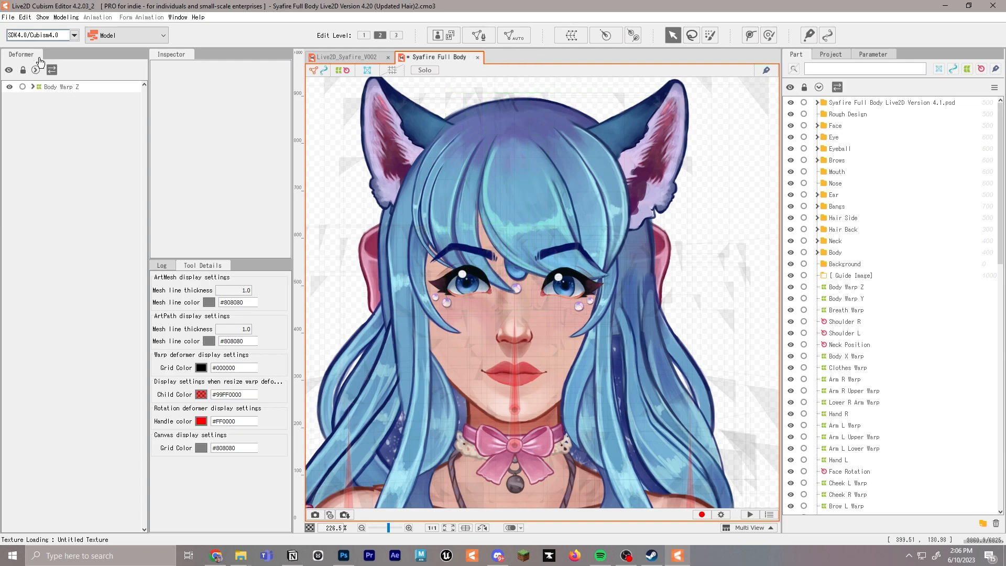
pyautogui.click(33, 87)
pyautogui.click(37, 98)
pyautogui.click(37, 133)
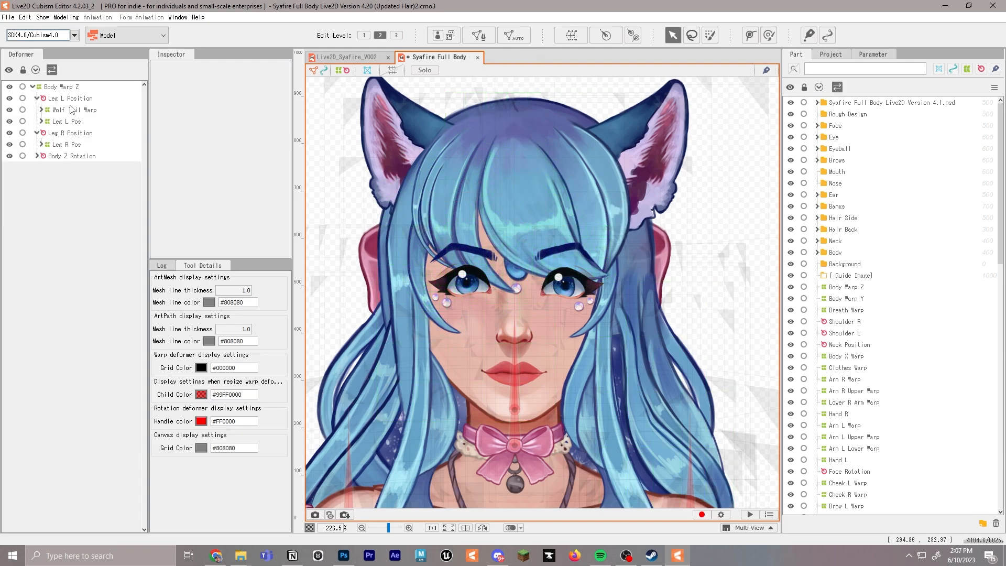
pyautogui.click(36, 98)
pyautogui.click(37, 109)
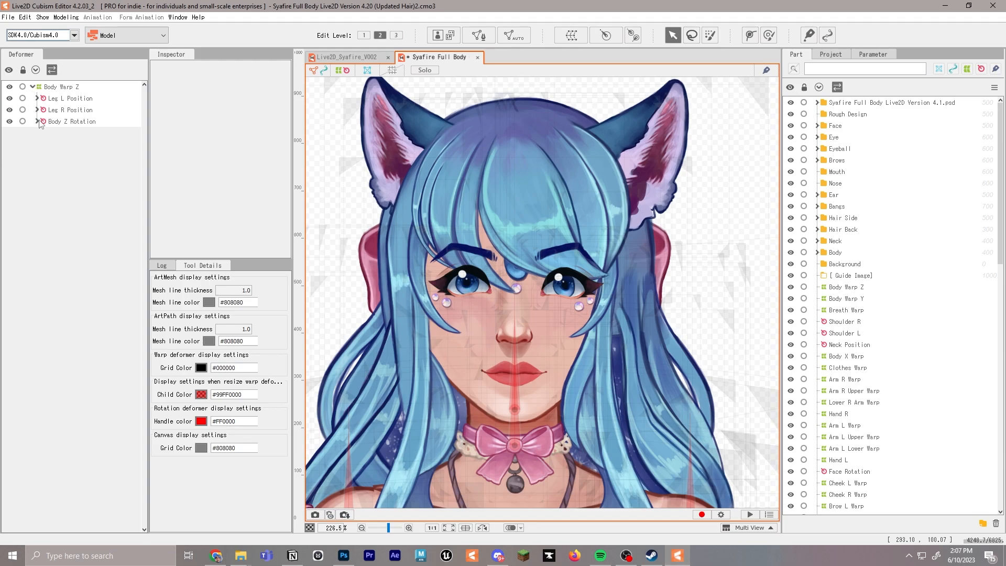
pyautogui.click(53, 87)
pyautogui.click(33, 86)
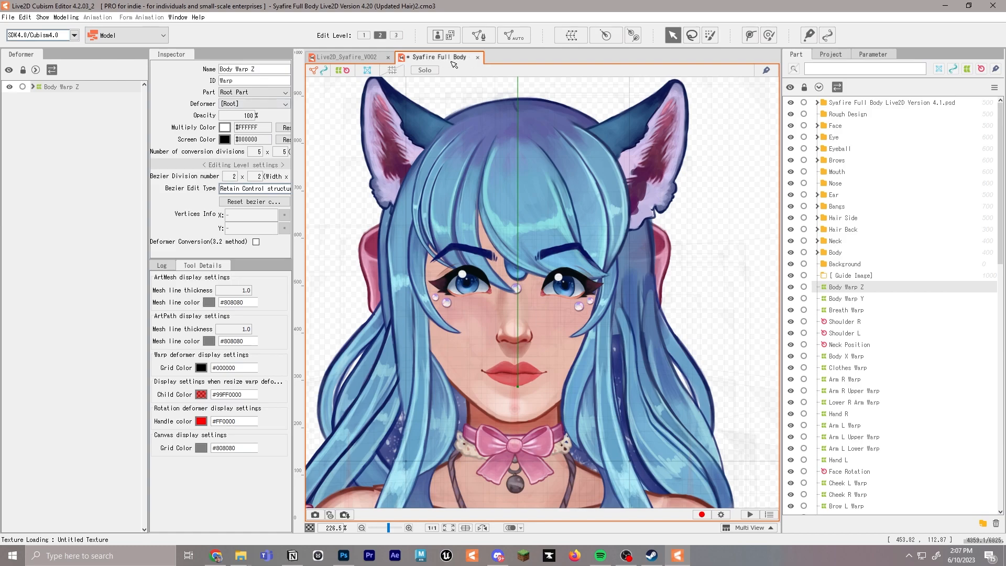
# Open the recent sample model hiyori_pro_t11.cmo3 as a reference
pyautogui.click(8, 17)
pyautogui.moveTo(37, 64)
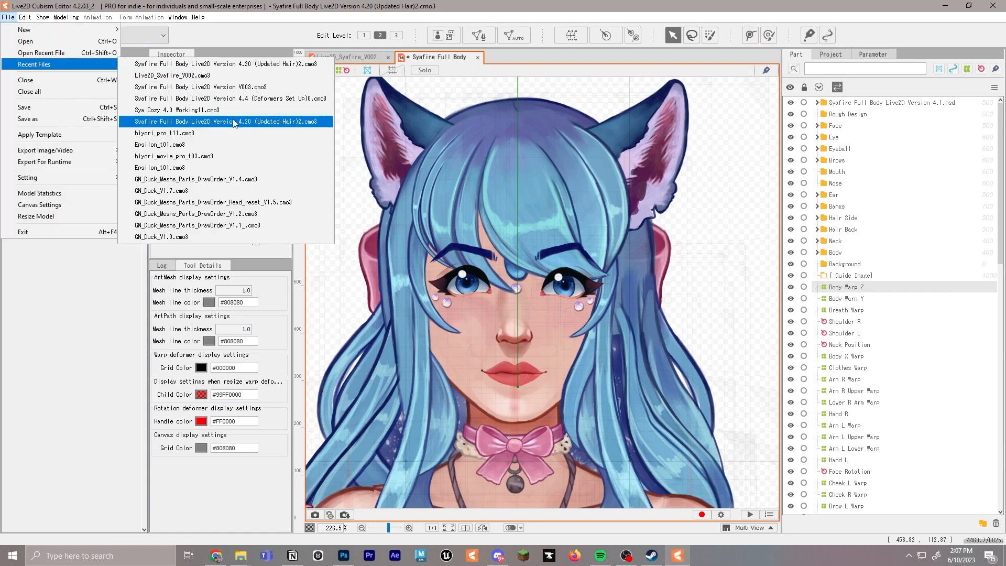
pyautogui.click(234, 122)
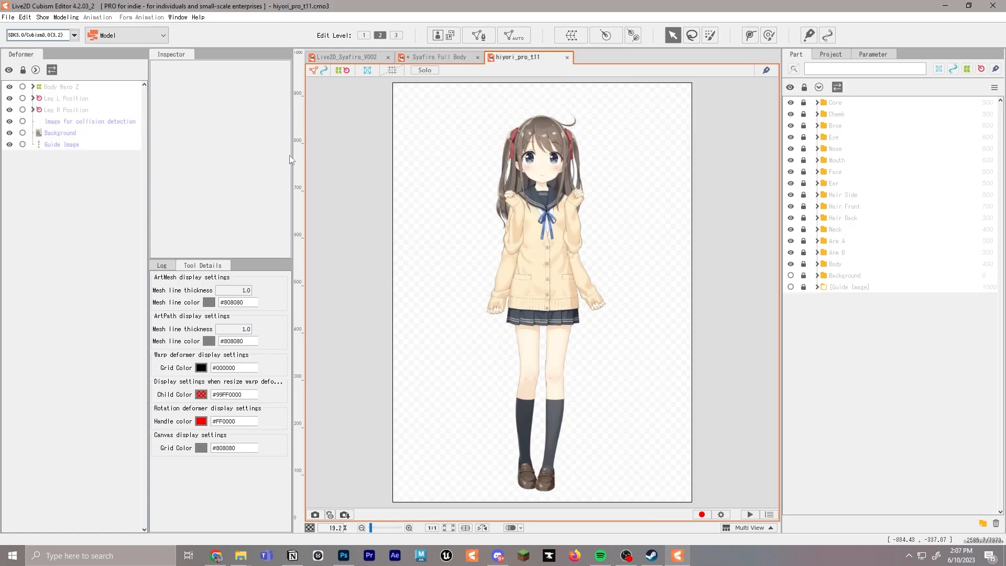
# Unlock the Arm B part, inspect the parent deformers of its Forearm R B mesh, and return to the Syafire Full Body model
pyautogui.scroll(2, 548, 231)
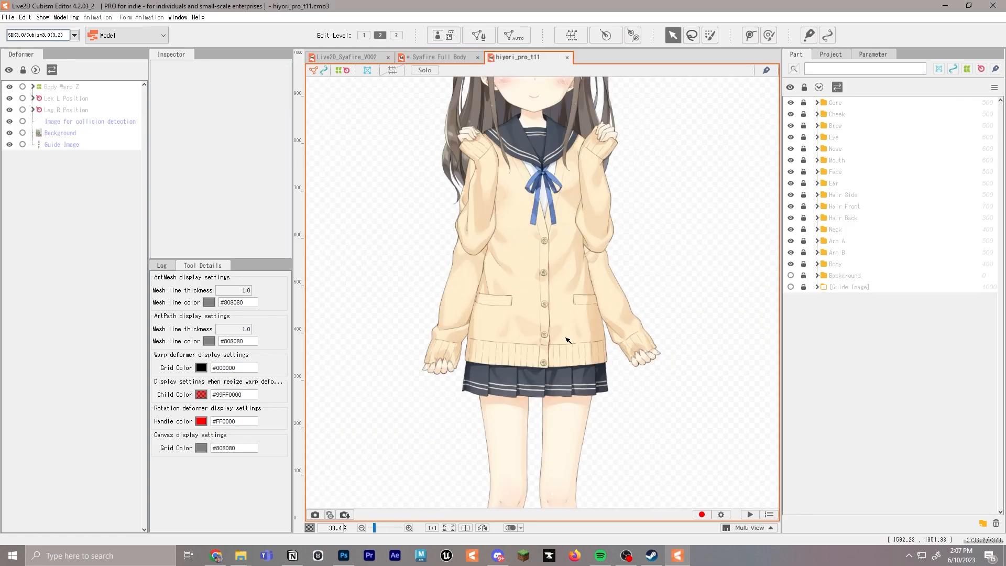
pyautogui.rightClick(555, 389)
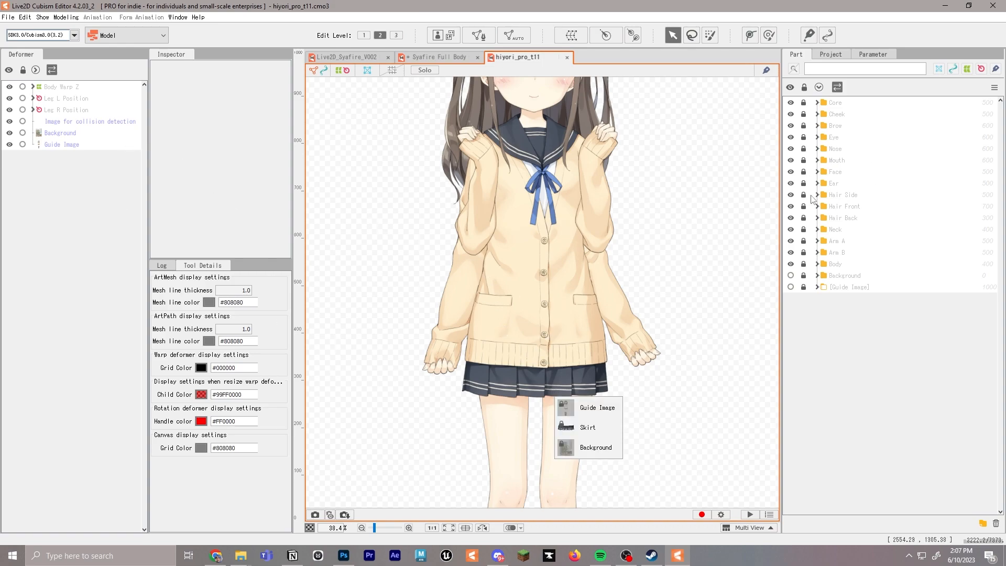
pyautogui.click(804, 254)
pyautogui.rightClick(578, 391)
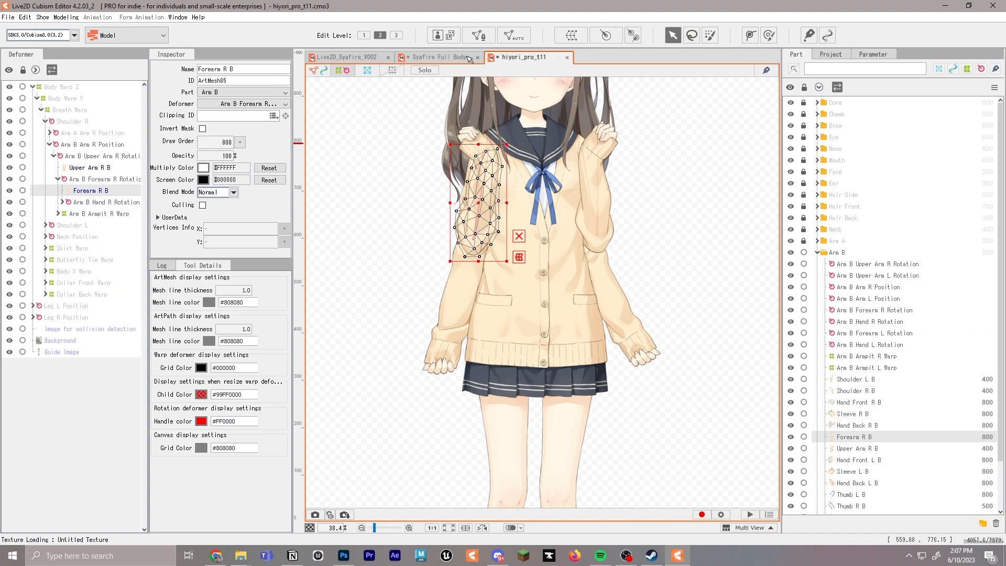
pyautogui.click(425, 58)
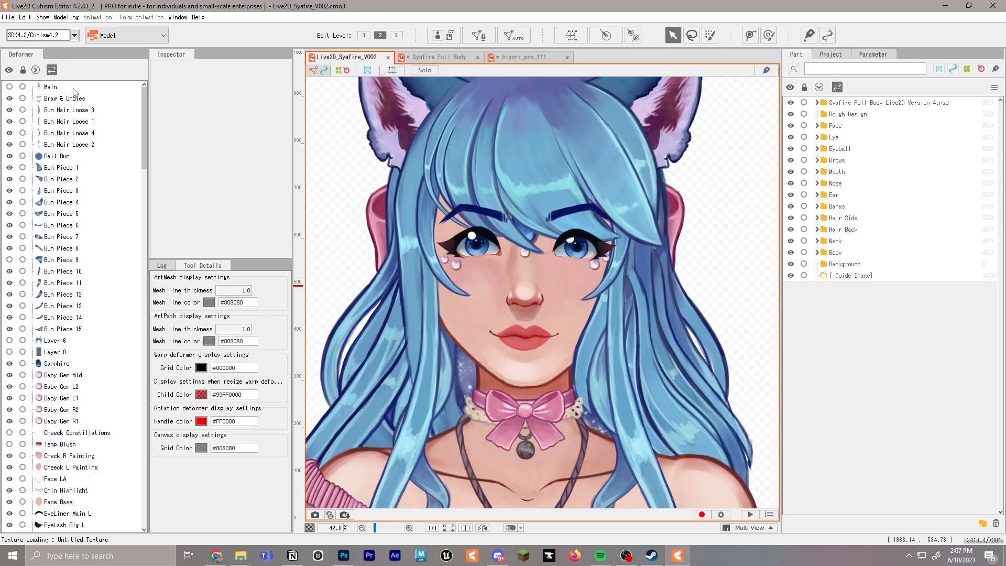
# In Live2D_Syafire_V002, start a warp deformer as the parent of the Main mesh and name it Body Warp Z
pyautogui.click(73, 90)
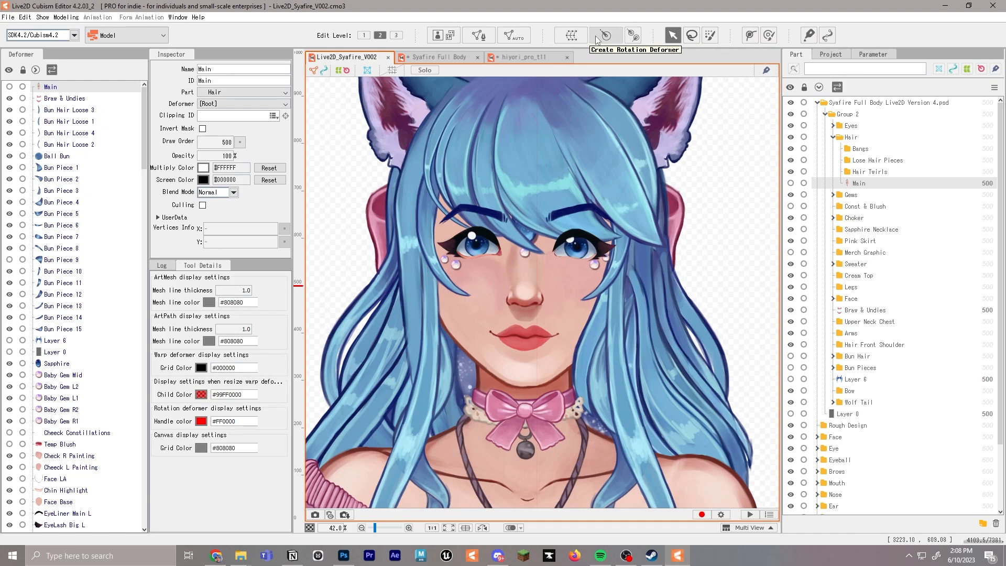
pyautogui.scroll(-3, 603, 173)
pyautogui.moveTo(603, 173); pyautogui.dragTo(568, 167)
pyautogui.click(572, 36)
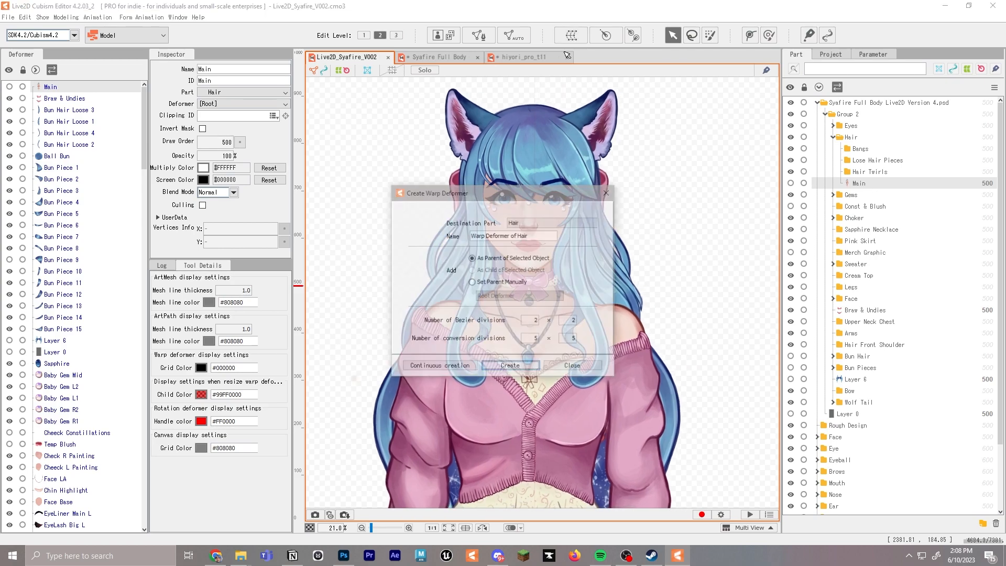
pyautogui.write('W')
pyautogui.press('BackSpace')
pyautogui.write('Body Warp Z')
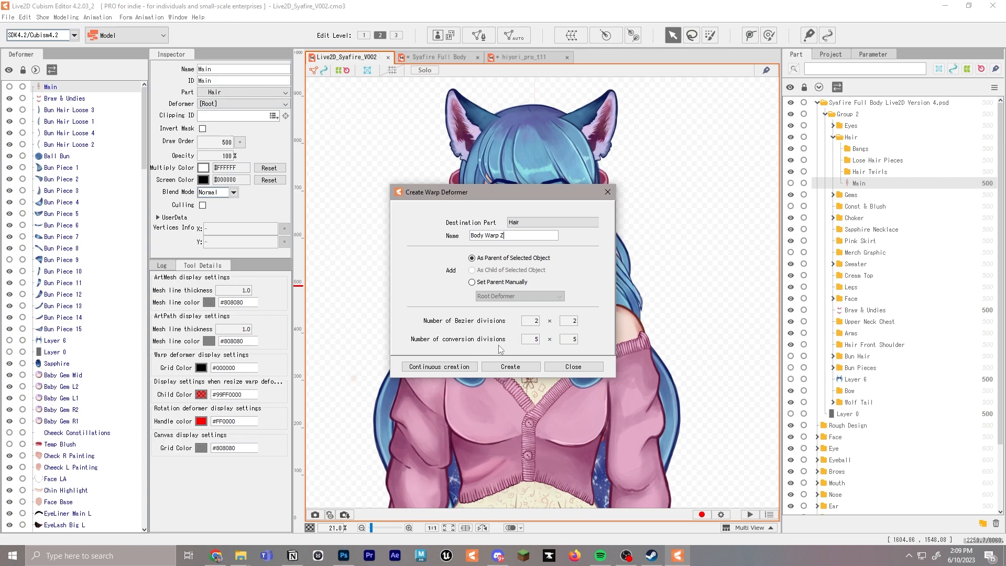
# Keep 5 × 5 conversion divisions with 2 × 2 Bezier divisions and create the Body Warp Z deformer
pyautogui.click(574, 340)
pyautogui.write('5')
pyautogui.click(596, 294)
pyautogui.click(510, 366)
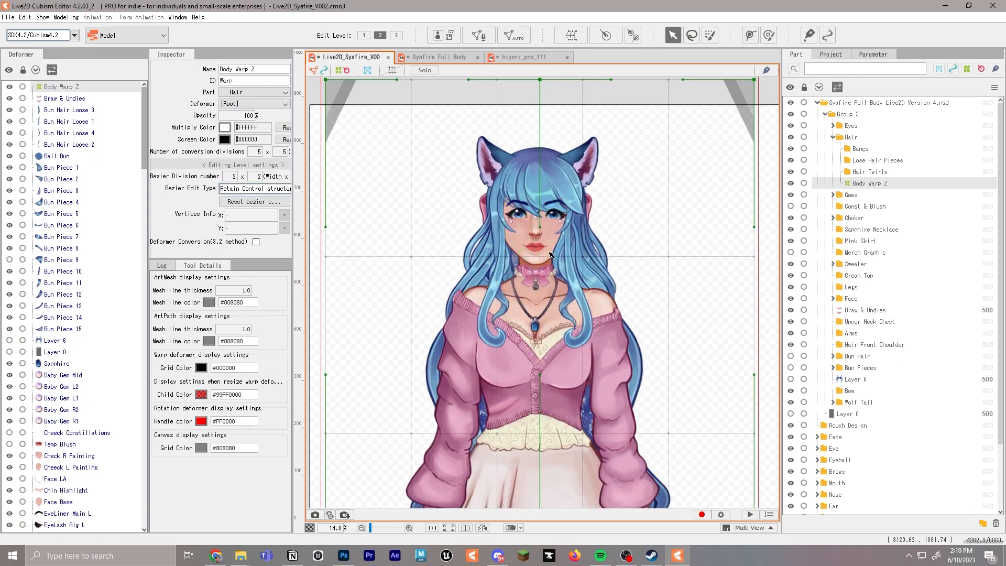
# Shrink the Body Warp Z deformer from its upper corner so its top edge lines up with the top of the canvas
pyautogui.scroll(-4, 544, 225)
pyautogui.moveTo(523, 289); pyautogui.dragTo(498, 167)
pyautogui.scroll(-2, 505, 215)
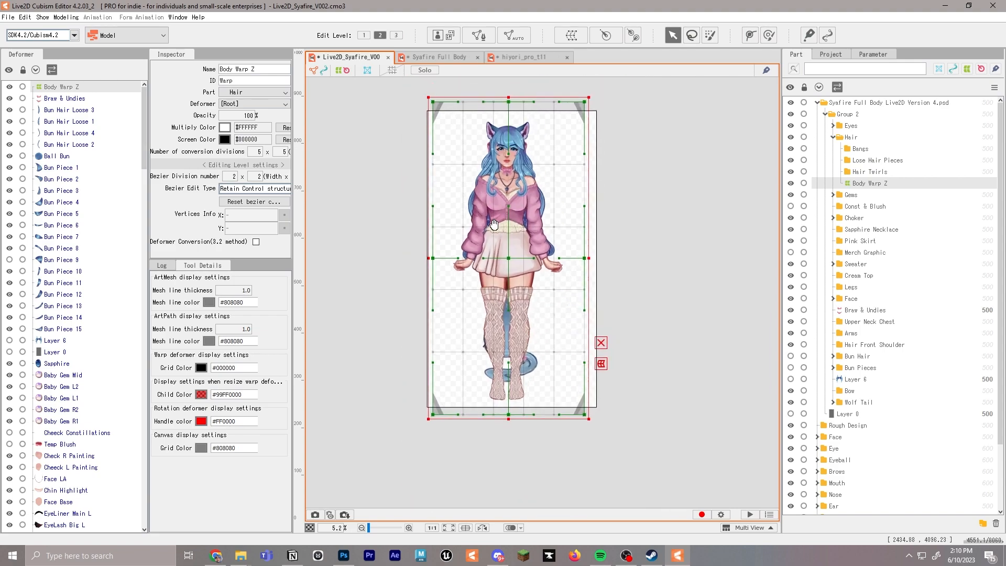
pyautogui.scroll(-1, 506, 241)
pyautogui.moveTo(507, 264)
pyautogui.mouseDown()
pyautogui.moveTo(490, 261)
pyautogui.moveTo(509, 264)
pyautogui.mouseUp()
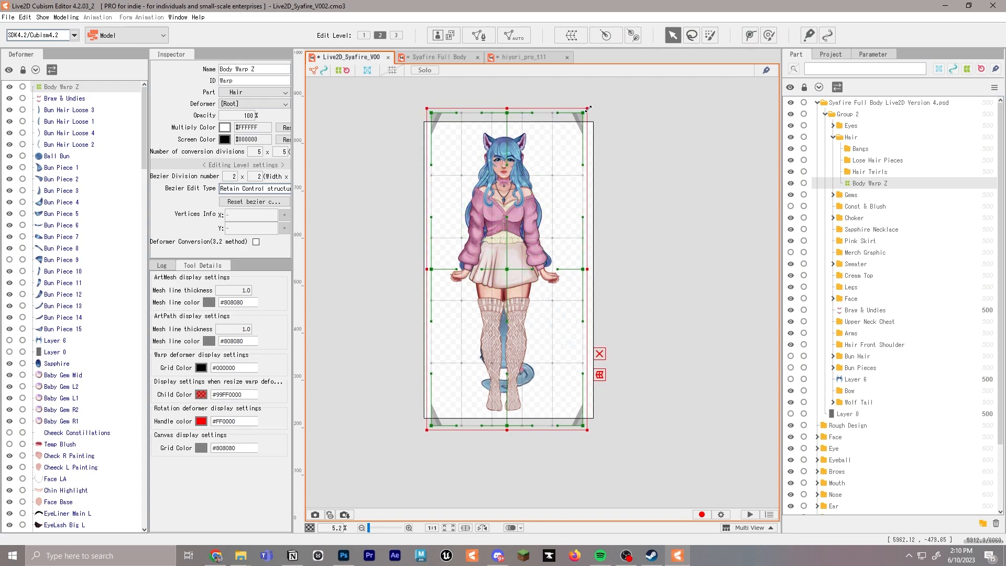
pyautogui.moveTo(590, 108)
pyautogui.mouseDown()
pyautogui.moveTo(577, 125)
pyautogui.moveTo(592, 105)
pyautogui.moveTo(530, 116)
pyautogui.moveTo(553, 126)
pyautogui.moveTo(574, 119)
pyautogui.mouseUp()
pyautogui.hotkey('ctrl', 'z')
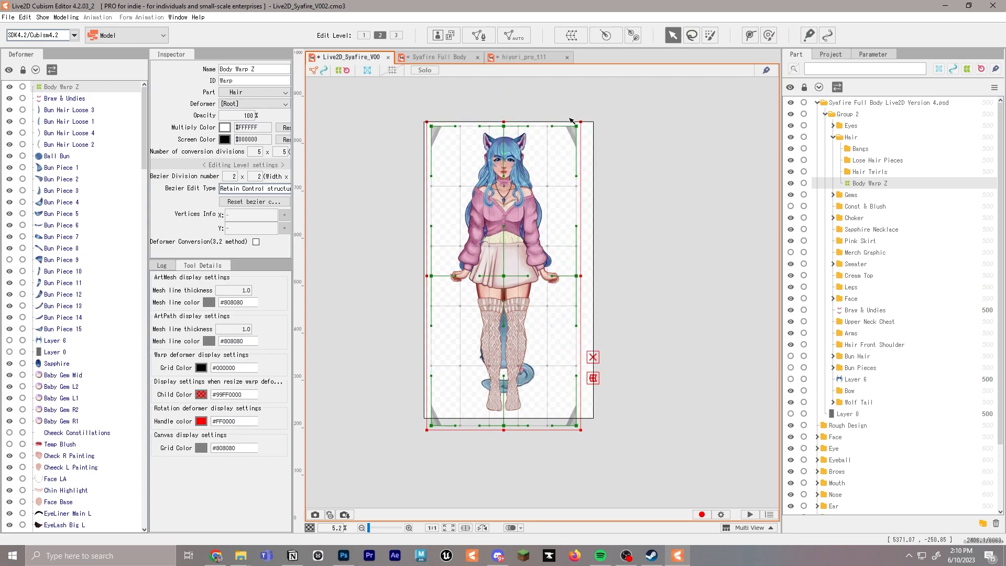
pyautogui.moveTo(492, 268); pyautogui.dragTo(496, 264)
pyautogui.scroll(2, 497, 264)
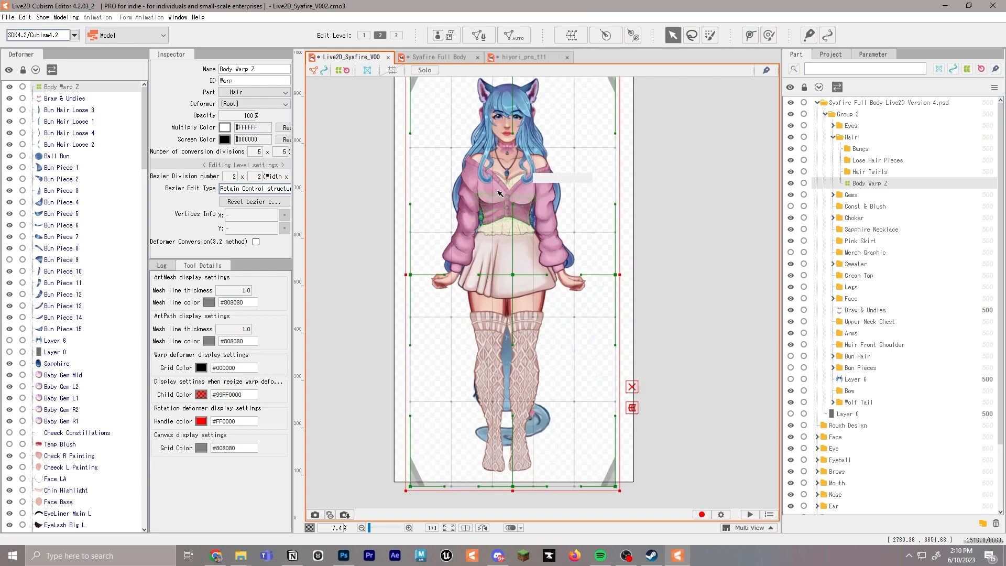
pyautogui.moveTo(500, 197); pyautogui.dragTo(484, 233)
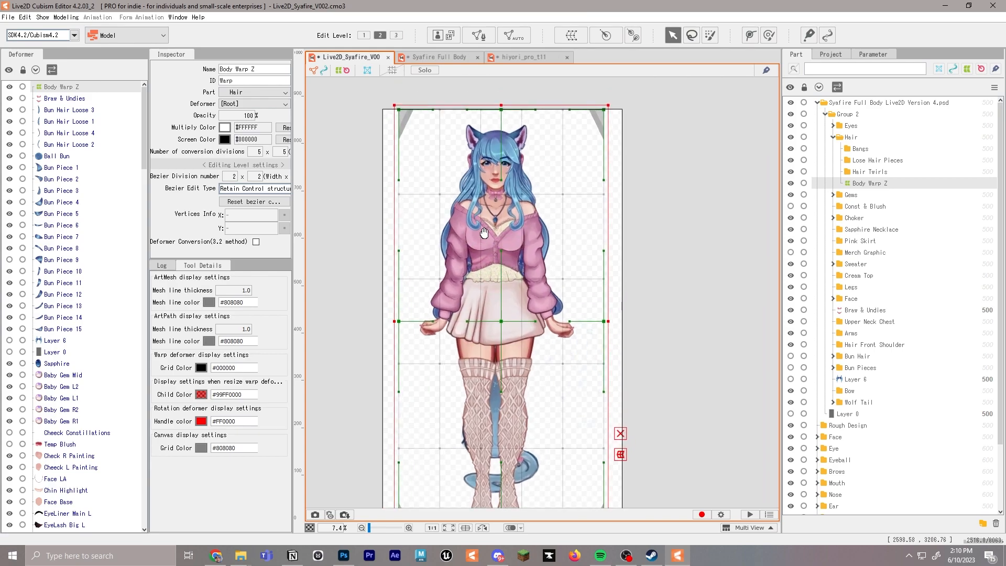
# Compare with the Syafire Full Body model, then create a rotation deformer named Leg L Position in Live2D_Syafire_V002 as parent of Body Warp Z
pyautogui.click(437, 57)
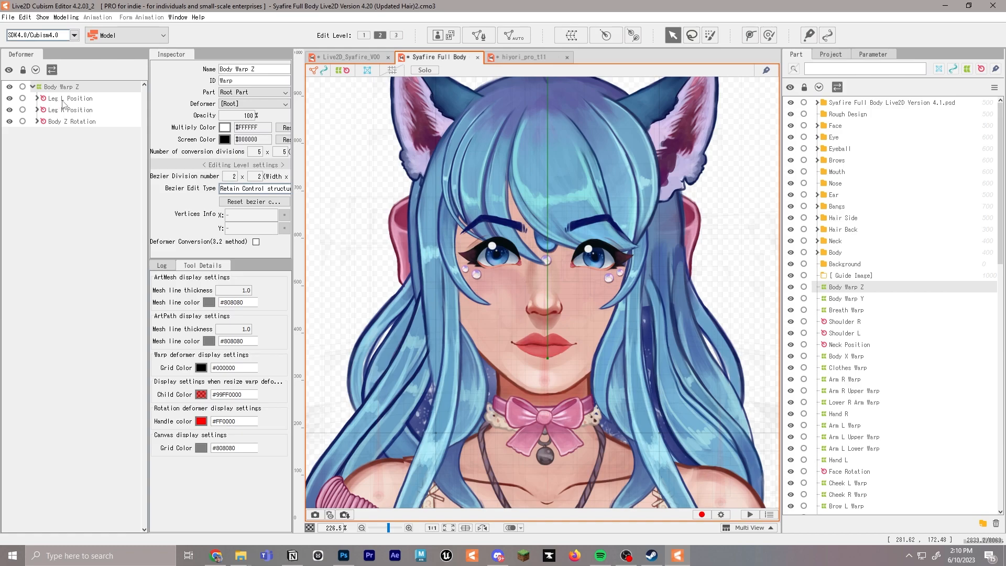
pyautogui.click(368, 58)
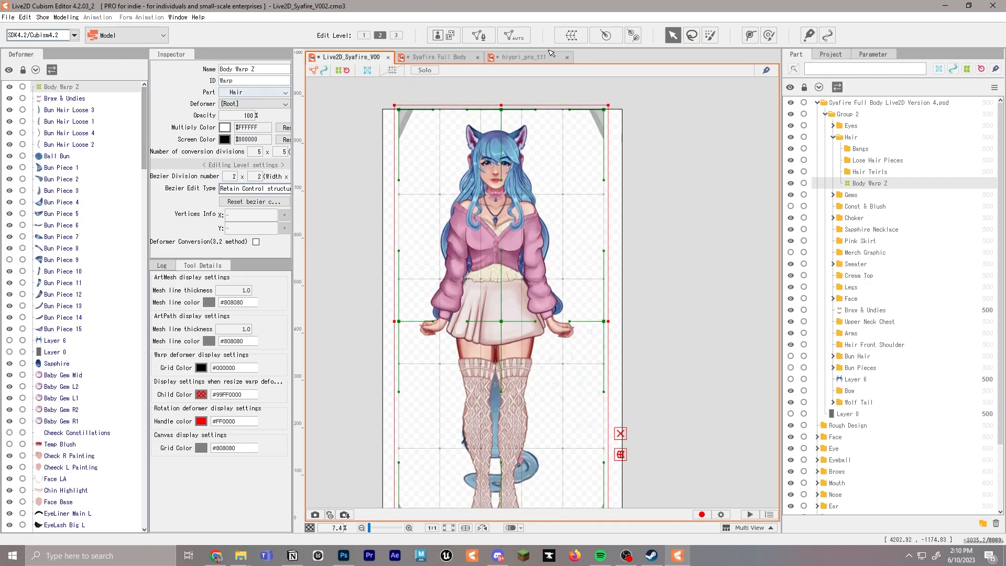
pyautogui.click(609, 36)
pyautogui.moveTo(468, 255); pyautogui.dragTo(382, 255)
pyautogui.write('Leg L P')
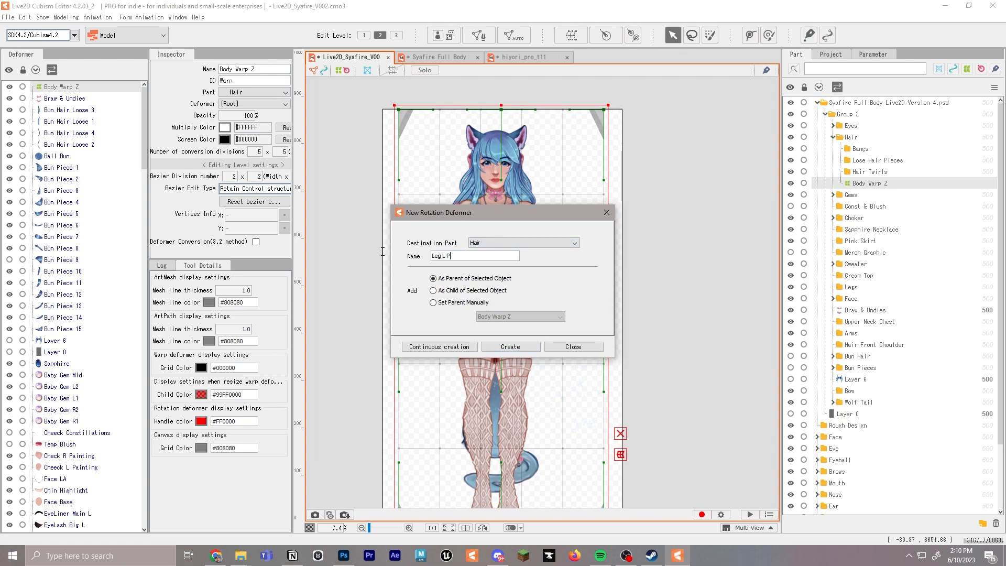
pyautogui.press('Return')
# Move the Leg L Position rotation deformer toward the character's left hip and nest it under Body Warp Z in the deformer hierarchy
pyautogui.scroll(4, 503, 357)
pyautogui.moveTo(508, 261); pyautogui.dragTo(551, 246)
pyautogui.moveTo(68, 98); pyautogui.dragTo(64, 105)
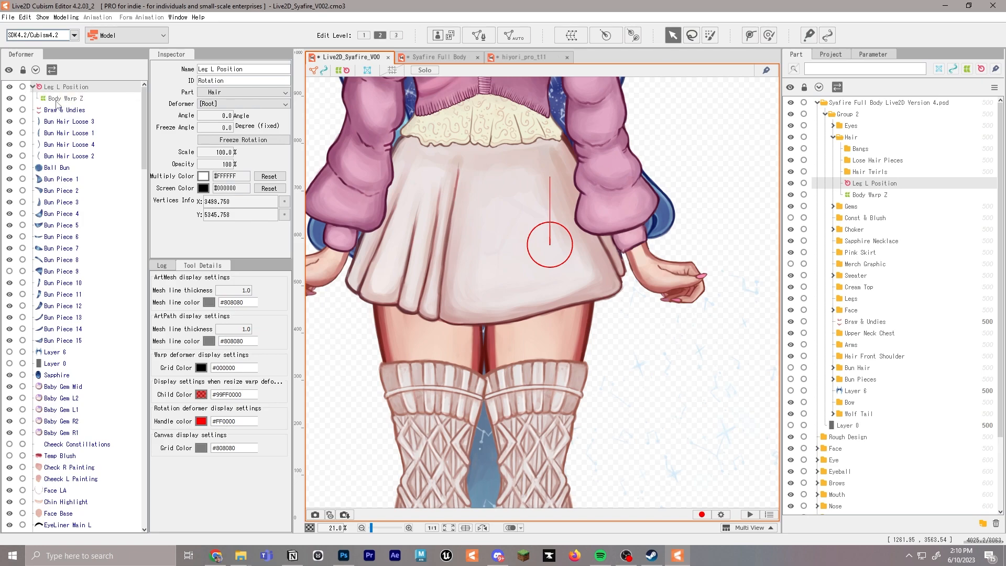
pyautogui.click(57, 98)
pyautogui.moveTo(51, 88); pyautogui.dragTo(70, 102)
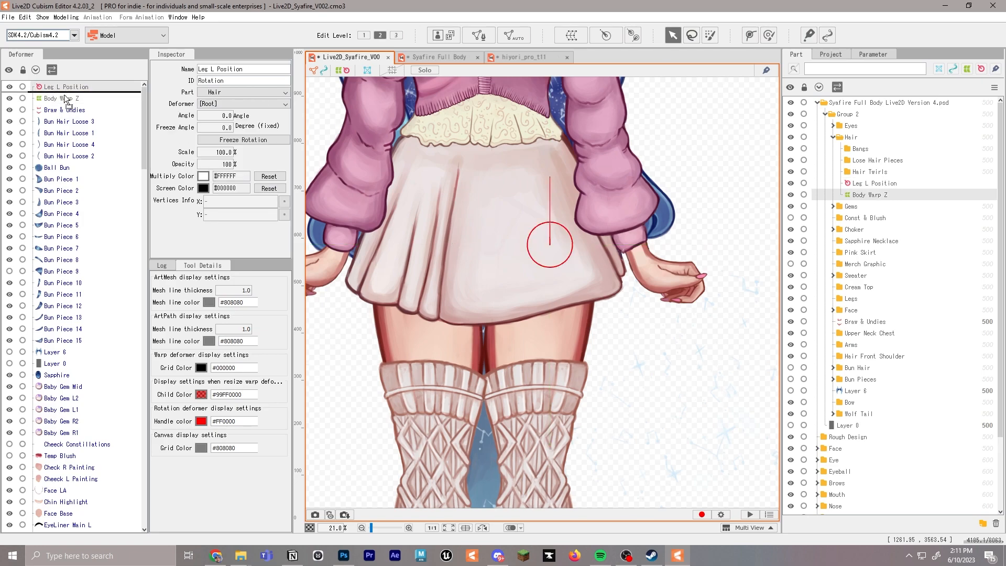
pyautogui.click(33, 87)
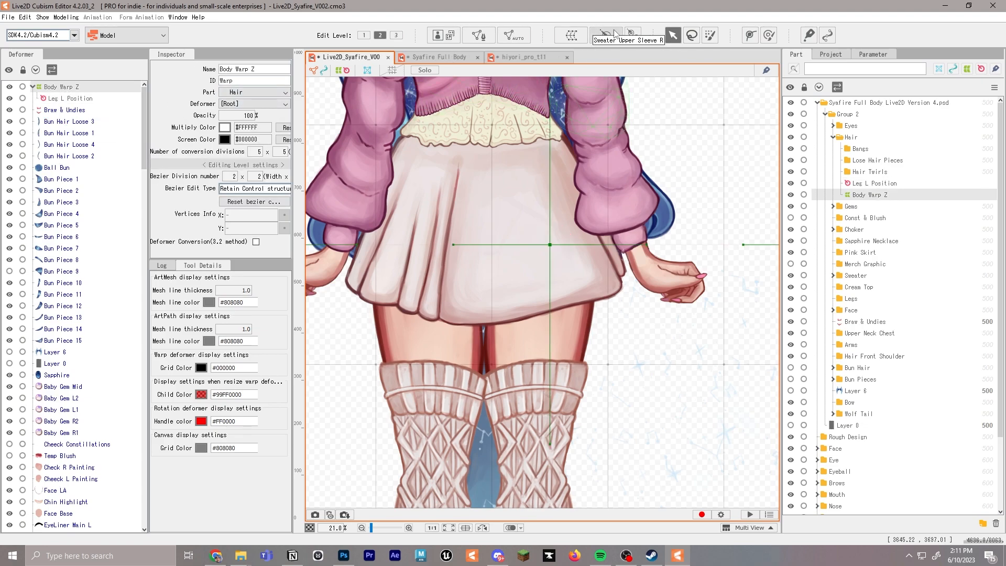
# Create a rotation deformer named Leg R Position as a child of Body Warp Z
pyautogui.click(609, 36)
pyautogui.moveTo(503, 256); pyautogui.dragTo(410, 252)
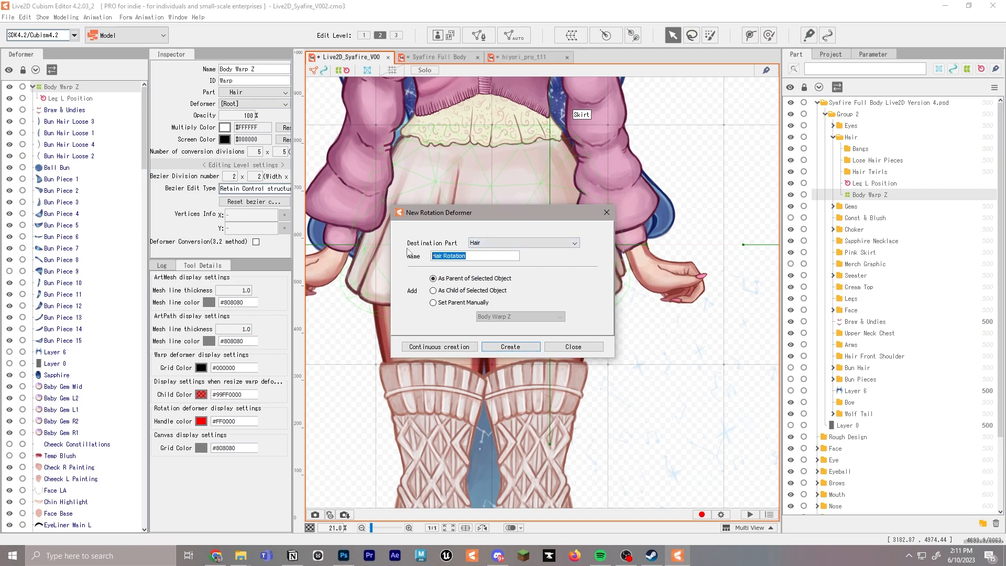
pyautogui.write('Leg')
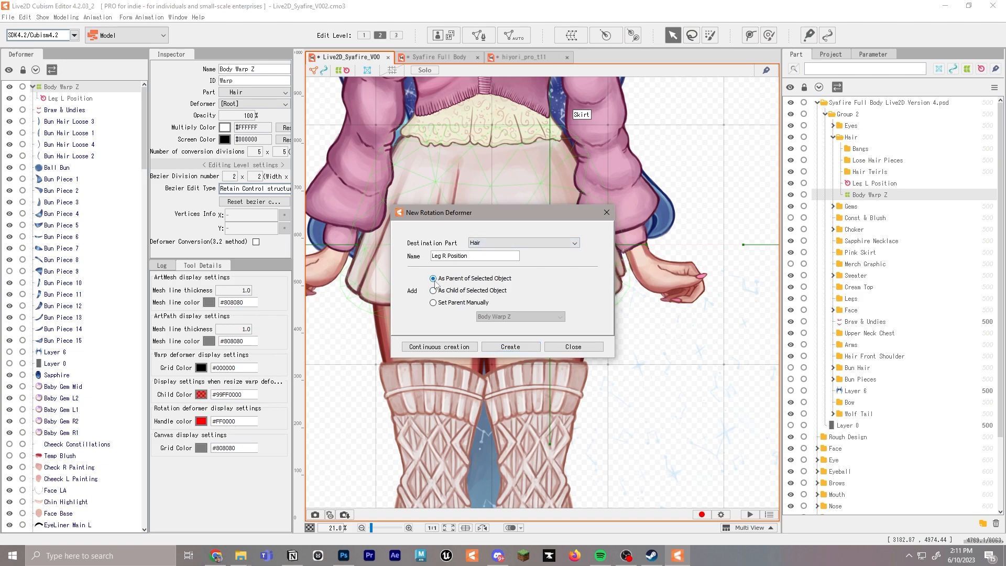
pyautogui.click(434, 291)
pyautogui.click(489, 348)
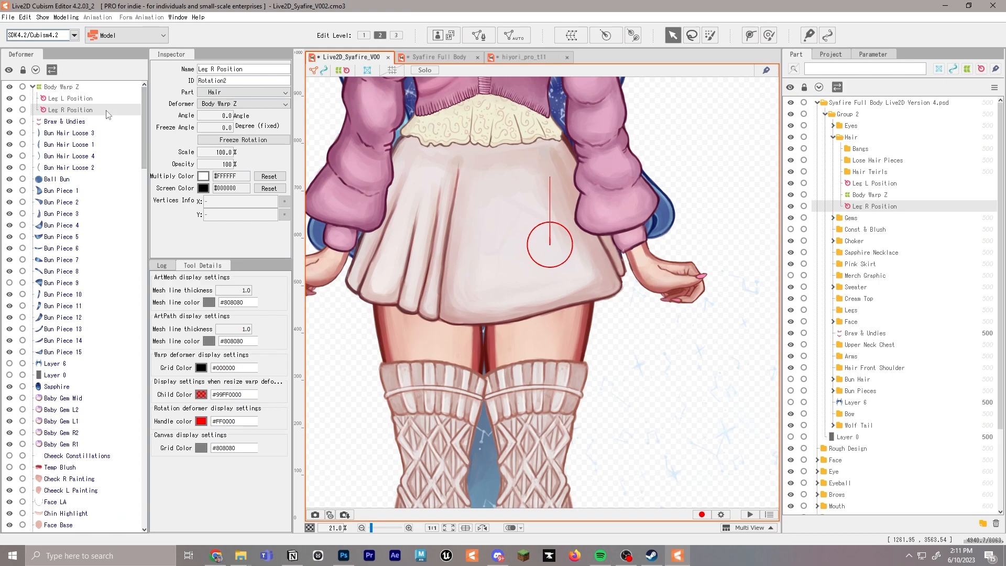
# Try to place the Leg R Position rotation deformer over the character's right hip, and undo the moves
pyautogui.scroll(-5, 602, 241)
pyautogui.scroll(3, 601, 241)
pyautogui.moveTo(569, 240); pyautogui.dragTo(379, 230)
pyautogui.scroll(3, 567, 250)
pyautogui.scroll(-2, 453, 237)
pyautogui.moveTo(467, 238); pyautogui.dragTo(476, 263)
pyautogui.hotkey('ctrl', 'z')
pyautogui.hotkey('ctrl', 'z')
# Move the Leg R Position rotation deformer horizontally across the skirt to the character's right hip
pyautogui.moveTo(544, 263); pyautogui.dragTo(411, 262)
pyautogui.scroll(-2, 503, 234)
pyautogui.scroll(2, 502, 231)
pyautogui.scroll(-2, 500, 230)
pyautogui.moveTo(505, 171); pyautogui.dragTo(504, 279)
# Create a rotation deformer named Body Z Rotation as a child of Body Warp Z and move it to the center of the waist
pyautogui.click(70, 88)
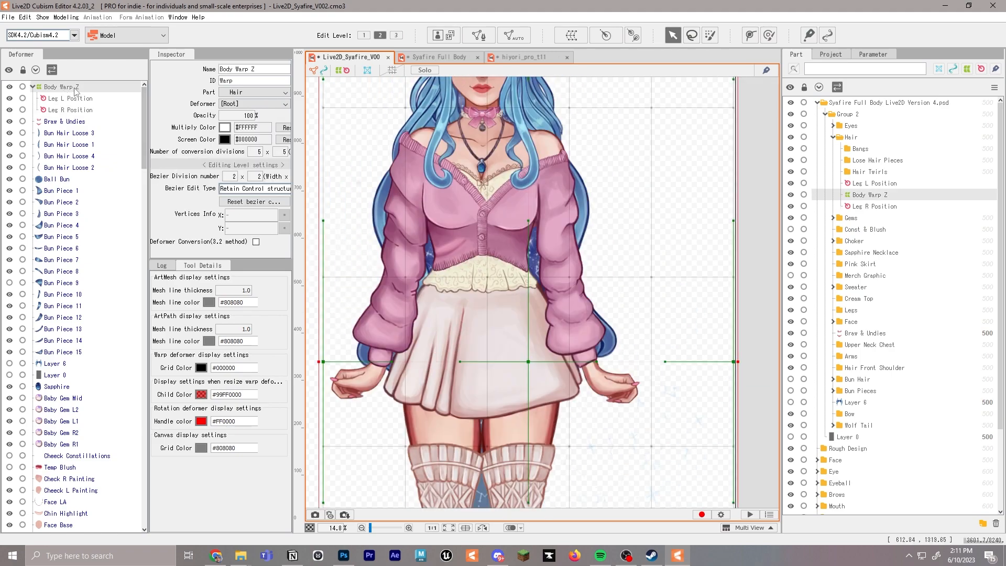
pyautogui.click(605, 36)
pyautogui.moveTo(494, 257); pyautogui.dragTo(320, 249)
pyautogui.write('Body Z Rotation')
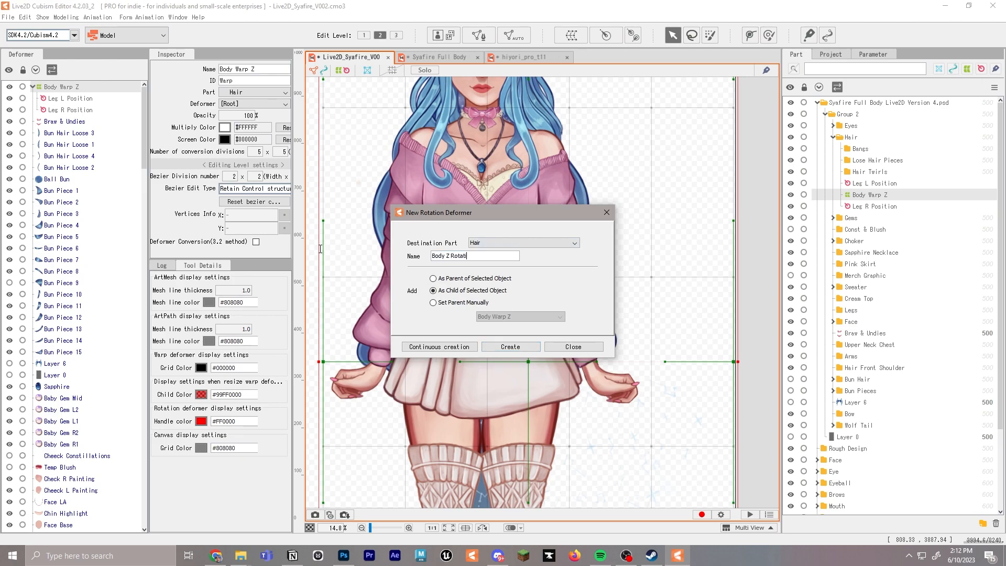
pyautogui.click(511, 346)
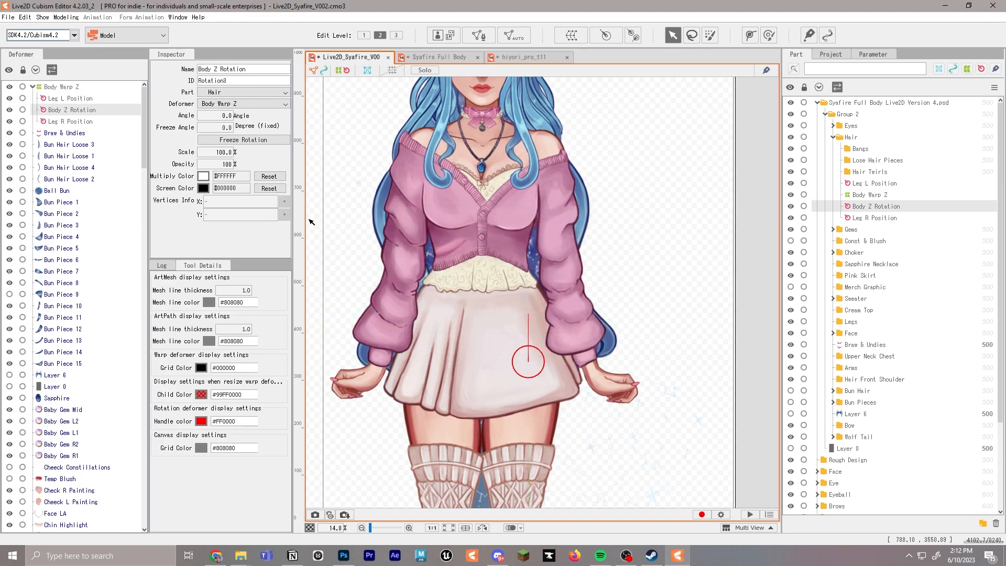
pyautogui.moveTo(69, 111); pyautogui.dragTo(64, 128)
pyautogui.moveTo(533, 365); pyautogui.dragTo(490, 297)
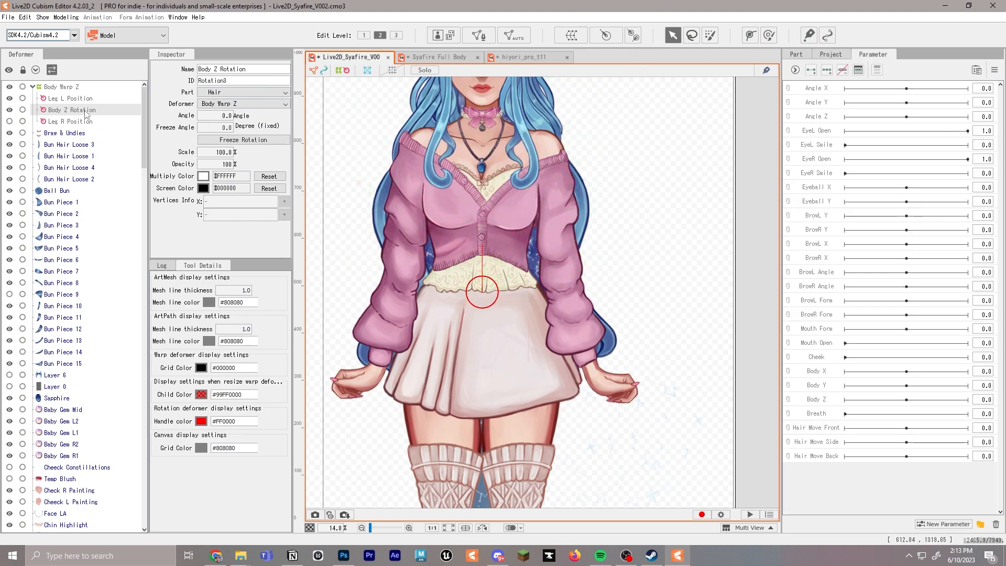
# Create a warp deformer named Body Warp Y as parent of Body Z Rotation, with 2 × 2 Bezier and 5 × 5 conversion divisions
pyautogui.click(569, 35)
pyautogui.moveTo(536, 236); pyautogui.dragTo(372, 219)
pyautogui.write('Body Warp Y')
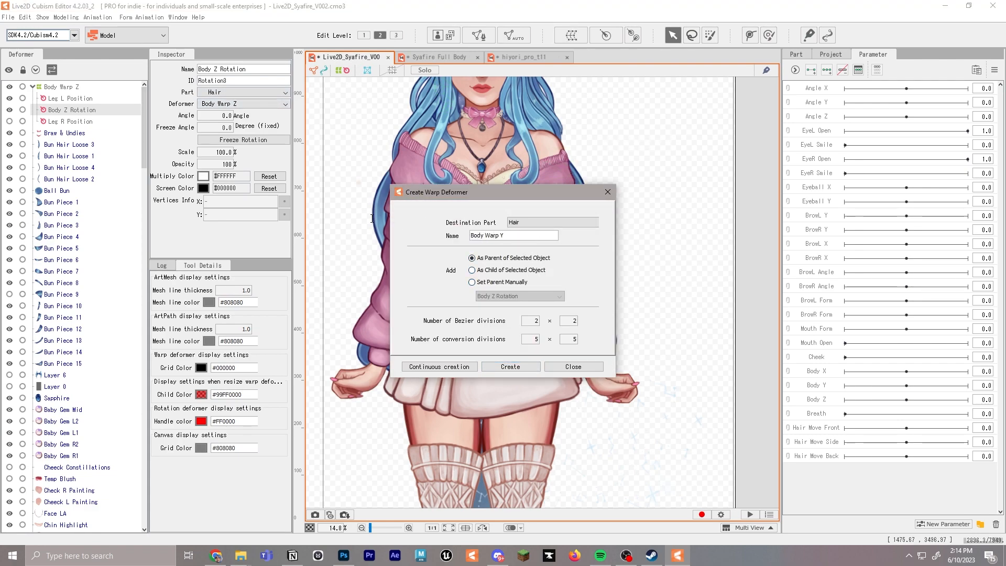
pyautogui.click(510, 367)
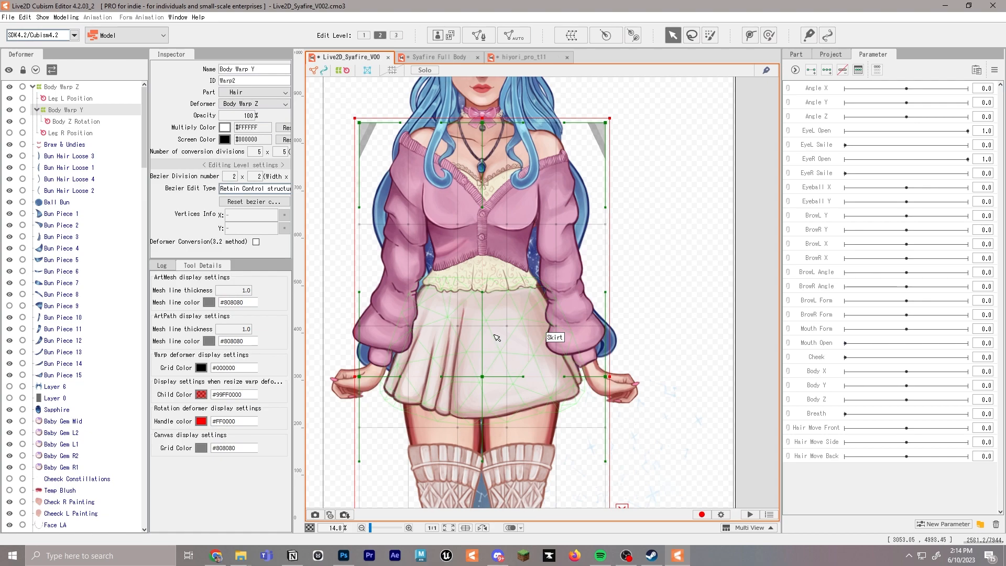
# Enlarge the Body Warp Y deformer to cover the whole character from ears to feet and center it on the body
pyautogui.scroll(-2, 497, 336)
pyautogui.scroll(1, 468, 285)
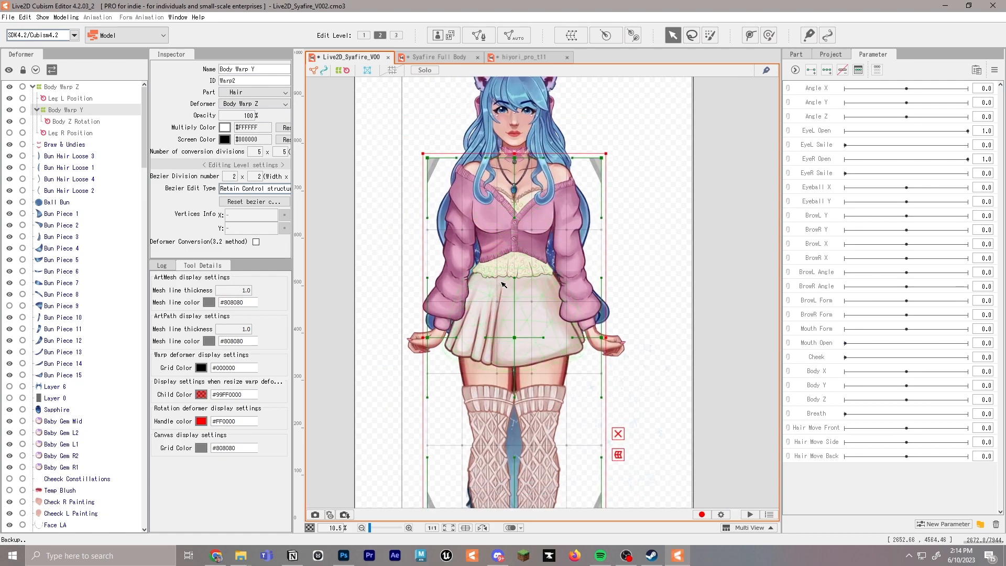
pyautogui.scroll(-1, 597, 210)
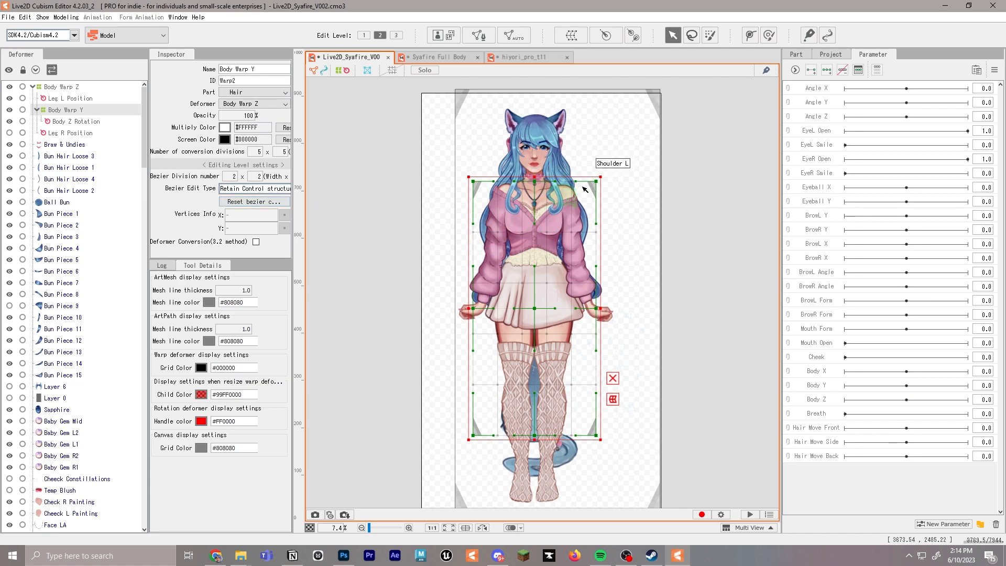
pyautogui.moveTo(602, 180); pyautogui.dragTo(650, 89)
pyautogui.moveTo(556, 264); pyautogui.dragTo(536, 269)
pyautogui.moveTo(623, 446); pyautogui.dragTo(656, 512)
pyautogui.moveTo(548, 303); pyautogui.dragTo(532, 298)
pyautogui.moveTo(644, 95); pyautogui.dragTo(648, 86)
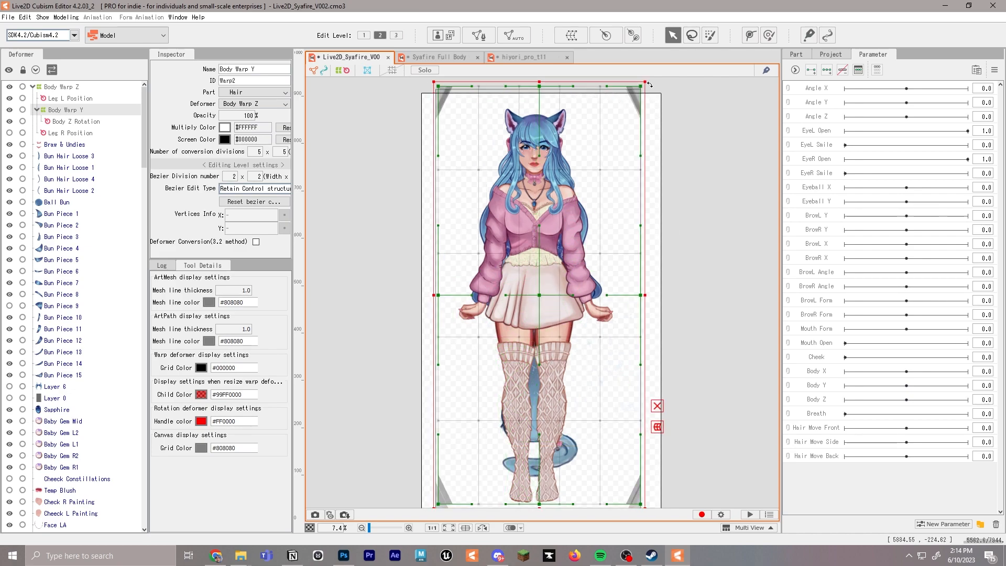
pyautogui.moveTo(540, 294); pyautogui.dragTo(537, 299)
# Reorder the deformer hierarchy so Body Warp Y is a child of Body Z Rotation
pyautogui.click(76, 122)
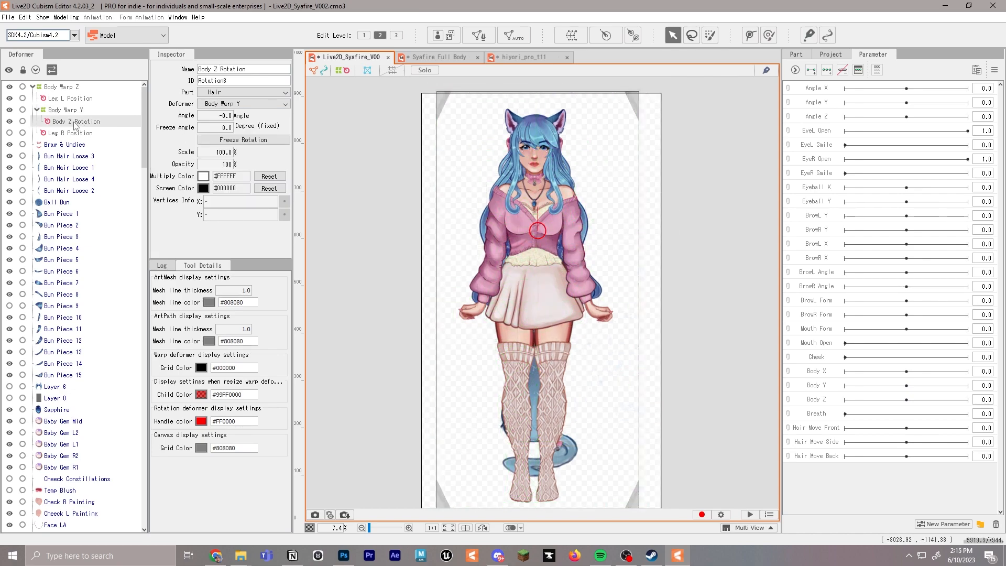
pyautogui.moveTo(83, 126); pyautogui.dragTo(60, 124)
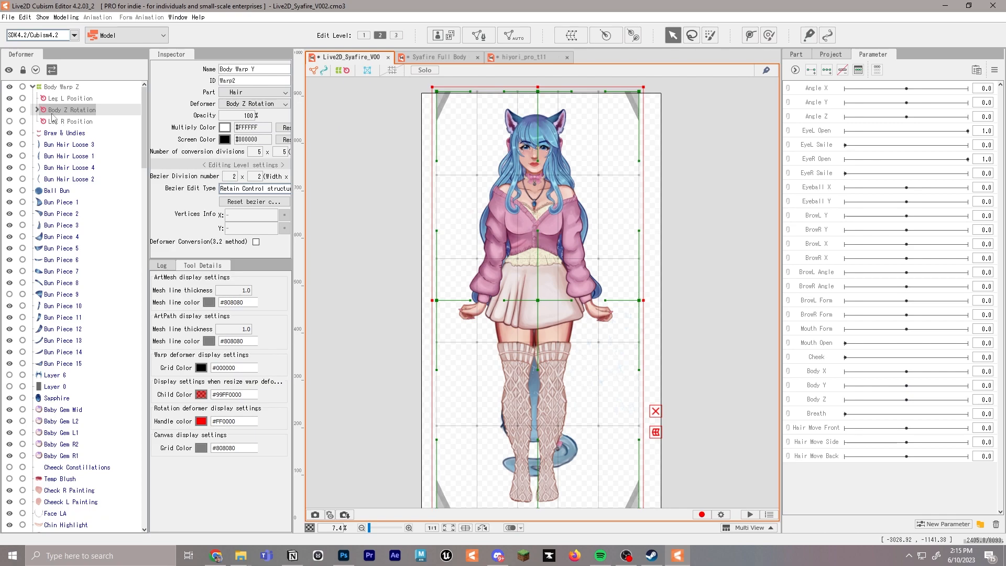
pyautogui.click(37, 110)
pyautogui.click(83, 113)
pyautogui.click(81, 120)
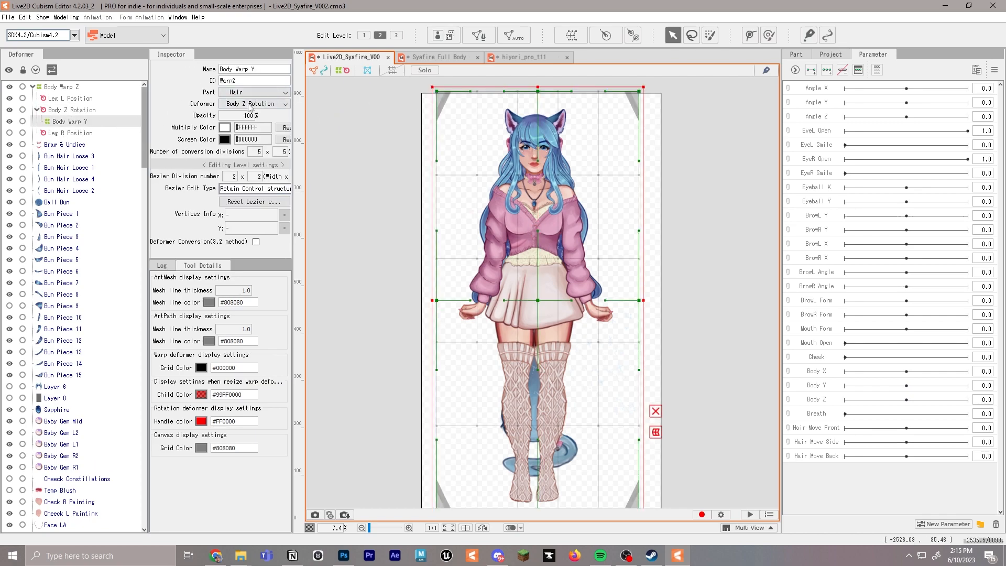
# Create a warp deformer named Breath Warp as parent of Body Warp Y, with 2 × 2 Bezier and 5 × 5 conversion divisions
pyautogui.click(519, 56)
pyautogui.click(349, 57)
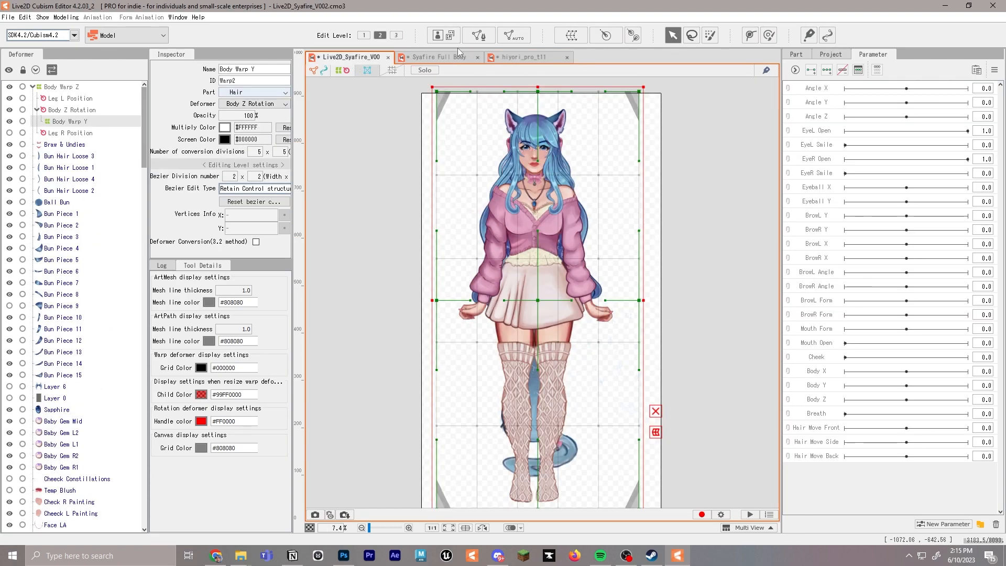
pyautogui.click(572, 35)
pyautogui.tripleClick(528, 236)
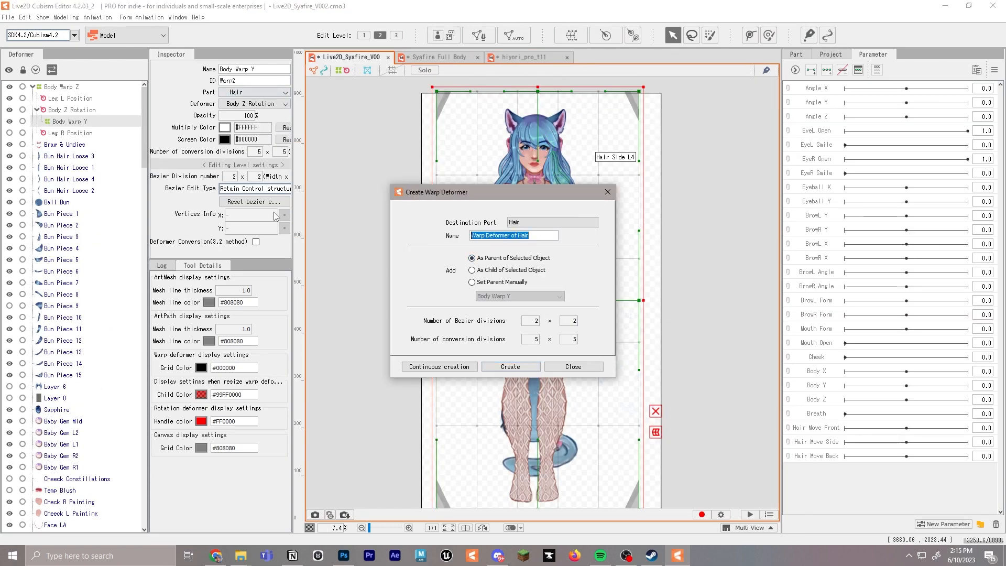
pyautogui.write('Breath Warp')
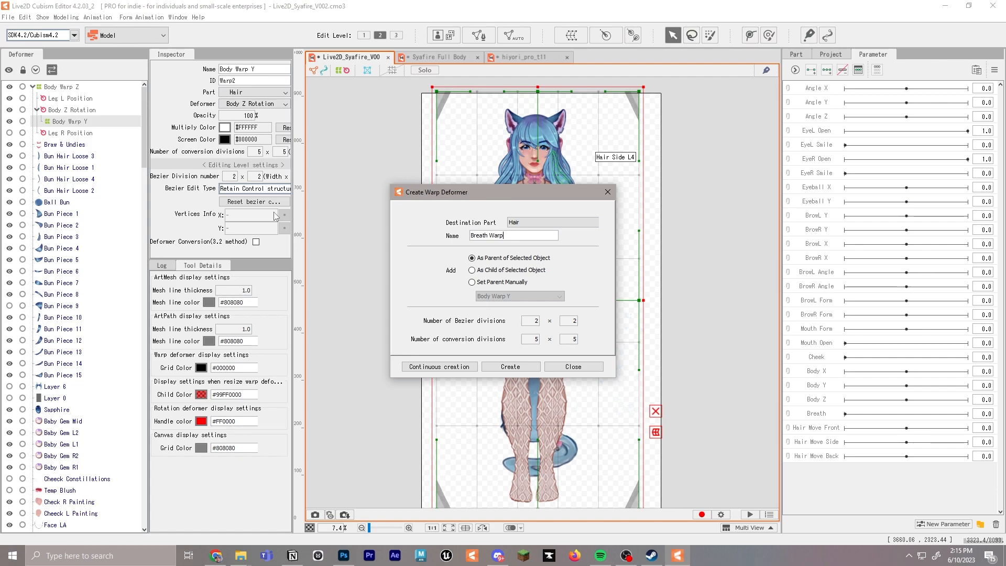
pyautogui.click(504, 367)
# Shrink the Breath Warp deformer to about the canvas height, recenter it on the character, and save the model
pyautogui.scroll(-1, 578, 327)
pyautogui.scroll(1, 578, 328)
pyautogui.scroll(-1, 578, 328)
pyautogui.scroll(1, 581, 329)
pyautogui.scroll(-1, 581, 329)
pyautogui.scroll(1, 611, 263)
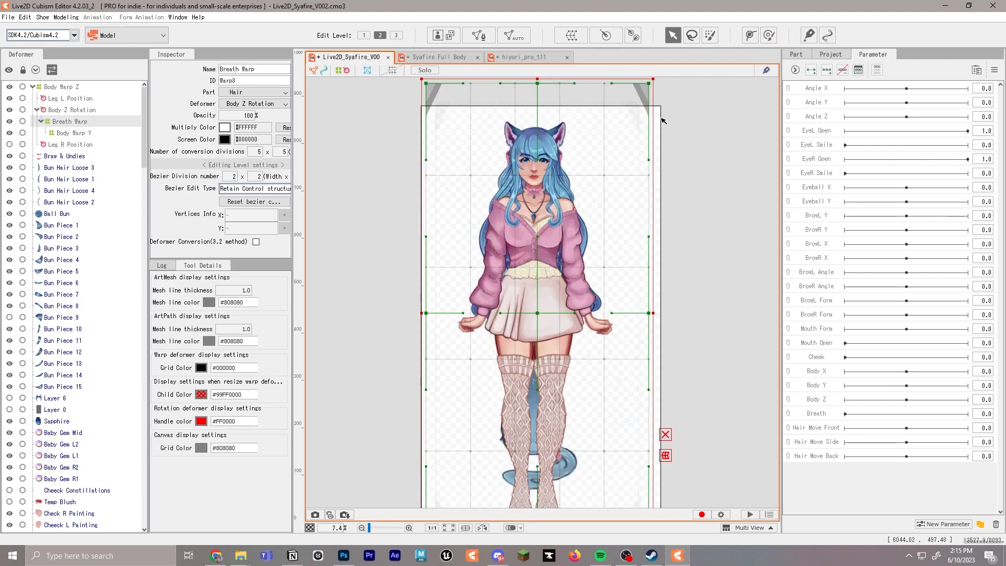
pyautogui.moveTo(653, 79); pyautogui.dragTo(627, 110)
pyautogui.moveTo(532, 328); pyautogui.dragTo(536, 318)
pyautogui.scroll(-1, 544, 320)
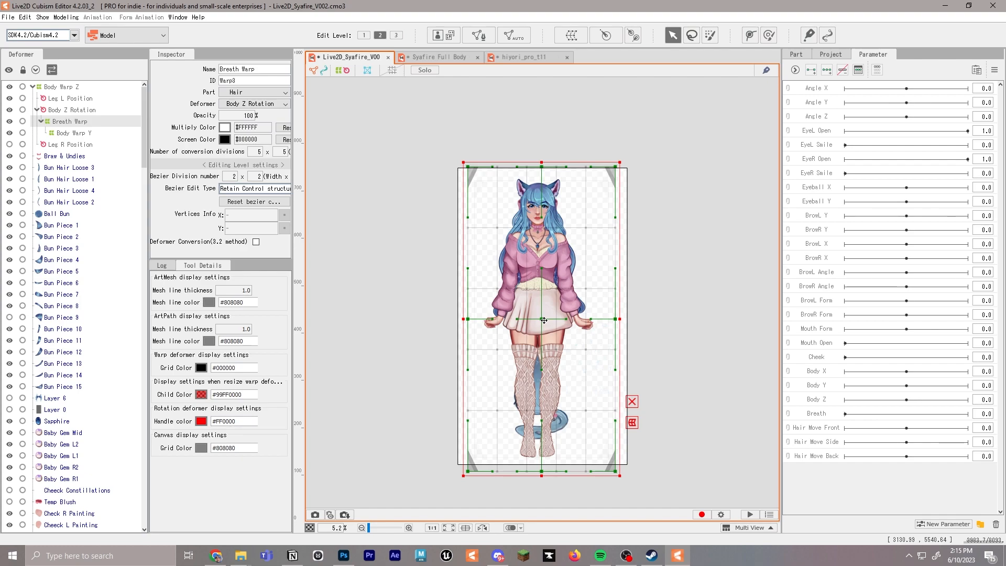
pyautogui.scroll(3, 545, 272)
pyautogui.scroll(-1, 362, 220)
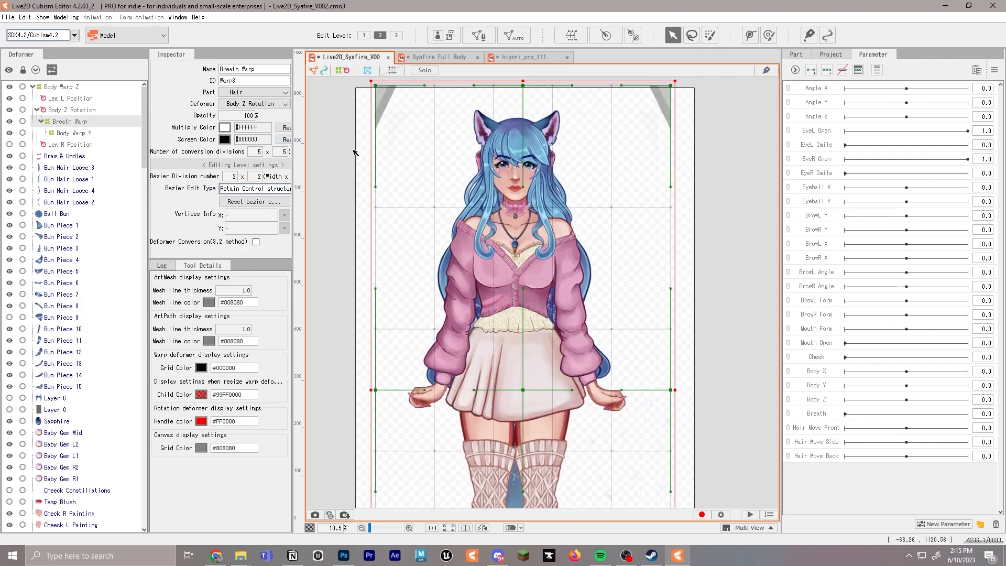
pyautogui.hotkey('ctrl', 's')
# Swap the order of the two nested warps so Breath Warp is a child of Body Warp Y
pyautogui.scroll(1, 514, 232)
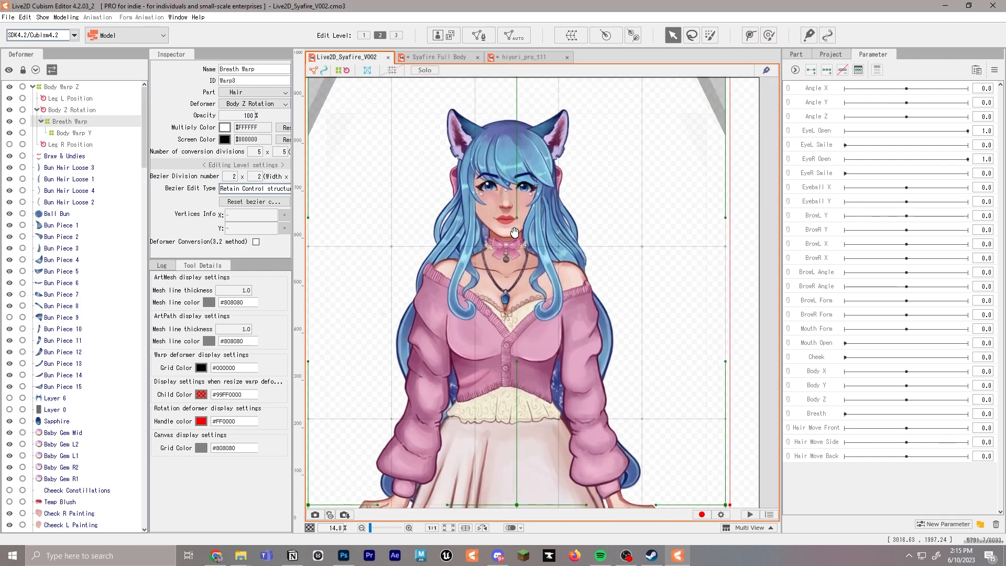
pyautogui.scroll(2, 514, 232)
pyautogui.moveTo(435, 307); pyautogui.dragTo(440, 306)
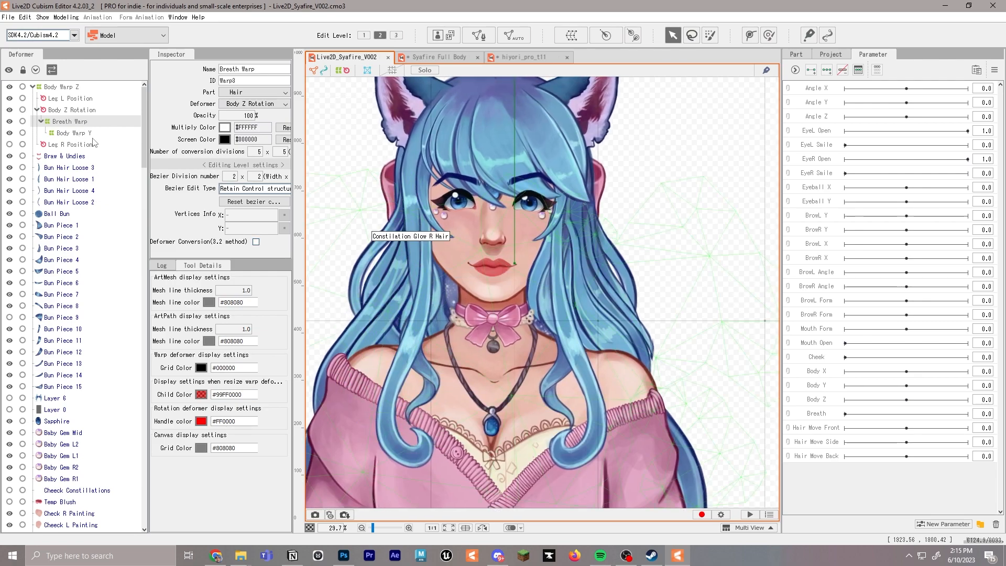
pyautogui.click(74, 133)
pyautogui.moveTo(78, 123); pyautogui.dragTo(73, 133)
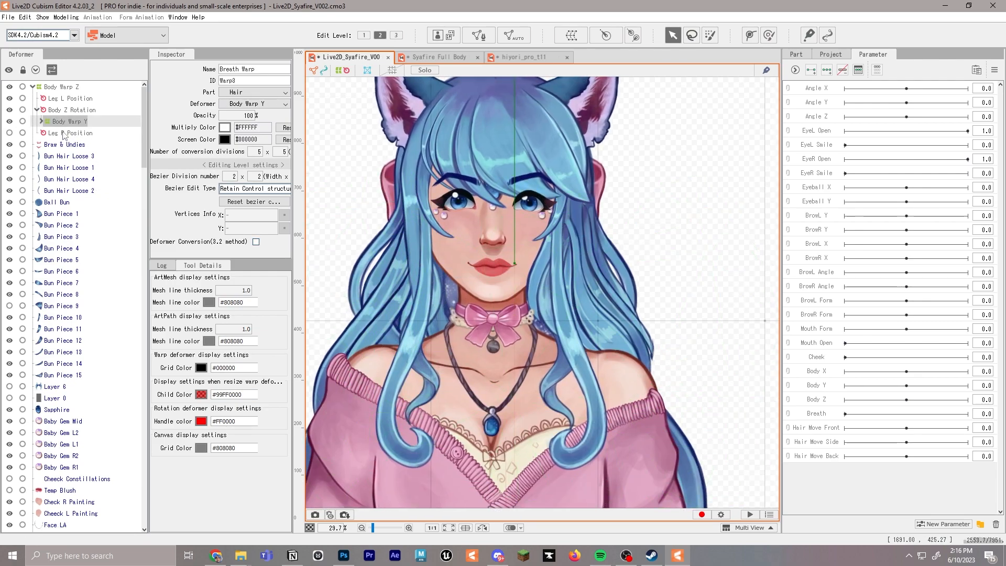
pyautogui.click(42, 122)
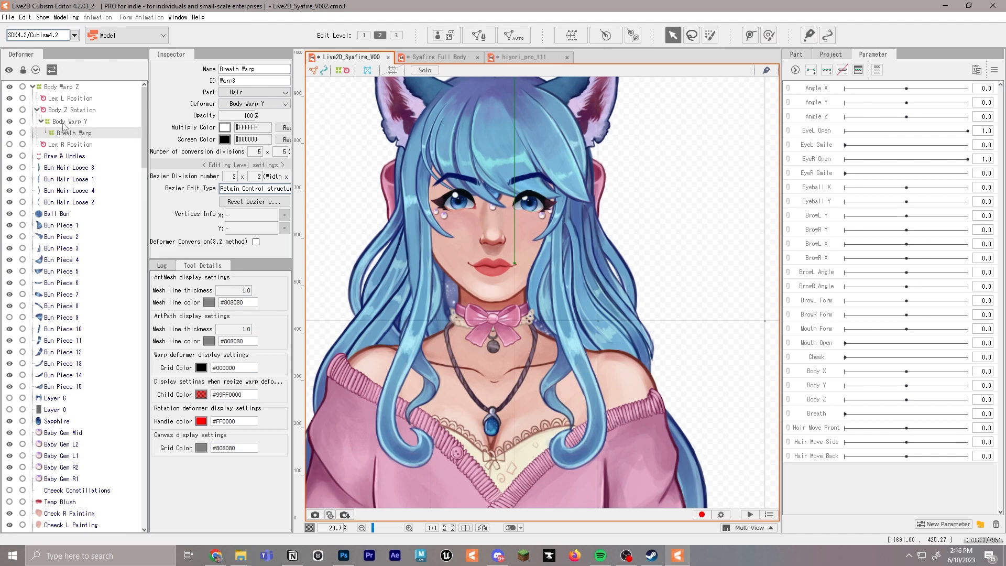
pyautogui.click(58, 122)
pyautogui.click(77, 134)
# Create a rotation deformer named Neck R as a child of Breath Warp
pyautogui.click(605, 35)
pyautogui.tripleClick(494, 256)
pyautogui.write('Neck R')
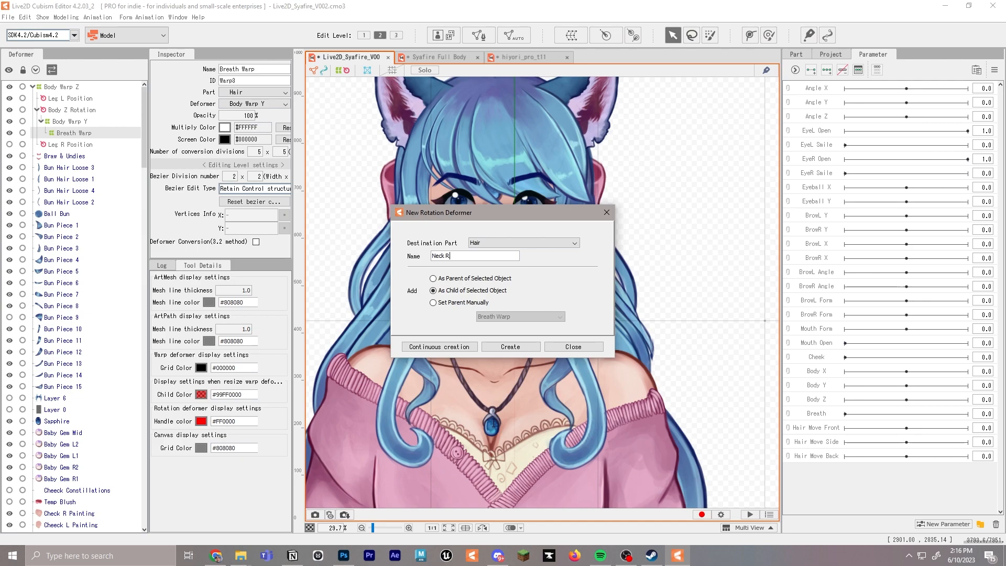
pyautogui.click(511, 348)
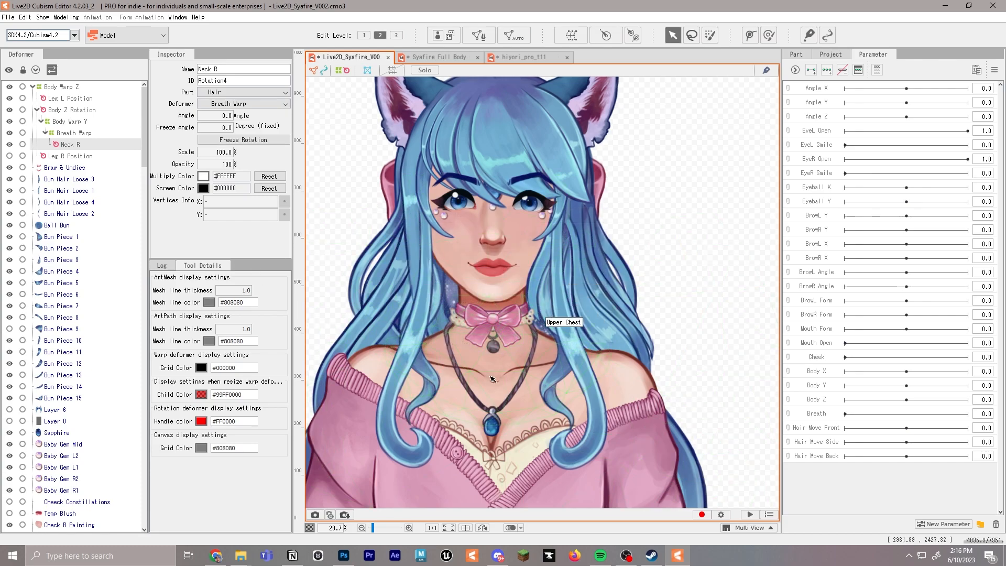
pyautogui.moveTo(499, 368); pyautogui.dragTo(499, 287)
pyautogui.scroll(-5, 455, 309)
pyautogui.scroll(5, 465, 304)
pyautogui.moveTo(504, 233); pyautogui.dragTo(501, 281)
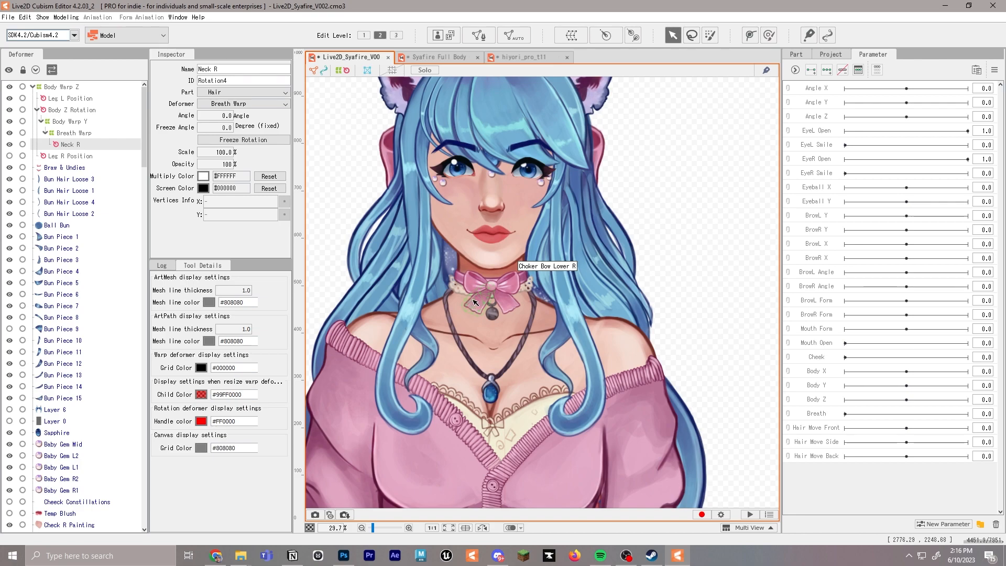
# Place the Neck R rotation deformer over the choker bow at the neck and shrink it to about 69.5% scale
pyautogui.scroll(-2, 518, 336)
pyautogui.moveTo(528, 385); pyautogui.dragTo(524, 141)
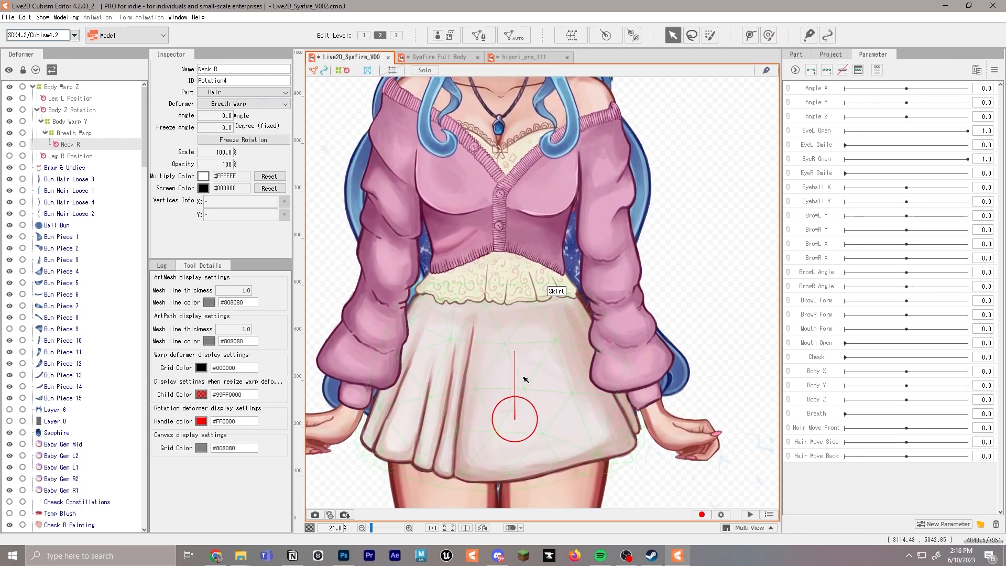
pyautogui.moveTo(515, 418); pyautogui.dragTo(487, 168)
pyautogui.moveTo(505, 192); pyautogui.dragTo(487, 239)
pyautogui.scroll(2, 485, 241)
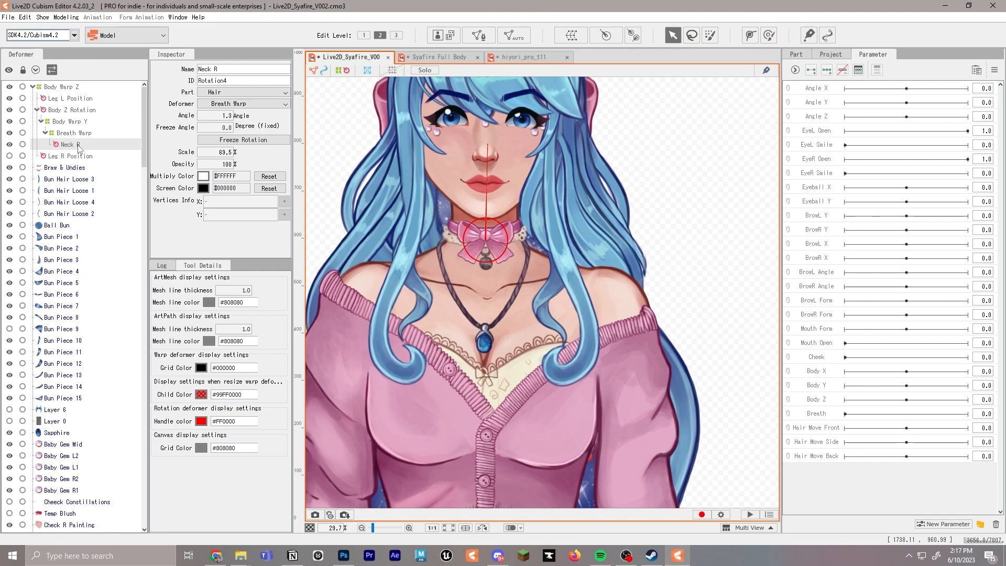
# Create a rotation deformer named Face R as a child of Neck R
pyautogui.click(607, 39)
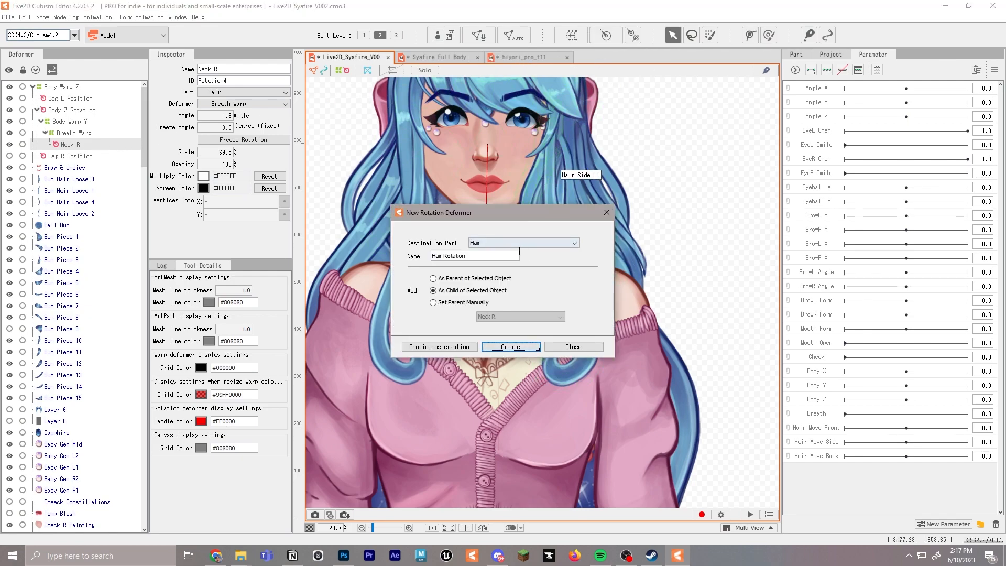
pyautogui.write('Fa')
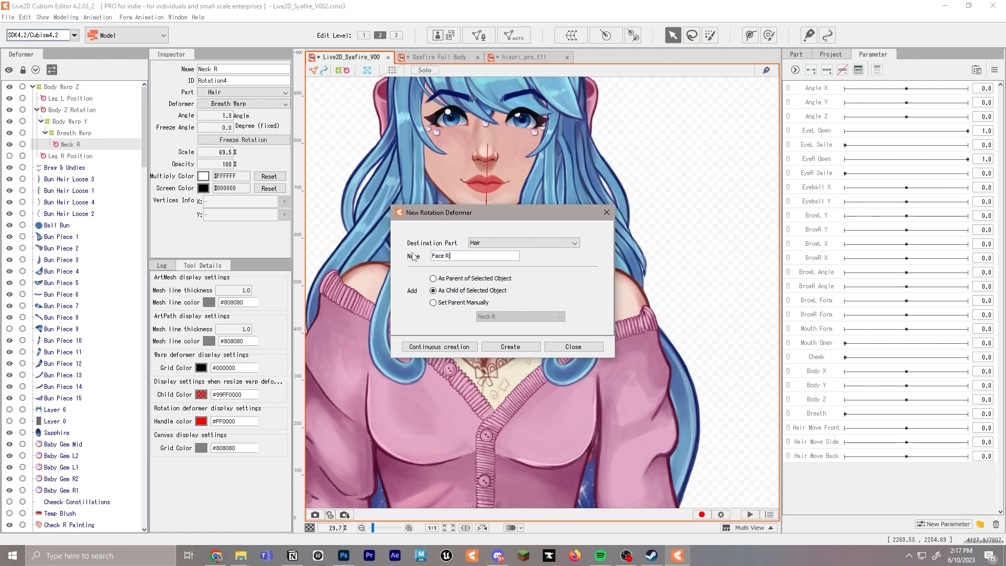
pyautogui.write('ce R')
pyautogui.click(511, 347)
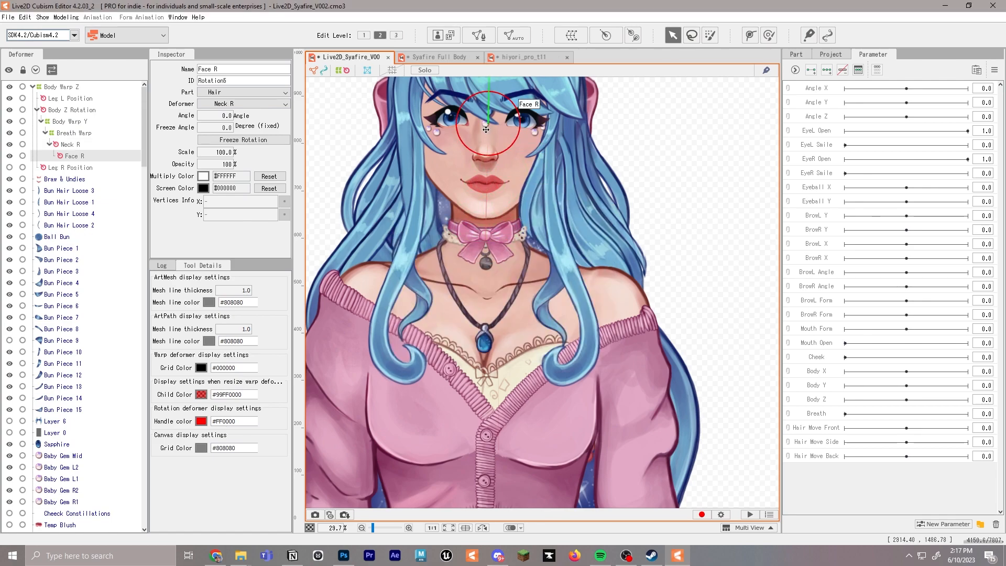
# Move the Face R rotation deformer down onto the chin and reduce it to about 55.3% scale
pyautogui.moveTo(490, 124); pyautogui.dragTo(492, 212)
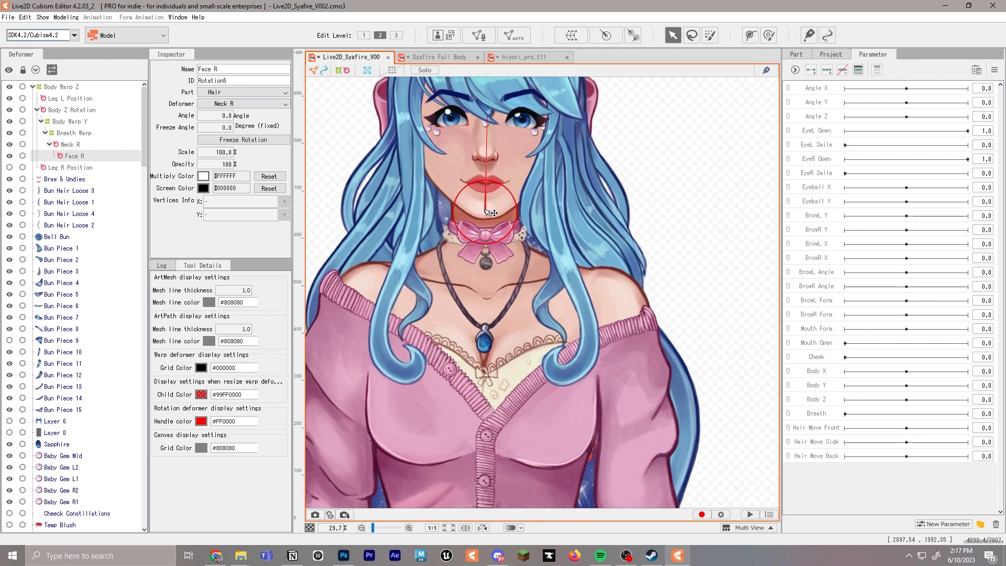
pyautogui.keyDown('ctrl'); pyautogui.click(508, 197); pyautogui.keyUp('ctrl')
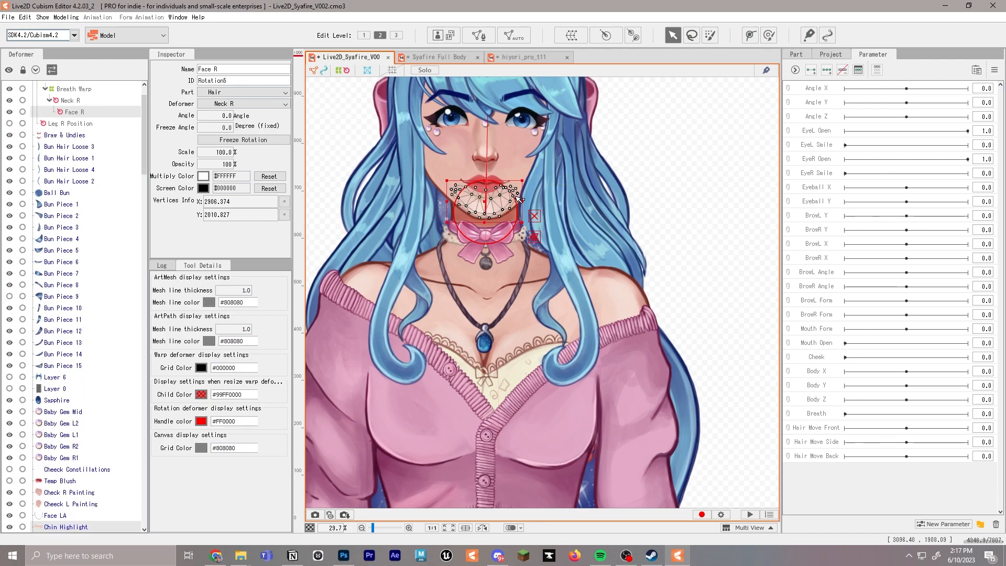
pyautogui.moveTo(505, 239); pyautogui.dragTo(496, 227)
pyautogui.click(678, 178)
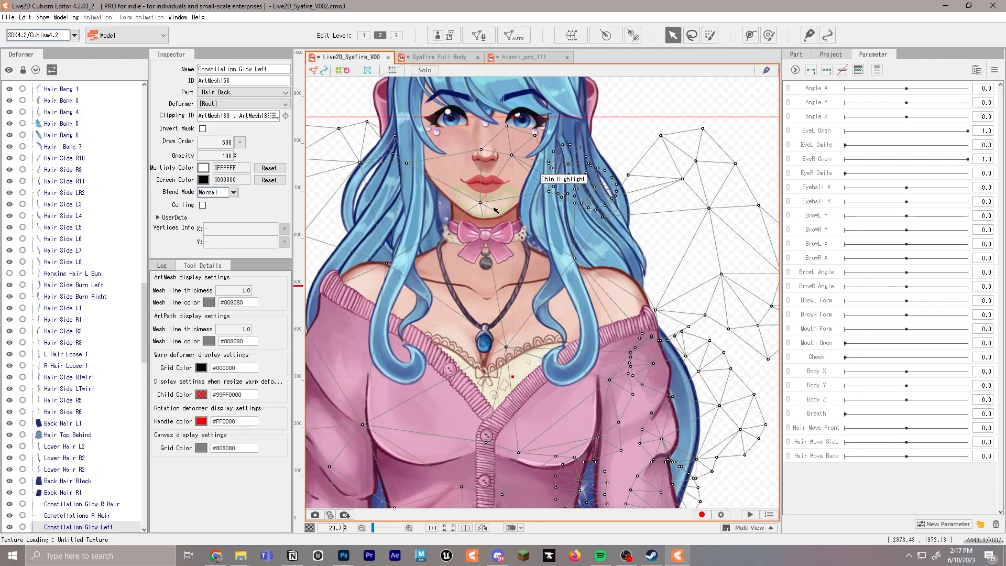
pyautogui.scroll(20, 111, 184)
pyautogui.click(74, 157)
pyautogui.scroll(3, 457, 205)
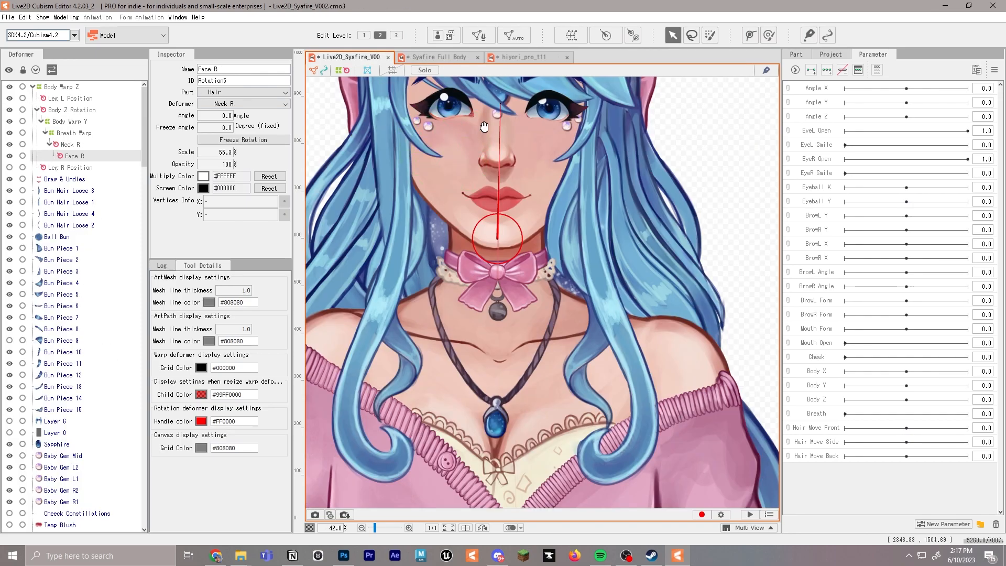
pyautogui.moveTo(457, 204); pyautogui.dragTo(455, 235)
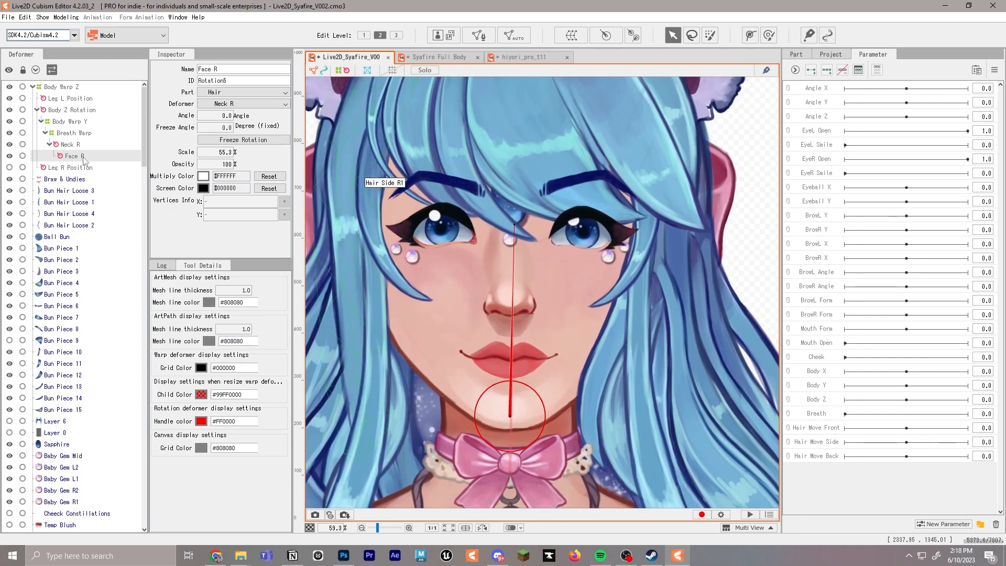
# Create a warp deformer named Eye R as parent of Face R, with 2 × 2 Bezier and 5 × 5 conversion divisions
pyautogui.click(572, 35)
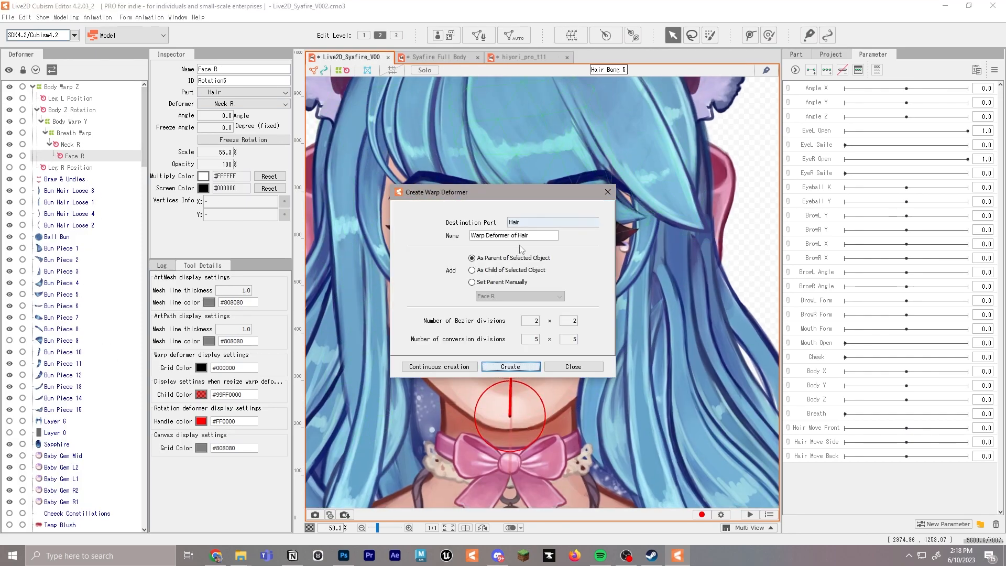
pyautogui.write('Eye R')
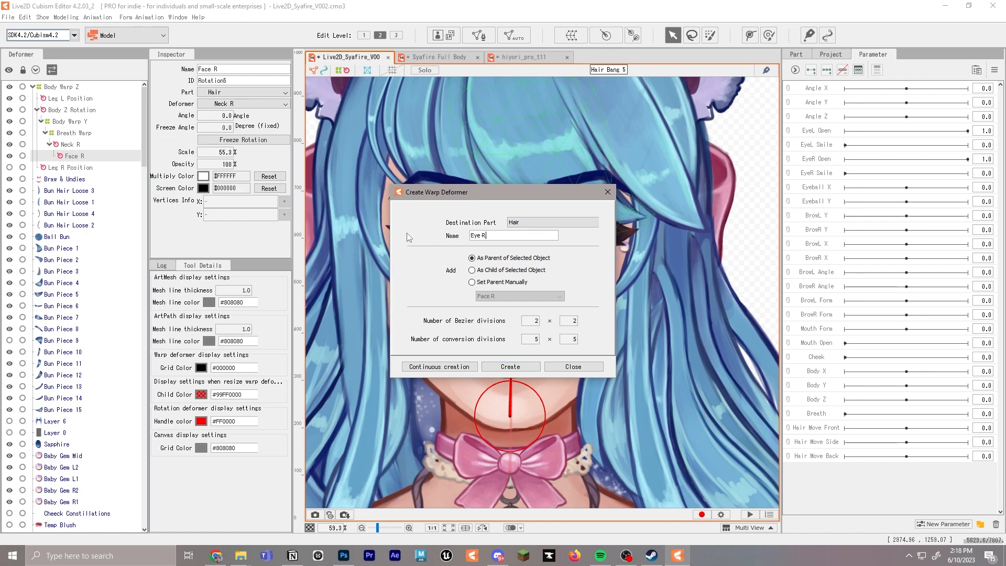
pyautogui.press('Return')
pyautogui.press('alt')
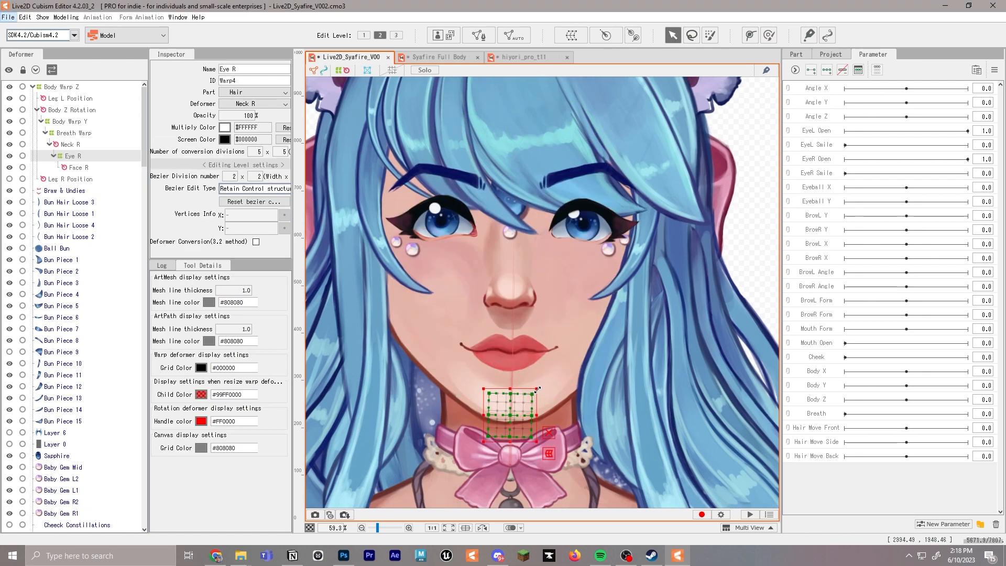
# Move and resize the Eye R warp deformer so its grid frames the character's right eye and the gems beneath it
pyautogui.moveTo(536, 388); pyautogui.dragTo(689, 236)
pyautogui.moveTo(586, 341); pyautogui.dragTo(440, 240)
pyautogui.moveTo(544, 134); pyautogui.dragTo(444, 235)
pyautogui.moveTo(395, 282); pyautogui.dragTo(436, 216)
pyautogui.moveTo(486, 166); pyautogui.dragTo(498, 155)
pyautogui.moveTo(434, 158); pyautogui.dragTo(434, 185)
pyautogui.moveTo(436, 237); pyautogui.dragTo(435, 226)
pyautogui.moveTo(491, 177); pyautogui.dragTo(497, 172)
pyautogui.moveTo(436, 217); pyautogui.dragTo(435, 221)
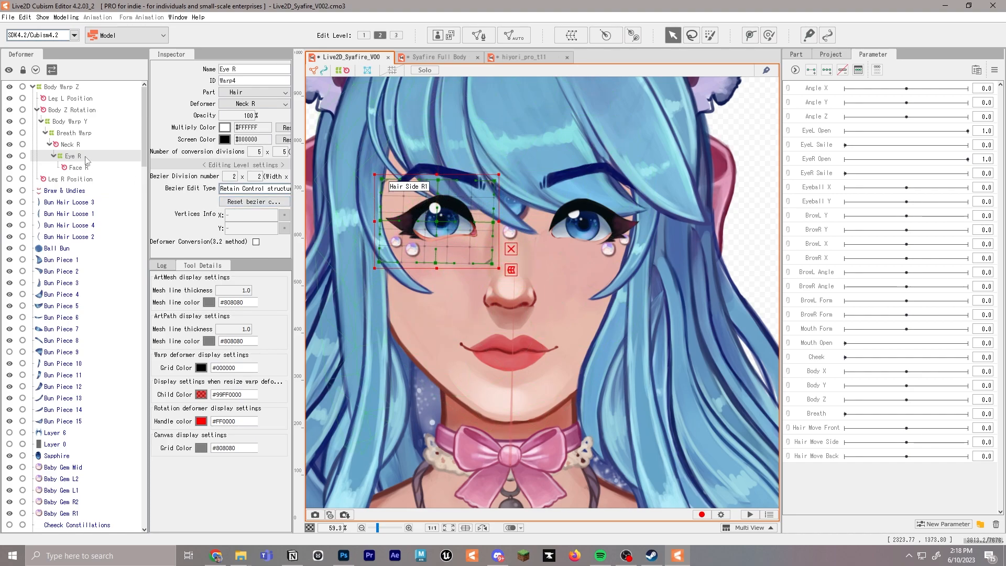
# Create a warp deformer named Eye L beside Eye R, with 2 × 2 Bezier and 5 × 5 conversion divisions
pyautogui.click(70, 144)
pyautogui.click(572, 35)
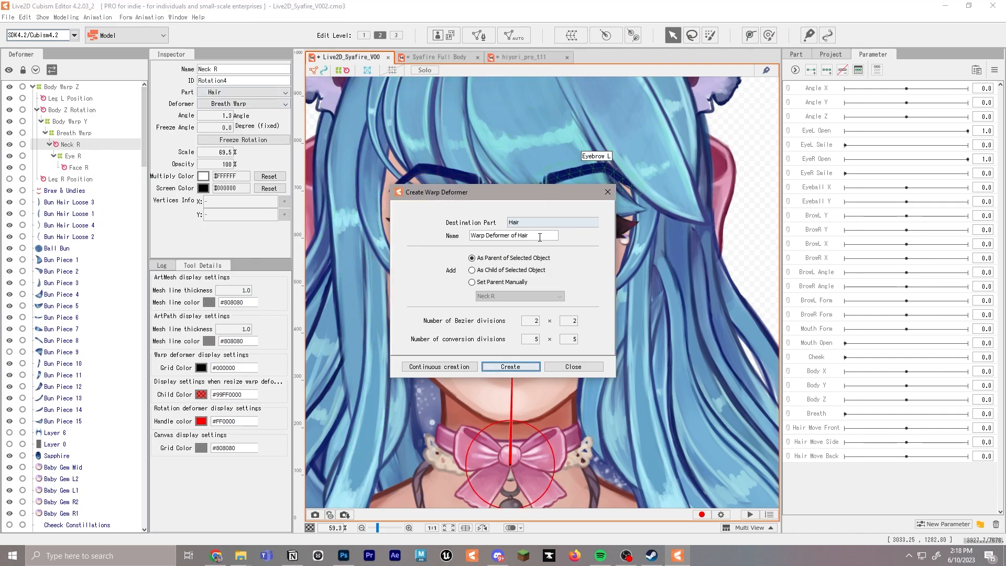
pyautogui.moveTo(540, 236); pyautogui.dragTo(400, 227)
pyautogui.write('Eye L')
pyautogui.press('Return')
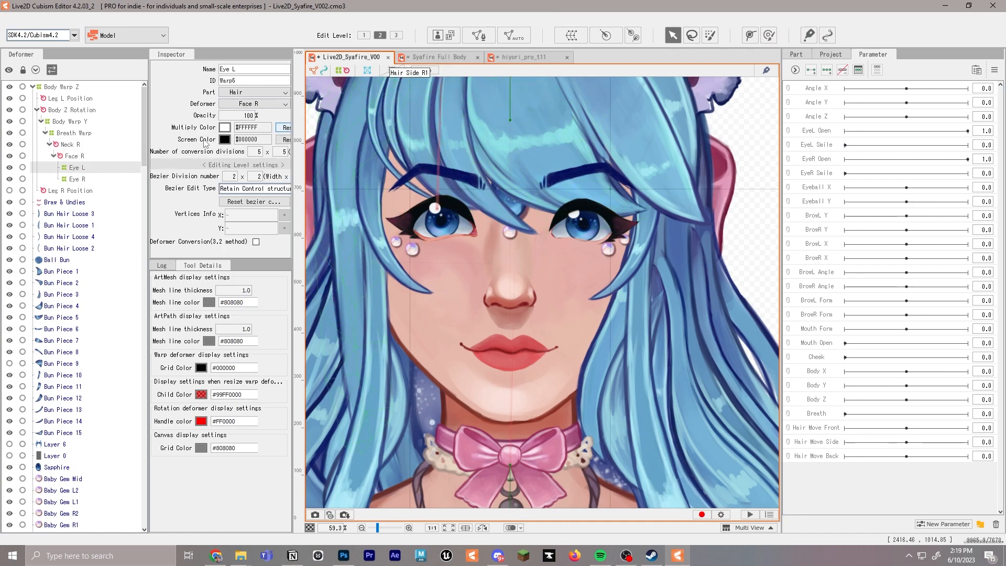
# Create a warp deformer named Eye Pos L from Eye L and nest it as a child of Eye L
pyautogui.click(572, 37)
pyautogui.moveTo(536, 235); pyautogui.dragTo(447, 233)
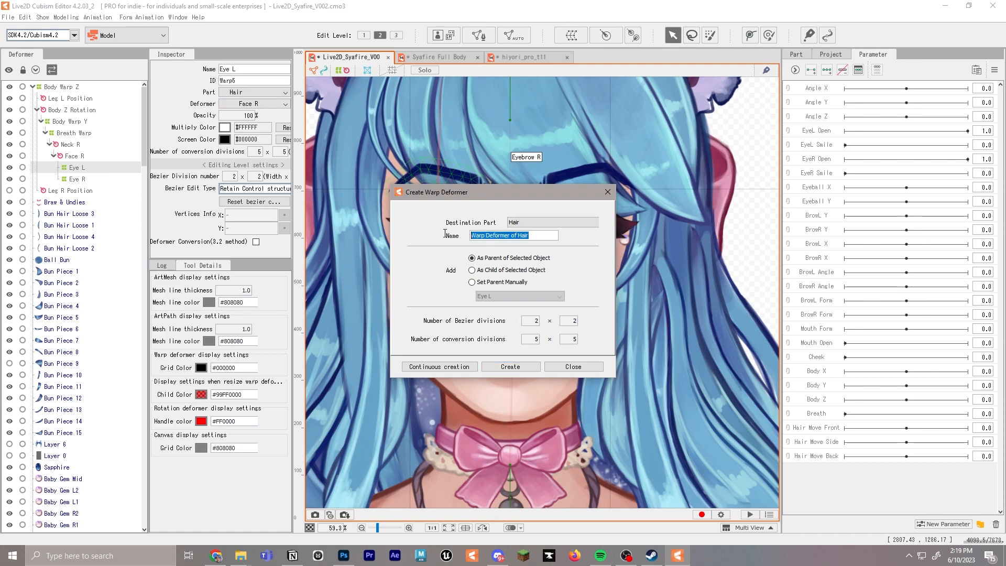
pyautogui.write('Eye Pos')
pyautogui.click(527, 367)
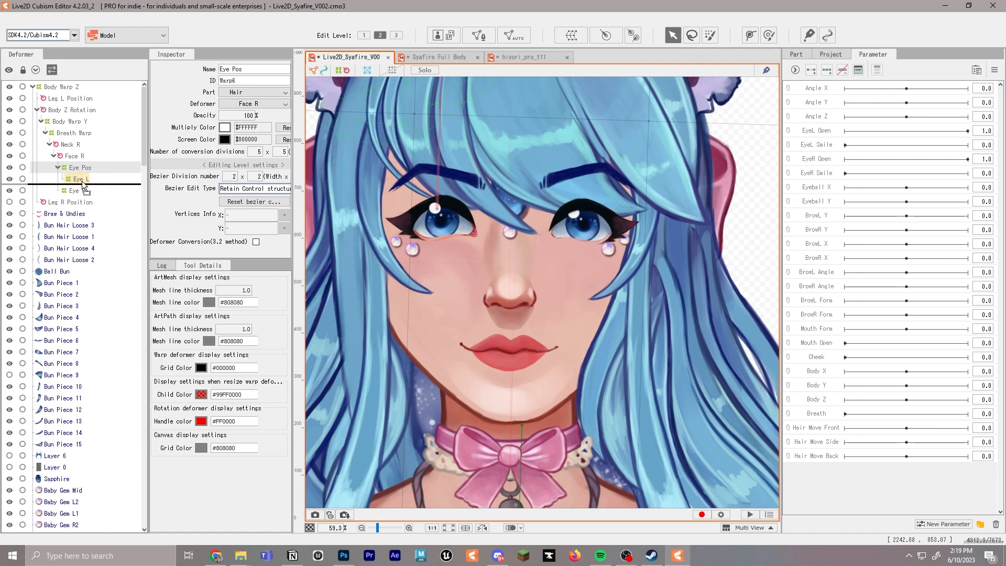
pyautogui.moveTo(84, 169); pyautogui.dragTo(79, 179)
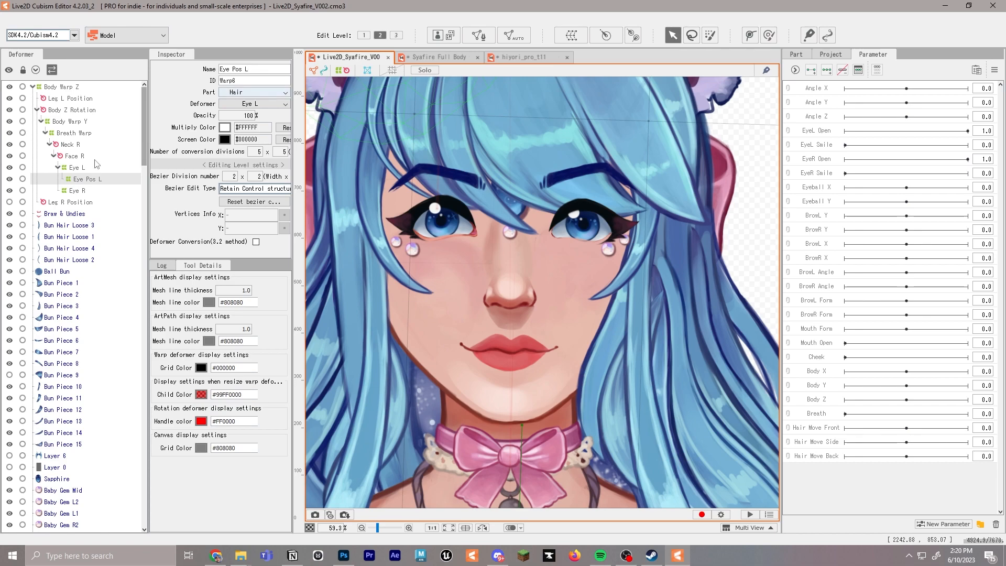
# Create a warp deformer named Eye Pos R from Eye R, with 2 × 2 Bezier and 5 × 5 conversion divisions
pyautogui.click(81, 191)
pyautogui.click(85, 169)
pyautogui.click(84, 192)
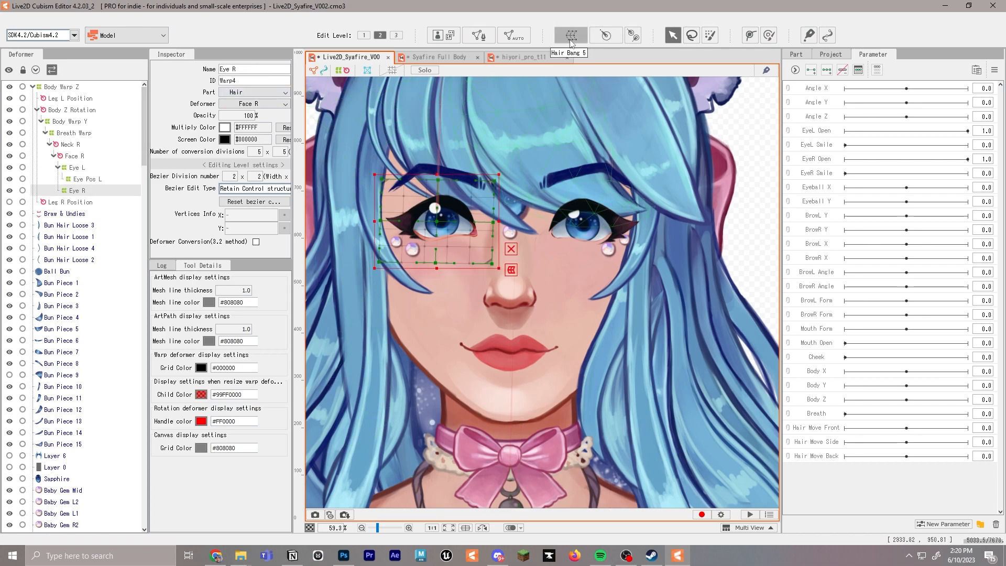
pyautogui.click(572, 35)
pyautogui.write('E')
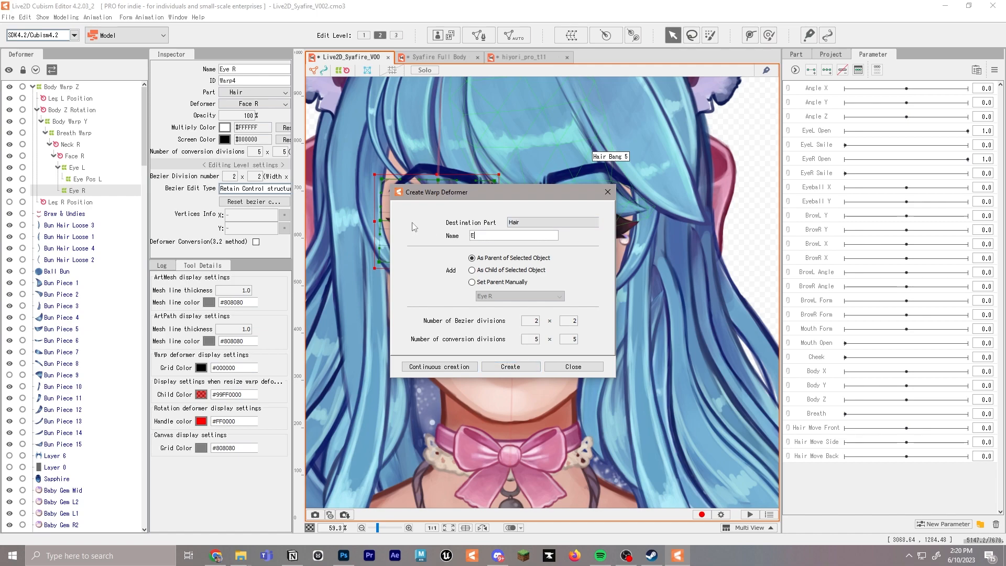
pyautogui.write('ye Pos R')
pyautogui.click(510, 366)
# Assign the Pupil Black L and Pupil Base L art meshes to the Eye Pos L deformer
pyautogui.click(92, 180)
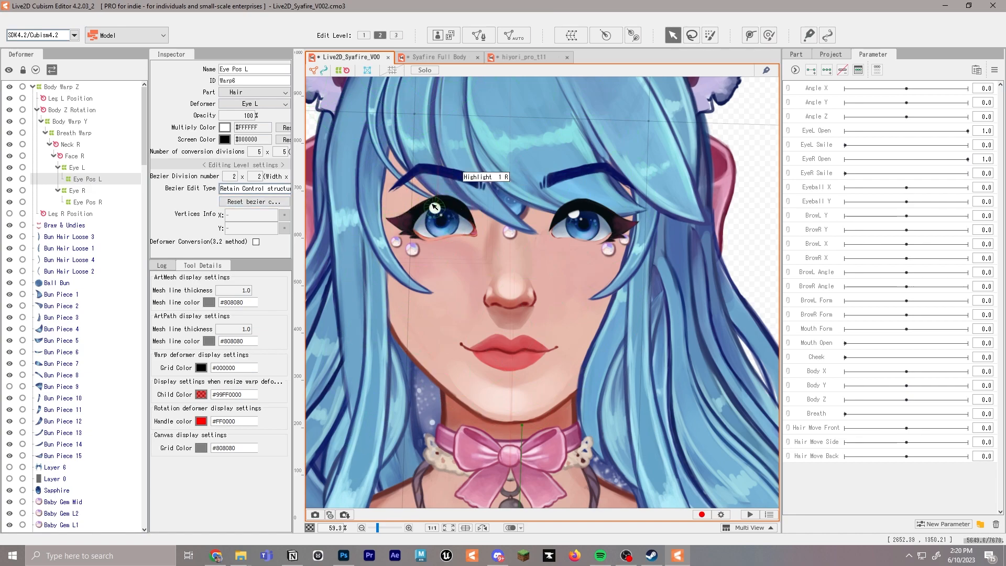
pyautogui.scroll(5, 442, 223)
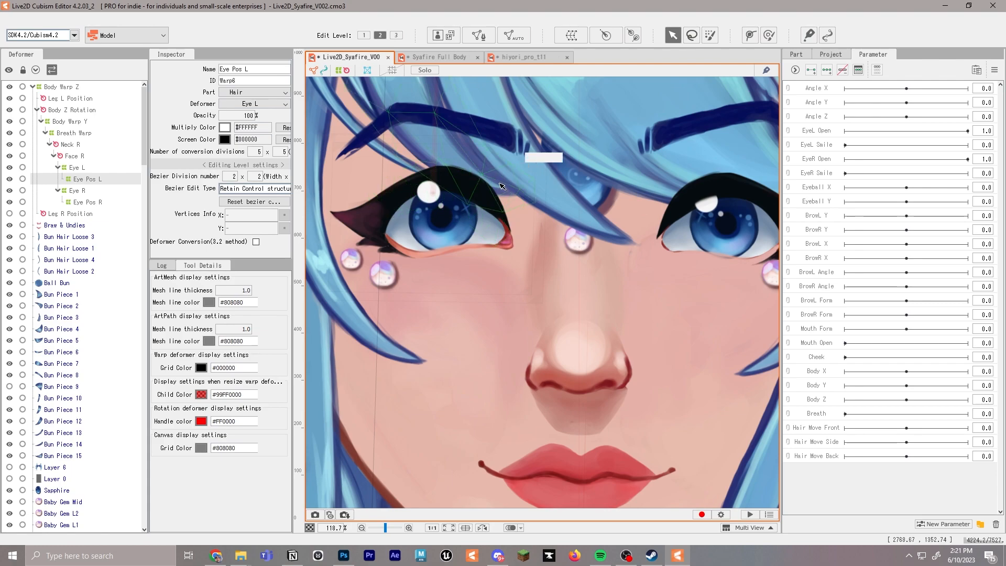
pyautogui.scroll(-2, 500, 186)
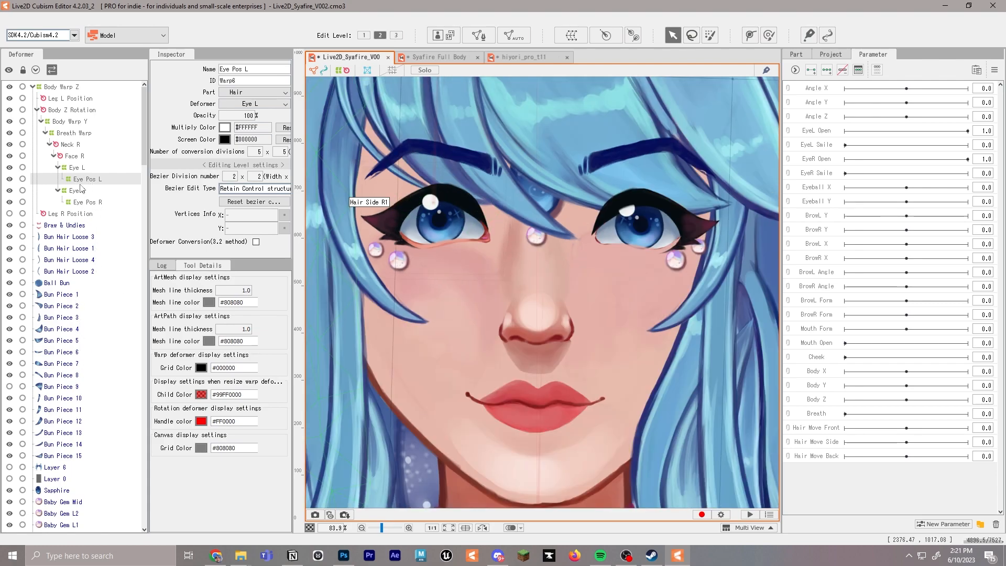
pyautogui.scroll(-6, 70, 366)
pyautogui.scroll(-10, 71, 366)
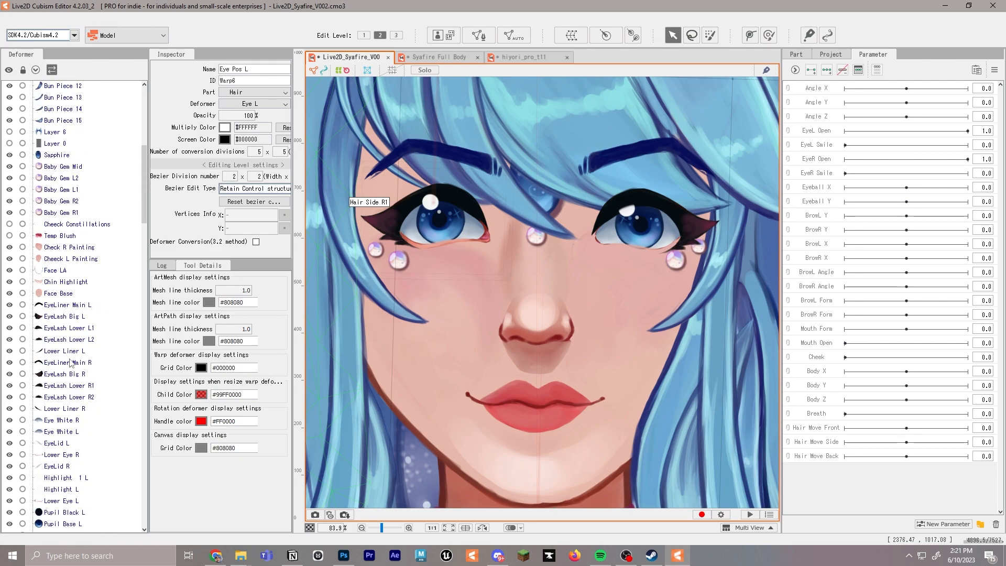
pyautogui.click(73, 303)
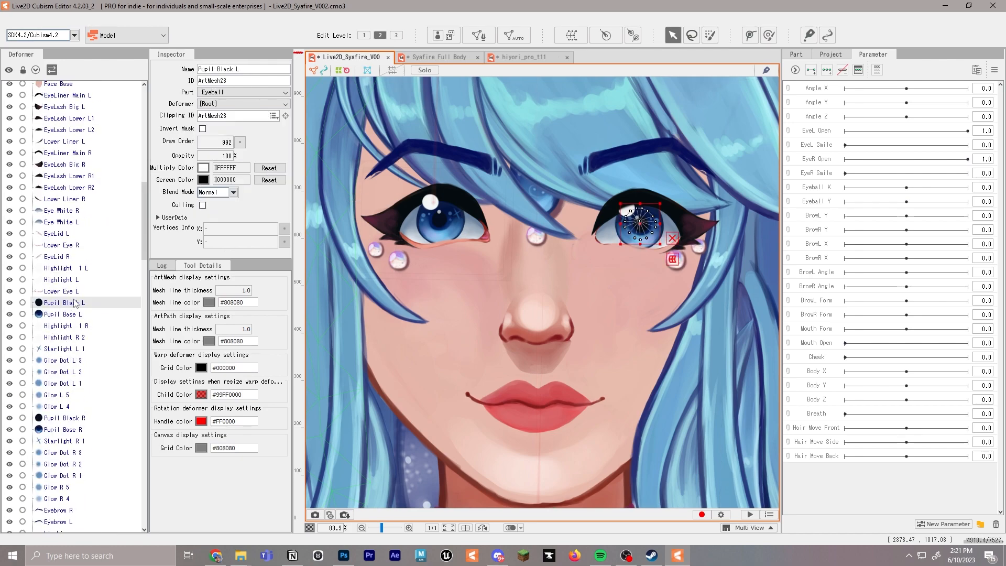
pyautogui.keyDown('ctrl'); pyautogui.click(80, 315); pyautogui.keyUp('ctrl')
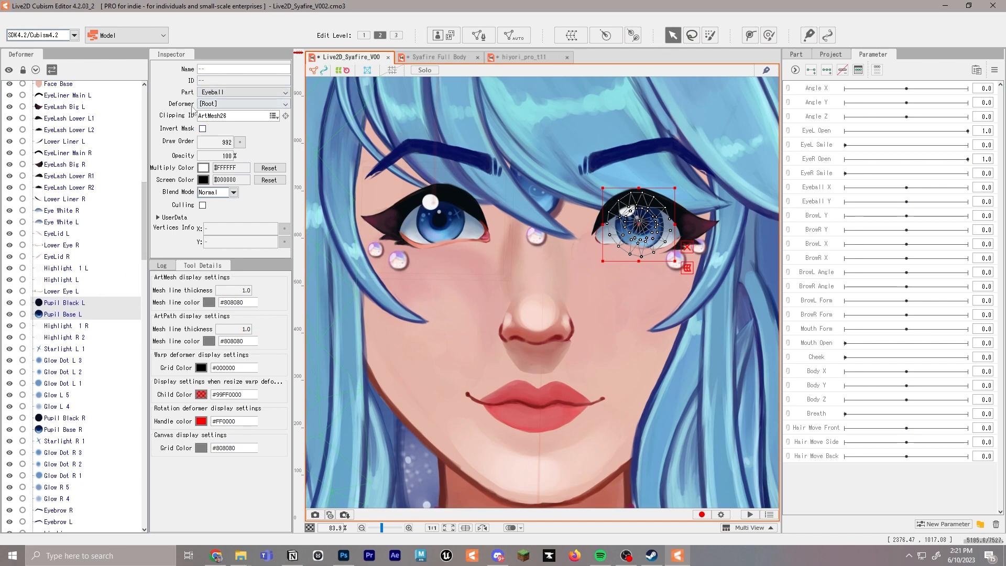
pyautogui.click(222, 105)
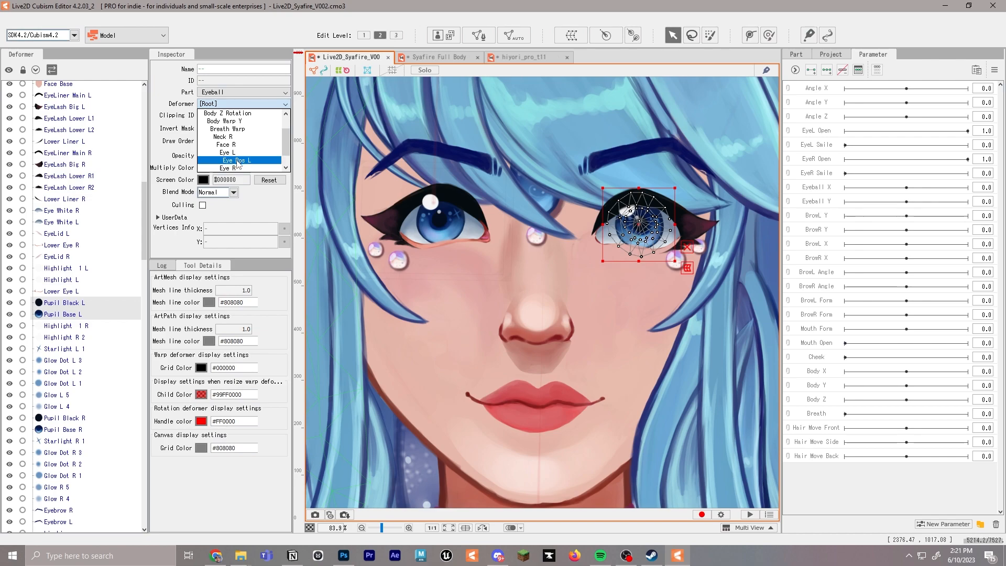
pyautogui.click(238, 160)
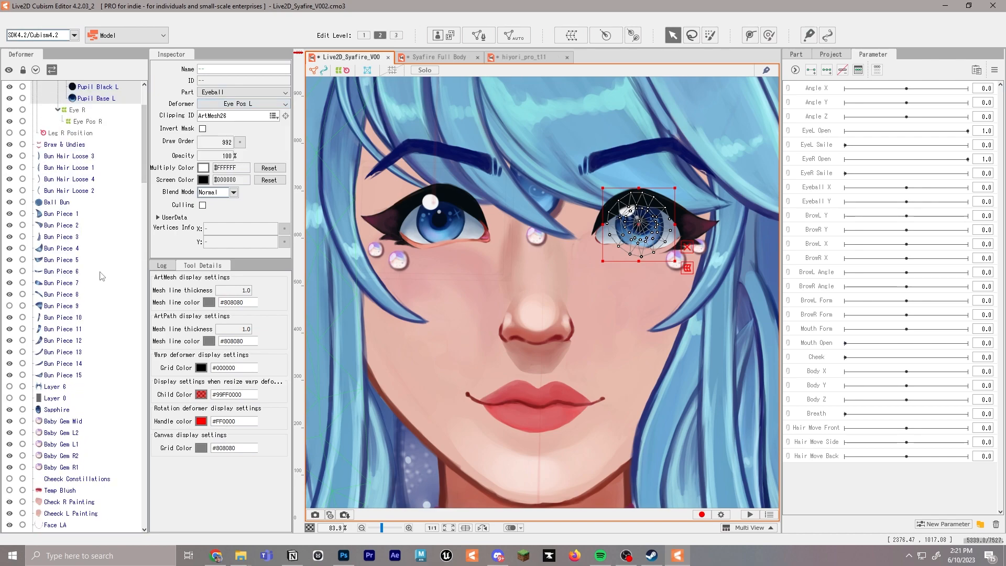
# Assign the left eyeliner, eyelash and lower liner art meshes, EyeLiner Main L through Lower Liner L, to the Eye L deformer
pyautogui.scroll(-7, 102, 276)
pyautogui.click(69, 309)
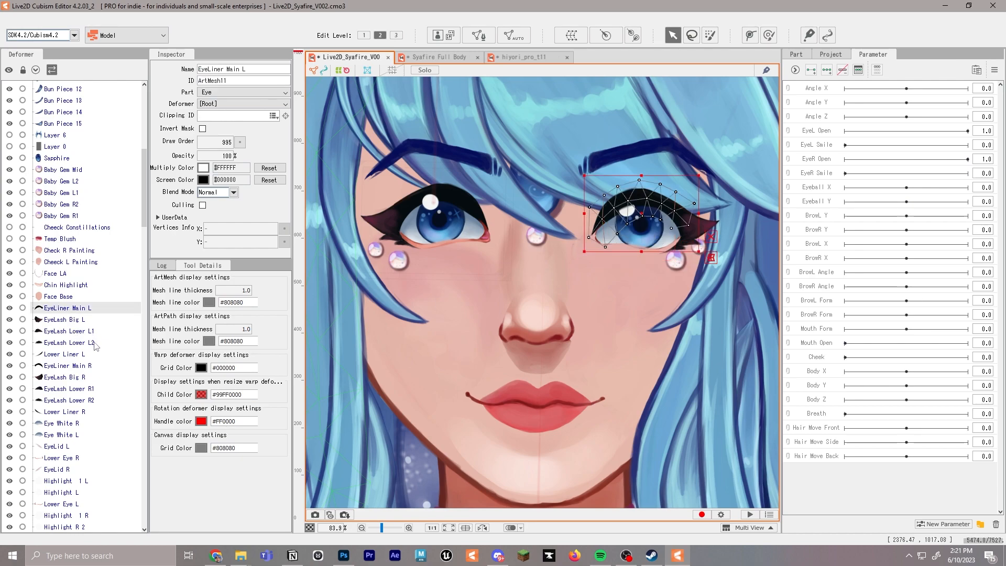
pyautogui.keyDown('shift'); pyautogui.click(87, 356); pyautogui.keyUp('shift')
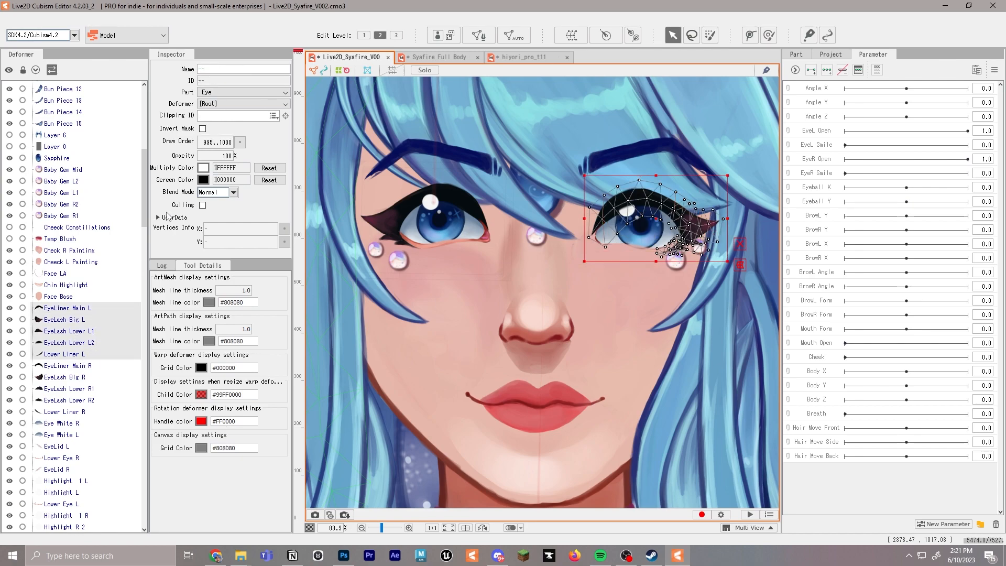
pyautogui.click(233, 94)
pyautogui.click(241, 103)
pyautogui.scroll(-3, 247, 149)
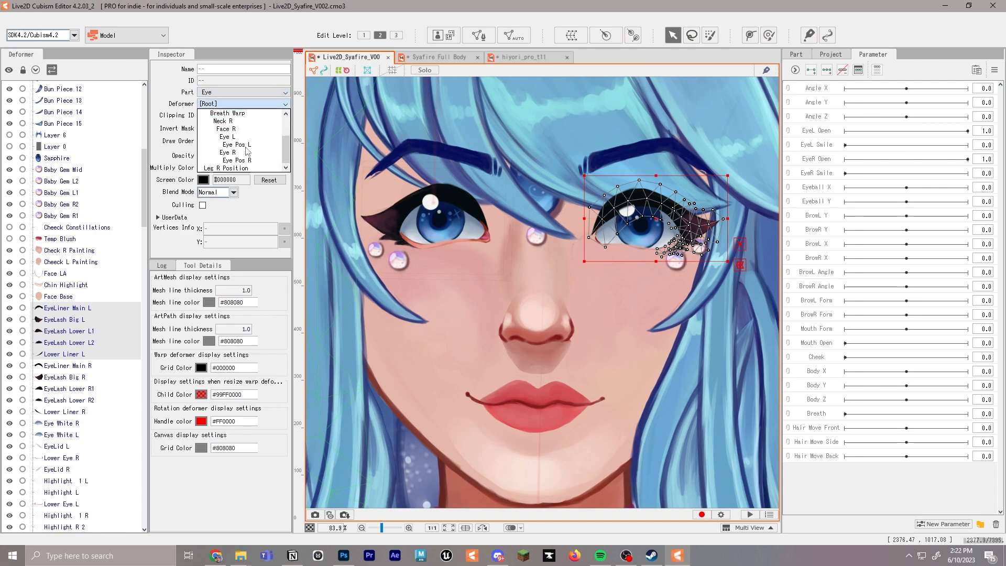
pyautogui.click(239, 137)
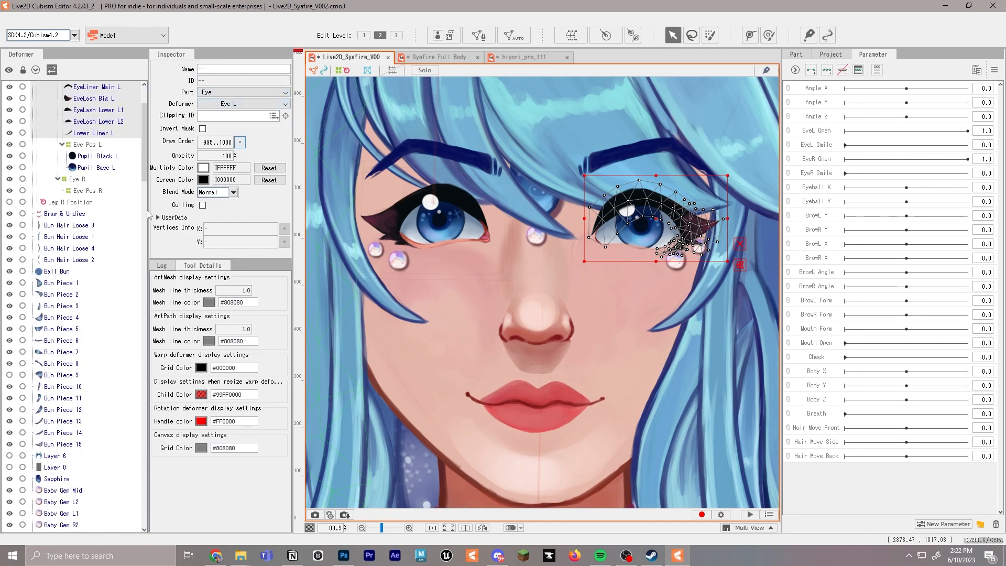
# Assign the Eye White L and Lower Eye L art meshes to the Eye L deformer
pyautogui.scroll(-10, 69, 269)
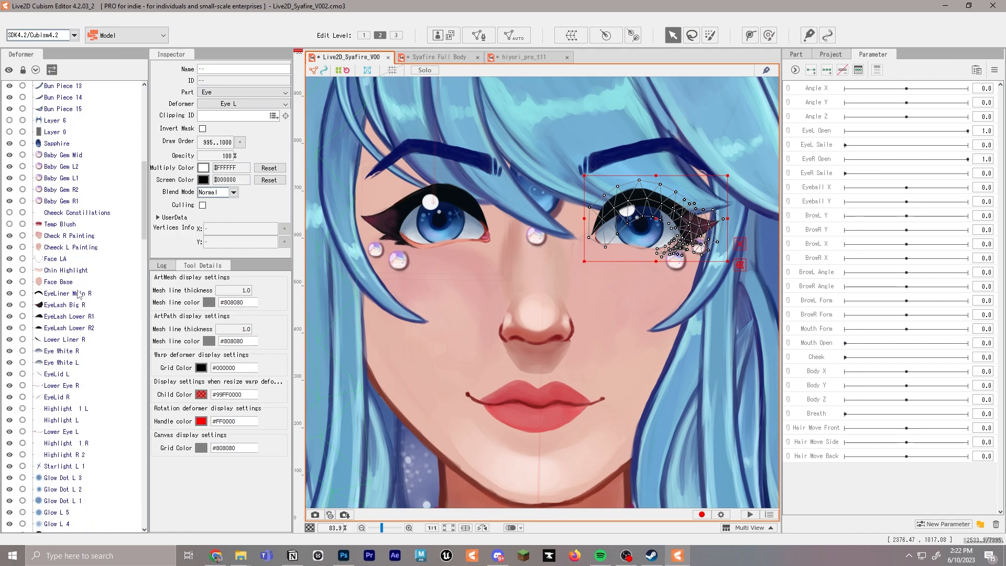
pyautogui.click(62, 363)
pyautogui.scroll(1, 67, 405)
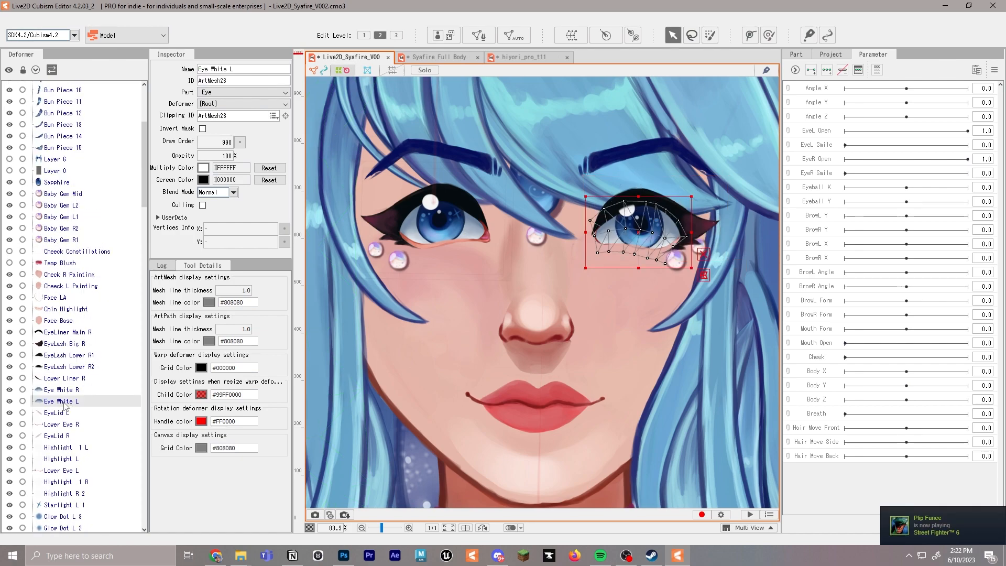
pyautogui.click(233, 104)
pyautogui.scroll(-3, 244, 150)
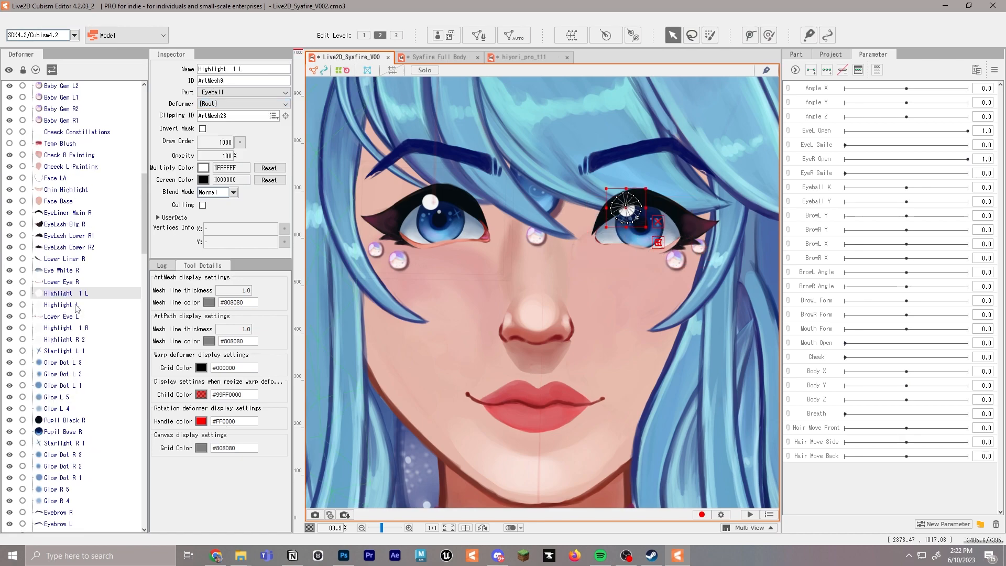
pyautogui.keyDown('ctrl'); pyautogui.click(60, 305); pyautogui.keyUp('ctrl')
pyautogui.click(94, 314)
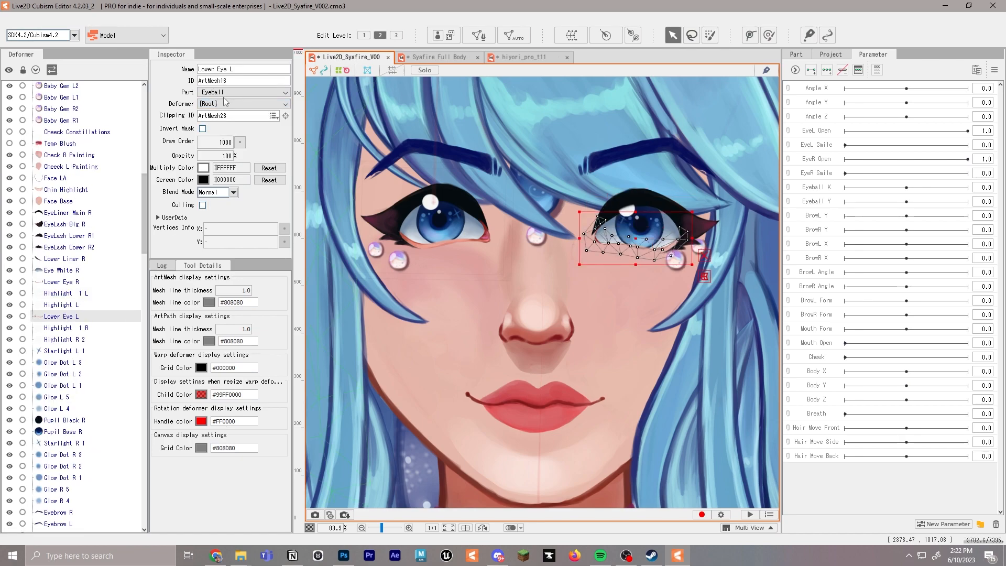
pyautogui.click(241, 104)
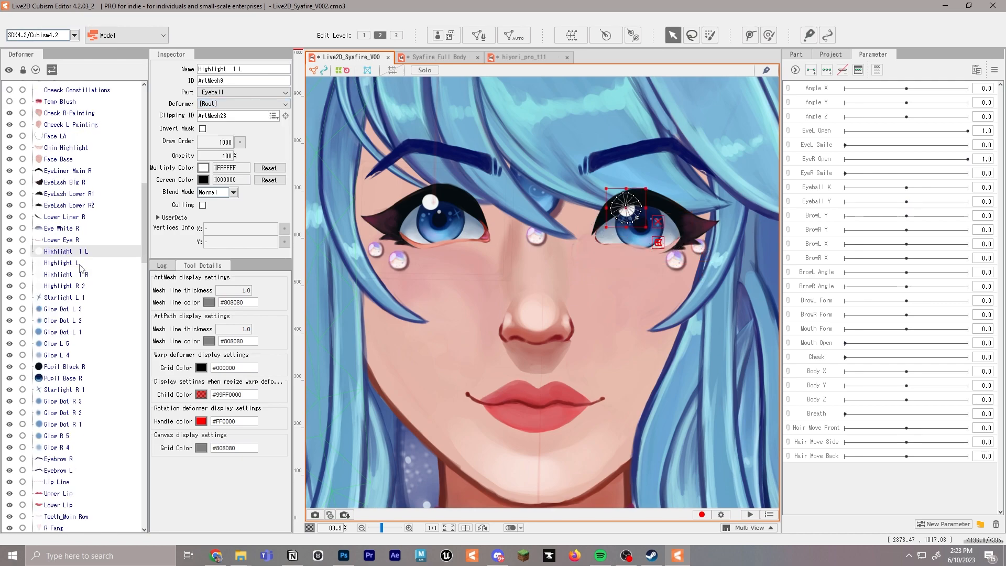
# Assign the Highlight 1 L and Highlight L art meshes to the Eye L deformer
pyautogui.keyDown('ctrl'); pyautogui.click(77, 265); pyautogui.keyUp('ctrl')
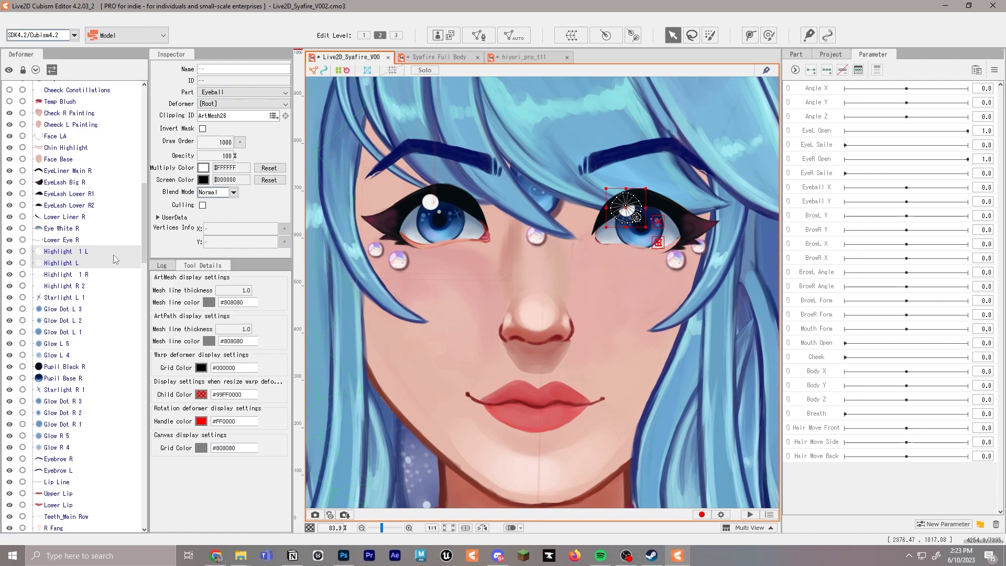
pyautogui.click(241, 104)
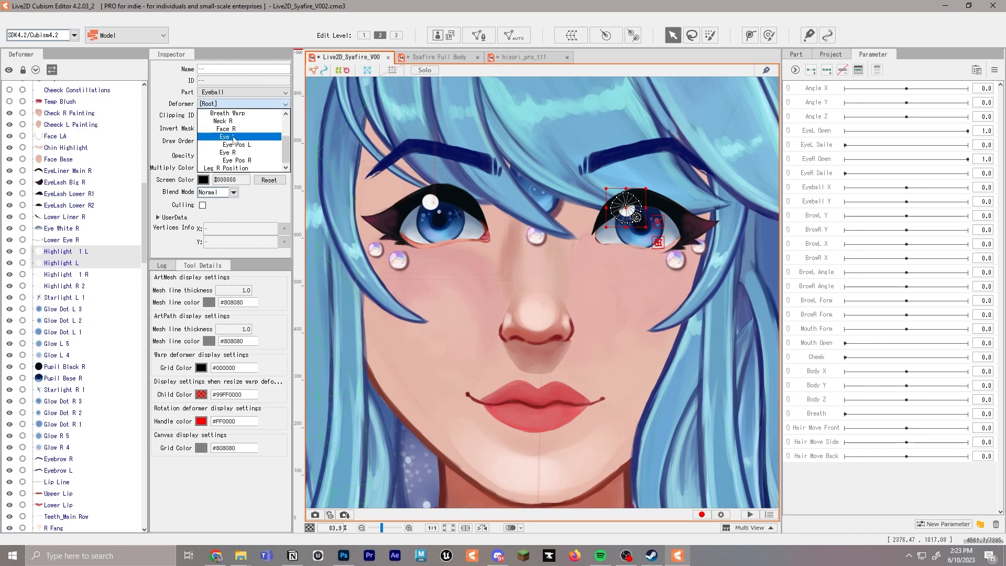
pyautogui.click(237, 137)
pyautogui.scroll(4, 93, 231)
pyautogui.scroll(-20, 93, 231)
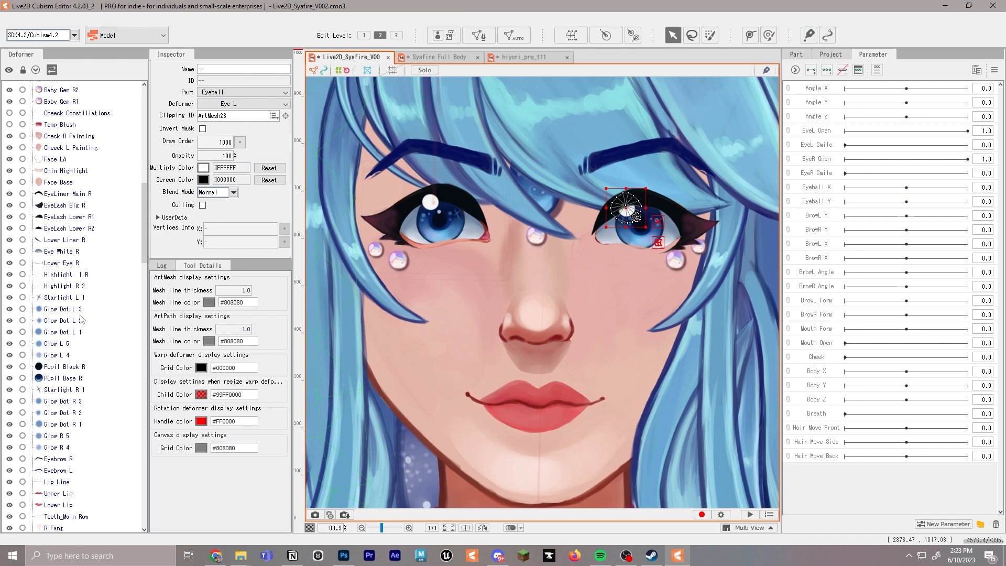
# Assign the left iris sparkle art meshes, Starlight L 1 through Glow L 4, to the Eye L deformer
pyautogui.click(81, 310)
pyautogui.keyDown('shift'); pyautogui.click(89, 332); pyautogui.keyUp('shift')
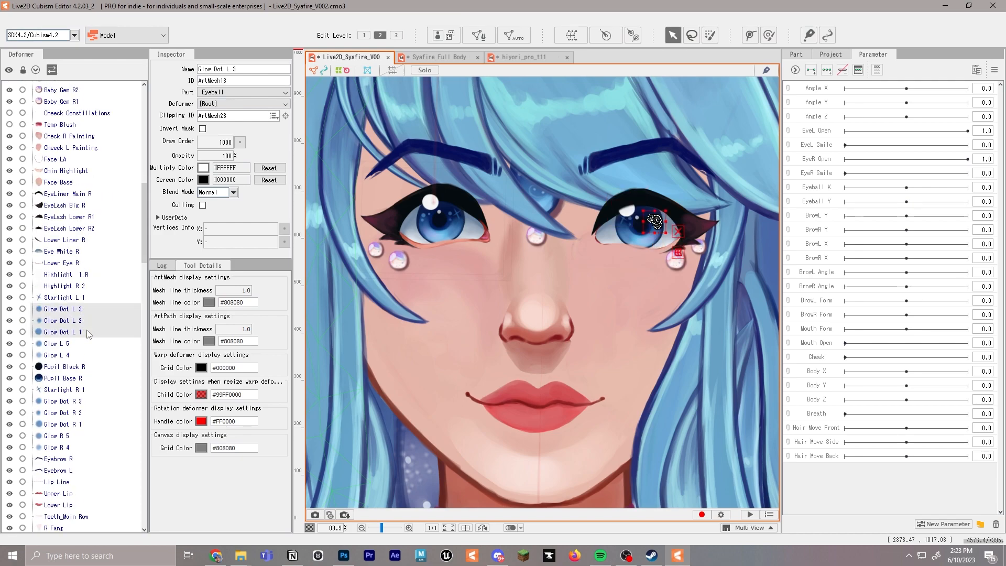
pyautogui.keyDown('shift'); pyautogui.click(77, 357); pyautogui.keyUp('shift')
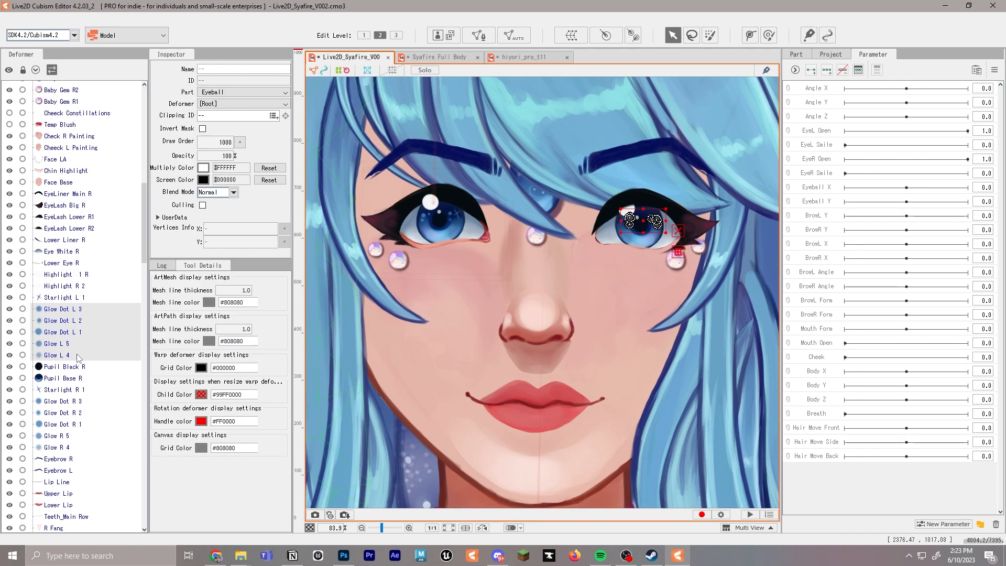
pyautogui.click(79, 298)
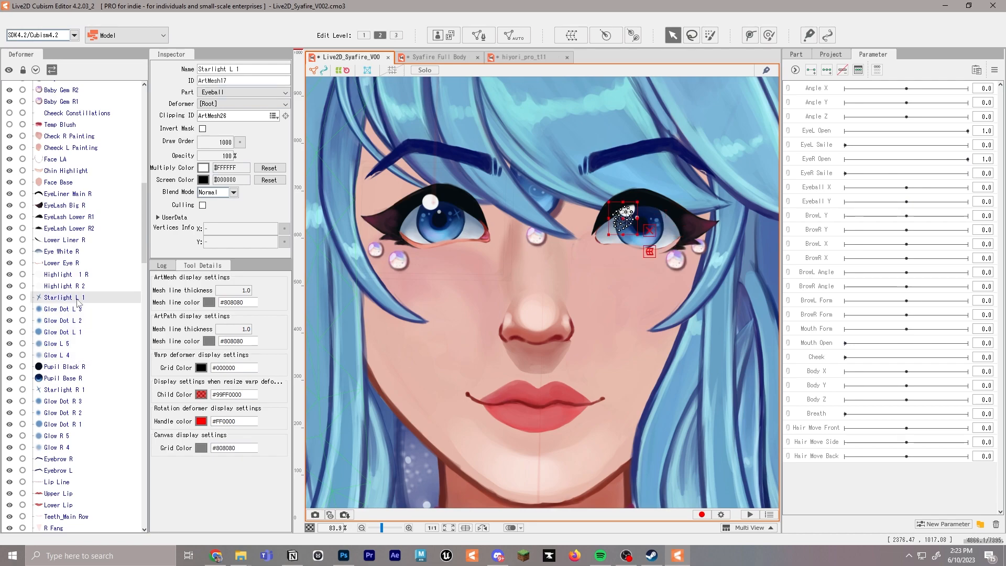
pyautogui.keyDown('shift'); pyautogui.click(79, 355); pyautogui.keyUp('shift')
pyautogui.click(243, 104)
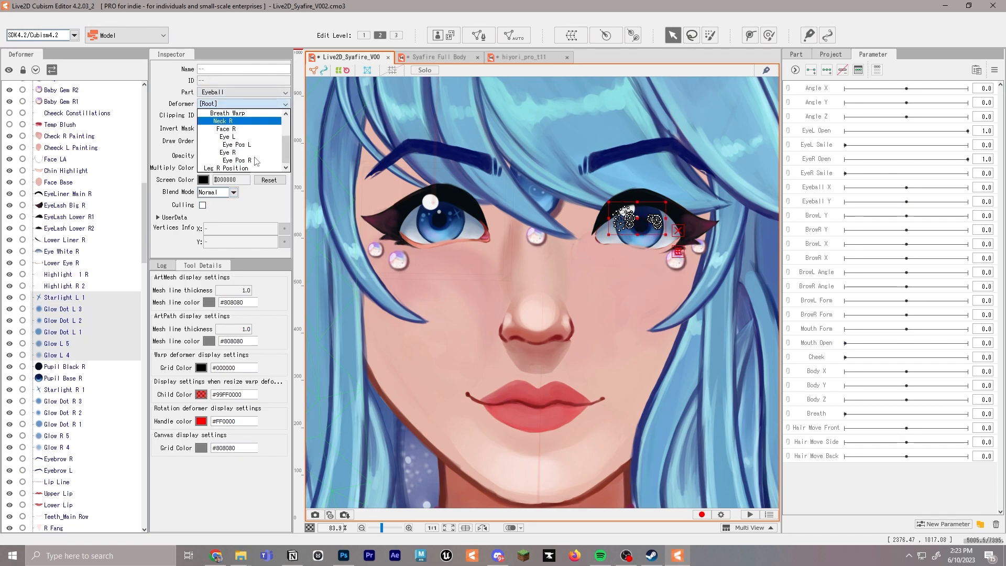
pyautogui.scroll(2, 230, 145)
pyautogui.scroll(-2, 226, 137)
pyautogui.click(234, 140)
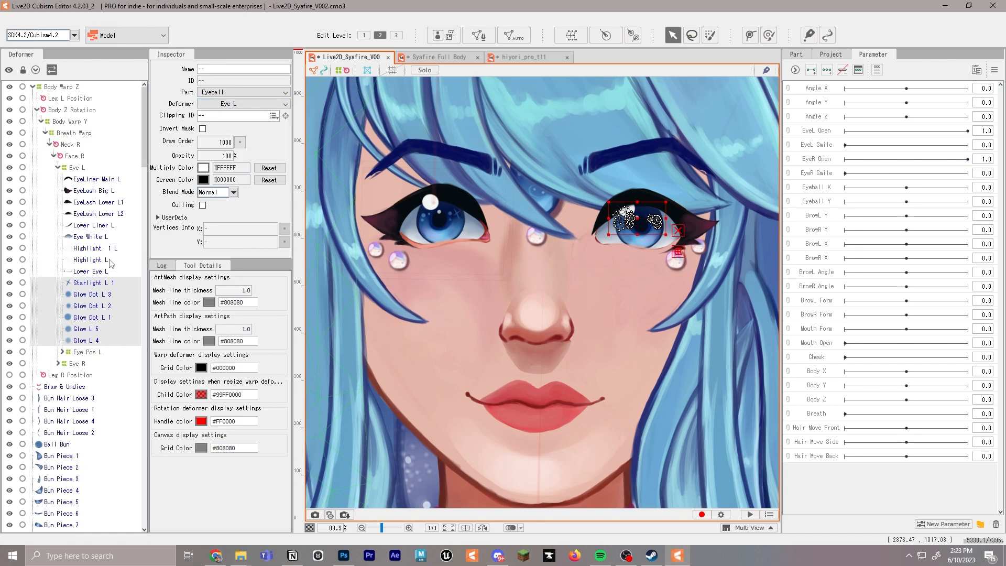
# Create a warp deformer named Eye Highligh L 1 as a child of Eye L, with 2 × 2 Bezier and 5 × 5 conversion divisions
pyautogui.click(104, 287)
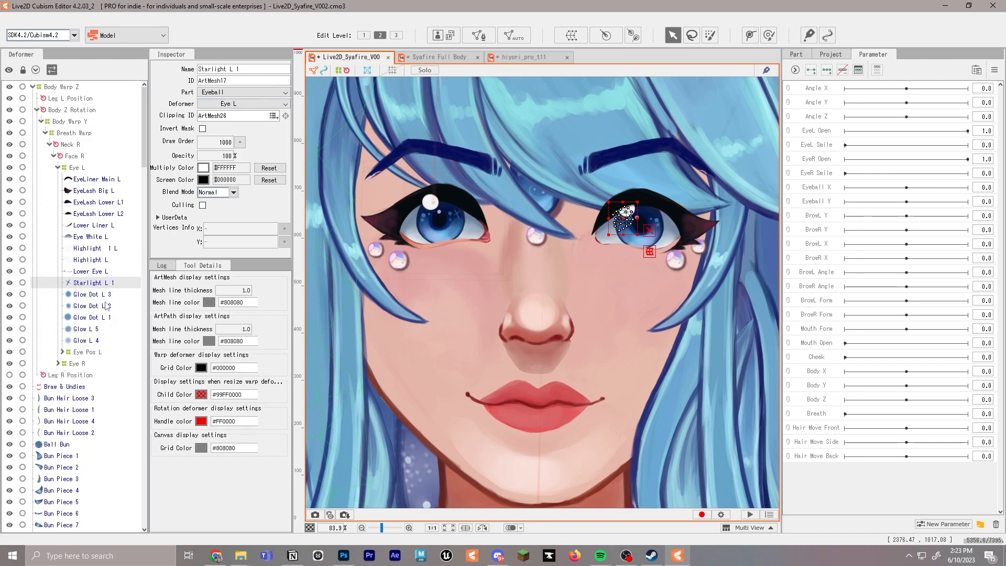
pyautogui.click(62, 351)
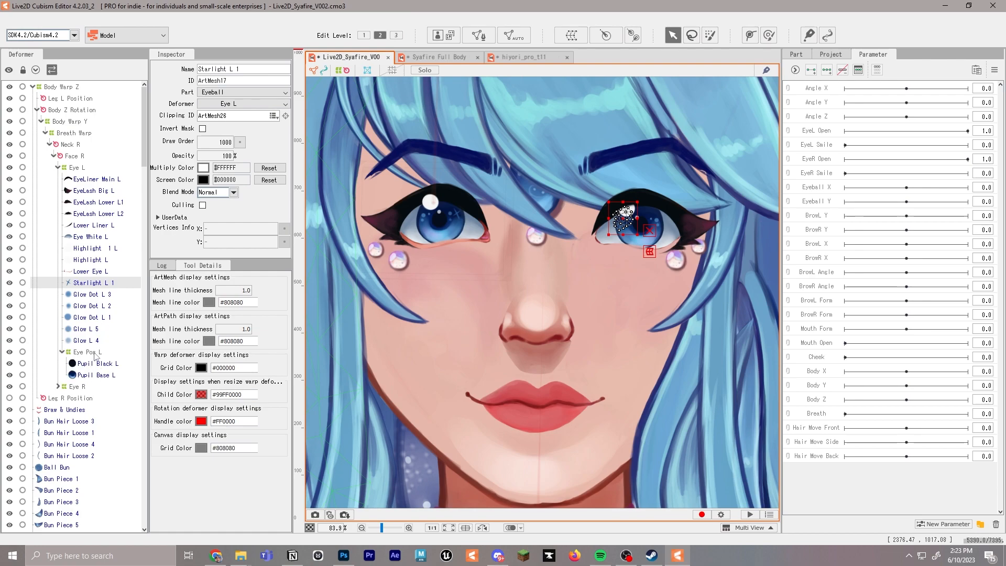
pyautogui.click(76, 167)
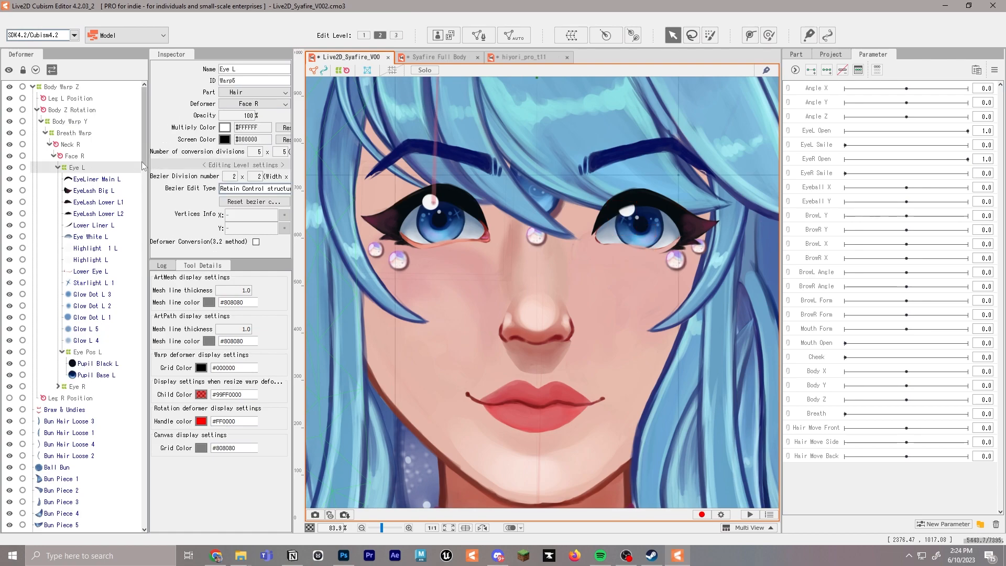
pyautogui.click(577, 34)
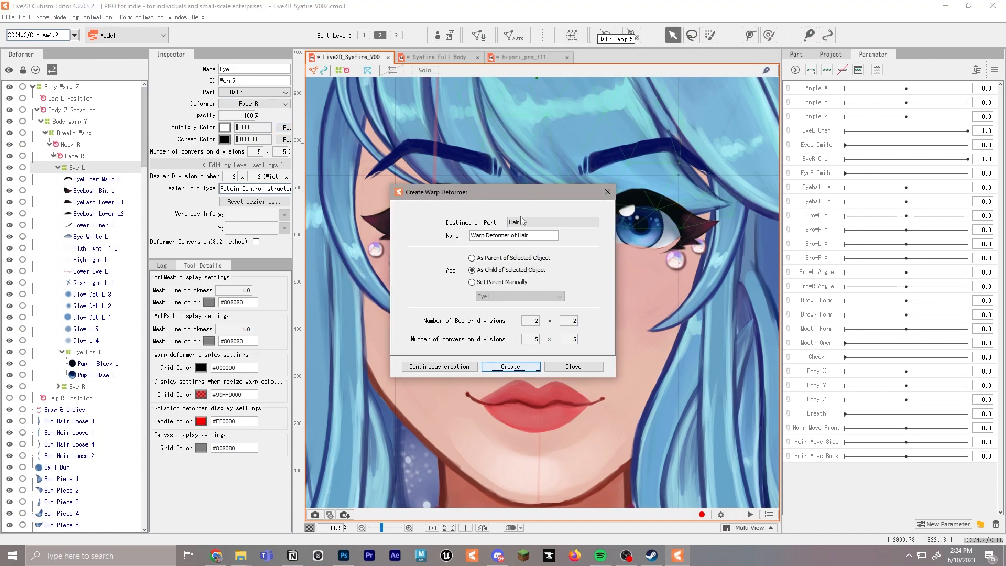
pyautogui.moveTo(527, 231); pyautogui.dragTo(432, 237)
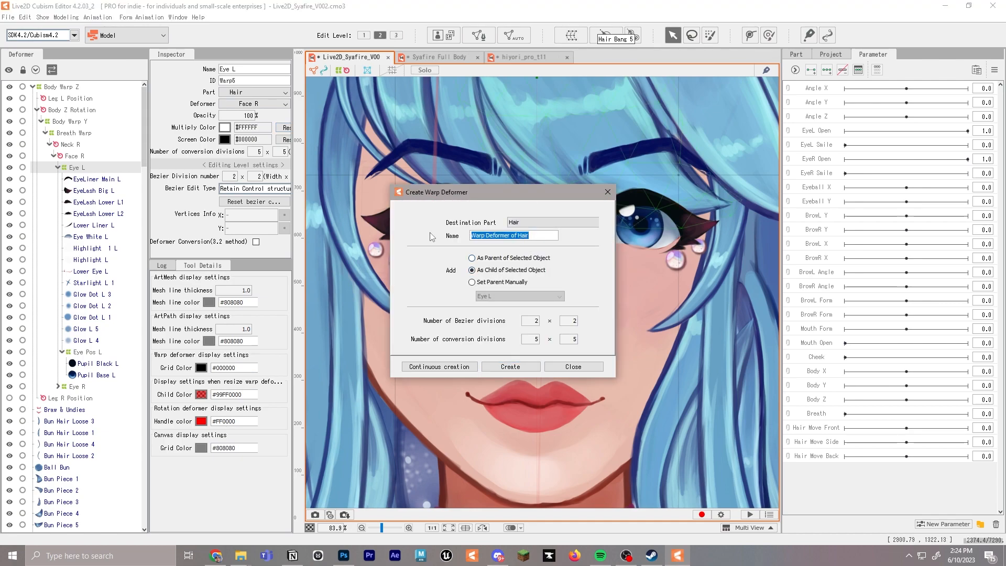
pyautogui.write('Eye Highligh L 1')
pyautogui.press('Return')
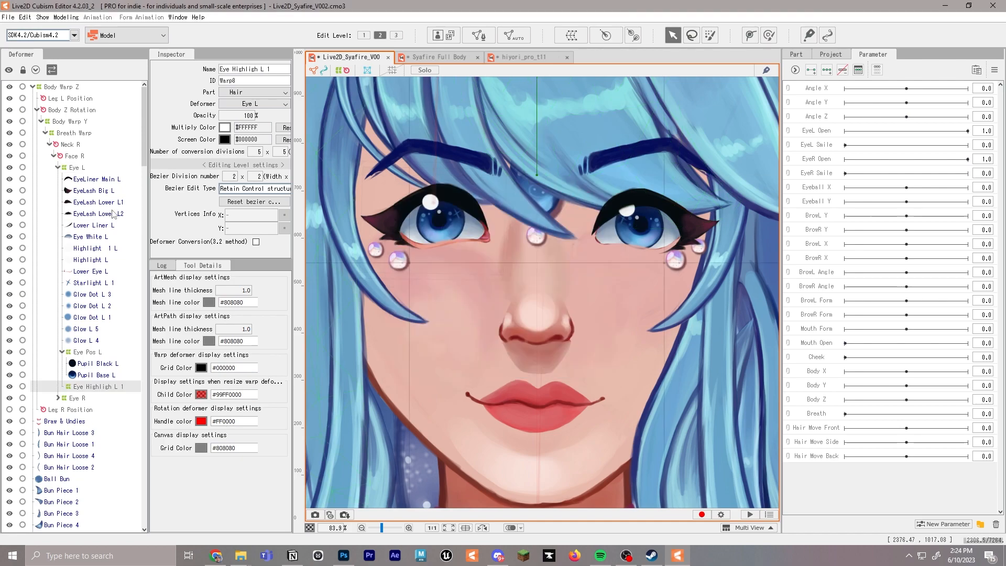
# Nest Highlight 1 L under Eye Highligh L 1, clear its clipping ID and reposition it over the upper edge of the iris
pyautogui.moveTo(94, 249); pyautogui.dragTo(95, 393)
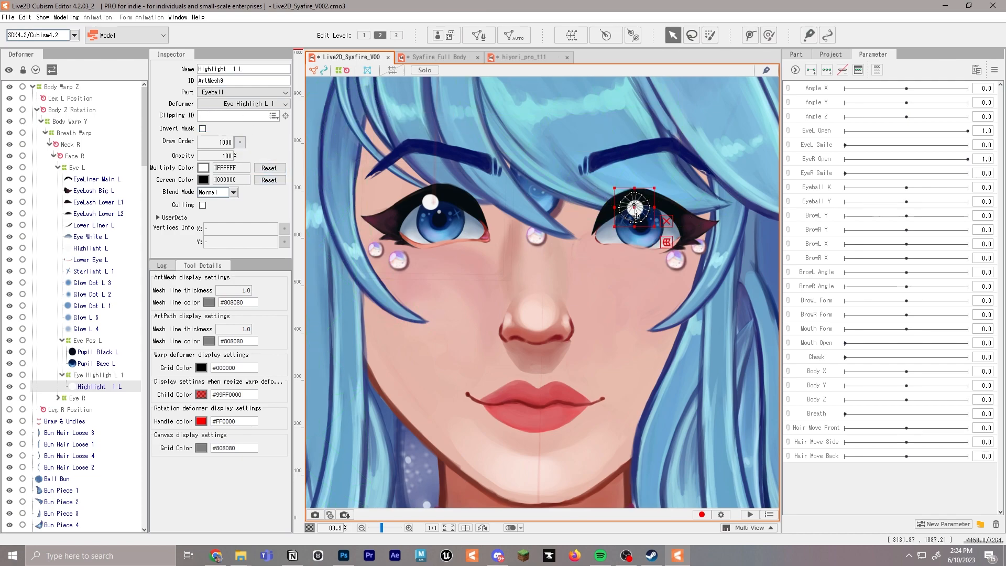
pyautogui.moveTo(637, 206); pyautogui.dragTo(636, 203)
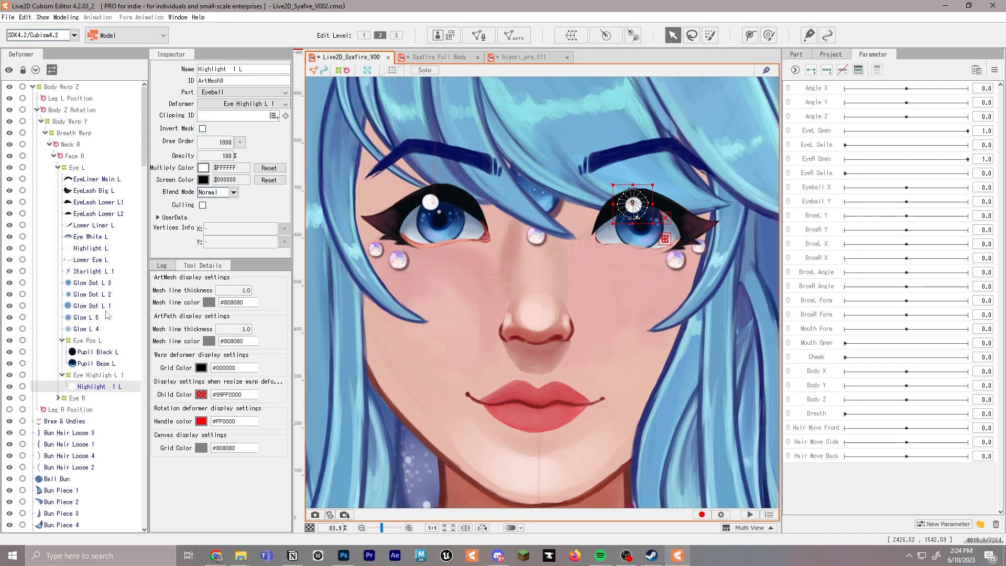
# Create a warp deformer named Highlight L as a child of Eye L and nest the Highlight L art mesh under it
pyautogui.click(77, 167)
pyautogui.click(572, 35)
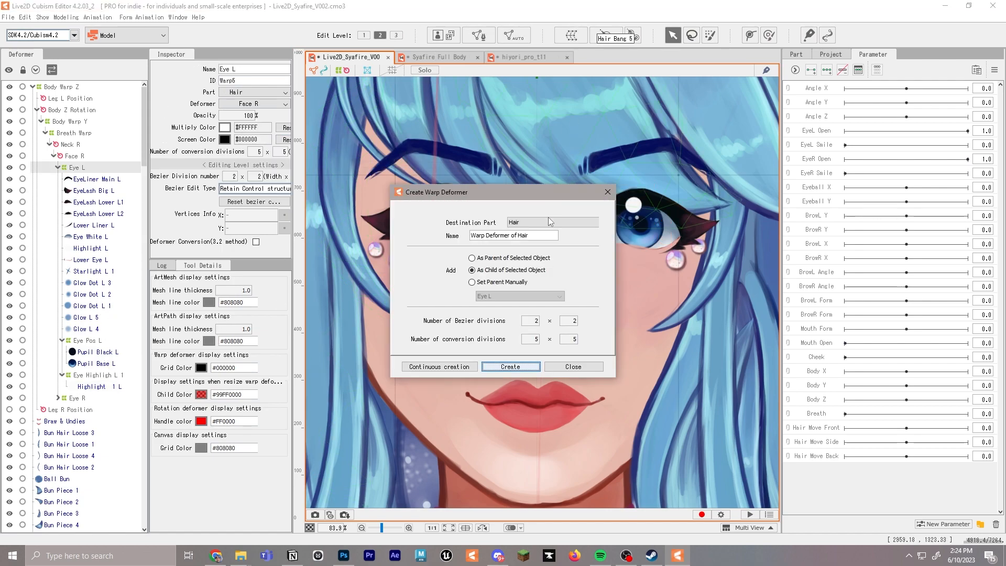
pyautogui.write('E')
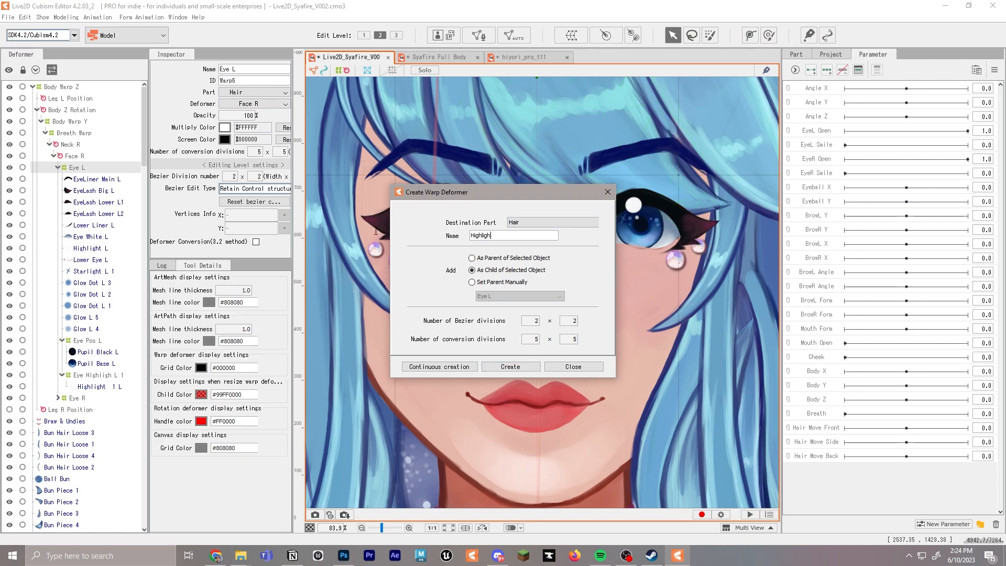
pyautogui.write('ighlight L')
pyautogui.click(512, 367)
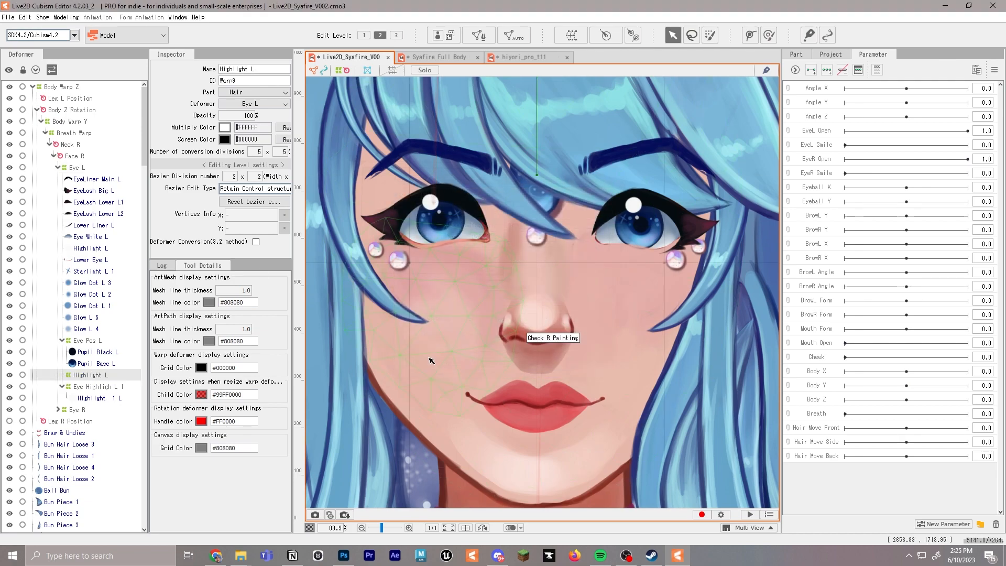
pyautogui.click(96, 375)
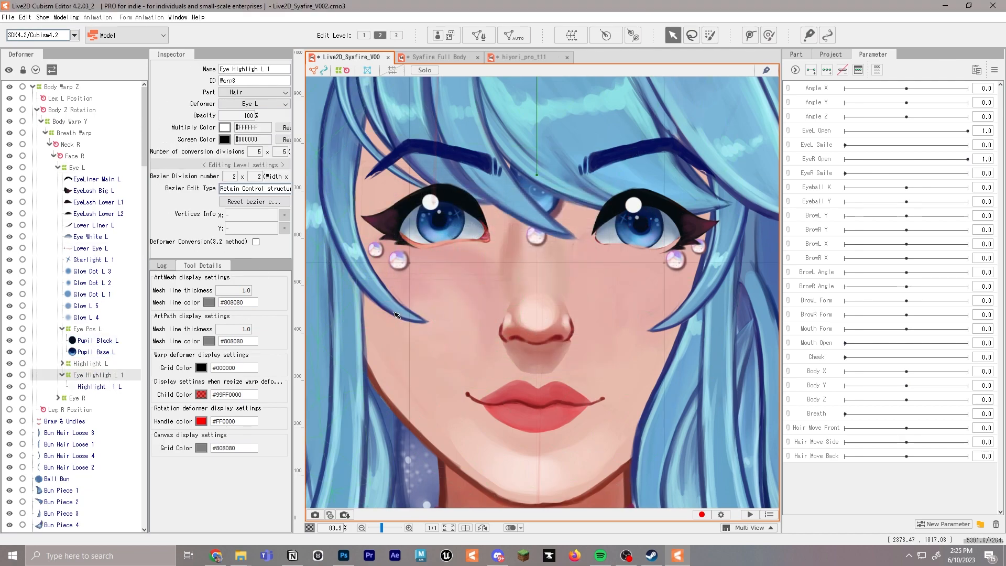
pyautogui.scroll(-8, 527, 302)
pyautogui.scroll(-2, 527, 301)
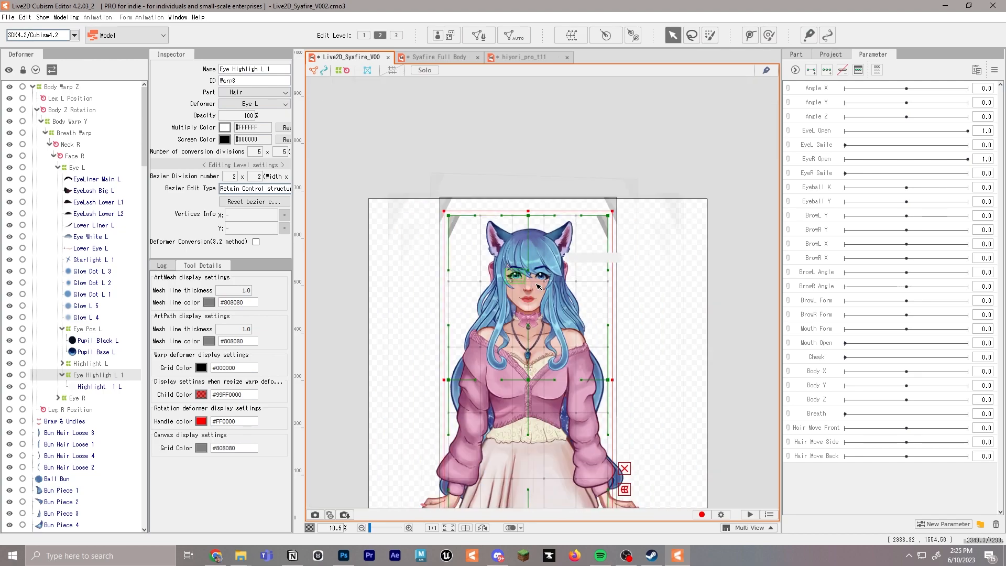
pyautogui.moveTo(612, 211); pyautogui.dragTo(515, 404)
pyautogui.moveTo(481, 471); pyautogui.dragTo(533, 289)
pyautogui.scroll(3, 545, 289)
pyautogui.scroll(-2, 558, 290)
pyautogui.hotkey('ctrl', 'z')
pyautogui.hotkey('ctrl', 'z')
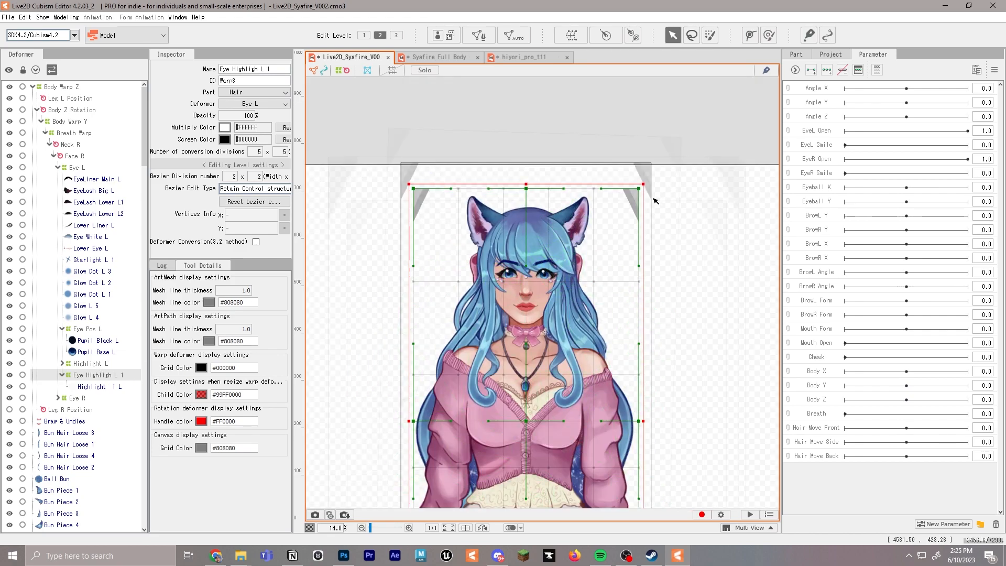
# Shrink the Eye Highligh L 1 warp deformer and centre it closely around the large round highlight of the left eye
pyautogui.moveTo(649, 183); pyautogui.dragTo(532, 270)
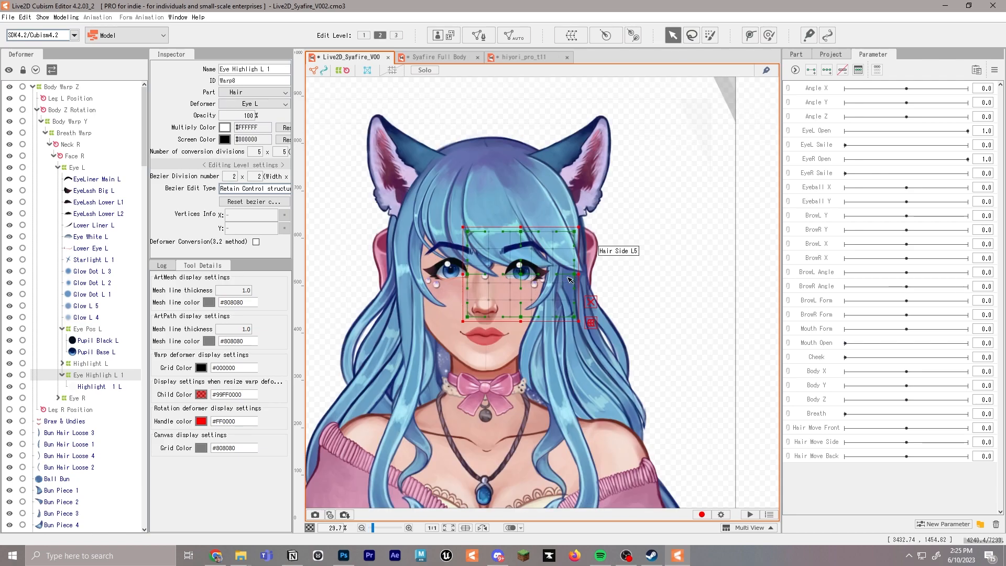
pyautogui.scroll(4, 563, 273)
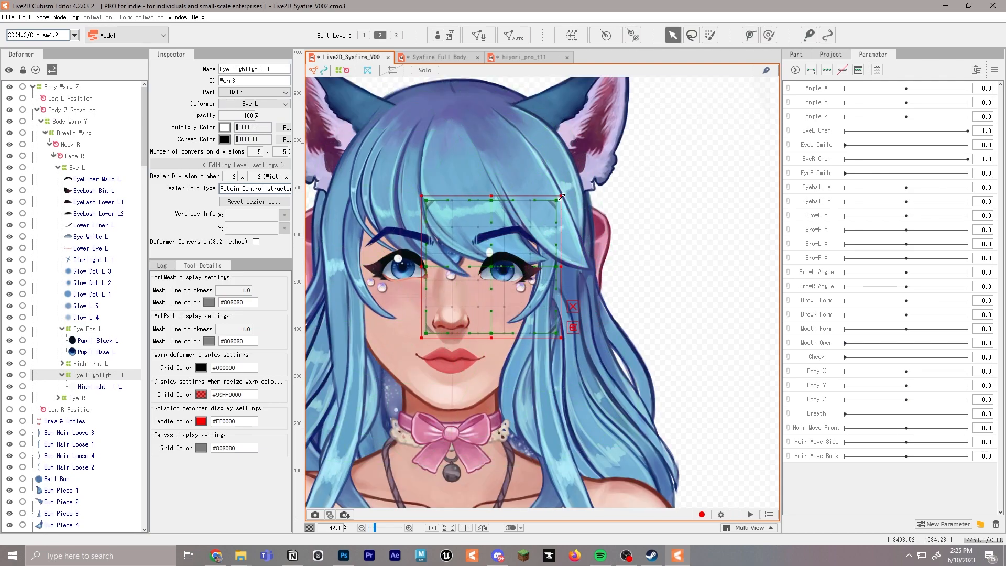
pyautogui.moveTo(584, 209); pyautogui.dragTo(511, 264)
pyautogui.scroll(3, 500, 265)
pyautogui.moveTo(584, 201); pyautogui.dragTo(517, 223)
pyautogui.keyDown('ctrl'); pyautogui.moveTo(491, 246); pyautogui.dragTo(497, 250); pyautogui.keyUp('ctrl')
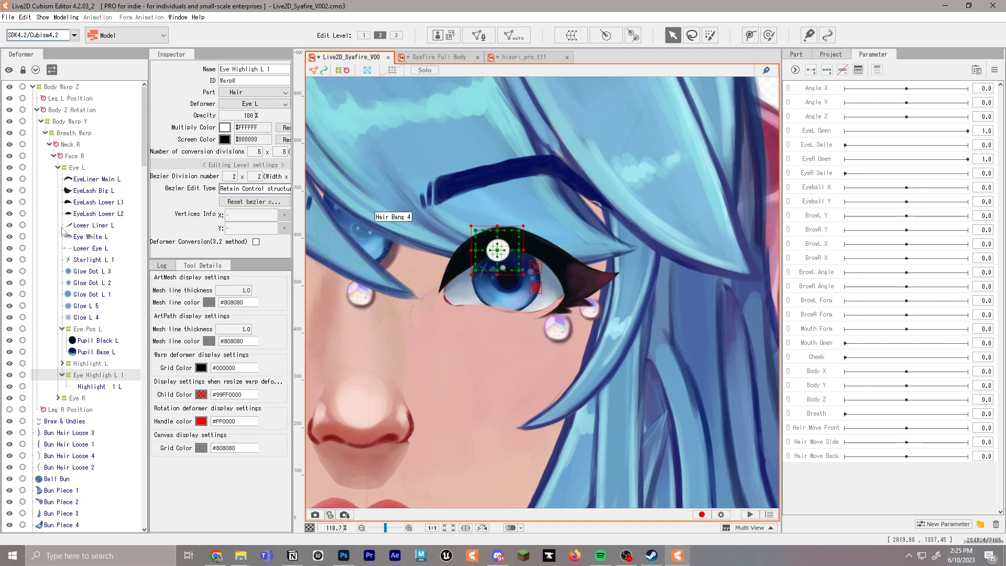
# Shrink the Highlight L warp deformer and position it tightly around the small highlight near the left pupil
pyautogui.click(103, 366)
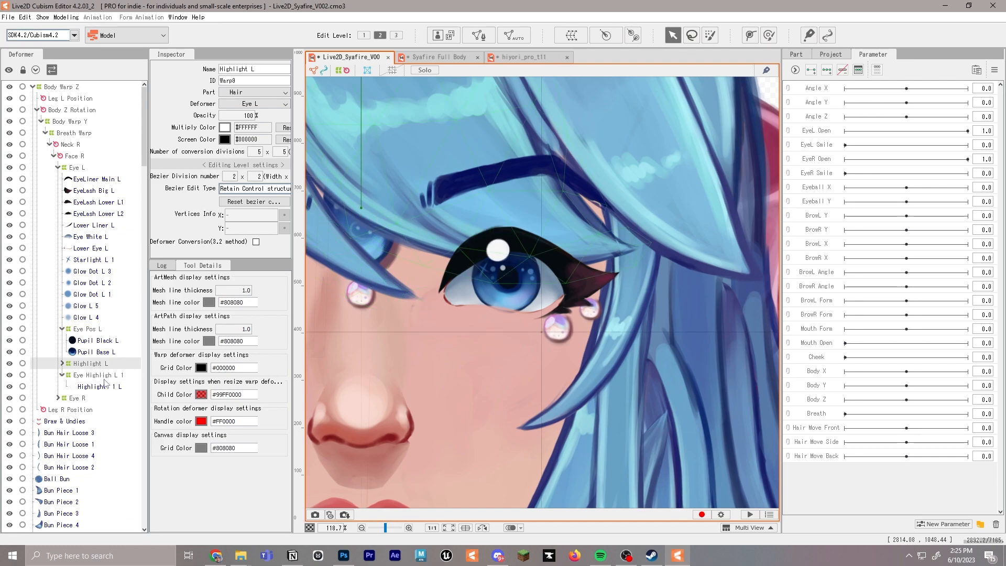
pyautogui.click(109, 378)
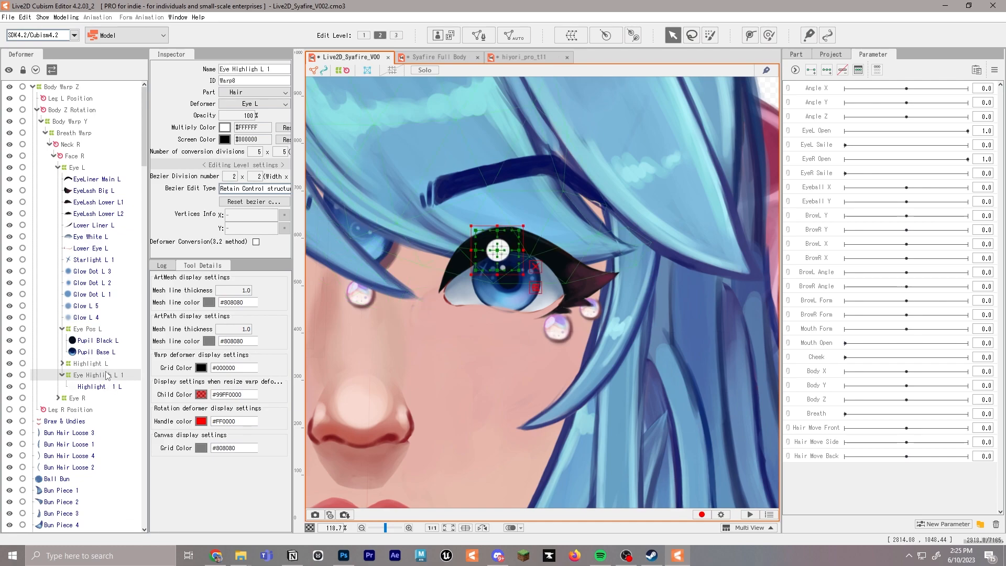
pyautogui.click(97, 364)
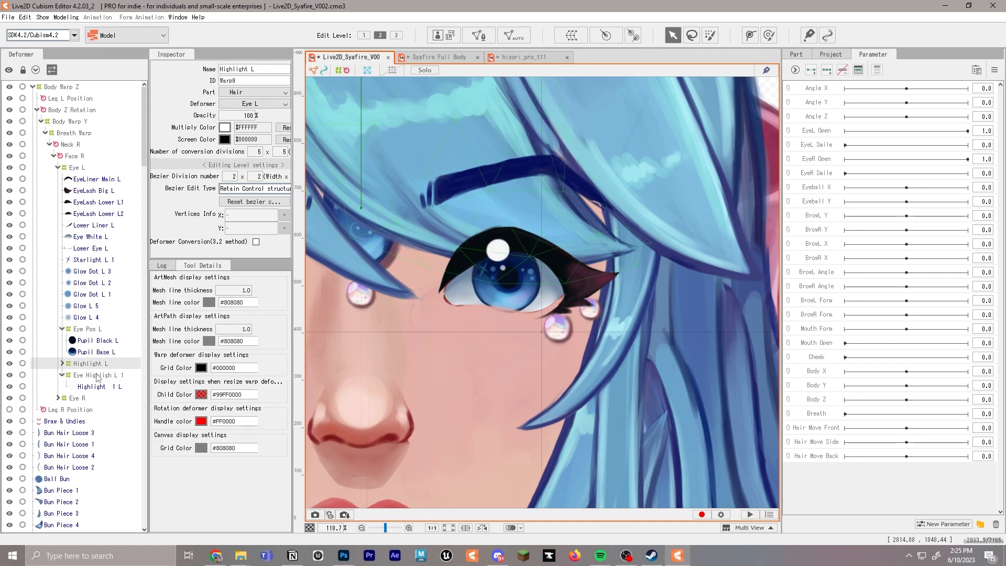
pyautogui.click(62, 364)
pyautogui.click(92, 374)
pyautogui.click(87, 363)
pyautogui.scroll(-10, 594, 232)
pyautogui.moveTo(595, 226); pyautogui.dragTo(501, 317)
pyautogui.scroll(6, 500, 313)
pyautogui.moveTo(573, 258); pyautogui.dragTo(488, 329)
pyautogui.scroll(4, 504, 318)
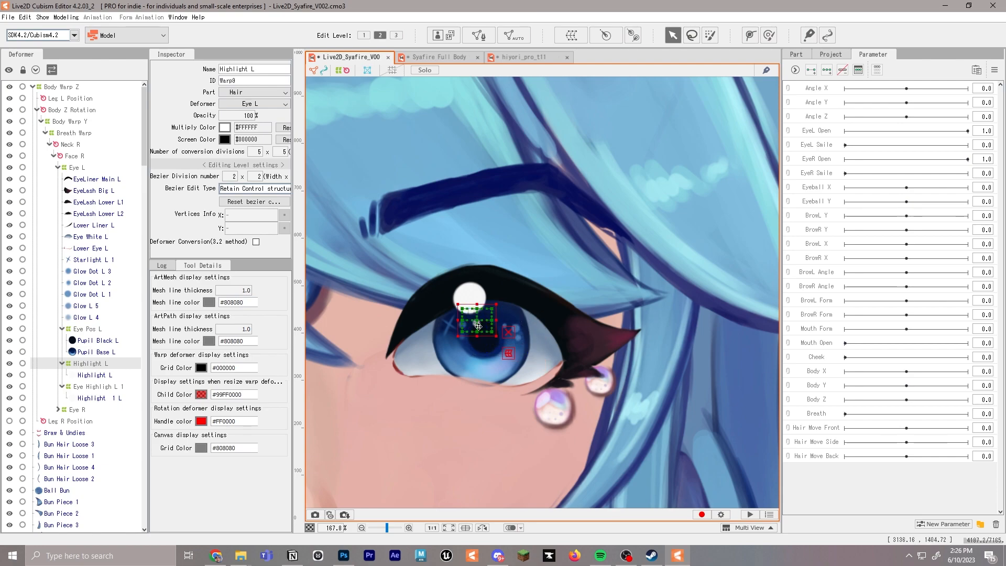
pyautogui.scroll(5, 487, 329)
pyautogui.moveTo(528, 256); pyautogui.dragTo(502, 286)
pyautogui.scroll(-1, 505, 285)
pyautogui.scroll(-2, 505, 285)
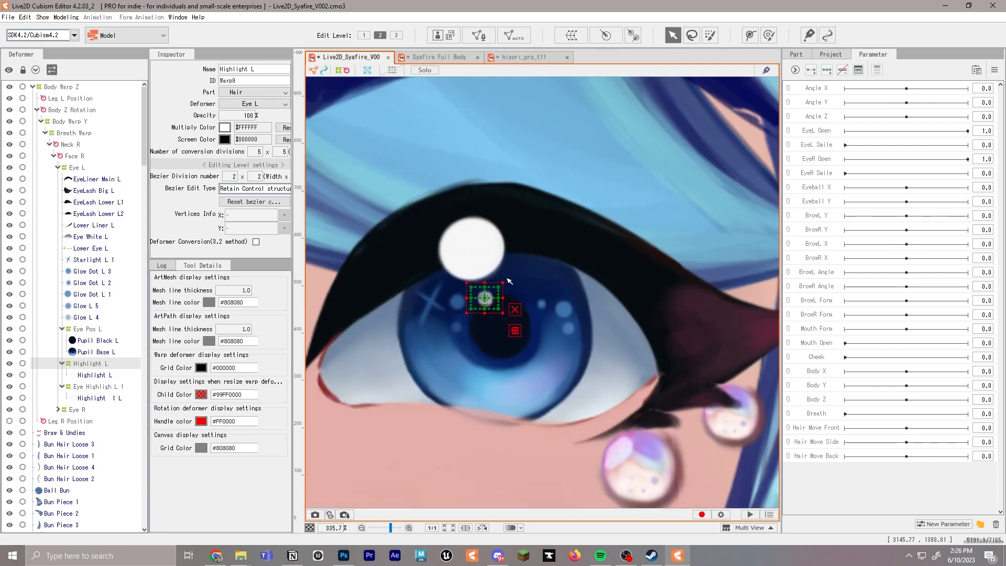
# Create a warp deformer named Glow Dots as a child of Eye L
pyautogui.click(105, 282)
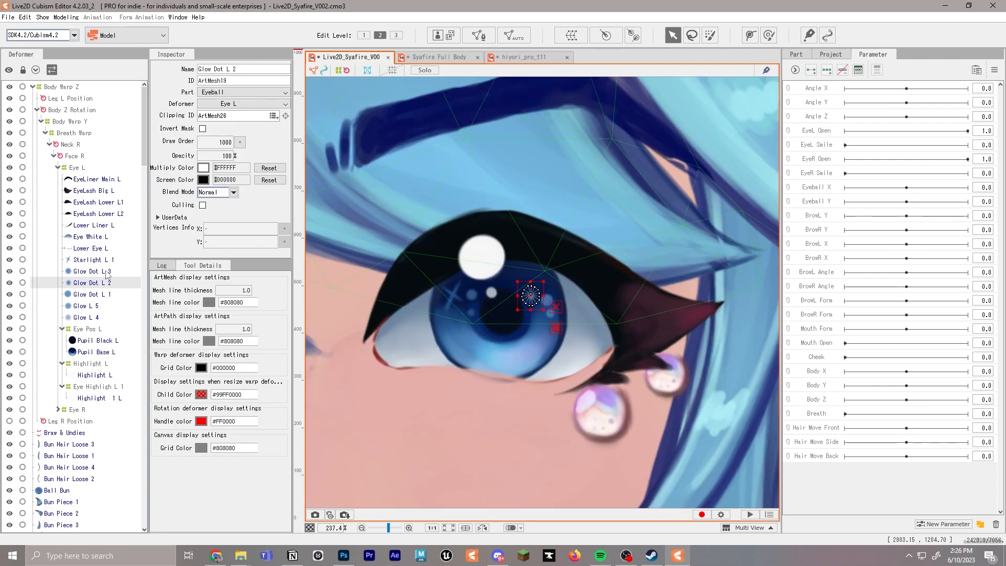
pyautogui.click(89, 363)
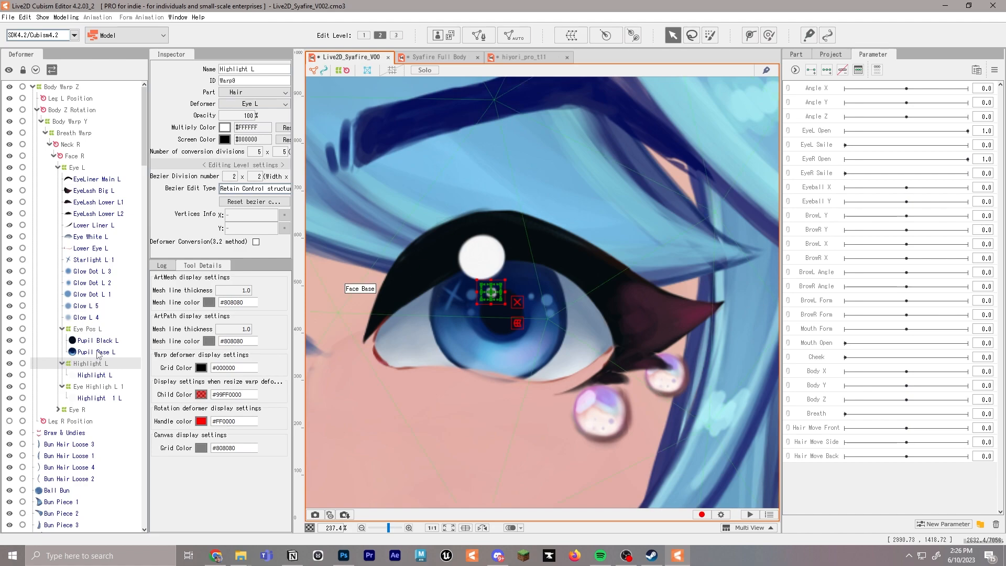
pyautogui.click(104, 318)
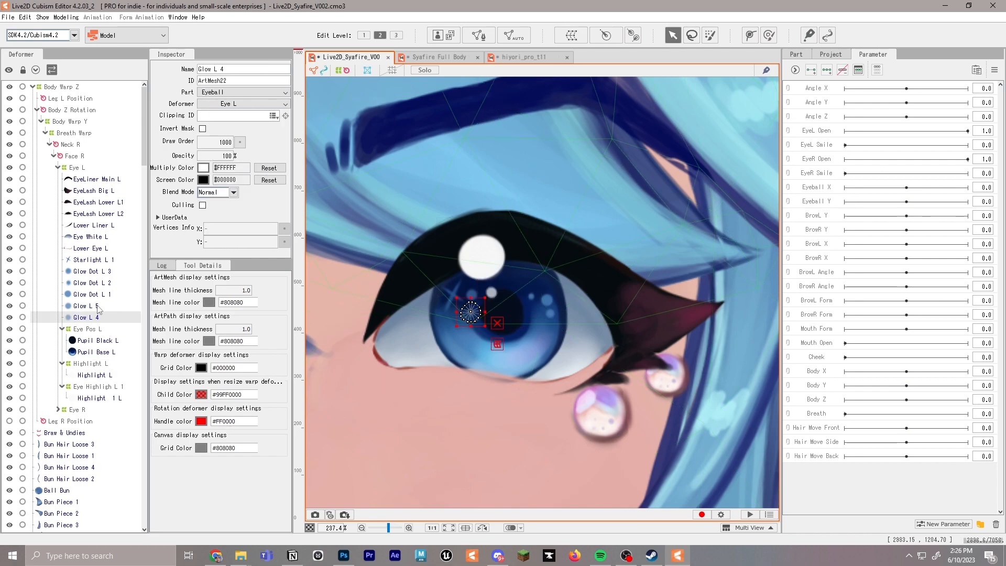
pyautogui.keyDown('ctrl'); pyautogui.click(98, 309); pyautogui.keyUp('ctrl')
pyautogui.click(74, 167)
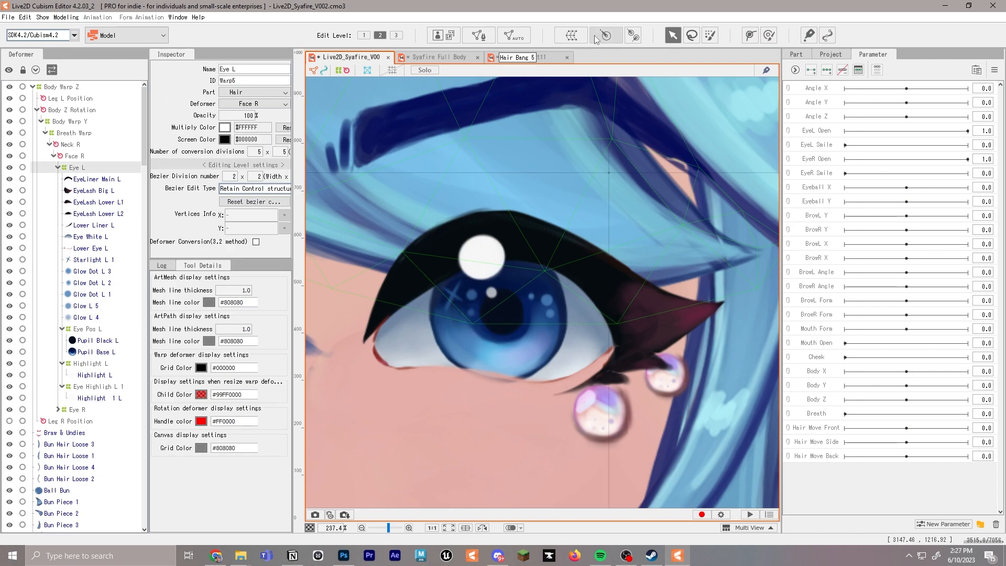
pyautogui.click(573, 35)
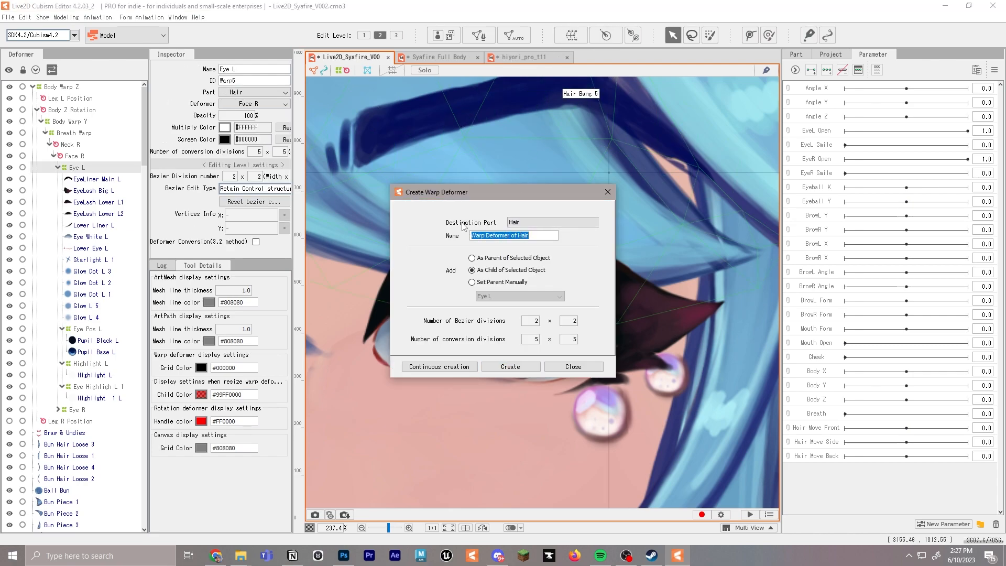
pyautogui.write('Glow Dots')
pyautogui.click(511, 367)
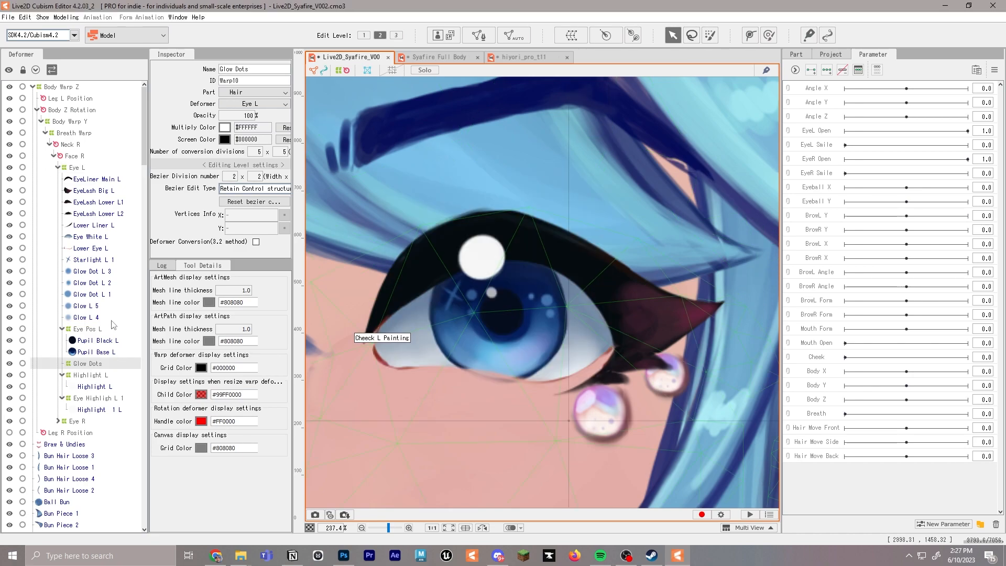
# Nest the art meshes Glow Dot L 3, Glow Dot L 2, Glow Dot L 1, Glow L 5 and Glow L 4 under Glow Dots
pyautogui.click(105, 272)
pyautogui.keyDown('shift'); pyautogui.click(97, 316); pyautogui.keyUp('shift')
pyautogui.moveTo(101, 277); pyautogui.dragTo(92, 367)
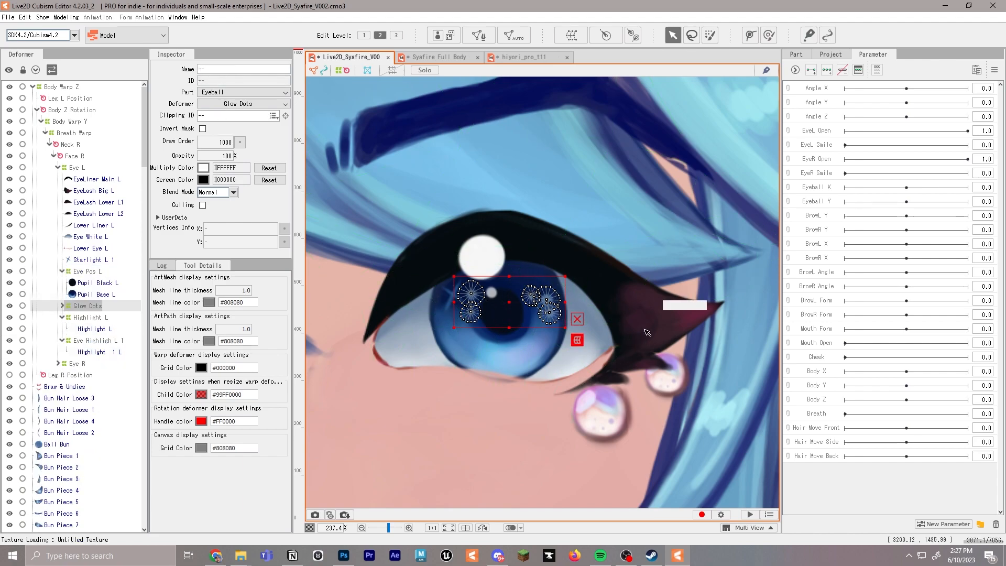
# Shrink the Glow Dots warp deformer and position it over the glow dots of the left iris
pyautogui.scroll(-10, 687, 380)
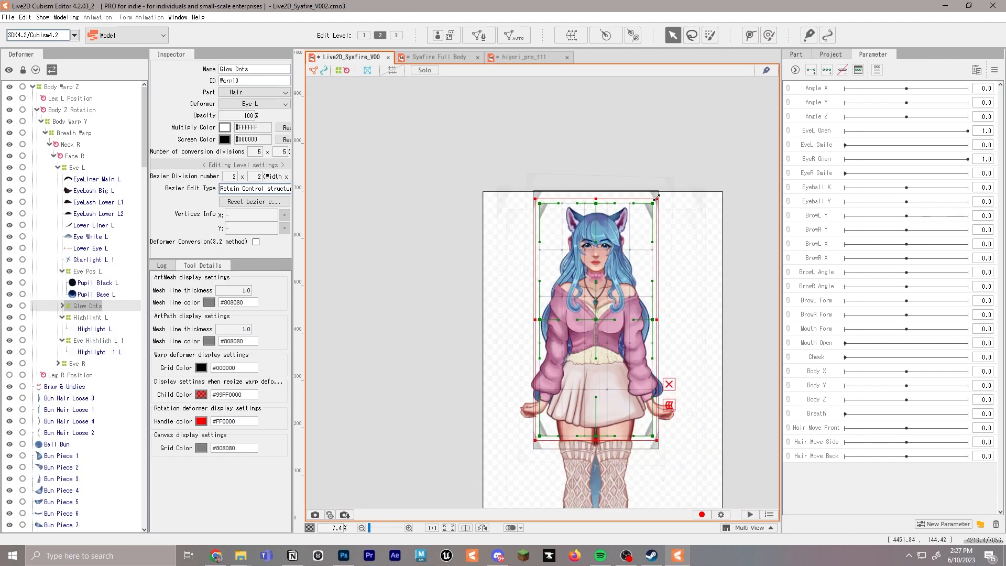
pyautogui.press('alt')
pyautogui.moveTo(657, 198); pyautogui.dragTo(615, 300)
pyautogui.moveTo(609, 322); pyautogui.dragTo(622, 248)
pyautogui.scroll(5, 628, 252)
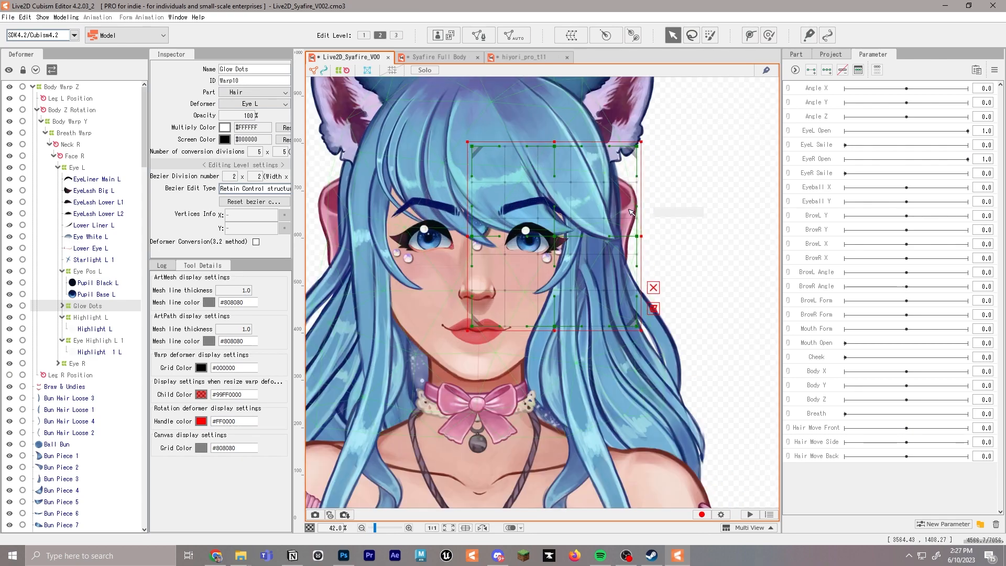
pyautogui.moveTo(644, 100); pyautogui.dragTo(556, 207)
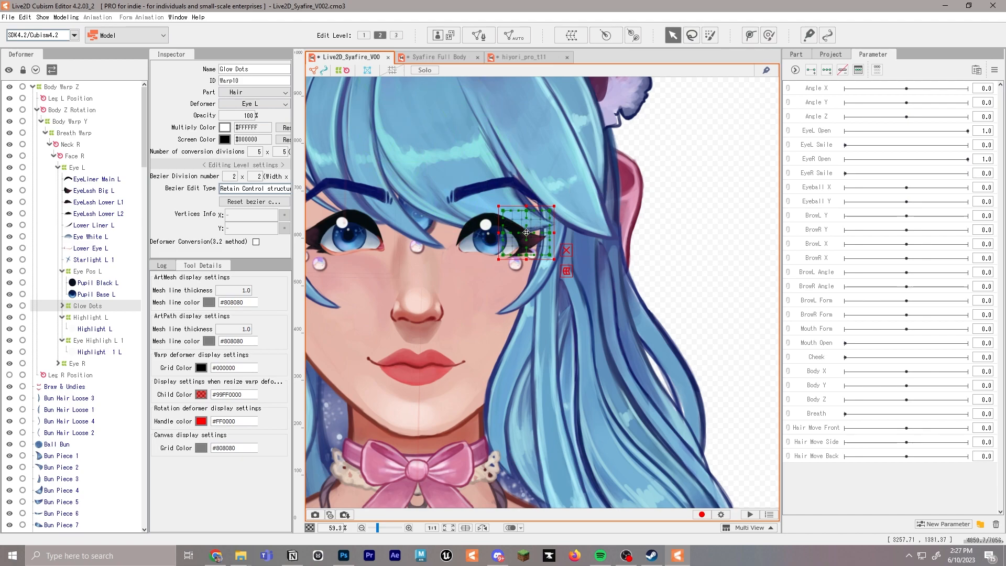
pyautogui.scroll(4, 498, 236)
pyautogui.moveTo(631, 109); pyautogui.dragTo(583, 182)
pyautogui.moveTo(498, 239); pyautogui.dragTo(489, 254)
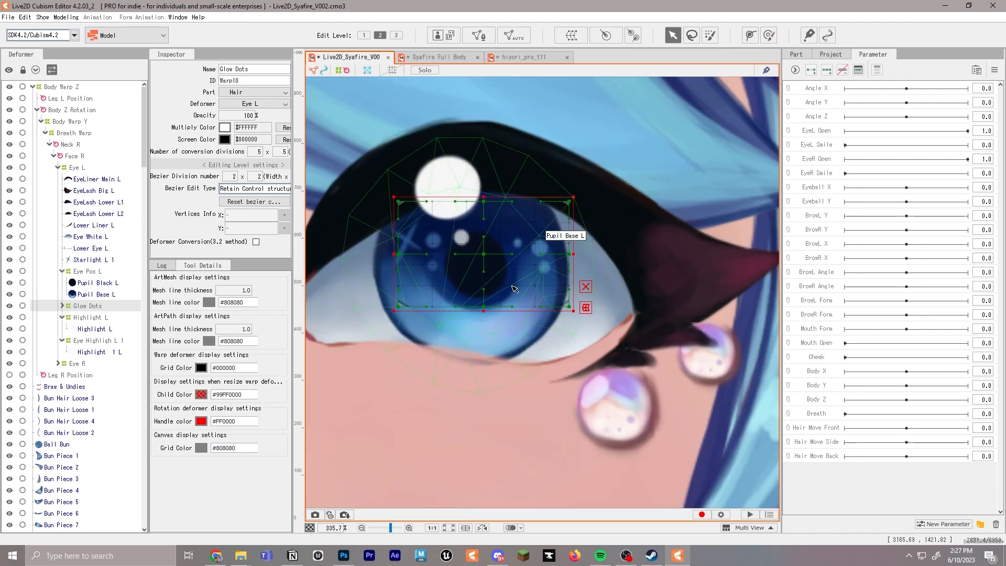
# Nest the Starlight L 1 art mesh under Glow Dots and enlarge that warp deformer to enclose the whole left iris
pyautogui.moveTo(100, 260); pyautogui.dragTo(91, 308)
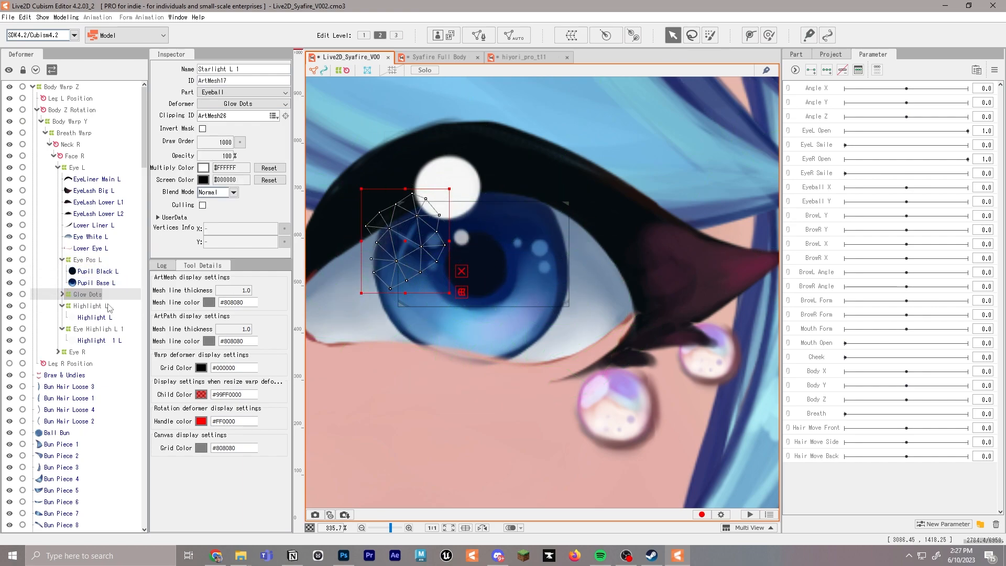
pyautogui.click(93, 294)
pyautogui.moveTo(624, 158); pyautogui.dragTo(624, 158)
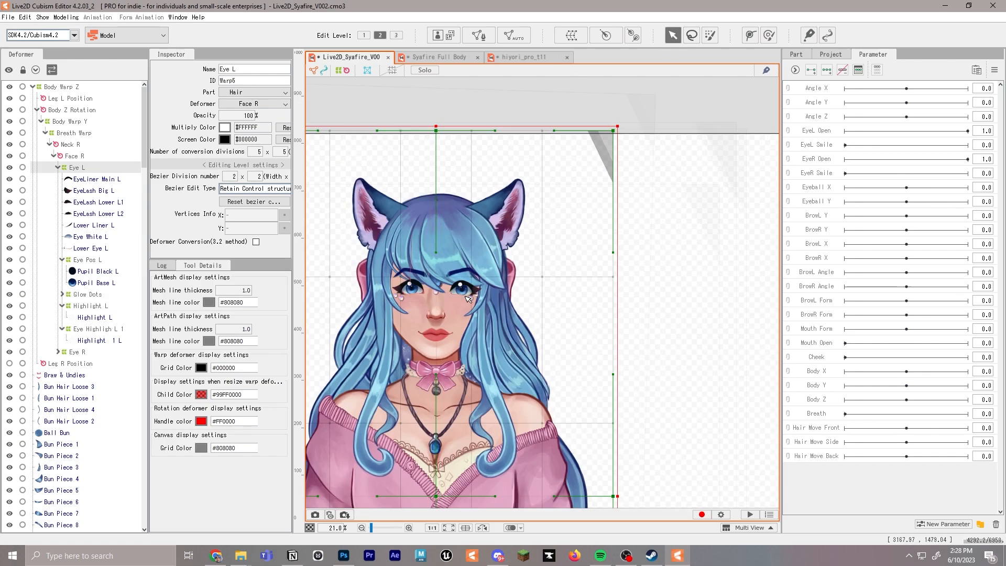
# Shrink the Eye L warp deformer and centre it around the whole left eye, including its lashes
pyautogui.moveTo(436, 325); pyautogui.dragTo(489, 282)
pyautogui.scroll(-2, 501, 285)
pyautogui.moveTo(630, 137); pyautogui.dragTo(529, 255)
pyautogui.scroll(3, 544, 237)
pyautogui.moveTo(603, 209); pyautogui.dragTo(551, 256)
pyautogui.moveTo(508, 283)
pyautogui.mouseDown()
pyautogui.moveTo(494, 266)
pyautogui.moveTo(489, 280)
pyautogui.mouseUp()
pyautogui.scroll(3, 499, 260)
pyautogui.scroll(1, 489, 280)
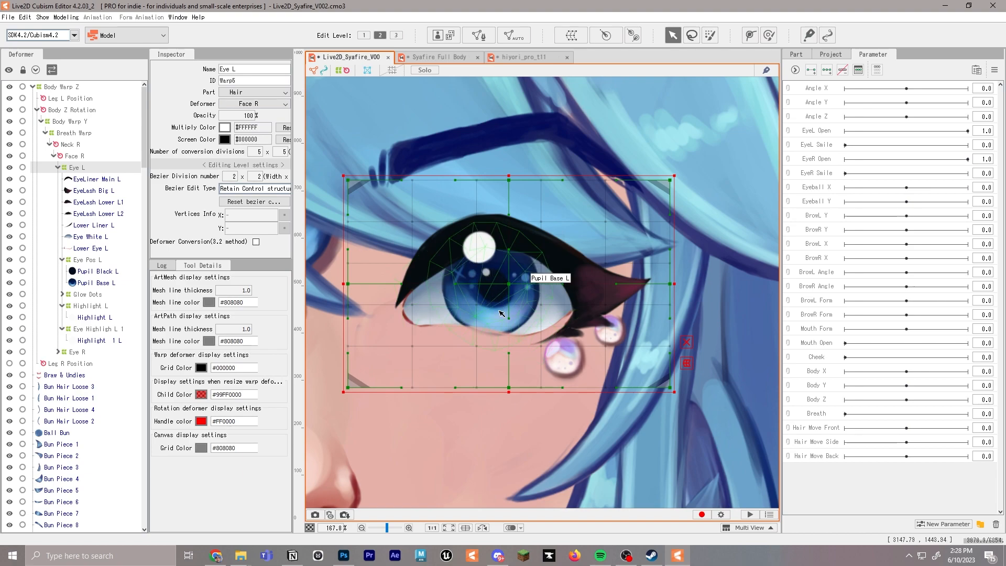
pyautogui.scroll(-2, 513, 306)
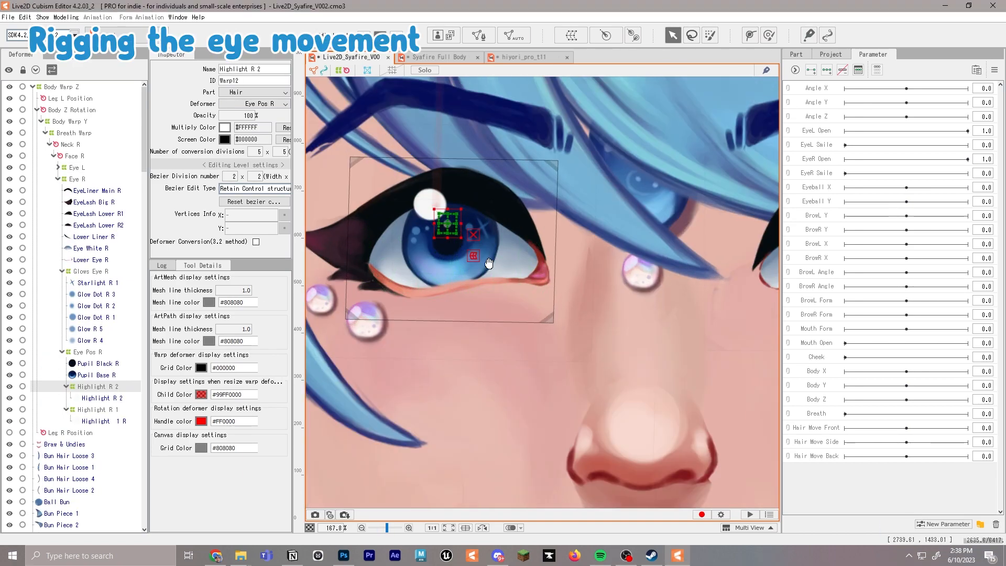
# Select the Eye Pos R deformer and create a parameter folder named Eyeball
pyautogui.moveTo(493, 264); pyautogui.dragTo(477, 278)
pyautogui.click(91, 354)
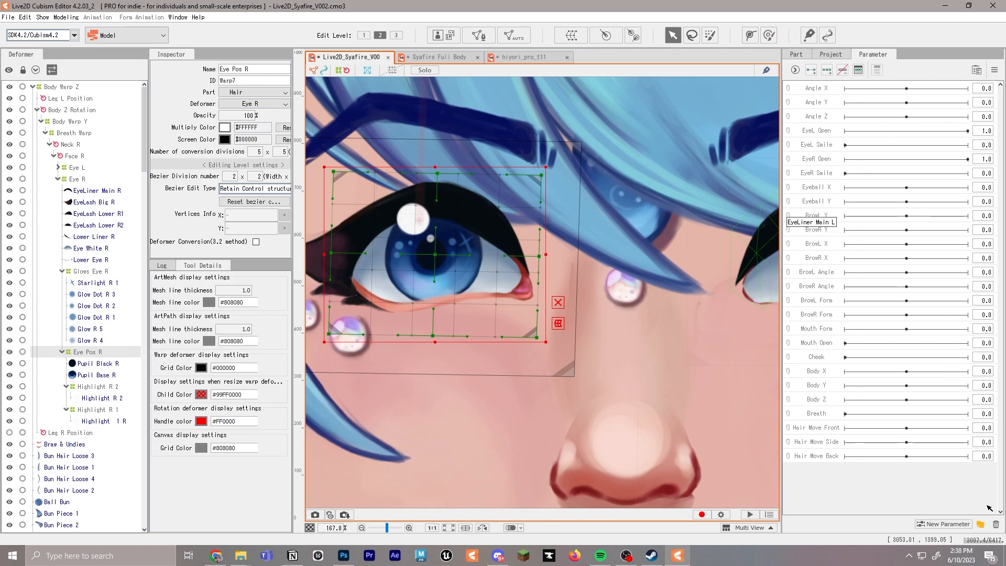
pyautogui.click(981, 524)
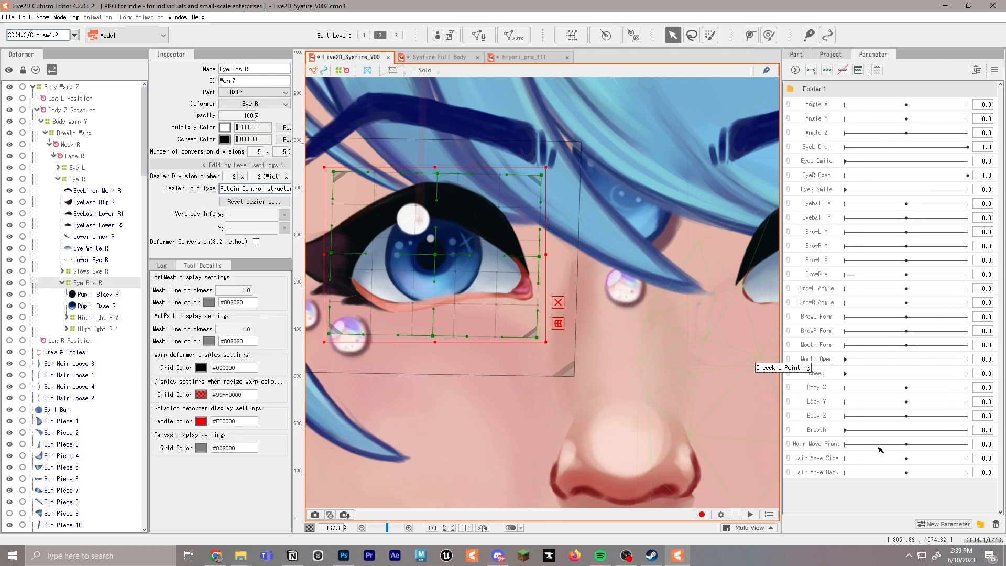
pyautogui.doubleClick(824, 90)
pyautogui.write('Eyeball')
pyautogui.press('Return')
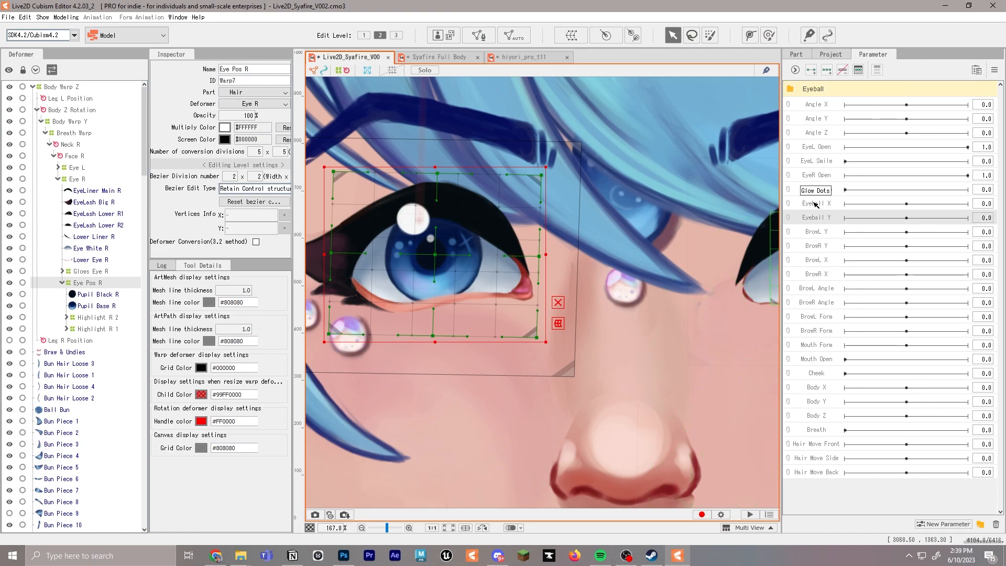
# Move the Eyeball X and Eyeball Y parameters into the Eyeball folder and expand it
pyautogui.keyDown('shift'); pyautogui.click(826, 204); pyautogui.keyUp('shift')
pyautogui.moveTo(826, 204); pyautogui.dragTo(819, 92)
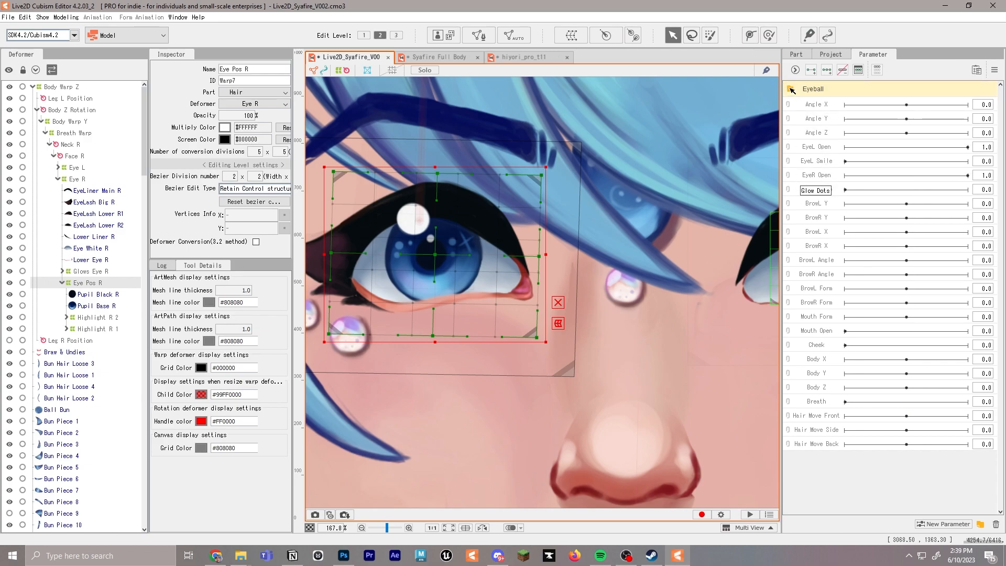
pyautogui.click(792, 90)
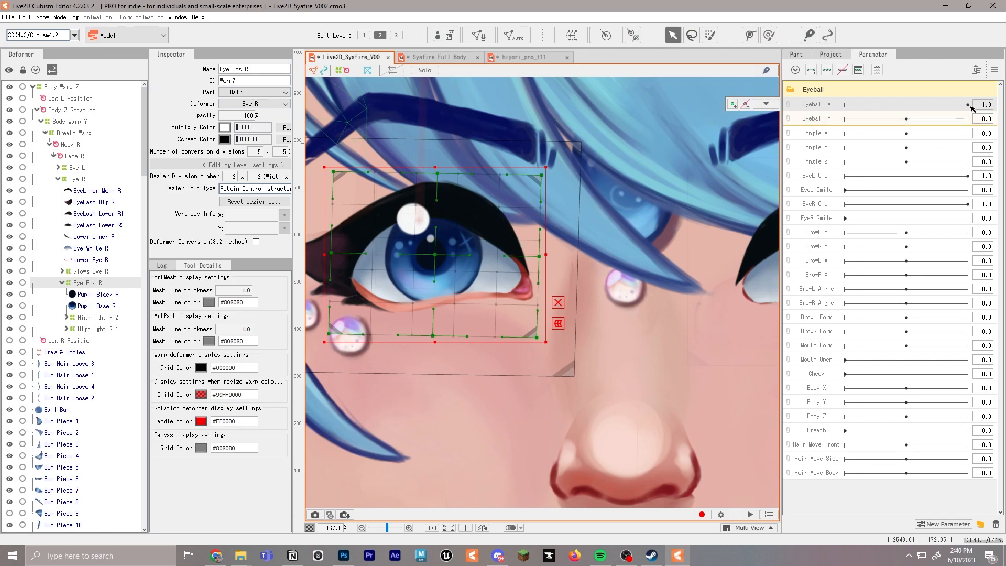
# Add three keyforms on the Eyeball X parameter for the Eye Pos R deformer
pyautogui.moveTo(850, 101); pyautogui.dragTo(809, 99)
pyautogui.moveTo(907, 119); pyautogui.dragTo(830, 111)
pyautogui.click(906, 118)
pyautogui.click(903, 105)
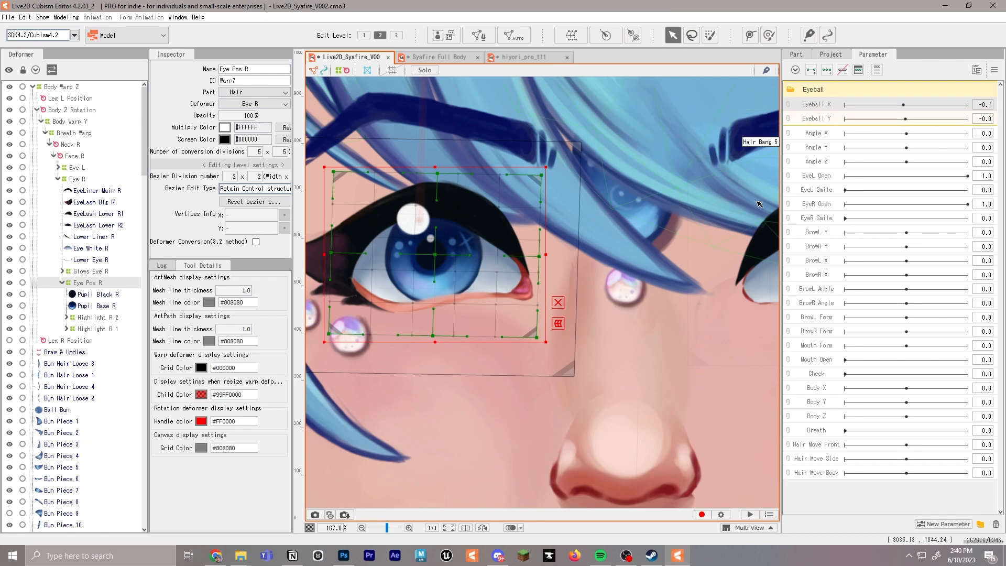
pyautogui.click(827, 73)
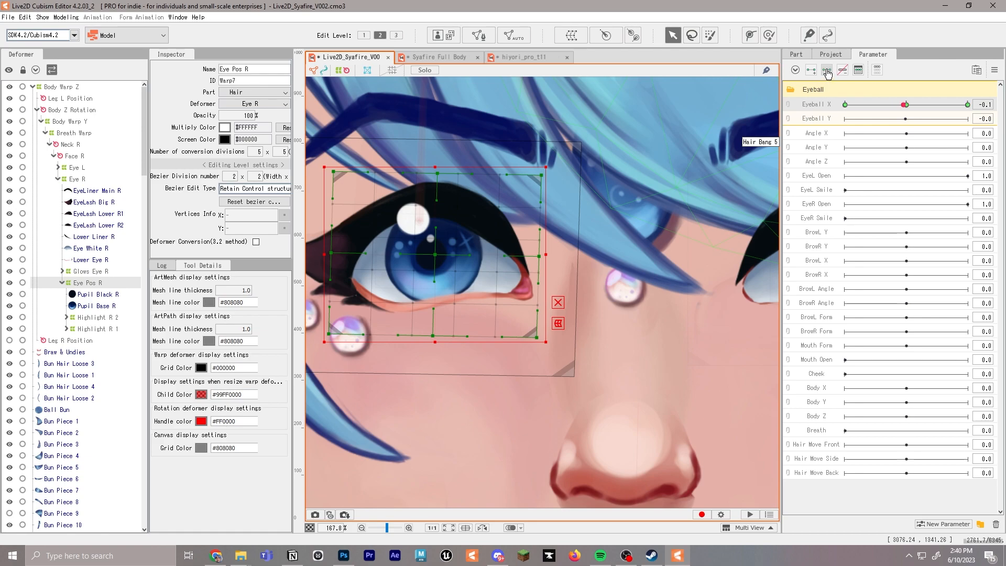
pyautogui.click(908, 105)
pyautogui.moveTo(911, 105)
pyautogui.mouseDown()
pyautogui.moveTo(965, 107)
pyautogui.moveTo(908, 106)
pyautogui.mouseUp()
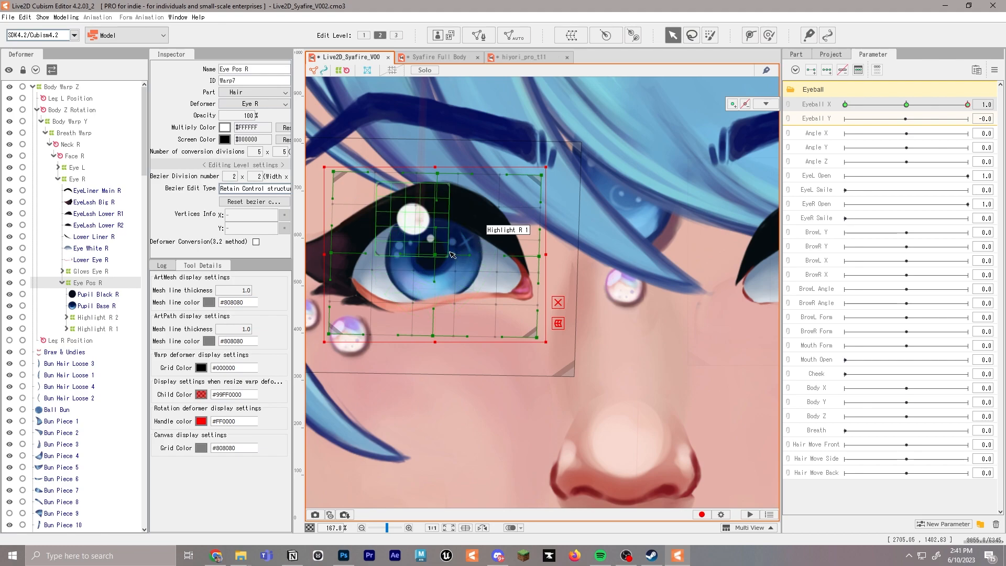
# Nest the Glows Eye R deformer under Eye Pos R so the glows follow the iris
pyautogui.moveTo(435, 254); pyautogui.dragTo(476, 257)
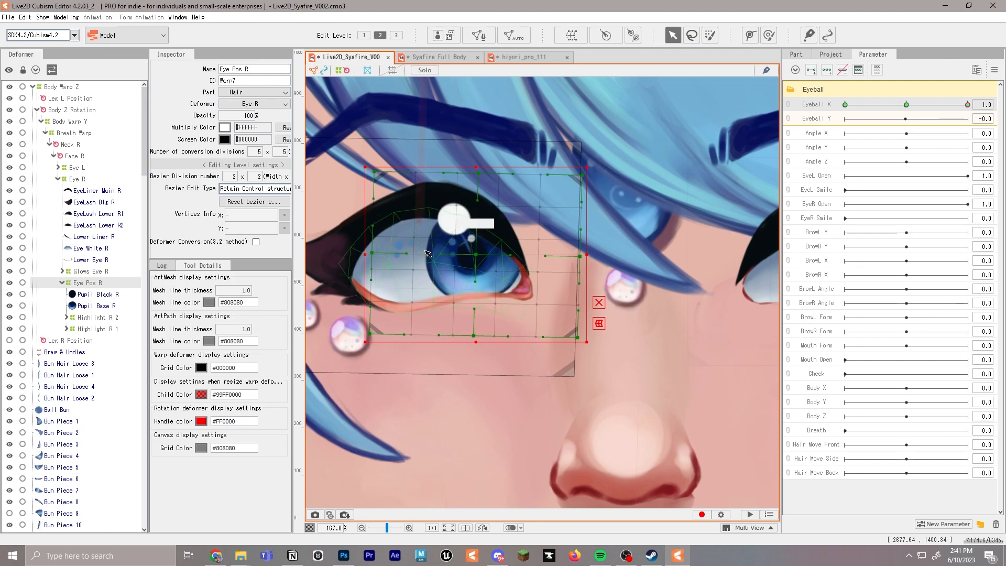
pyautogui.hotkey('ctrl', 'z')
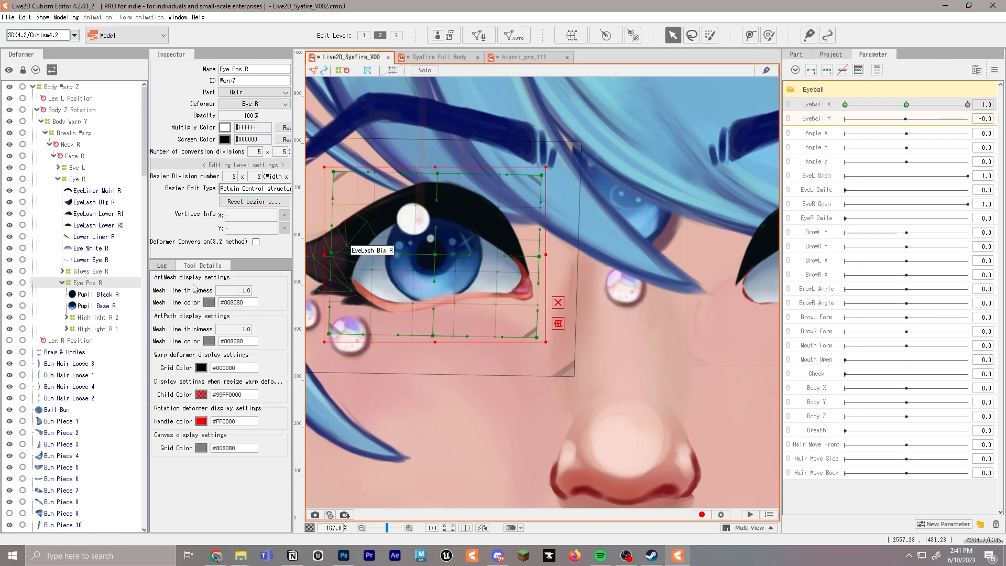
pyautogui.click(97, 273)
pyautogui.moveTo(96, 275); pyautogui.dragTo(89, 286)
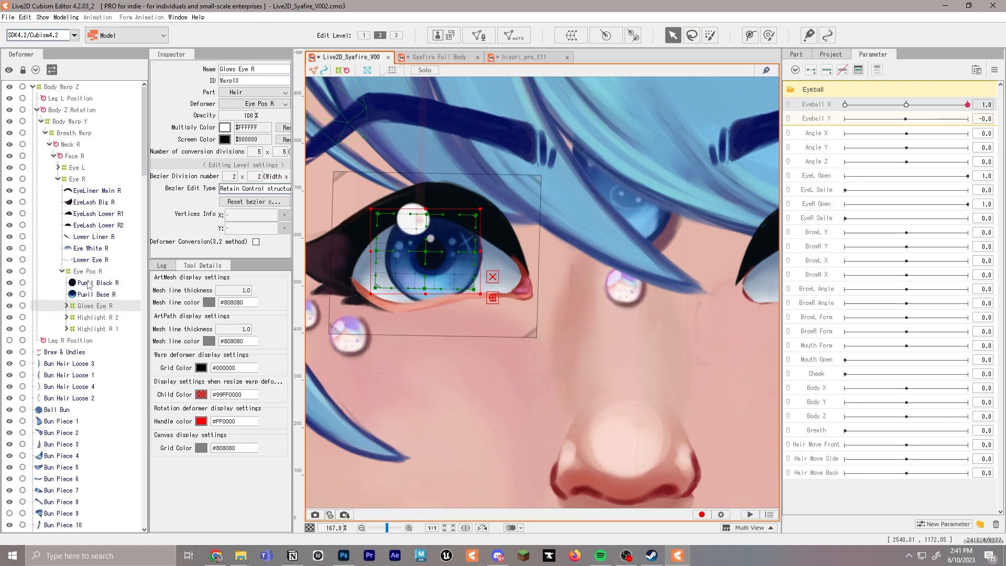
# Shift the Eye Pos R deformer toward the inner corner of the eye for the Eyeball X keyform at 1.0
pyautogui.click(87, 271)
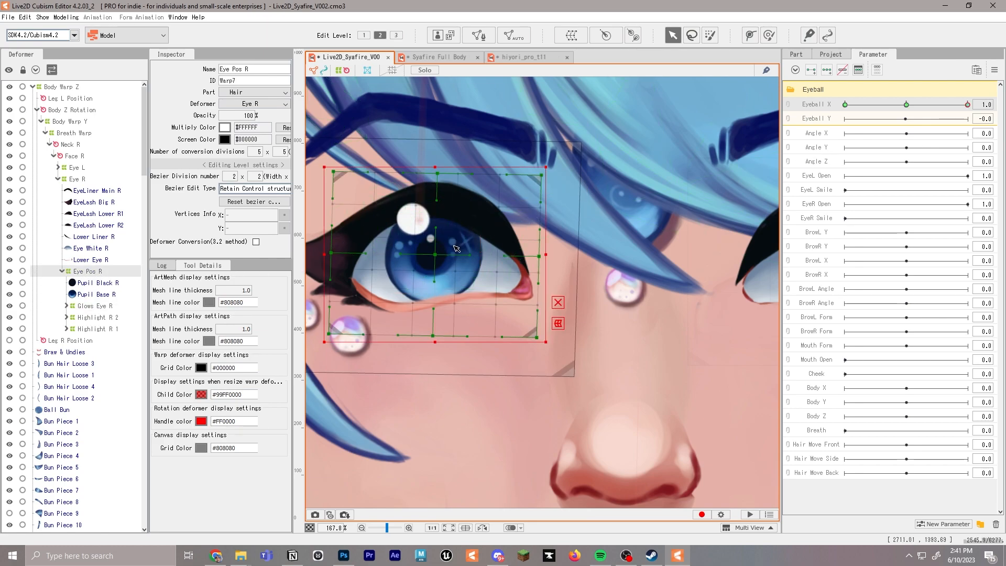
pyautogui.moveTo(435, 255); pyautogui.dragTo(492, 254)
pyautogui.scroll(-6, 674, 265)
pyautogui.scroll(4, 674, 265)
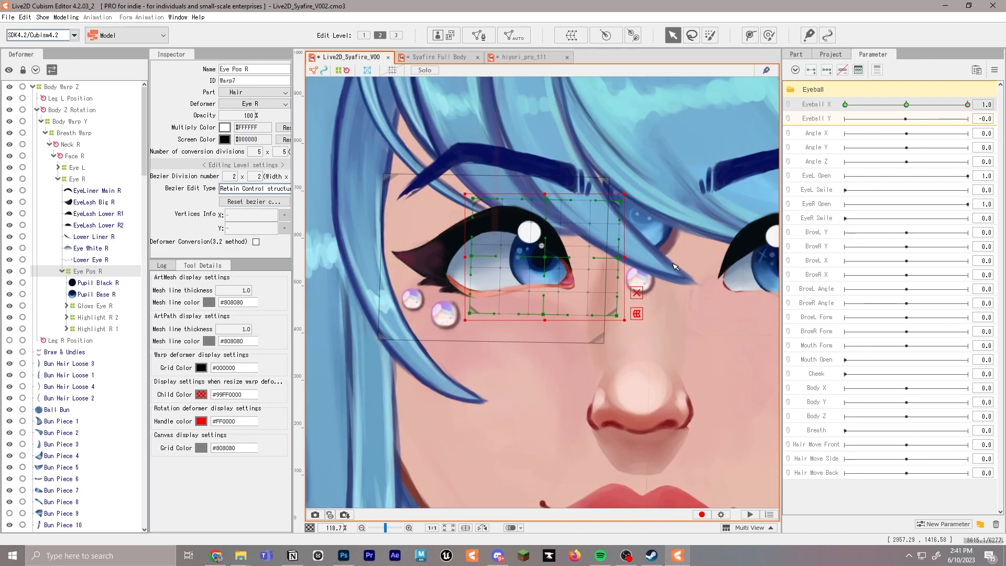
pyautogui.scroll(2, 598, 257)
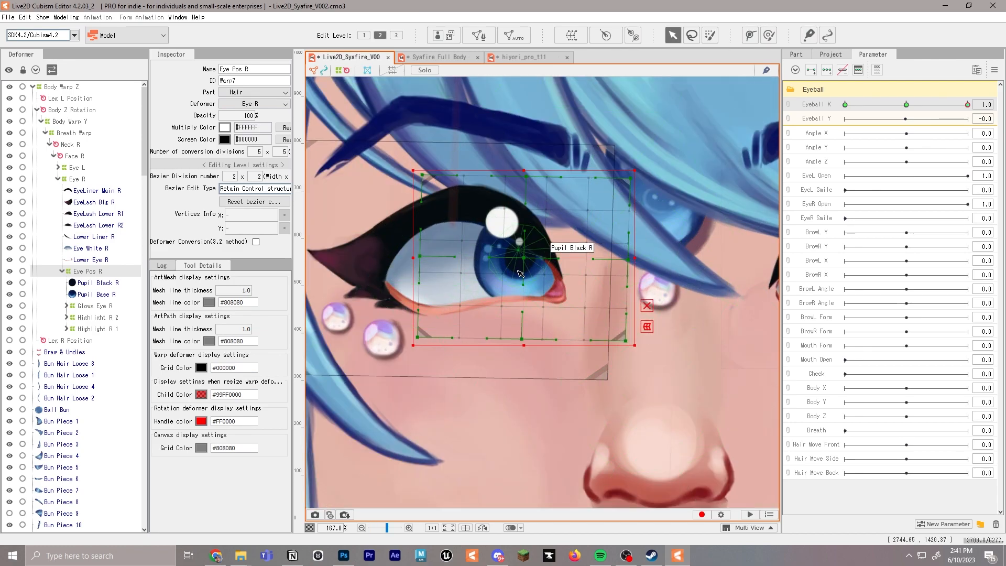
pyautogui.moveTo(523, 258); pyautogui.dragTo(488, 219)
pyautogui.scroll(-3, 509, 257)
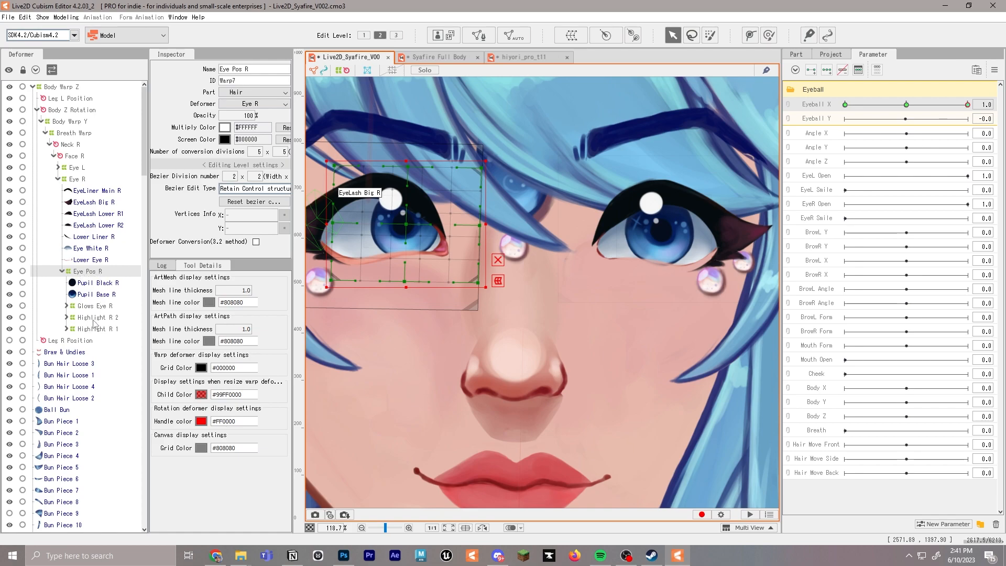
# Scale down the Eye Pos L warp deformer and position it around the L-side eye
pyautogui.click(74, 168)
pyautogui.click(58, 167)
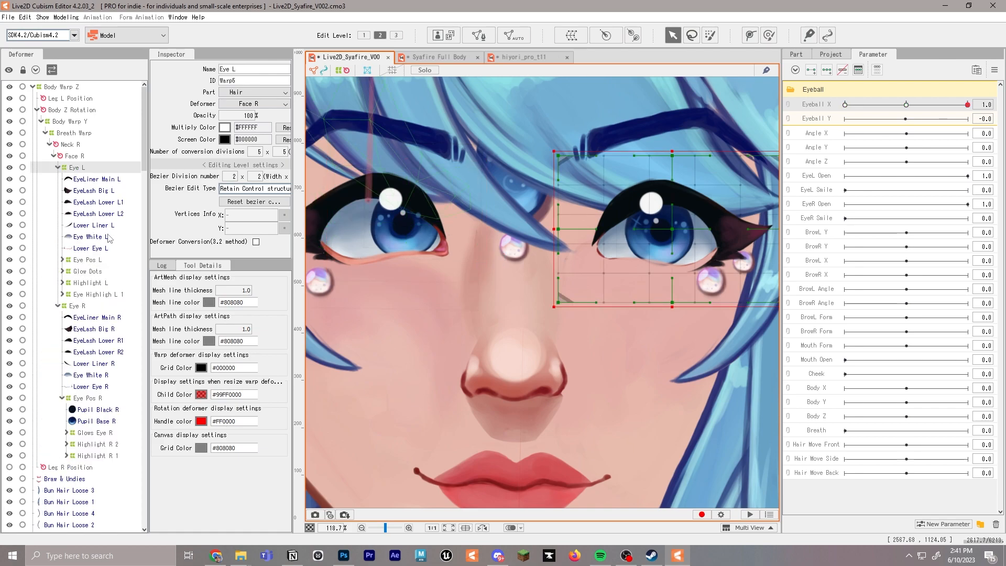
pyautogui.click(90, 262)
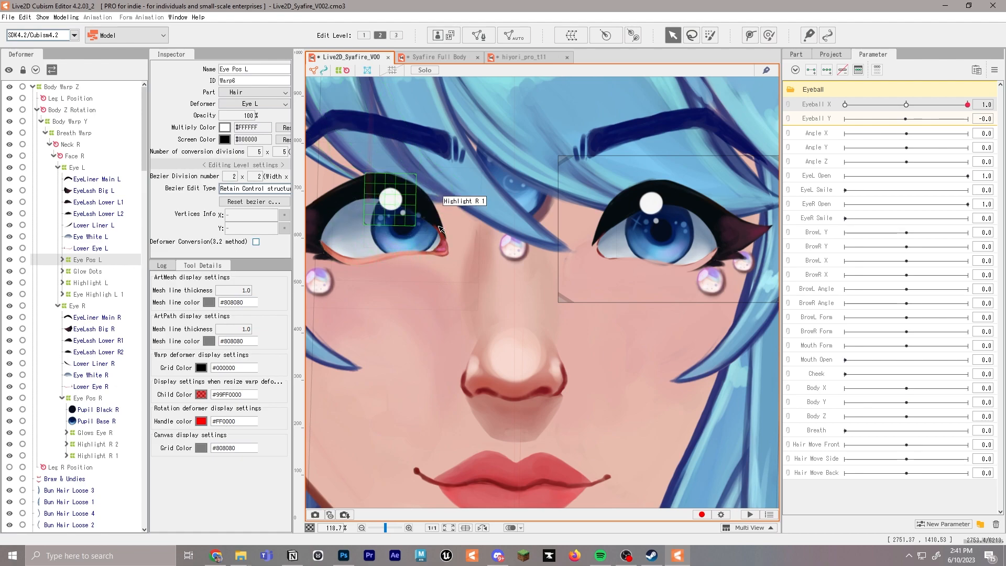
pyautogui.scroll(-5, 581, 246)
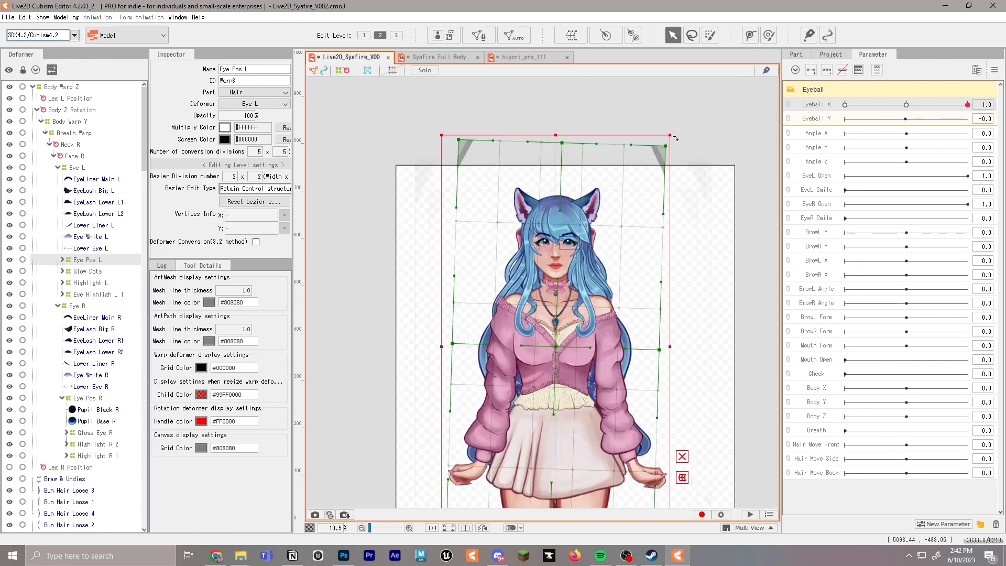
pyautogui.moveTo(672, 135); pyautogui.dragTo(596, 277)
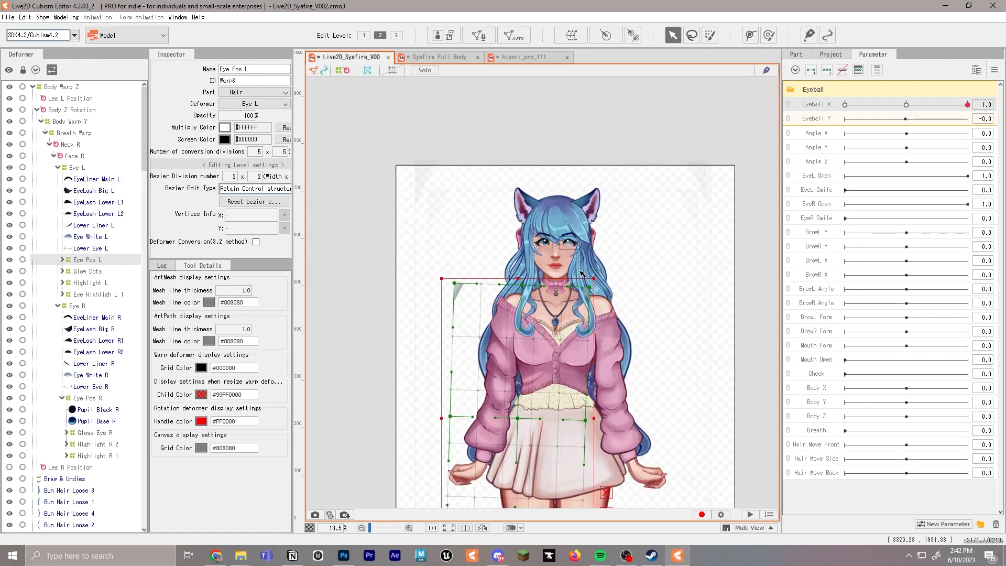
pyautogui.hotkey('ctrl', 'z')
pyautogui.moveTo(671, 135); pyautogui.dragTo(584, 317)
pyautogui.moveTo(554, 351); pyautogui.dragTo(576, 262)
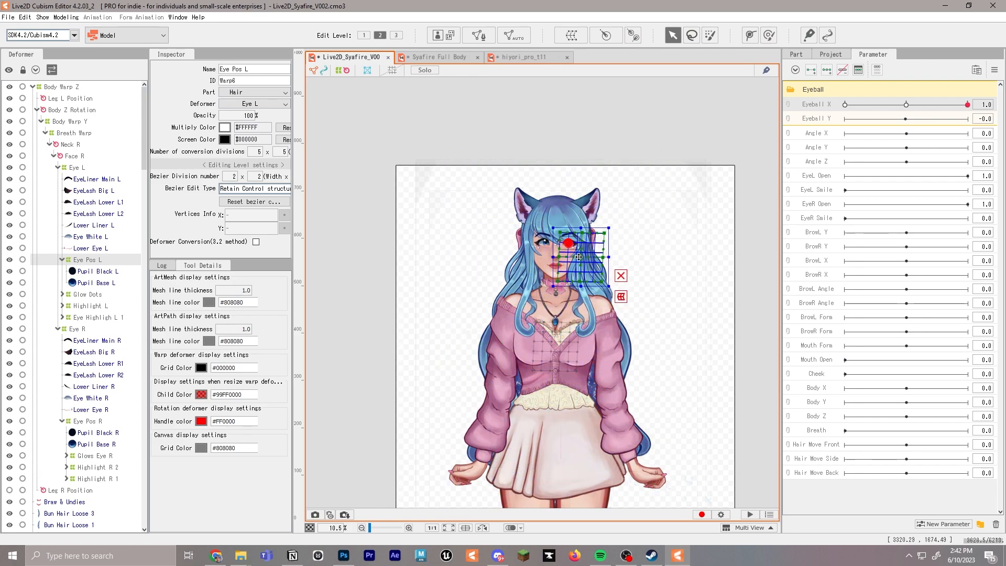
pyautogui.scroll(5, 572, 242)
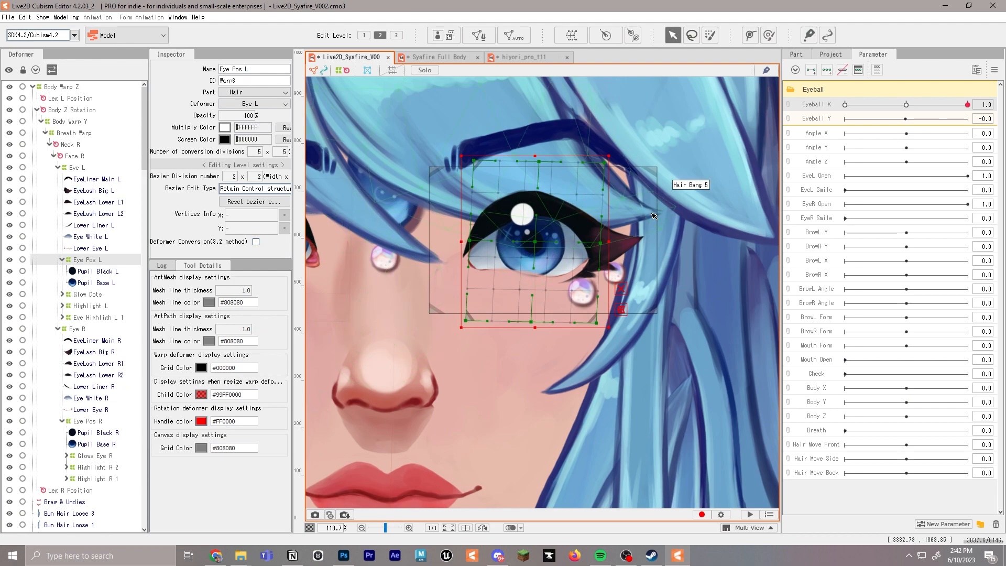
# Add three keyforms on the Eyeball X parameter for the Eye Pos L deformer and try an outward shift at 1.0
pyautogui.moveTo(909, 105); pyautogui.dragTo(865, 107)
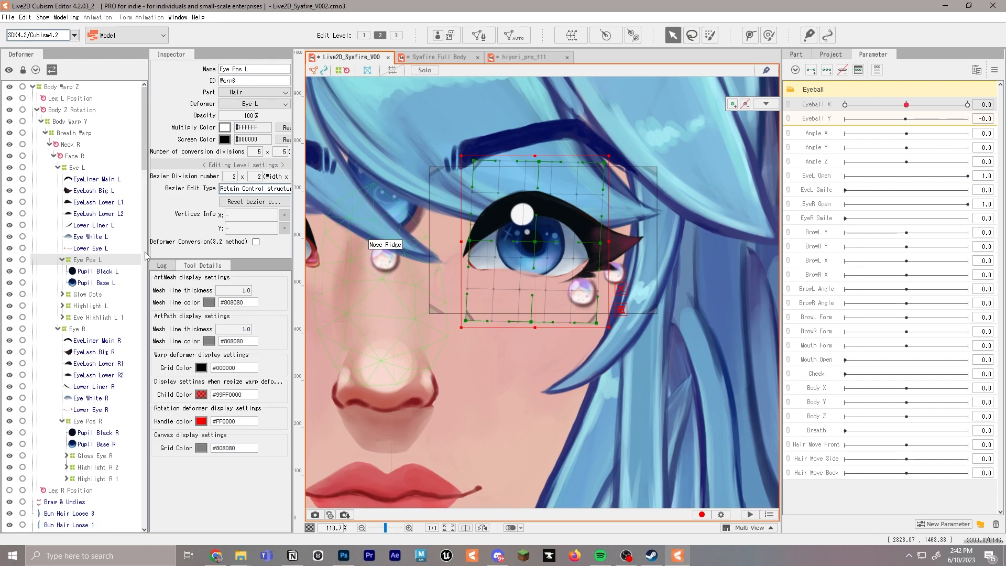
pyautogui.click(828, 71)
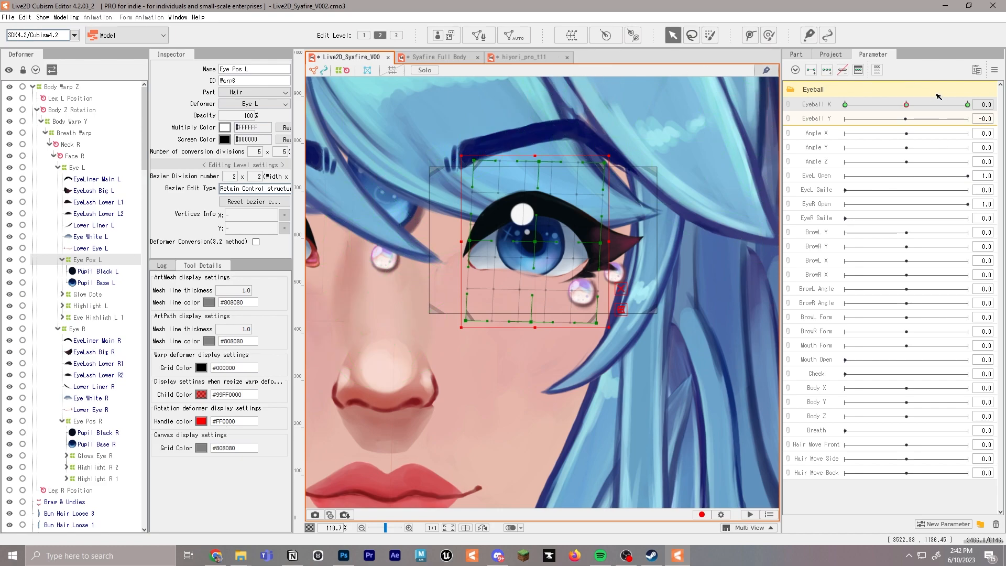
pyautogui.click(966, 105)
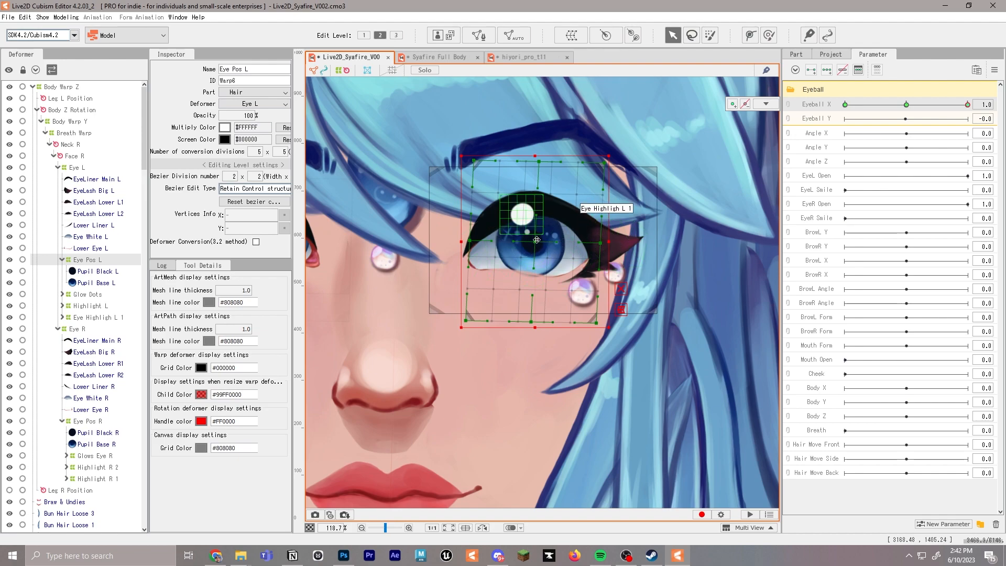
pyautogui.moveTo(543, 241); pyautogui.dragTo(566, 241)
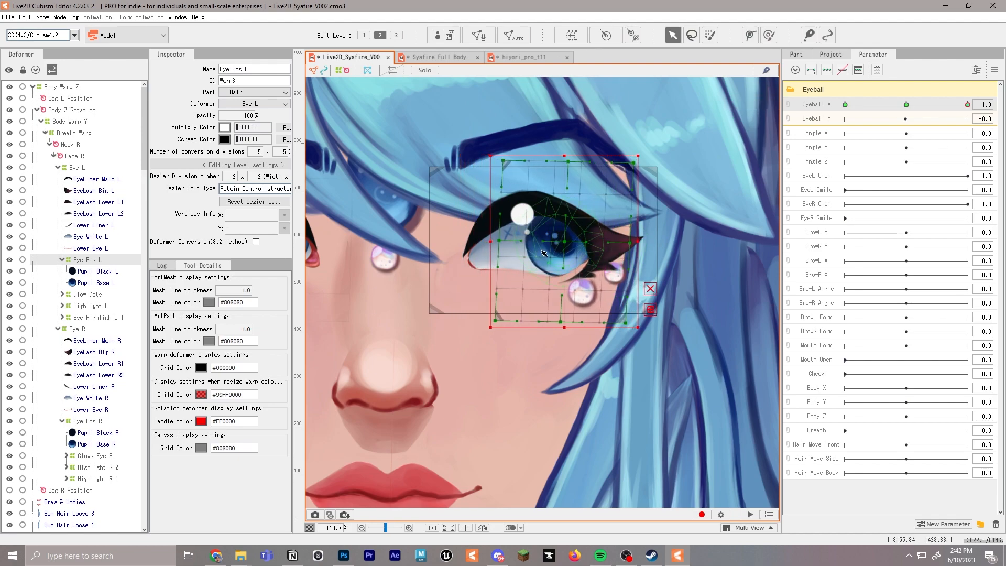
pyautogui.hotkey('ctrl', 'z')
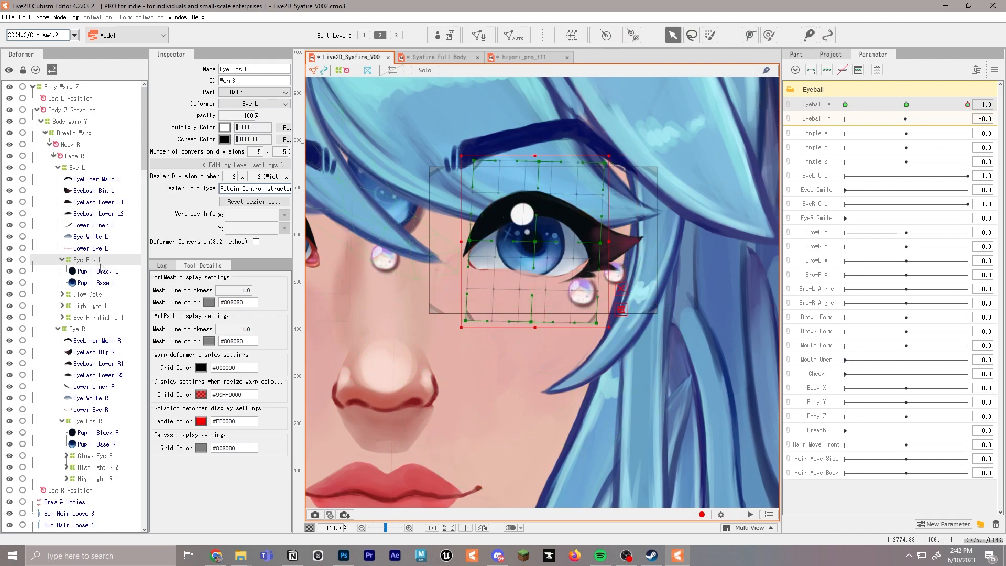
# Nest the Glow Dots, Highlight L and Eye Highligh L 1 deformers under Eye Pos L
pyautogui.moveTo(96, 295); pyautogui.dragTo(85, 265)
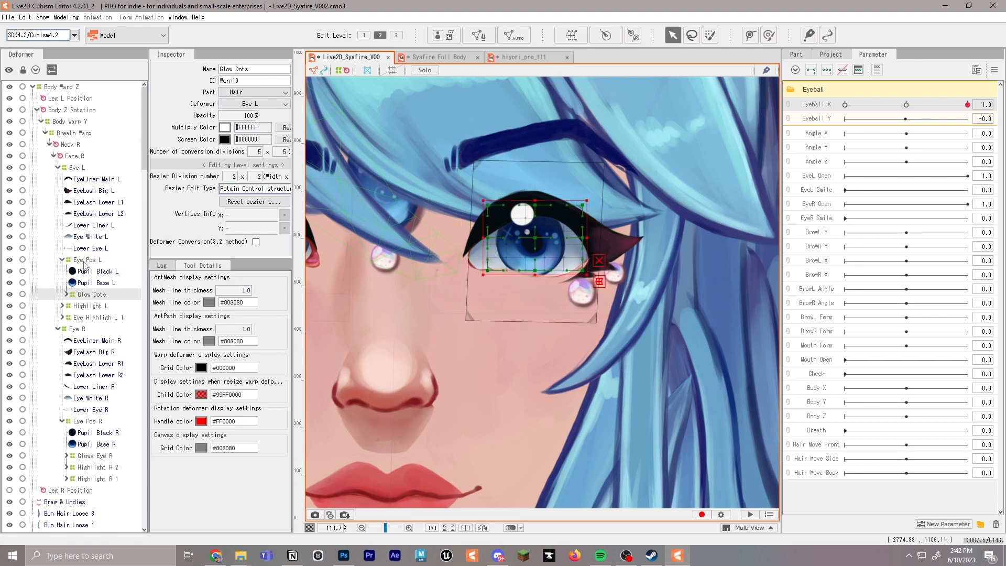
pyautogui.click(89, 307)
pyautogui.moveTo(90, 317); pyautogui.dragTo(87, 263)
# Shift the Eye Pos L deformer toward the outer eye corner at Eyeball X 1.0 and toward the inner corner at -1.0
pyautogui.click(91, 263)
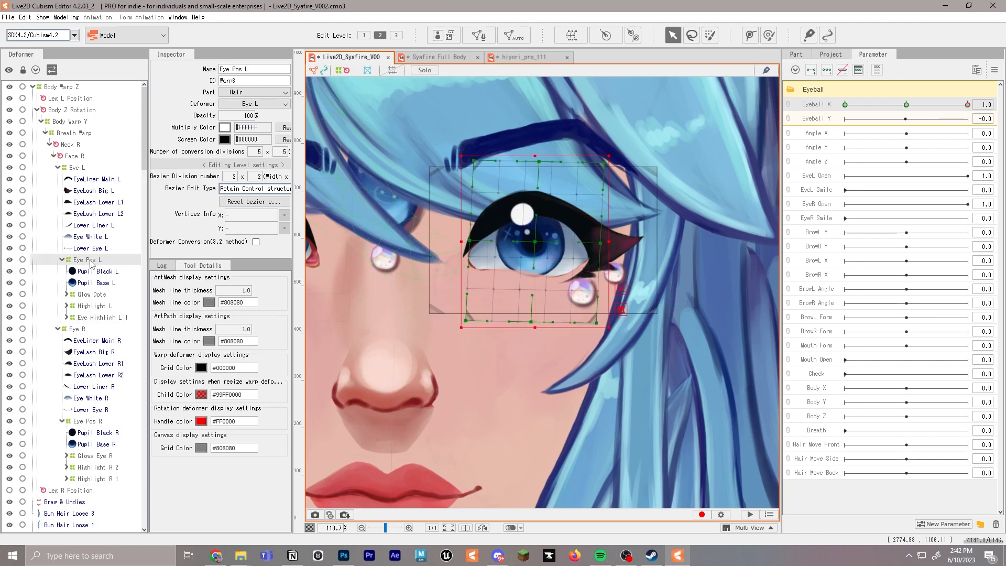
pyautogui.moveTo(535, 245); pyautogui.dragTo(556, 244)
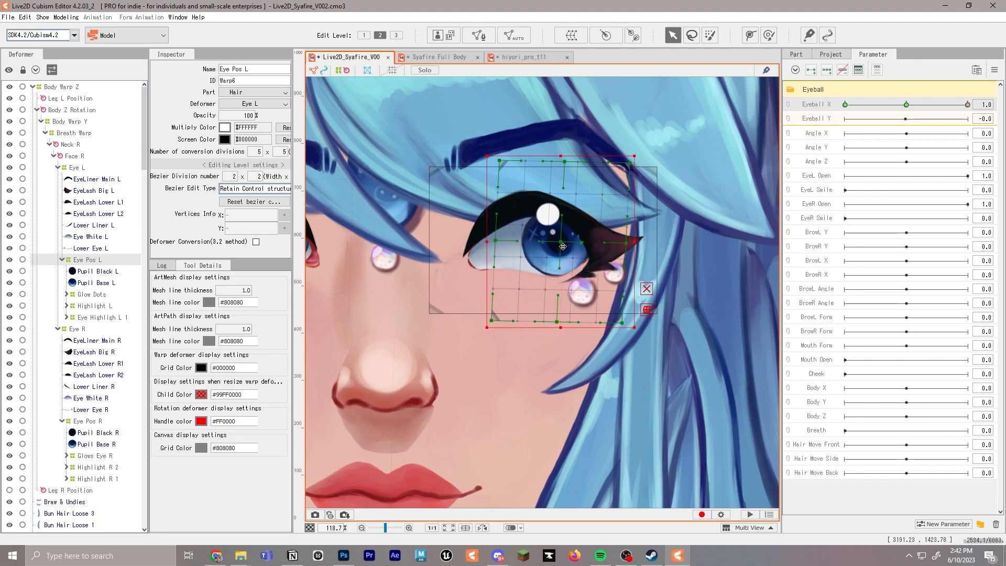
pyautogui.scroll(-3, 572, 247)
pyautogui.moveTo(968, 104); pyautogui.dragTo(850, 107)
pyautogui.moveTo(557, 246); pyautogui.dragTo(545, 246)
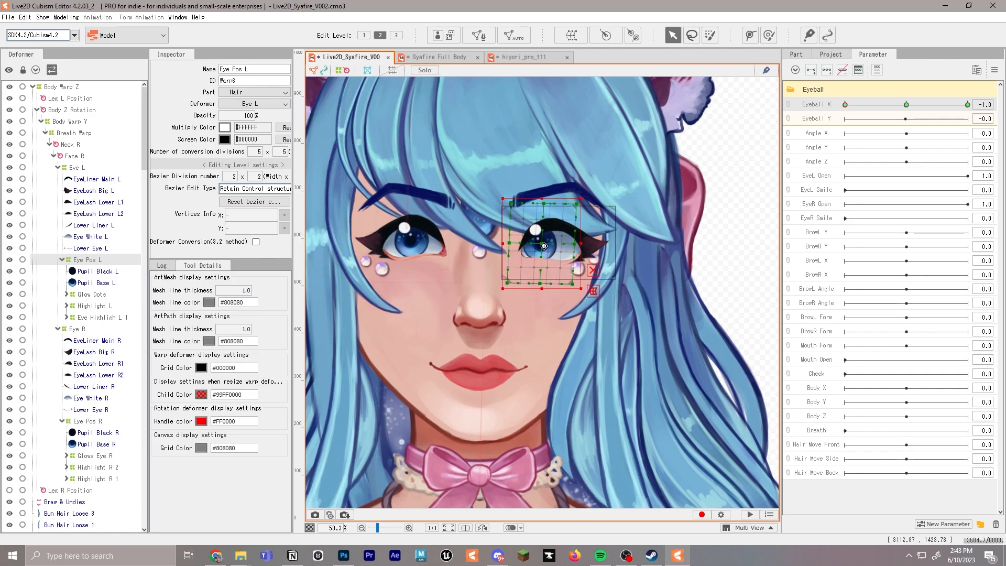
# Shift the Eye Pos R deformer toward the outer eye corner at Eyeball X -1.0, then return Eyeball X to 0.0
pyautogui.click(84, 169)
pyautogui.click(86, 420)
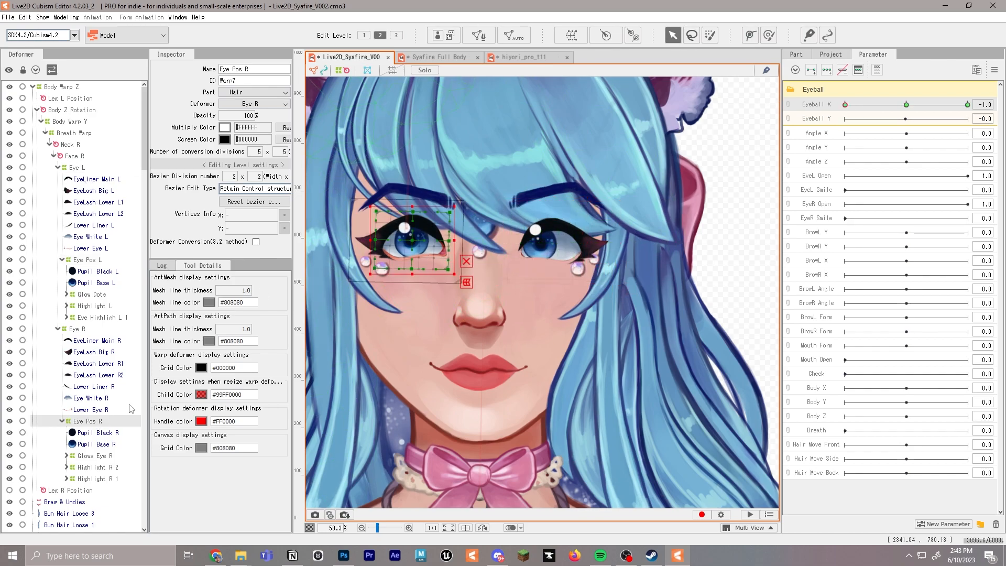
pyautogui.moveTo(410, 245); pyautogui.dragTo(400, 245)
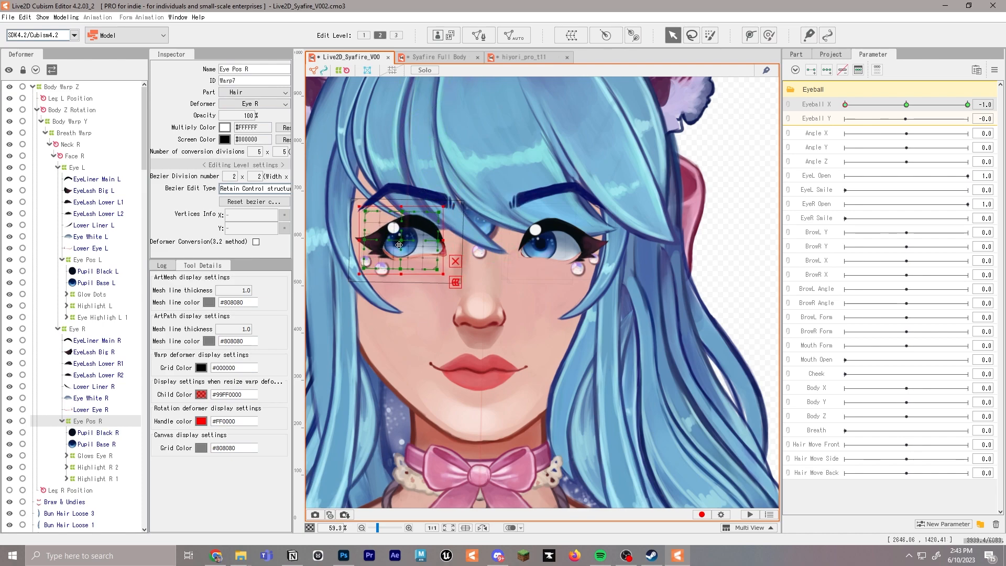
pyautogui.moveTo(846, 105); pyautogui.dragTo(951, 106)
pyautogui.click(907, 106)
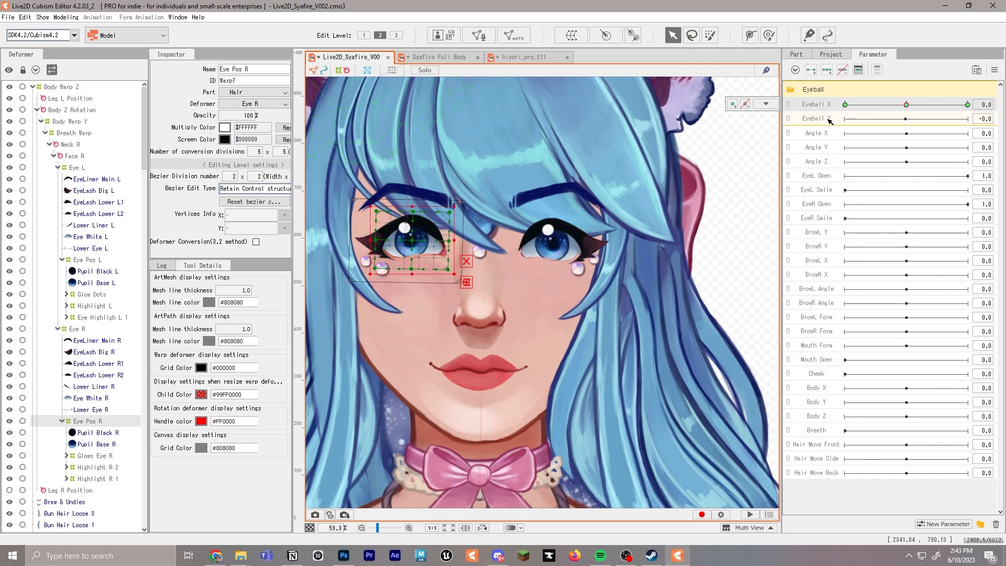
# Add three keyforms on the Eyeball Y parameter for the Eye Pos R deformer and shift it upward at 1.0
pyautogui.click(810, 120)
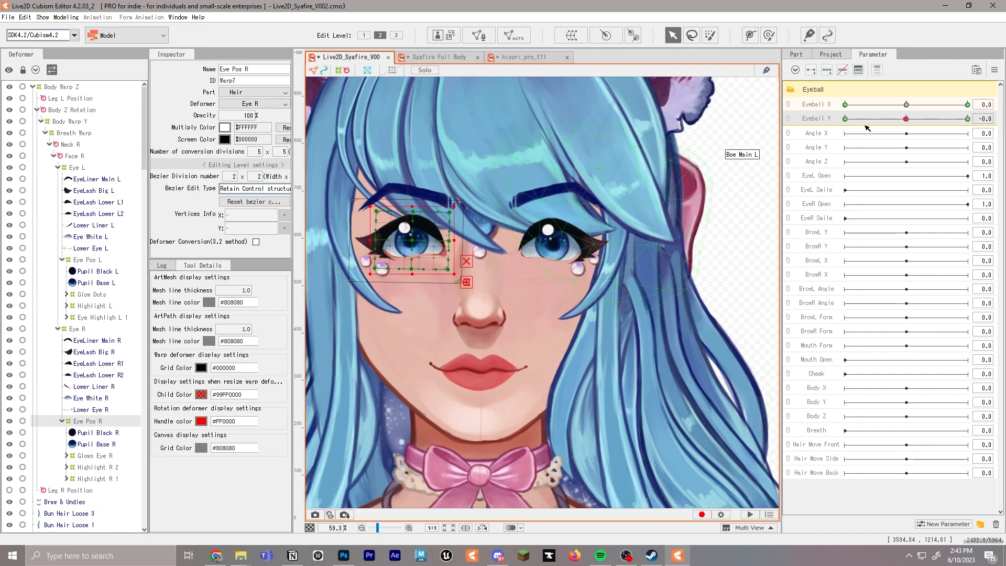
pyautogui.click(969, 119)
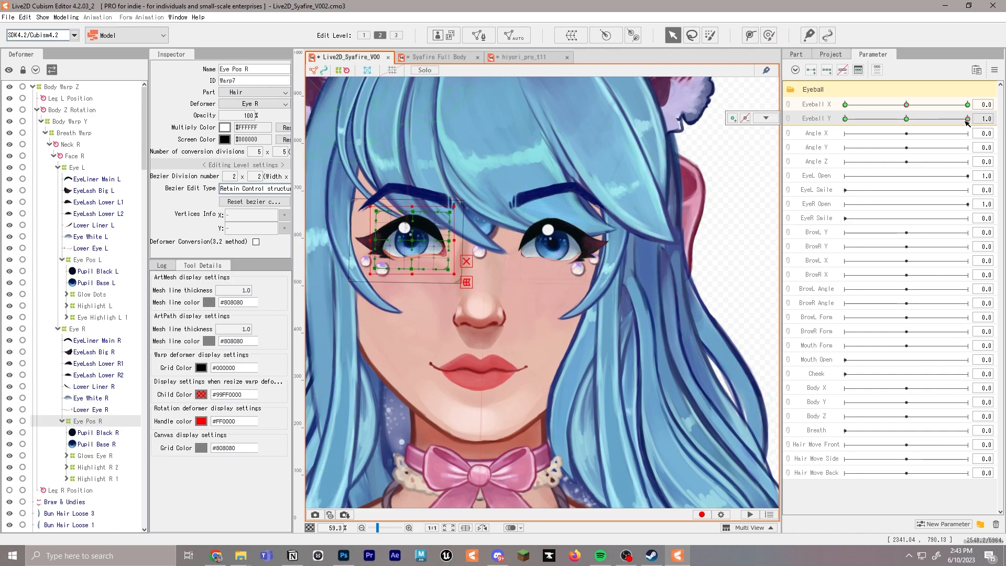
pyautogui.moveTo(409, 241)
pyautogui.mouseDown()
pyautogui.moveTo(411, 222)
pyautogui.moveTo(412, 233)
pyautogui.mouseUp()
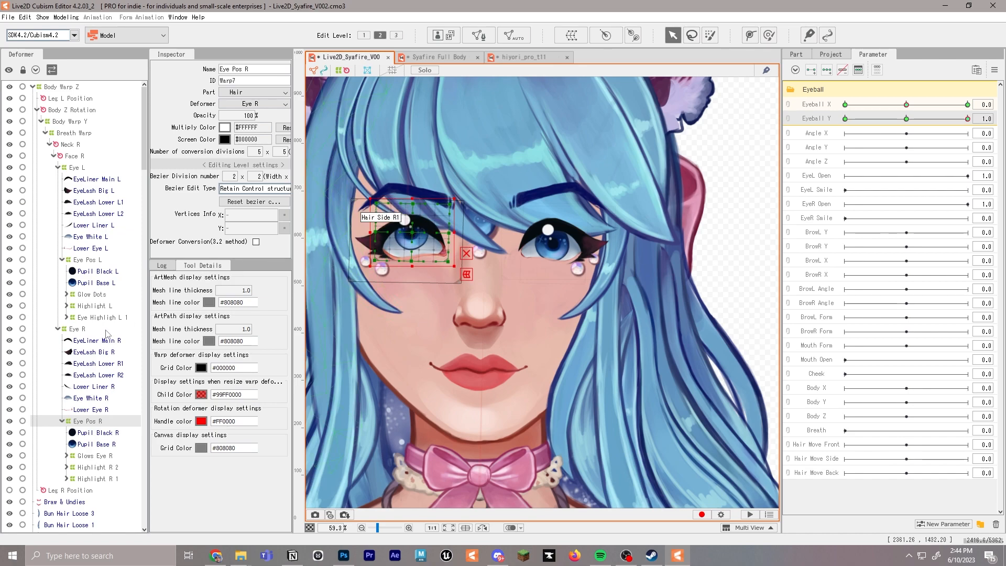
# Add three Eyeball Y keyforms for the Eye Pos L deformer and shift it upward at 1.0 to match the other eye
pyautogui.click(95, 260)
pyautogui.moveTo(558, 241); pyautogui.dragTo(558, 231)
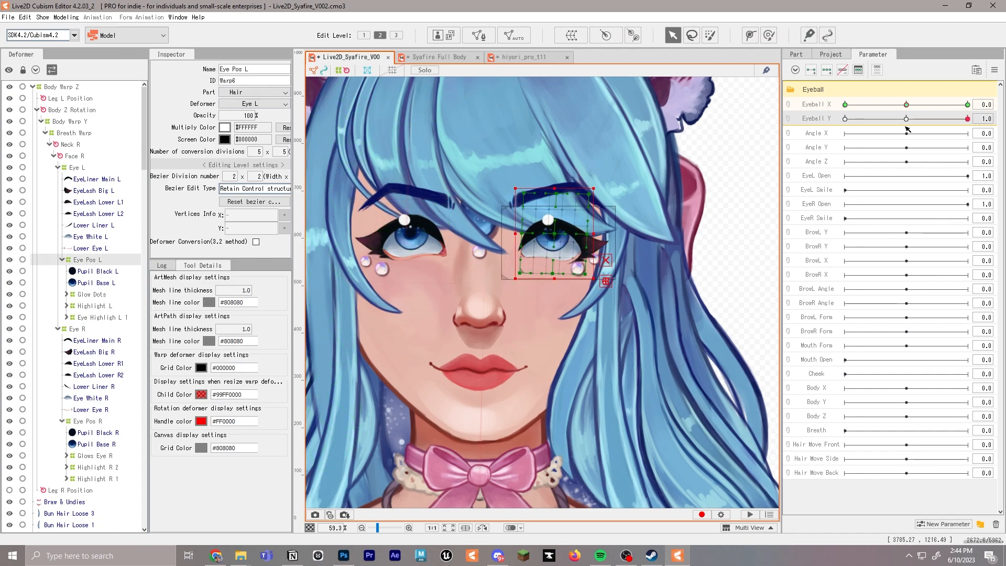
pyautogui.moveTo(928, 122)
pyautogui.mouseDown()
pyautogui.moveTo(873, 120)
pyautogui.moveTo(940, 120)
pyautogui.moveTo(909, 119)
pyautogui.mouseUp()
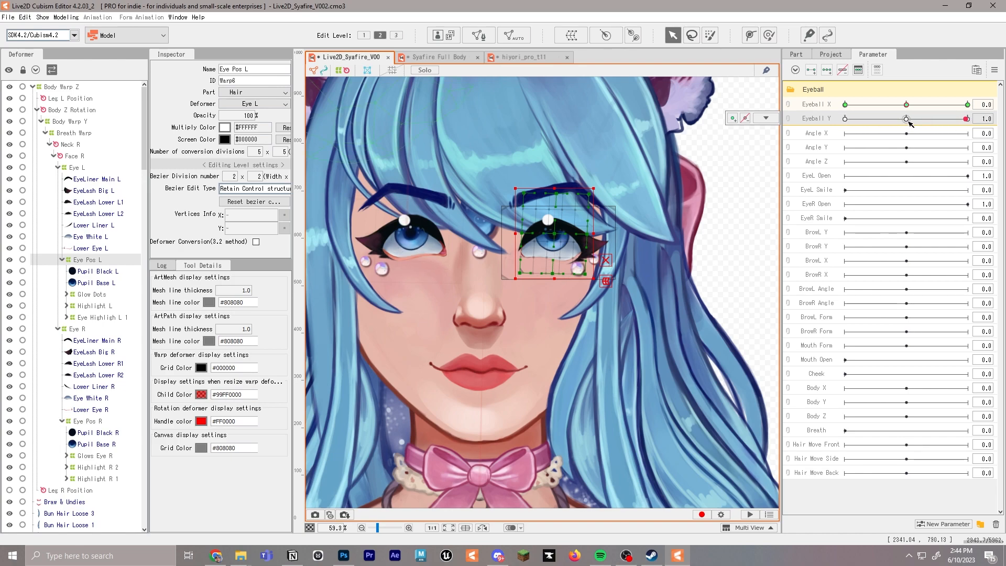
pyautogui.hotkey('ctrl', 'z')
pyautogui.click(907, 119)
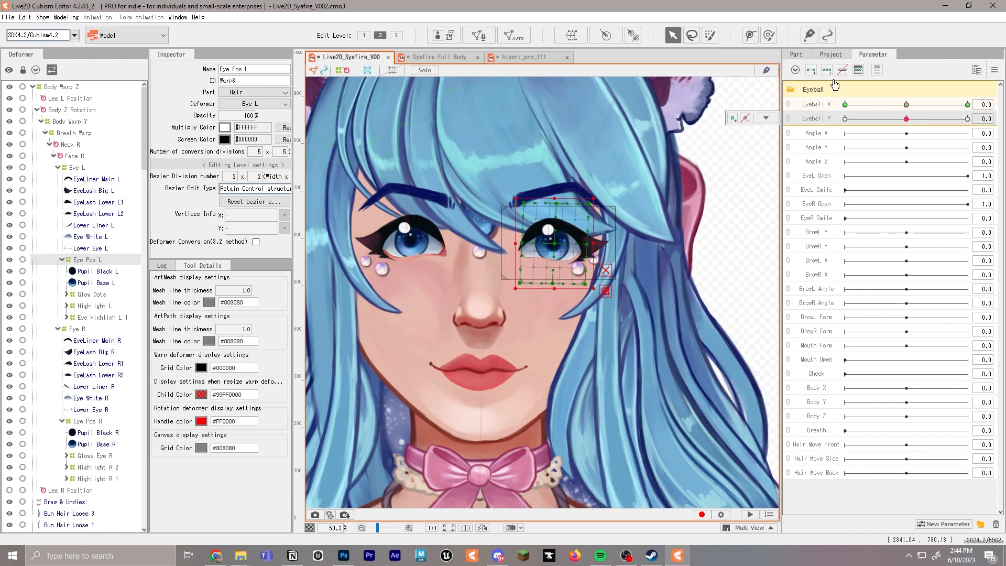
pyautogui.click(969, 120)
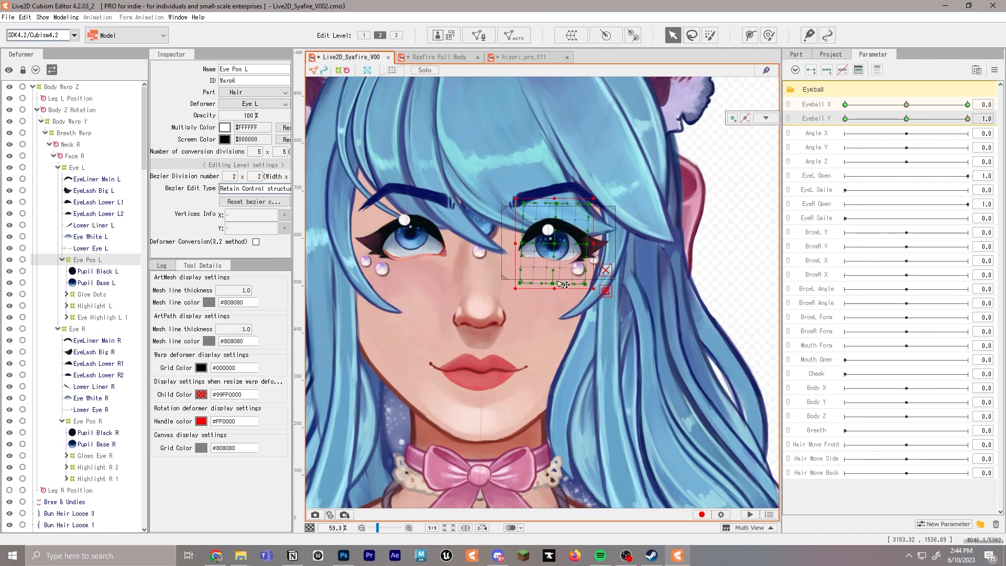
pyautogui.moveTo(559, 243); pyautogui.dragTo(559, 232)
pyautogui.moveTo(911, 120); pyautogui.dragTo(979, 119)
# Shift the Eye Pos L and Eye Pos R deformers downward for the Eyeball Y keyform at -1.0
pyautogui.click(910, 122)
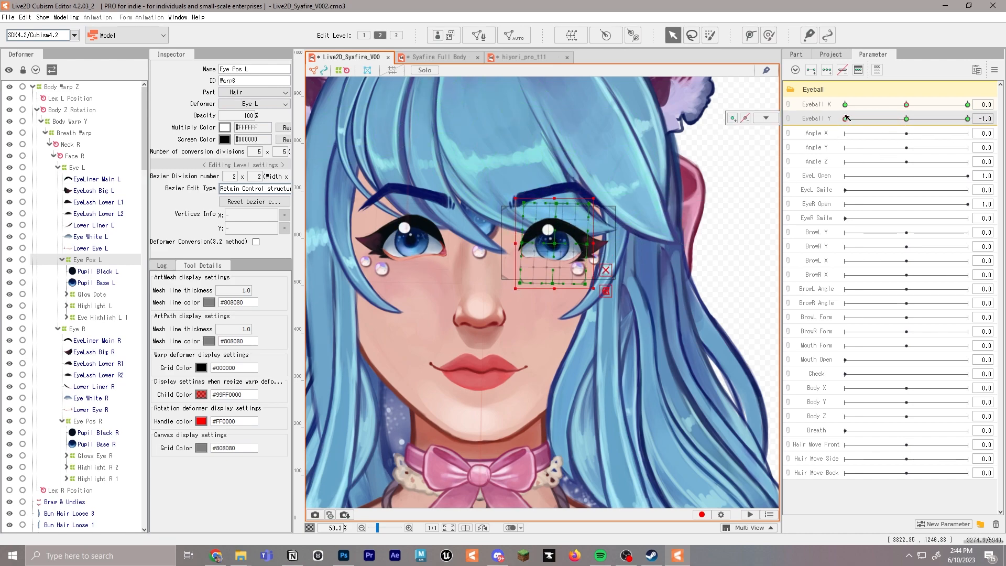
pyautogui.moveTo(555, 243); pyautogui.dragTo(554, 254)
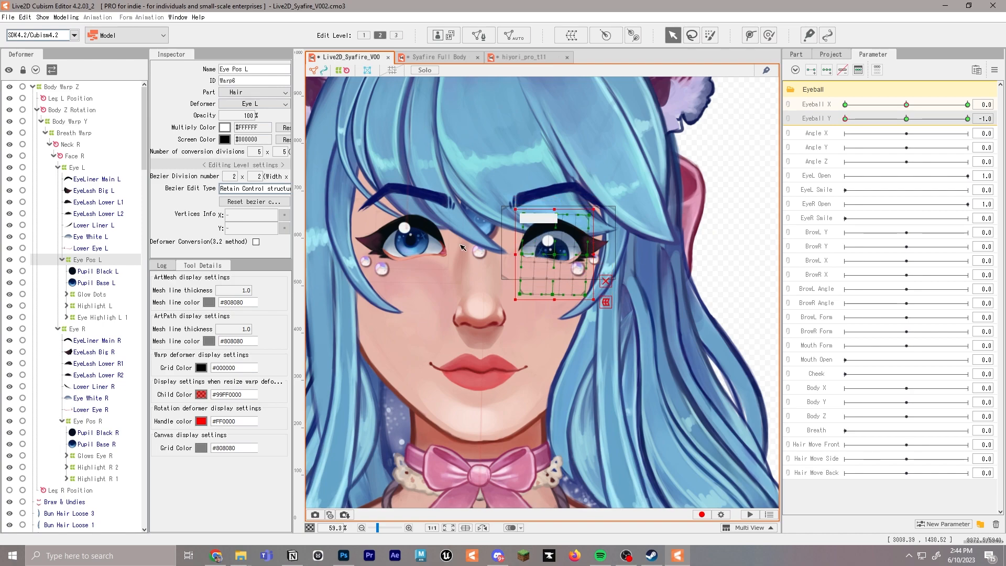
pyautogui.click(88, 332)
pyautogui.click(86, 421)
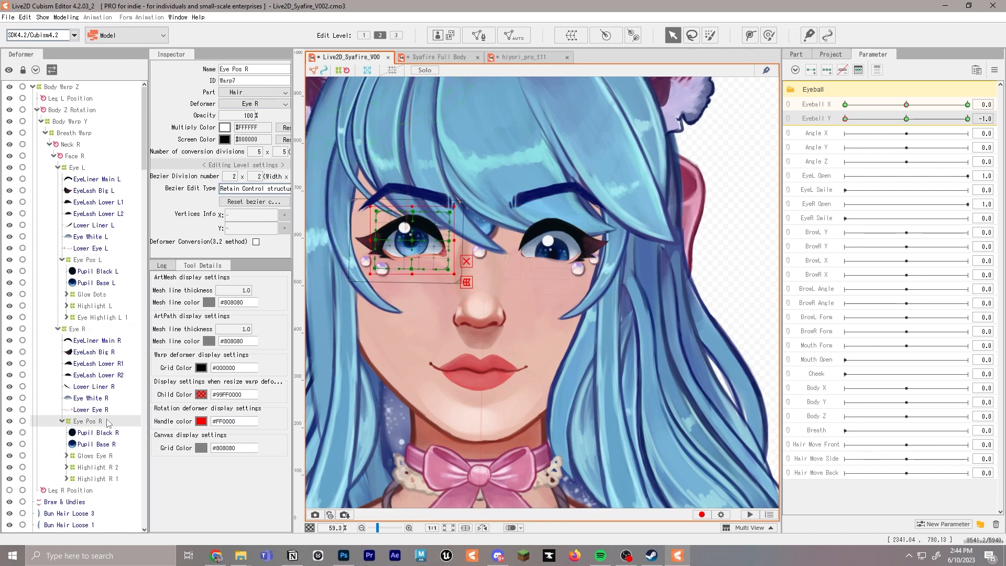
pyautogui.moveTo(414, 240); pyautogui.dragTo(414, 251)
# Preview the Eyeball Y movement of both eyes across its range and return the Eyeball parameters to 0.0
pyautogui.moveTo(968, 119); pyautogui.dragTo(858, 127)
pyautogui.scroll(-4, 546, 160)
pyautogui.scroll(2, 546, 160)
pyautogui.moveTo(918, 121); pyautogui.dragTo(985, 119)
pyautogui.scroll(2, 556, 116)
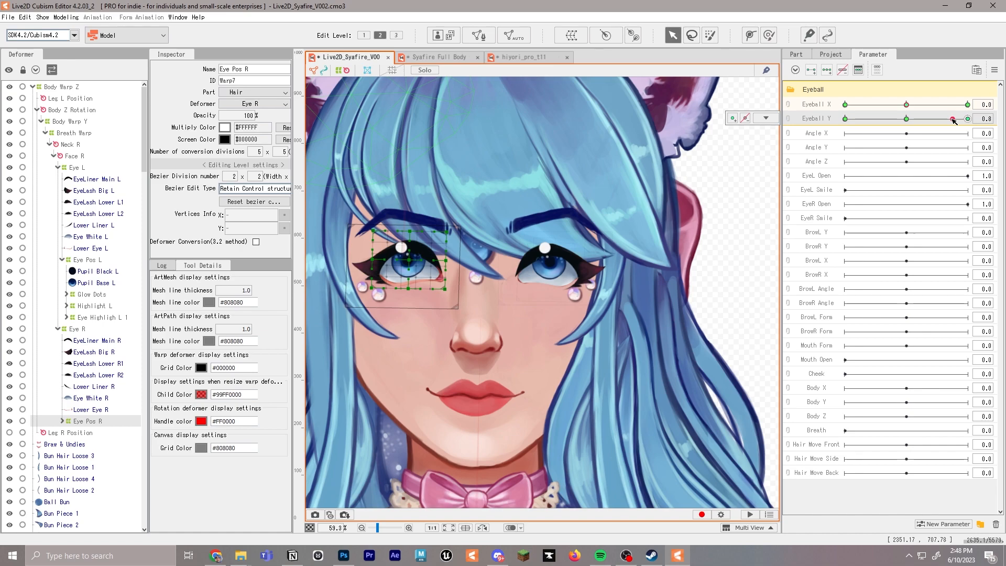
pyautogui.moveTo(952, 119); pyautogui.dragTo(908, 107)
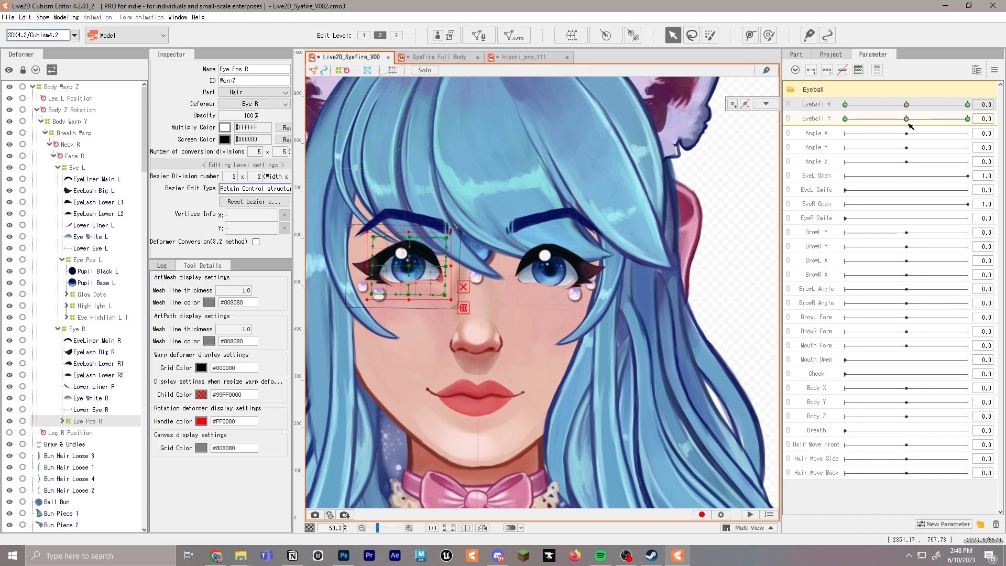
# Link Eyeball X with Eyeball Y, synthesize all four corners for Eye Pos R using the default value, and test the diagonal movement
pyautogui.click(791, 114)
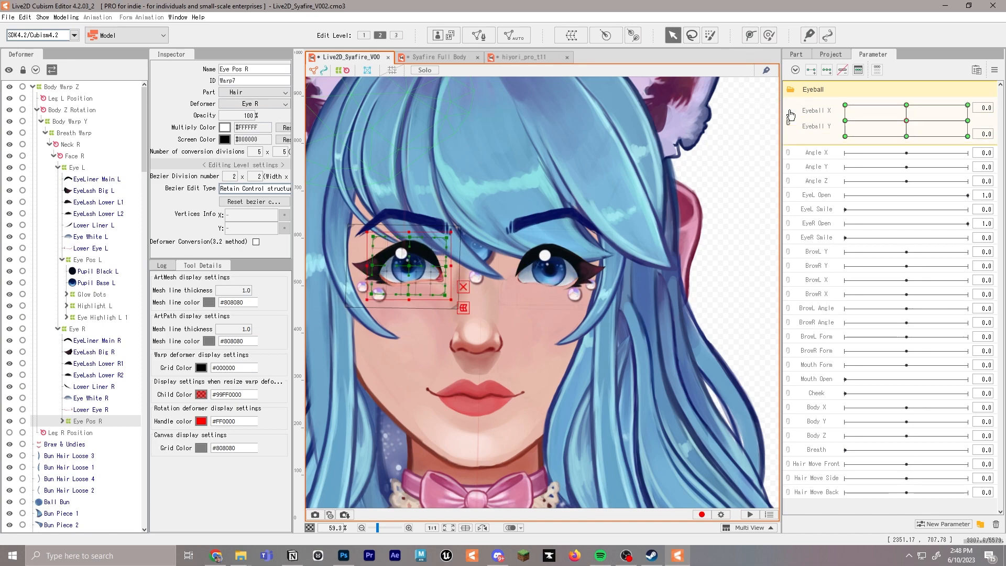
pyautogui.click(995, 77)
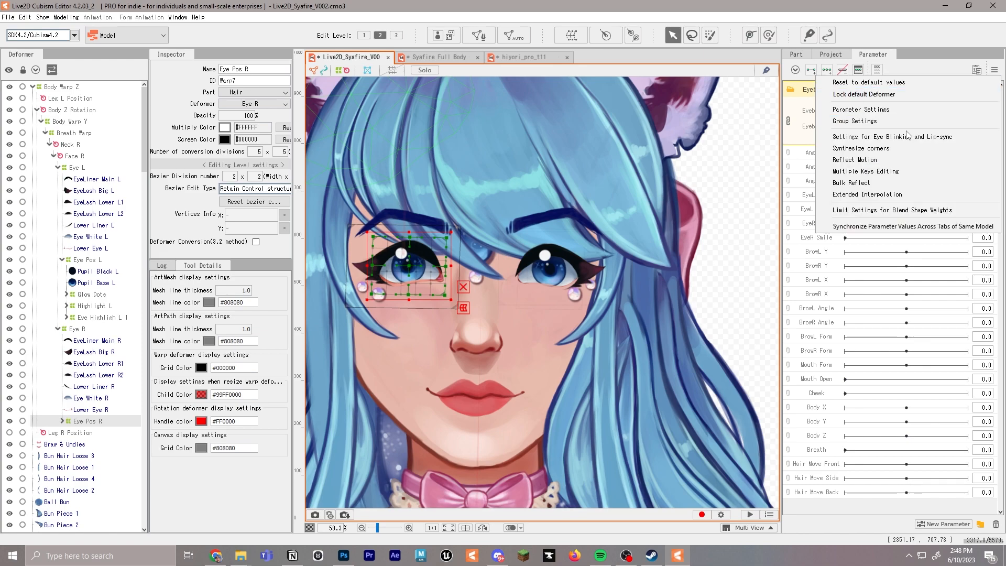
pyautogui.click(886, 154)
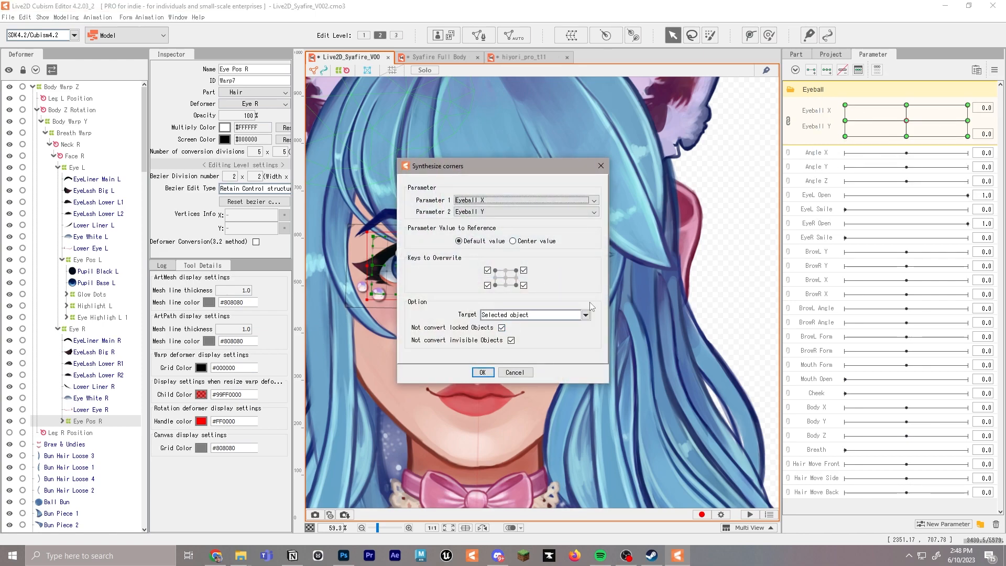
pyautogui.click(482, 372)
pyautogui.click(889, 105)
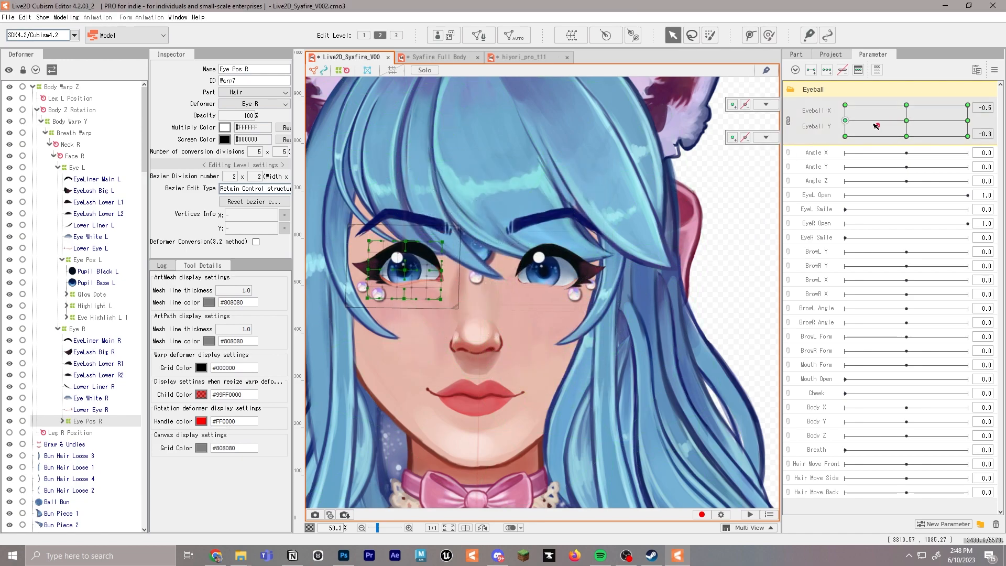
pyautogui.moveTo(895, 87); pyautogui.dragTo(848, 107)
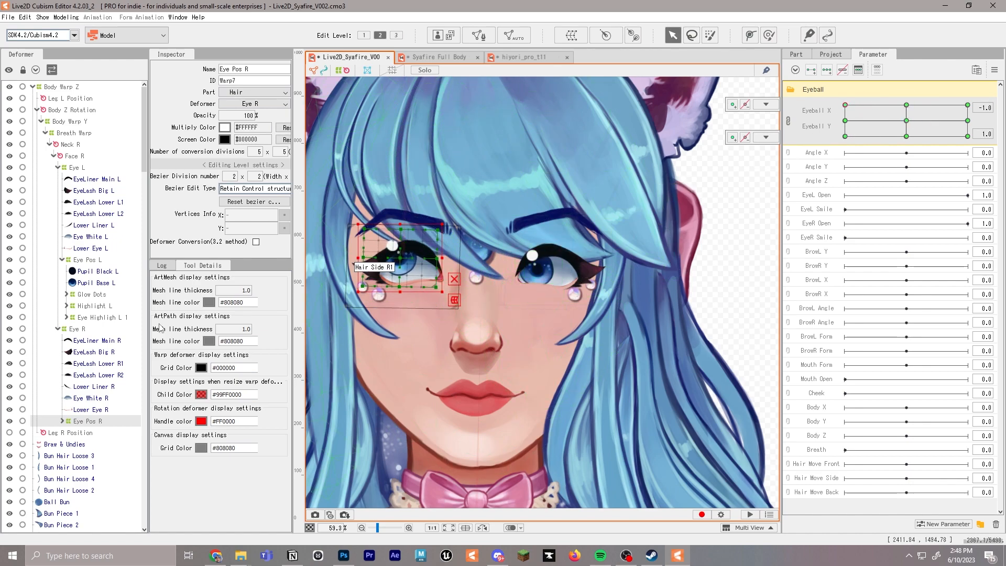
# Shift the Eye Pos L deformer downward at the Eyeball X -1.0 and Eyeball Y -1.0 corner
pyautogui.click(100, 261)
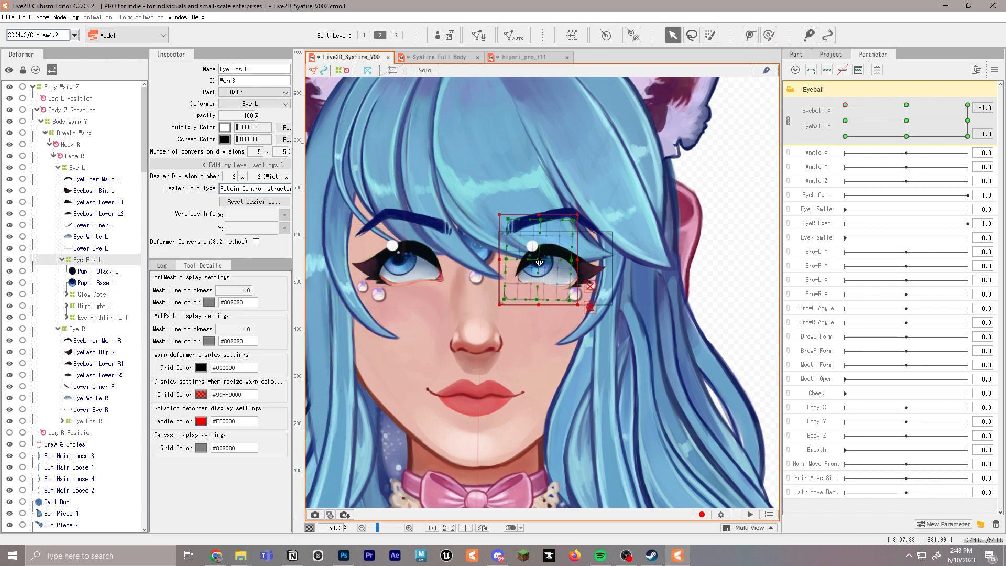
pyautogui.click(846, 127)
pyautogui.moveTo(889, 104); pyautogui.dragTo(860, 143)
pyautogui.moveTo(546, 261); pyautogui.dragTo(546, 273)
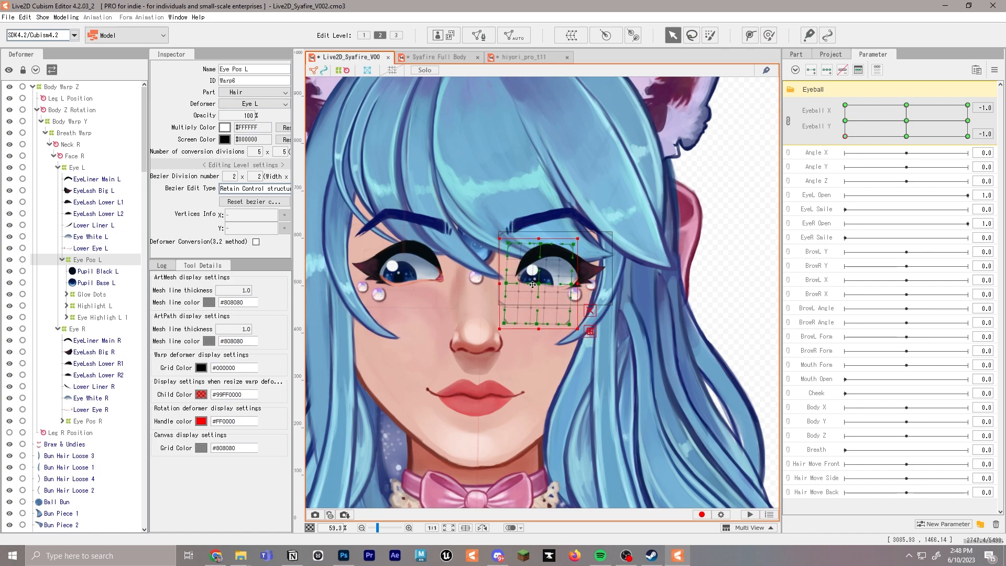
# Preview the linked Eyeball X and Y movement across its corners and return both parameters to 0.0
pyautogui.moveTo(849, 134); pyautogui.dragTo(793, 107)
pyautogui.moveTo(890, 89); pyautogui.dragTo(846, 121)
pyautogui.click(788, 121)
pyautogui.click(788, 116)
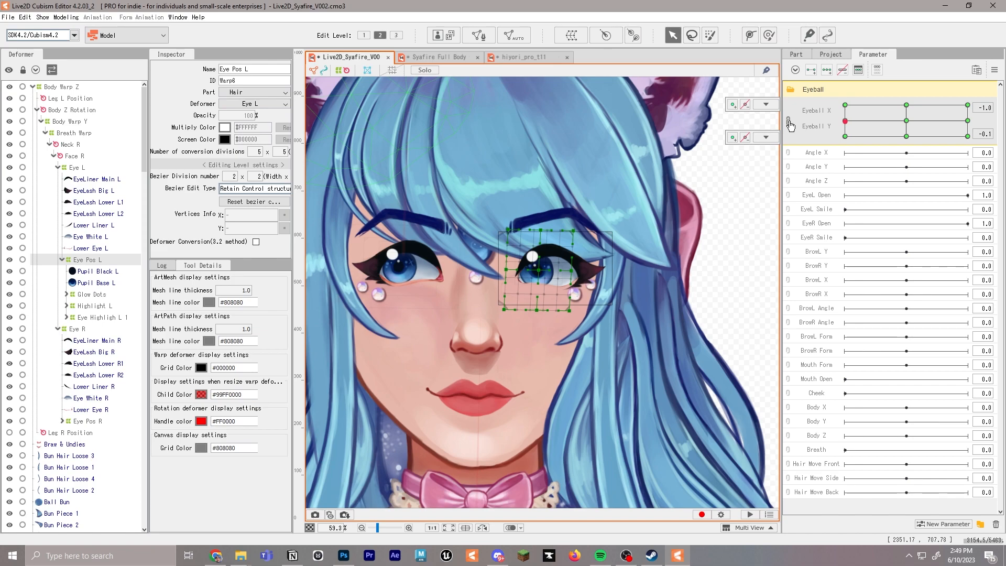
pyautogui.moveTo(852, 137); pyautogui.dragTo(910, 122)
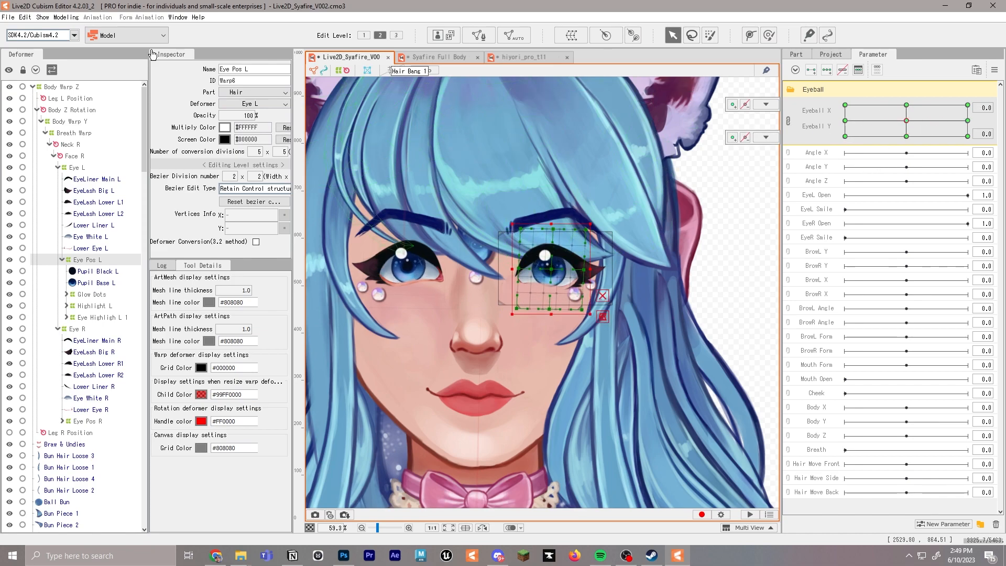
# Open the Physics/Scene Blending settings and test how the eyes follow movement in the model preview
pyautogui.click(66, 17)
pyautogui.click(122, 231)
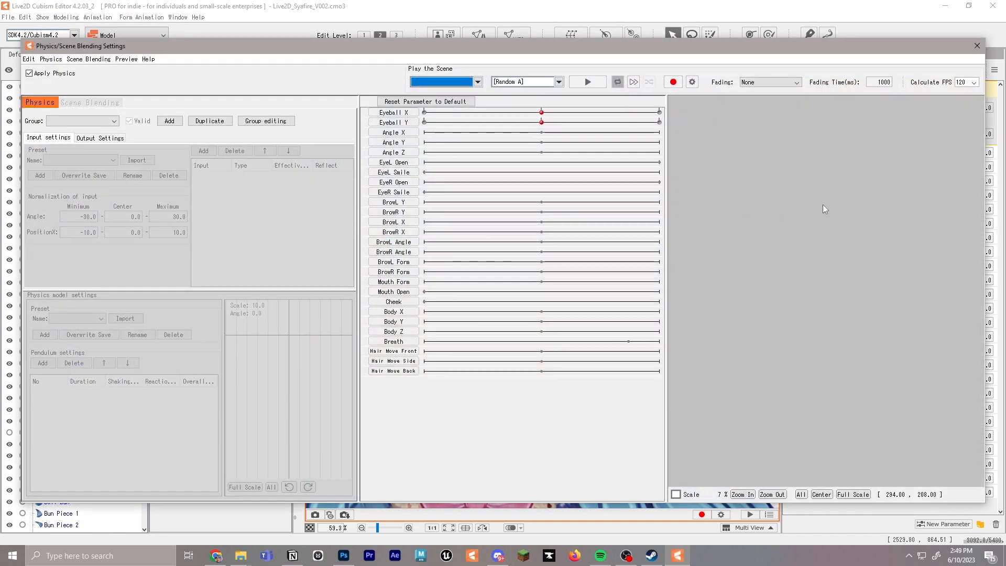
pyautogui.scroll(5, 804, 241)
pyautogui.moveTo(818, 244); pyautogui.dragTo(885, 274)
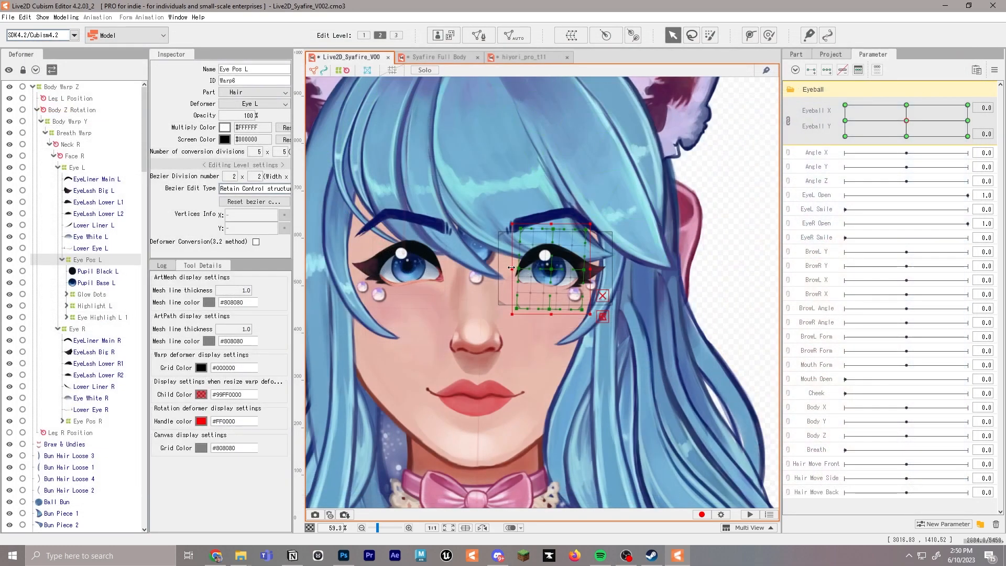
# Center the Eyeball parameters, collapse their folder, and create a new parameter folder named Eye
pyautogui.moveTo(909, 122)
pyautogui.mouseDown()
pyautogui.moveTo(880, 119)
pyautogui.moveTo(911, 126)
pyautogui.mouseUp()
pyautogui.click(907, 121)
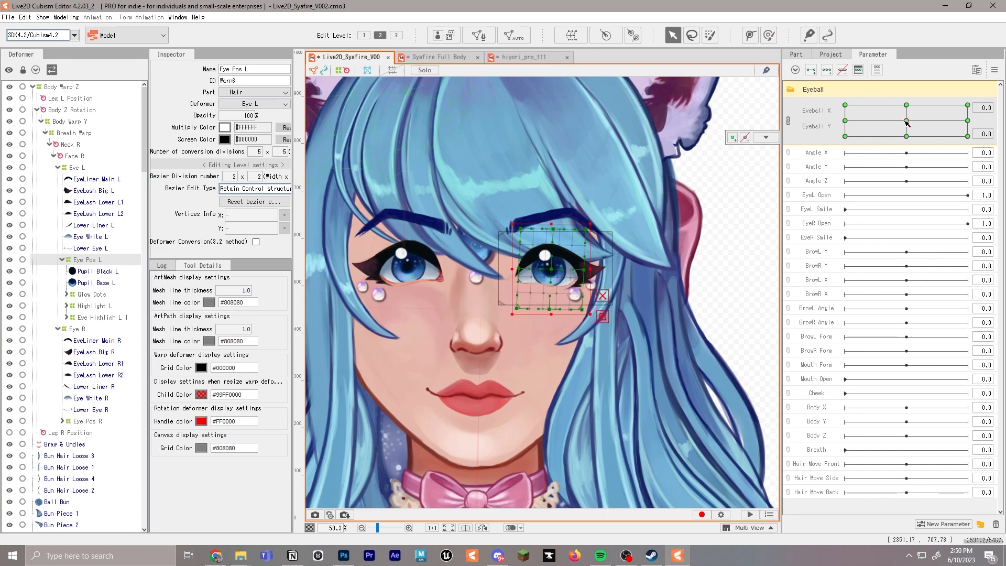
pyautogui.click(791, 94)
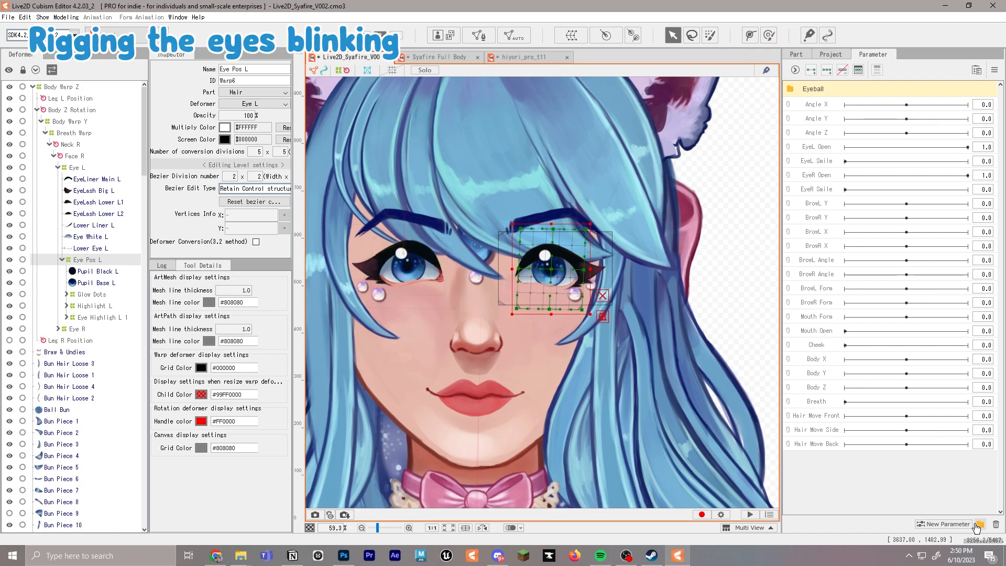
pyautogui.click(981, 524)
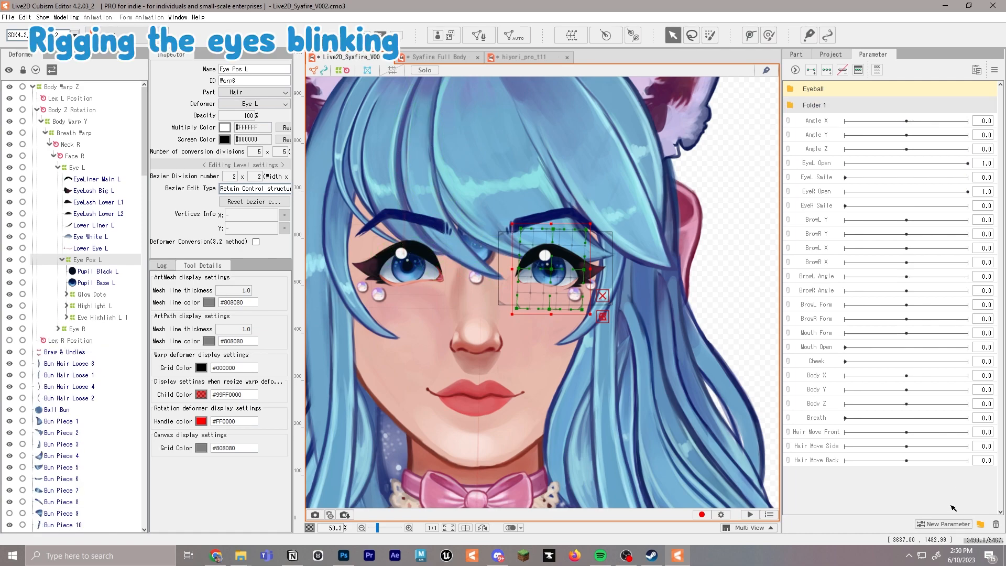
pyautogui.doubleClick(821, 106)
pyautogui.write('Eye')
pyautogui.press('Return')
# Move the EyeL Open, EyeL Smile, EyeR Open and EyeR Smile parameters into the Eye folder
pyautogui.click(822, 167)
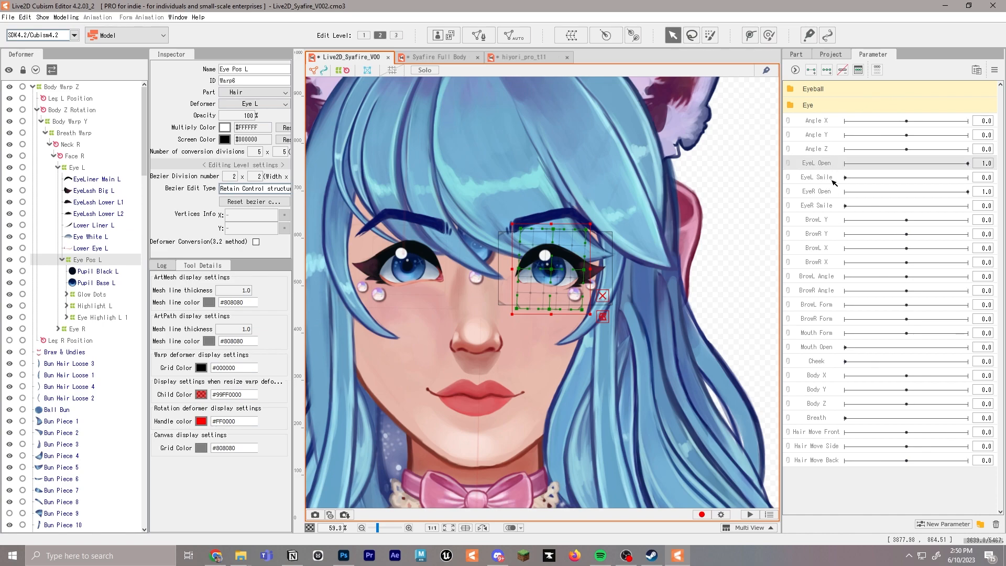
pyautogui.click(825, 207)
pyautogui.click(830, 167)
pyautogui.keyDown('shift'); pyautogui.click(825, 209); pyautogui.keyUp('shift')
pyautogui.moveTo(808, 188); pyautogui.dragTo(813, 108)
# Try the EyeL Open parameter across its range and set its maximum value to 1.2
pyautogui.click(844, 121)
pyautogui.moveTo(879, 121); pyautogui.dragTo(847, 121)
pyautogui.click(969, 123)
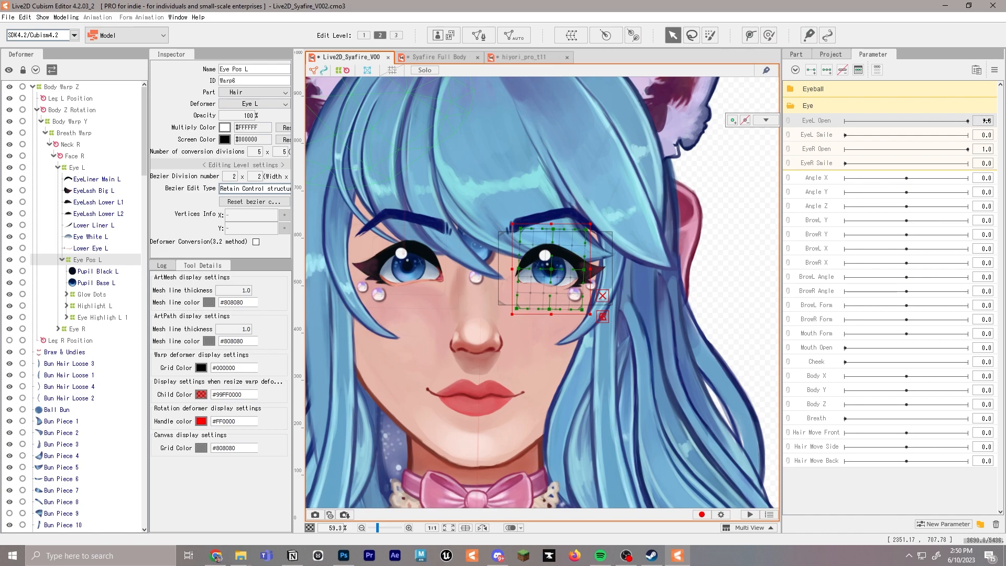
pyautogui.rightClick(797, 121)
pyautogui.click(831, 126)
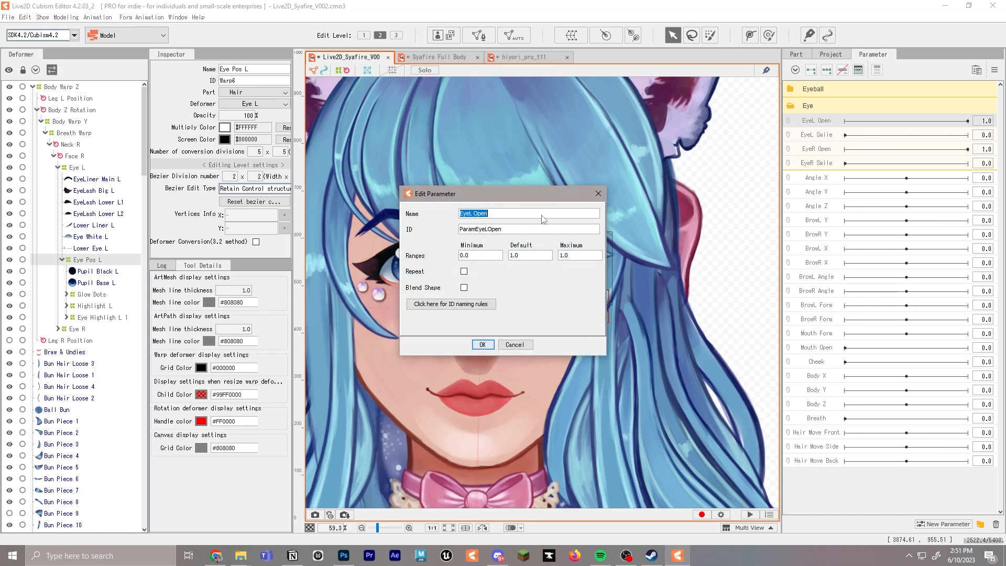
pyautogui.click(582, 255)
pyautogui.click(587, 254)
pyautogui.press('BackSpace')
pyautogui.write('2')
pyautogui.click(483, 346)
pyautogui.moveTo(851, 124); pyautogui.dragTo(976, 120)
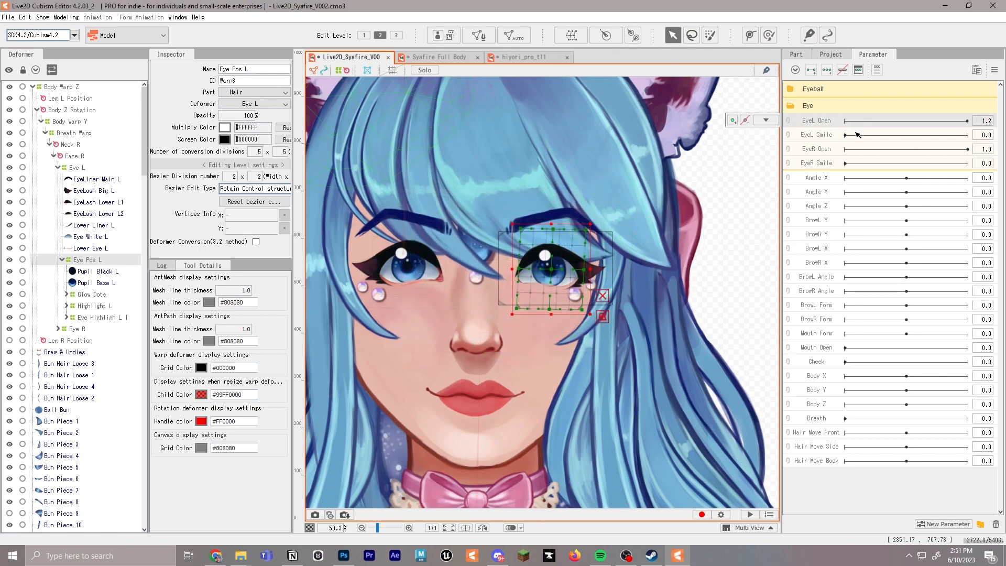
# Set the maximum value of the EyeR Open parameter to 1.2 and try the Eye parameters across their ranges
pyautogui.click(831, 123)
pyautogui.moveTo(860, 151); pyautogui.dragTo(959, 151)
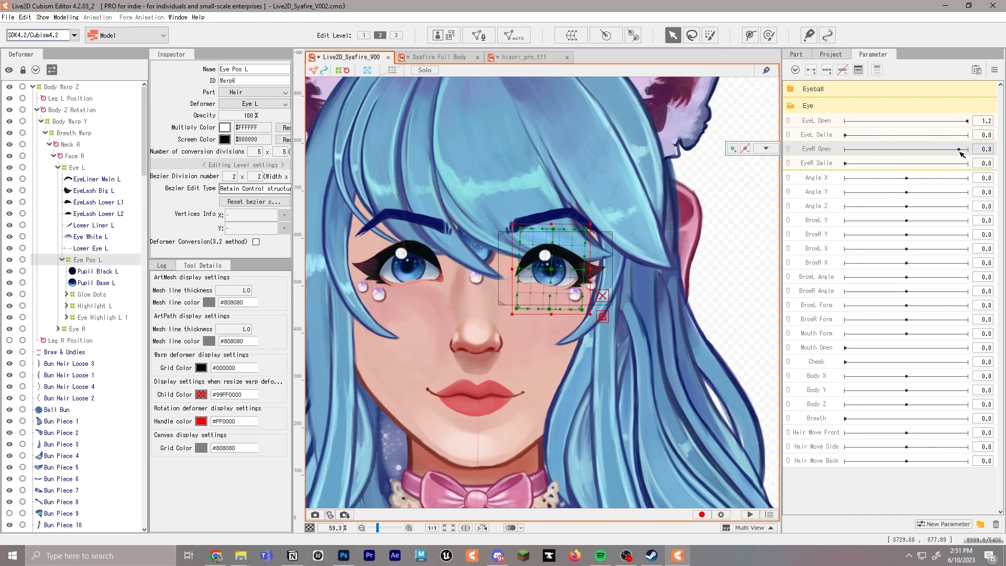
pyautogui.rightClick(802, 149)
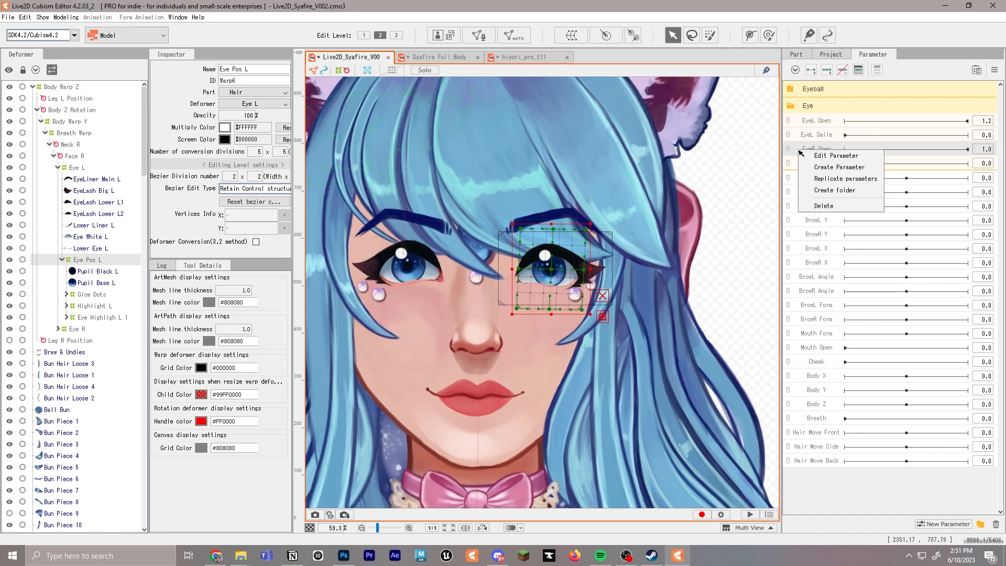
pyautogui.click(816, 157)
pyautogui.click(584, 255)
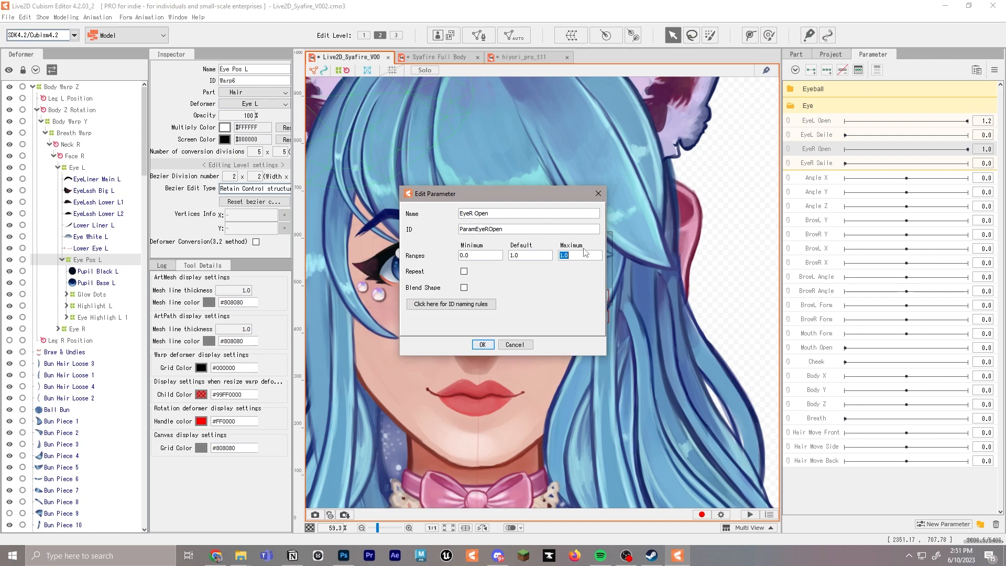
pyautogui.click(481, 344)
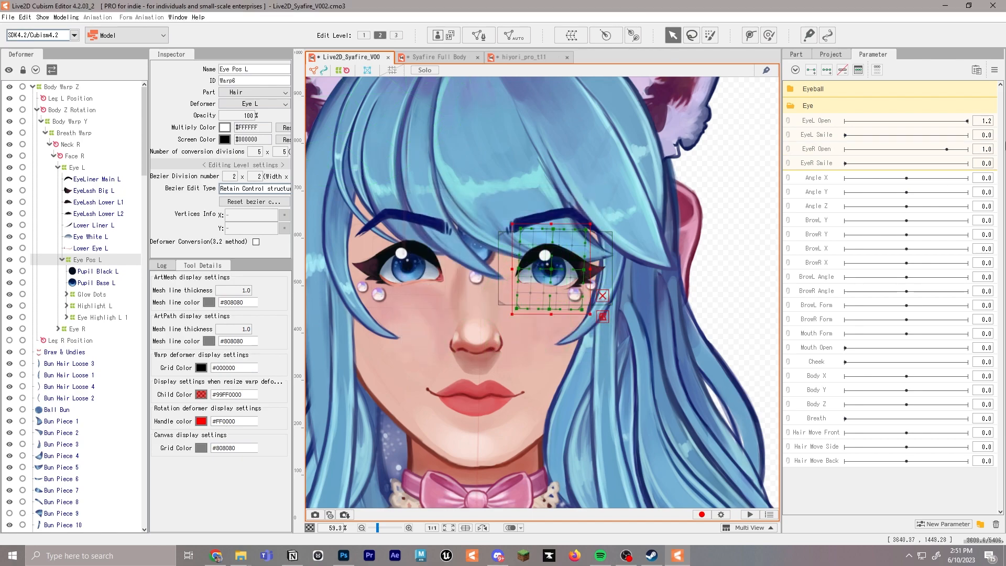
pyautogui.moveTo(927, 135); pyautogui.dragTo(665, 135)
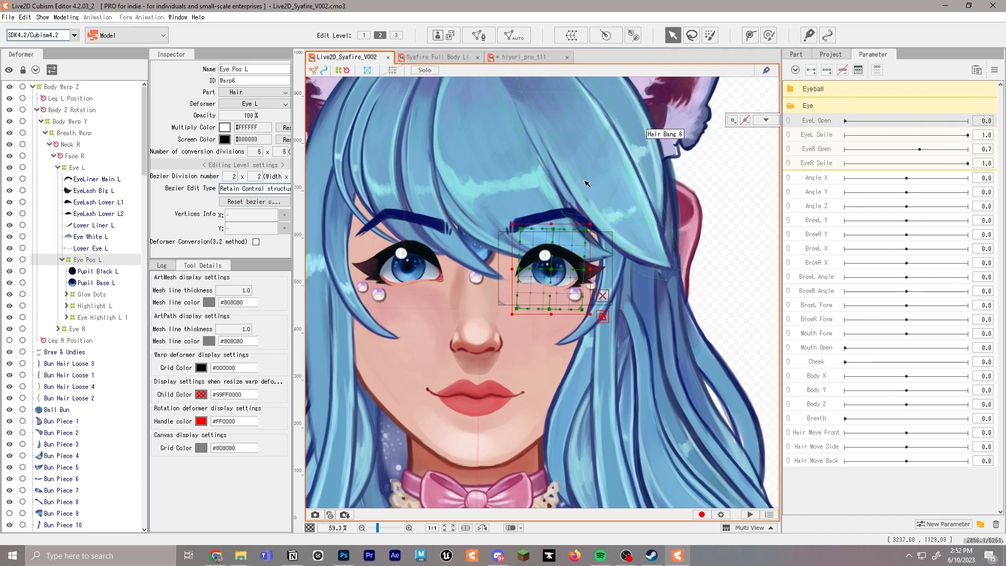
# Add EyeL Open keyforms at 0.0, 0.8, 1.0 and 1.2 for the Eye Pos L deformer
pyautogui.click(798, 122)
pyautogui.click(645, 176)
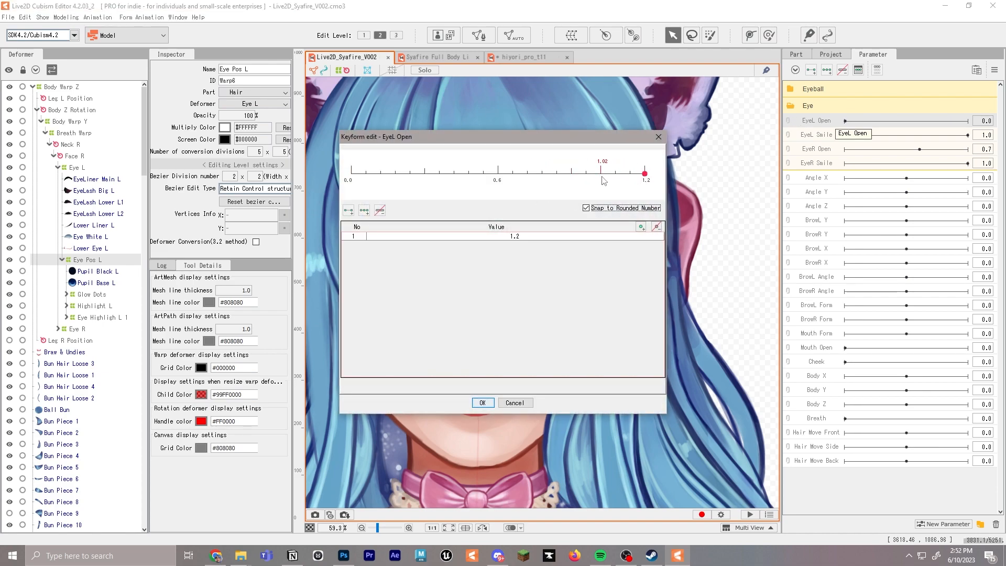
pyautogui.click(641, 226)
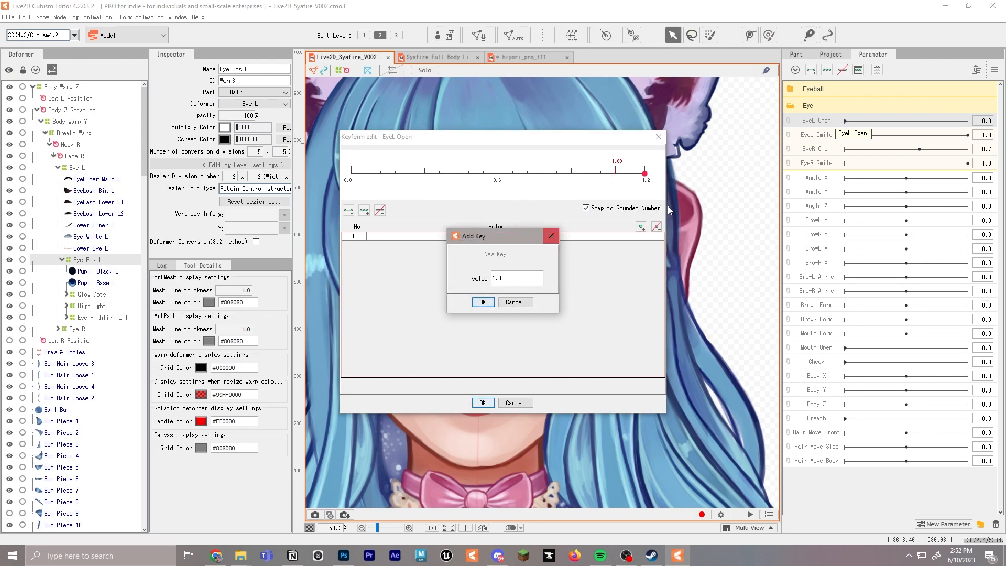
pyautogui.click(482, 302)
pyautogui.click(641, 227)
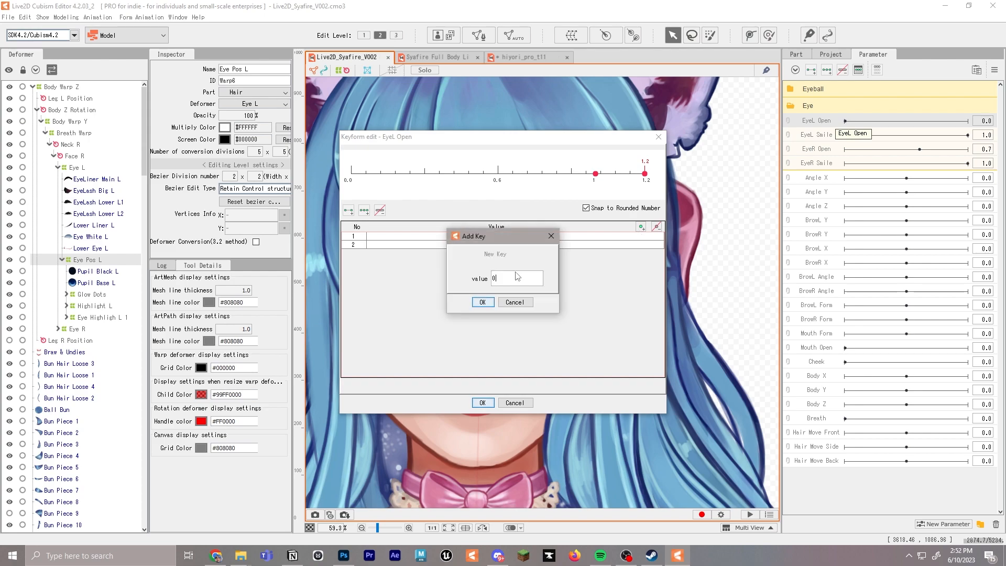
pyautogui.write('.8')
pyautogui.click(482, 301)
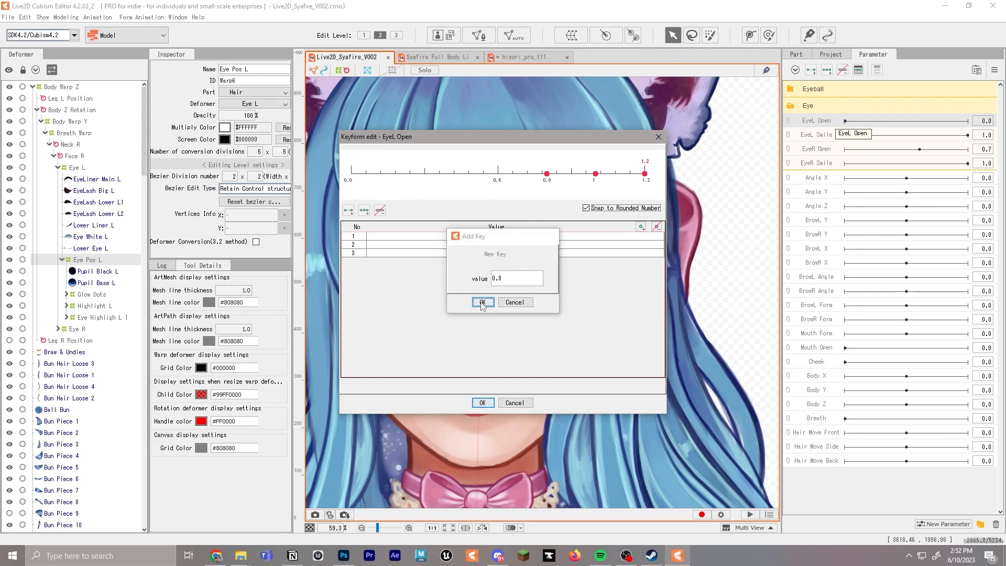
pyautogui.click(352, 173)
pyautogui.click(482, 403)
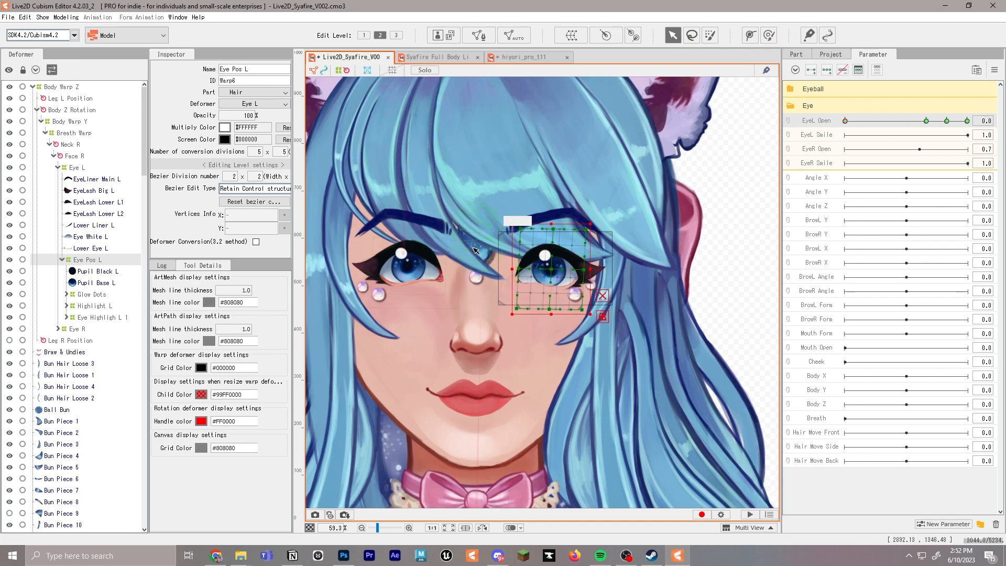
# Select the Eye L warp deformer for editing
pyautogui.click(54, 170)
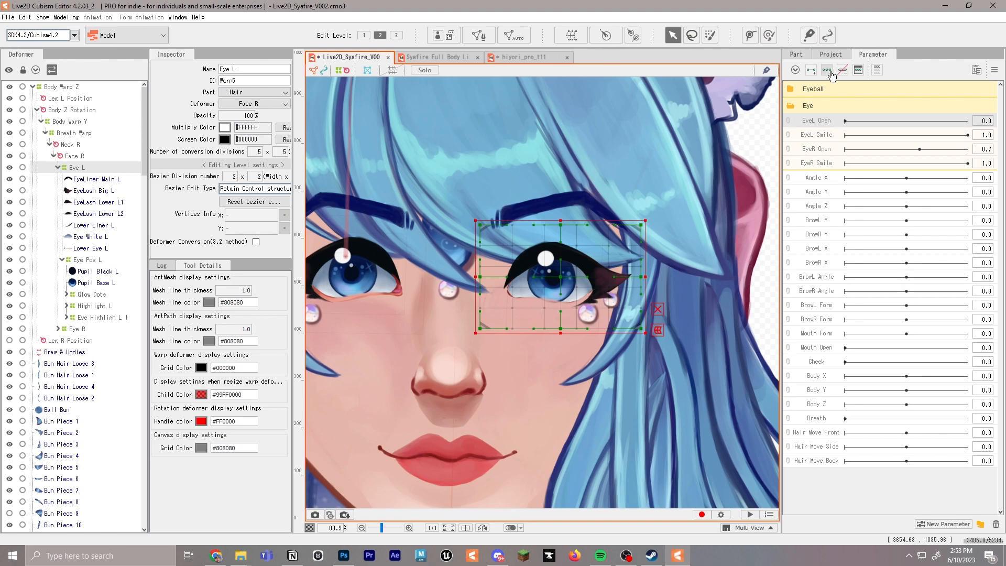
# Add EyeL Open keyforms at 0.0, 0.8, 1.0 and 1.2 for the Eye L warp deformer
pyautogui.doubleClick(801, 121)
pyautogui.click(646, 174)
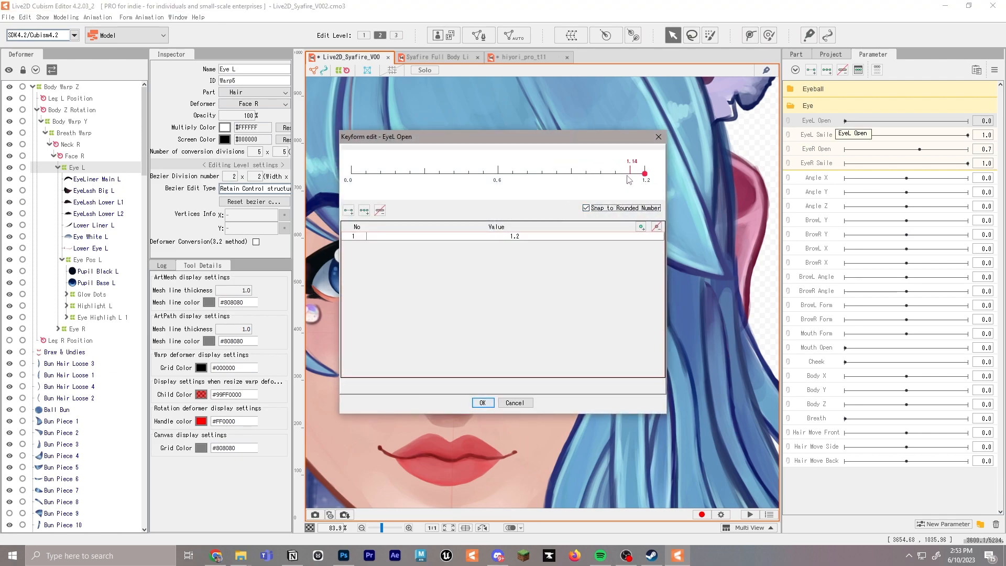
pyautogui.click(641, 227)
pyautogui.write('1.')
pyautogui.click(487, 303)
pyautogui.click(641, 227)
pyautogui.write('0.8')
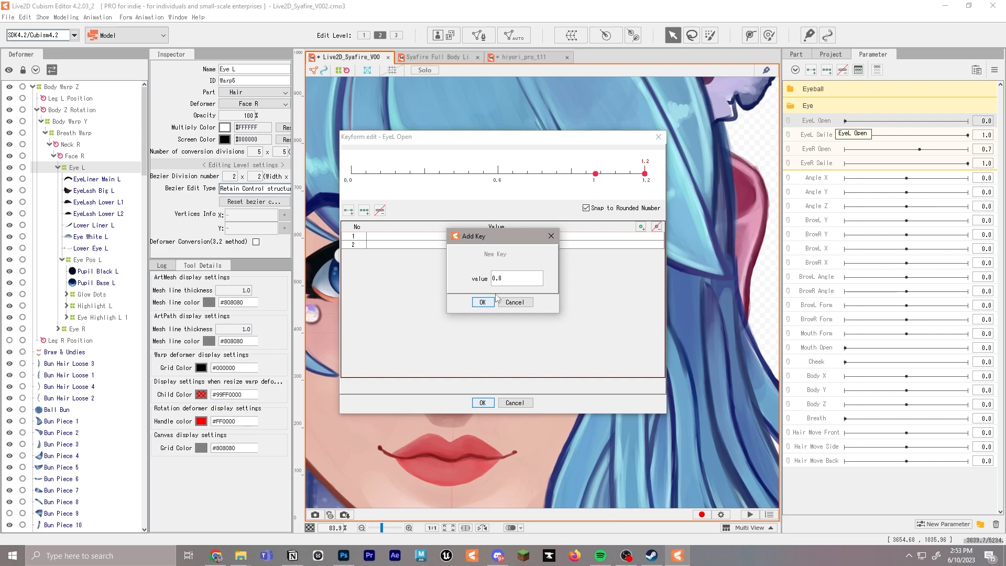
pyautogui.click(483, 302)
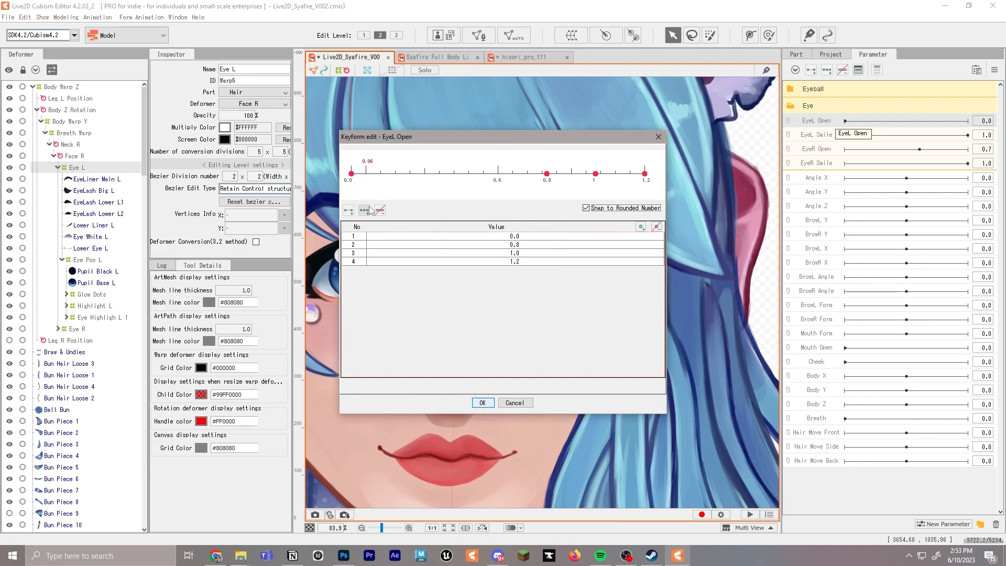
pyautogui.click(483, 402)
# Try pulling the upper middle control point of the Eye L warp far down at EyeL Open 0.0, and undo it
pyautogui.scroll(5, 593, 265)
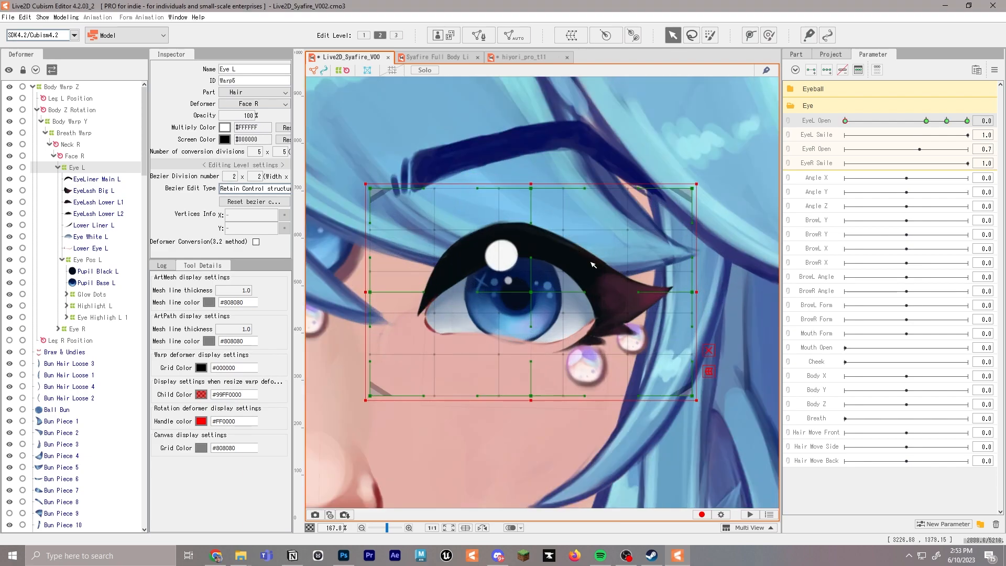
pyautogui.moveTo(589, 308); pyautogui.dragTo(589, 275)
pyautogui.moveTo(530, 155); pyautogui.dragTo(523, 474)
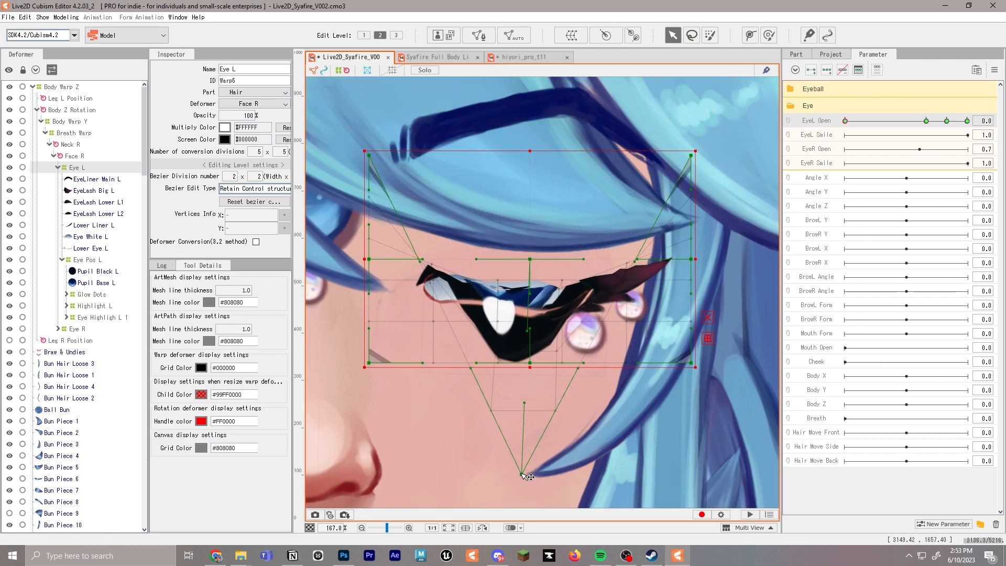
pyautogui.hotkey('ctrl', 'z')
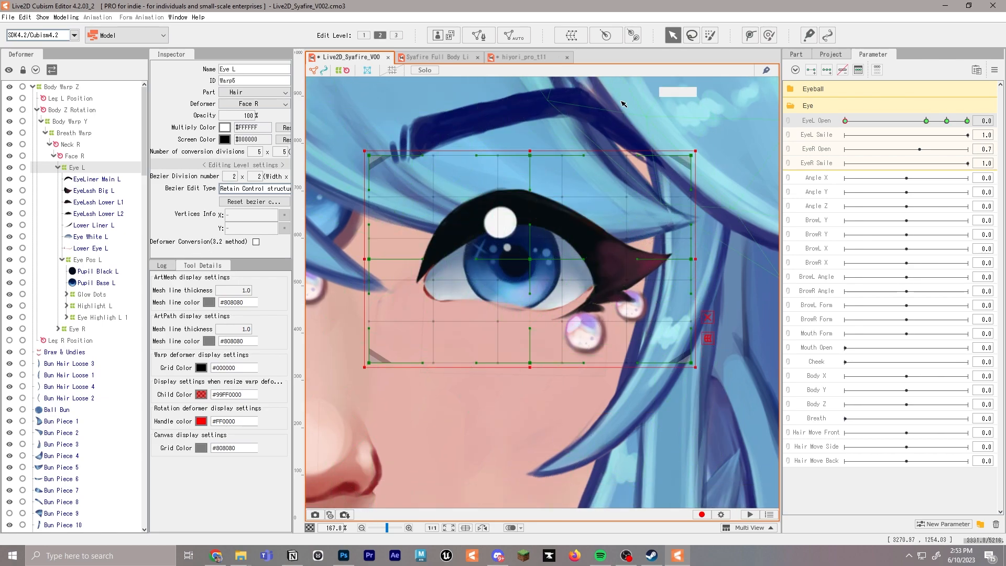
# Add EyeL Open keyforms at 0.0, 0.8, 1.0 and 1.2 for the EyeLiner Main L mesh
pyautogui.click(752, 41)
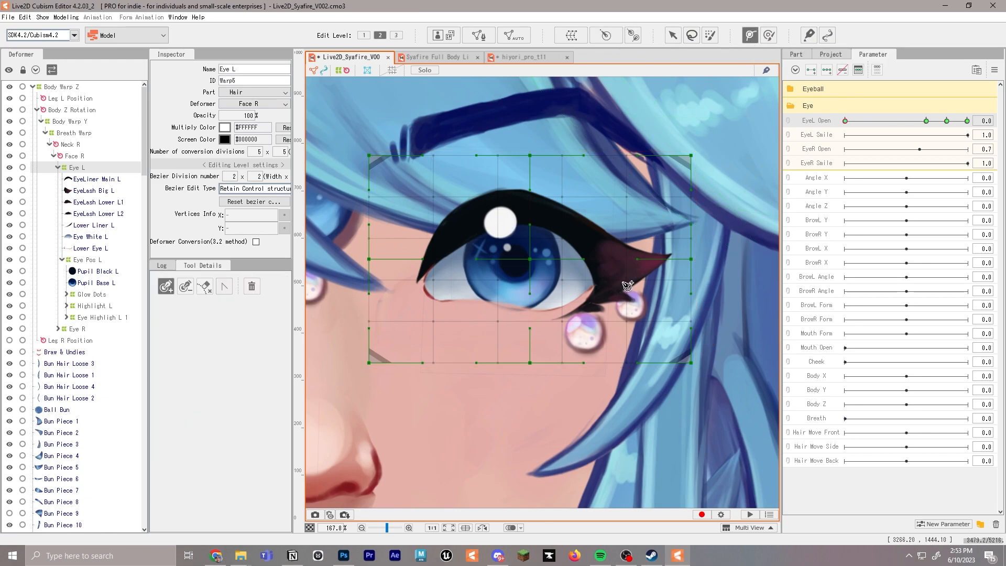
pyautogui.click(419, 288)
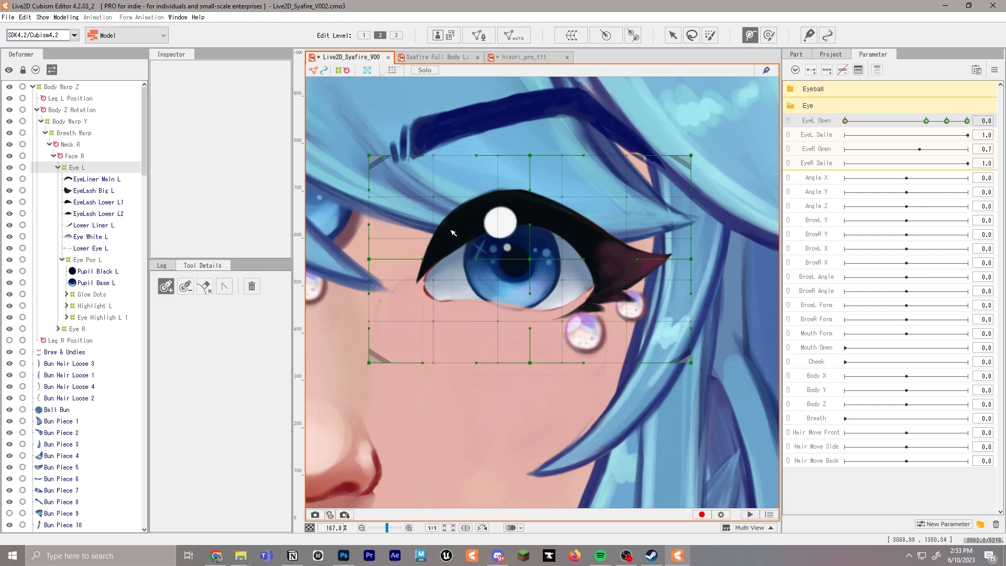
pyautogui.click(79, 179)
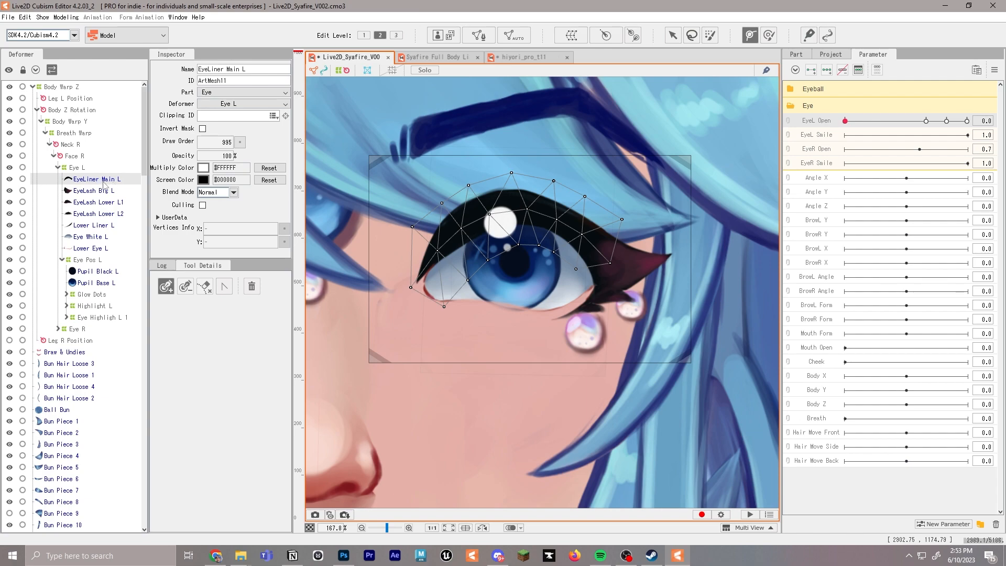
pyautogui.click(968, 121)
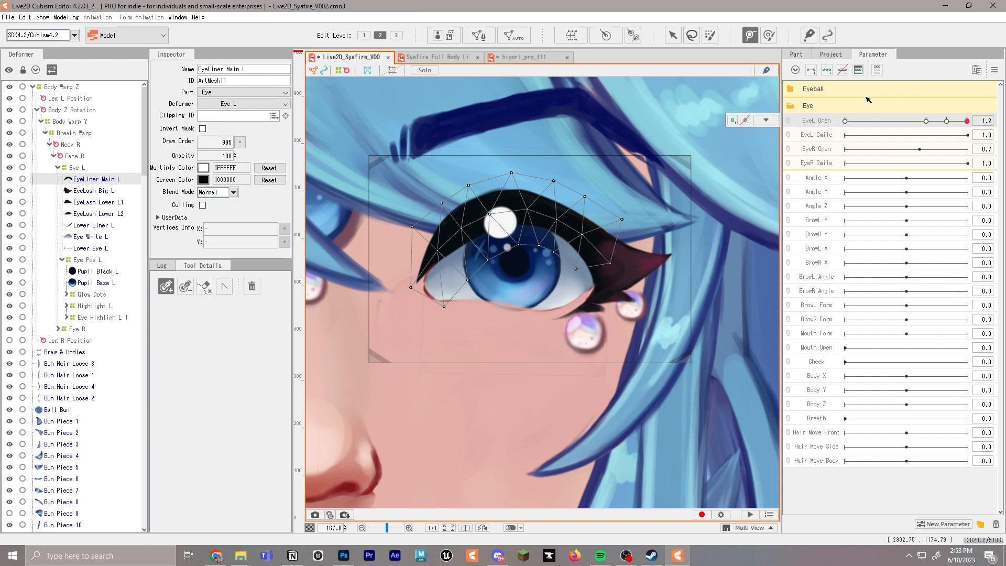
pyautogui.click(733, 121)
pyautogui.click(970, 121)
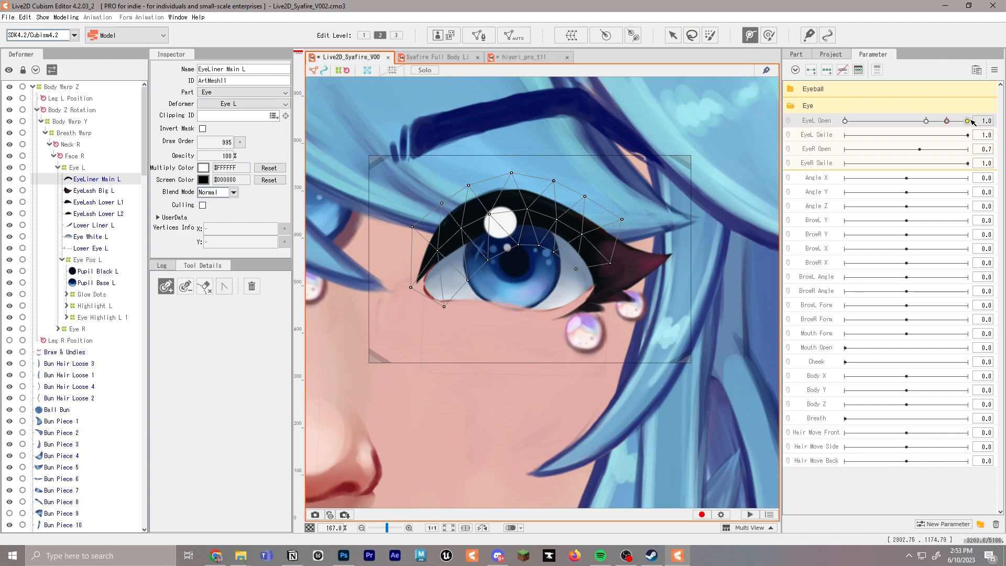
pyautogui.click(971, 121)
pyautogui.click(733, 121)
pyautogui.click(927, 121)
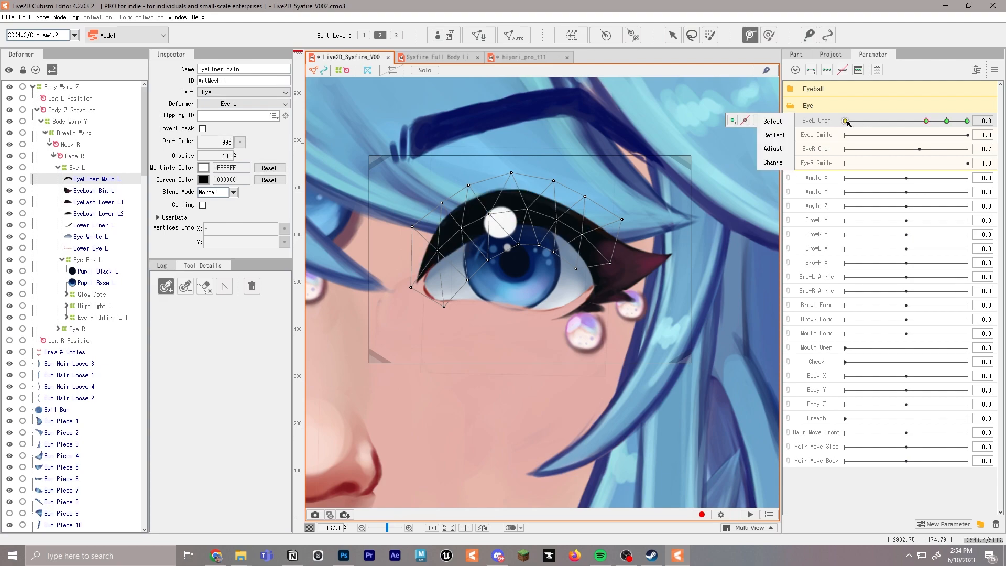
pyautogui.click(847, 121)
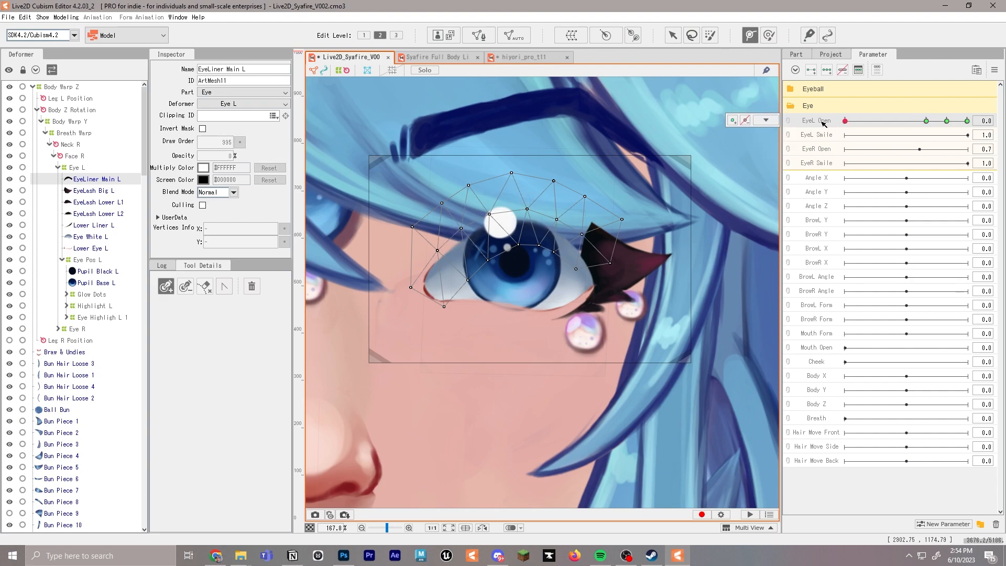
pyautogui.click(734, 121)
# At EyeL Open 1.2, raise and widen the arch of EyeLiner Main L with the points of a deform path along it
pyautogui.click(954, 121)
pyautogui.click(968, 121)
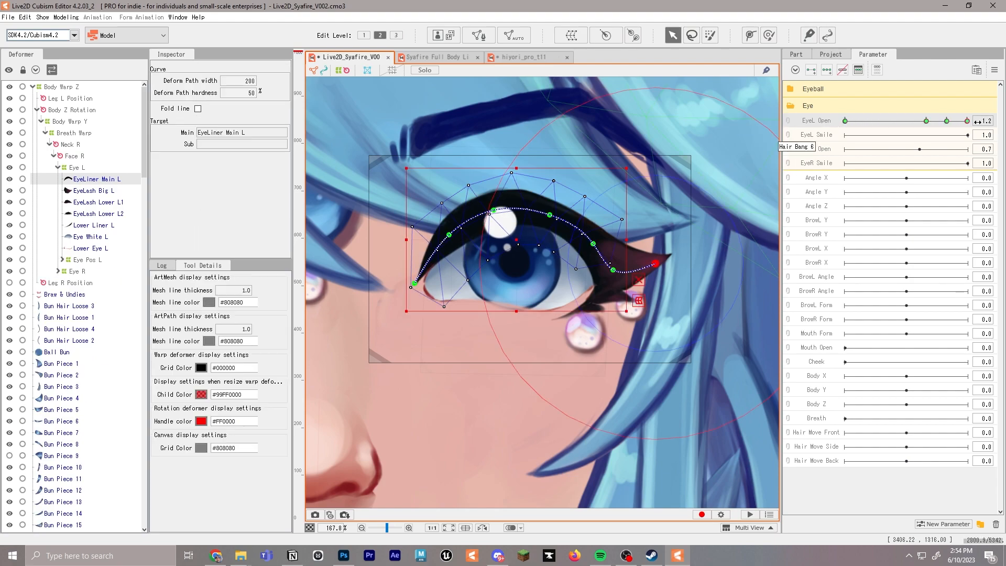
pyautogui.click(494, 205)
pyautogui.moveTo(495, 206); pyautogui.dragTo(494, 202)
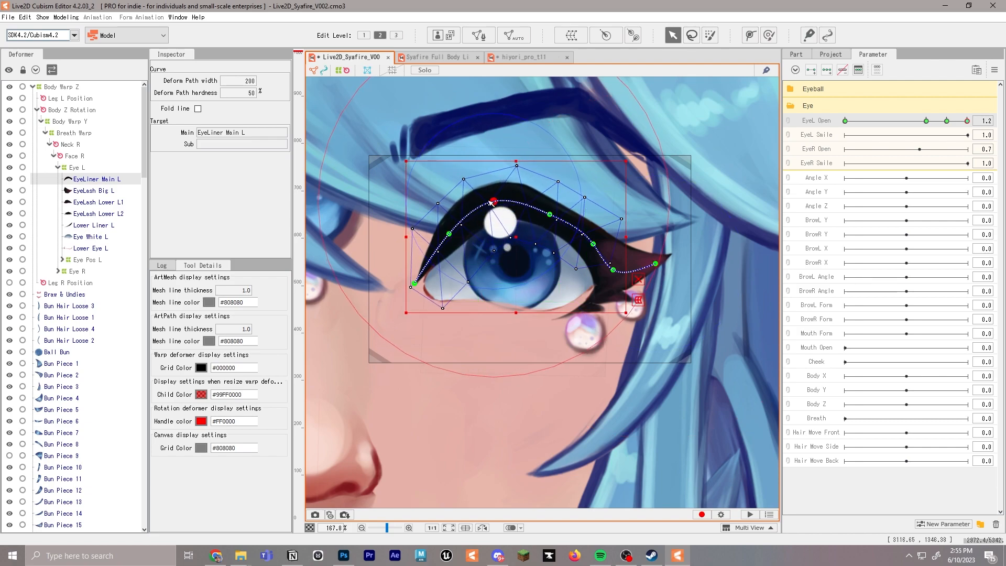
pyautogui.moveTo(454, 234); pyautogui.dragTo(448, 230)
pyautogui.moveTo(555, 217); pyautogui.dragTo(562, 214)
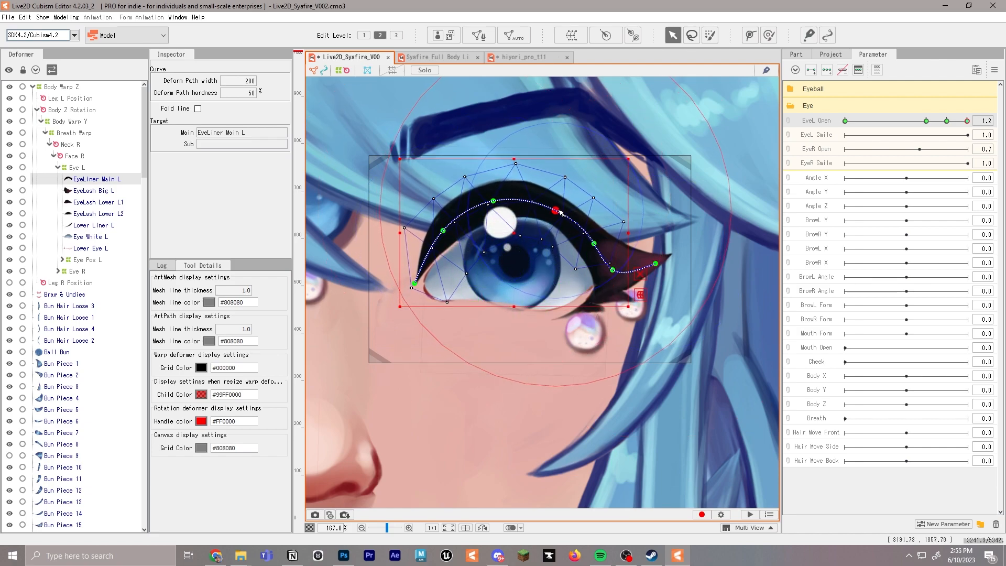
pyautogui.moveTo(595, 244); pyautogui.dragTo(658, 264)
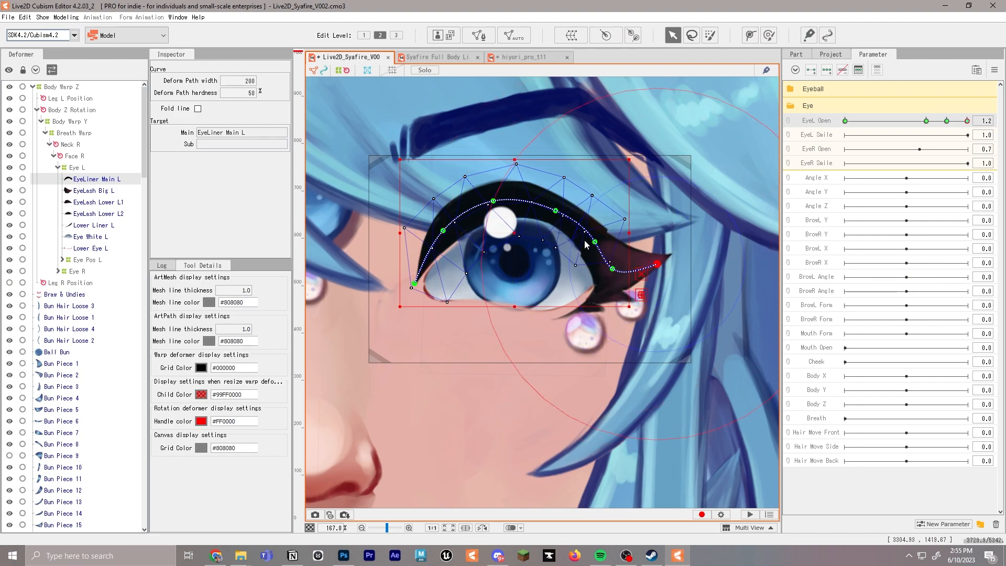
pyautogui.moveTo(594, 242); pyautogui.dragTo(593, 242)
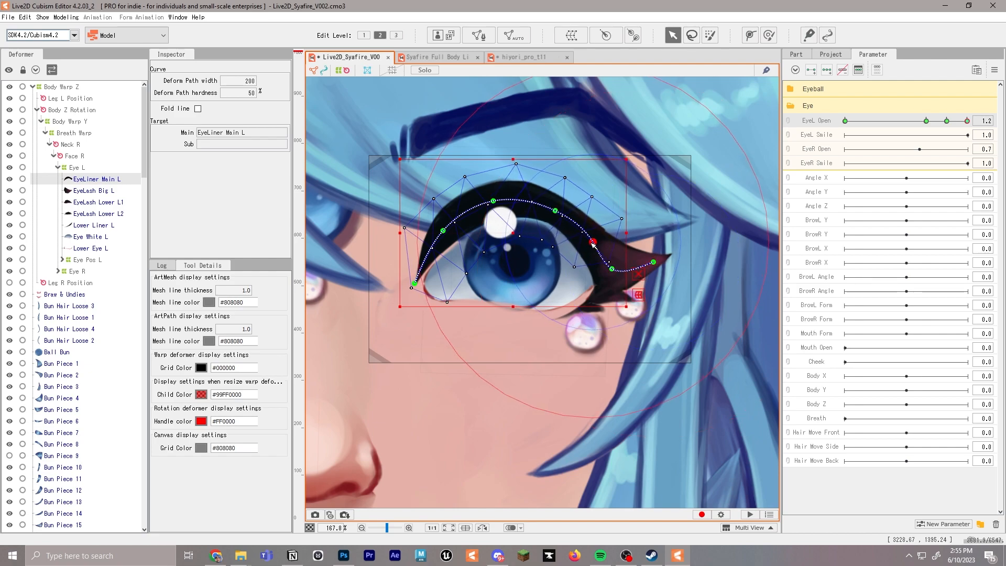
# Draw a three-point deform path along EyeLash Big L from its inner end to the outer tip
pyautogui.scroll(-3, 597, 243)
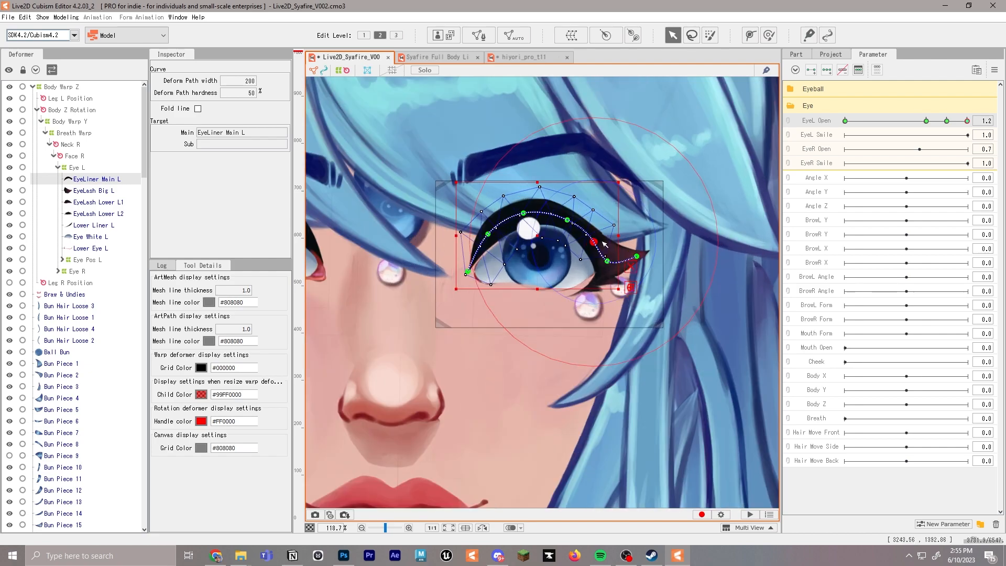
pyautogui.click(606, 245)
pyautogui.scroll(3, 606, 245)
pyautogui.click(751, 35)
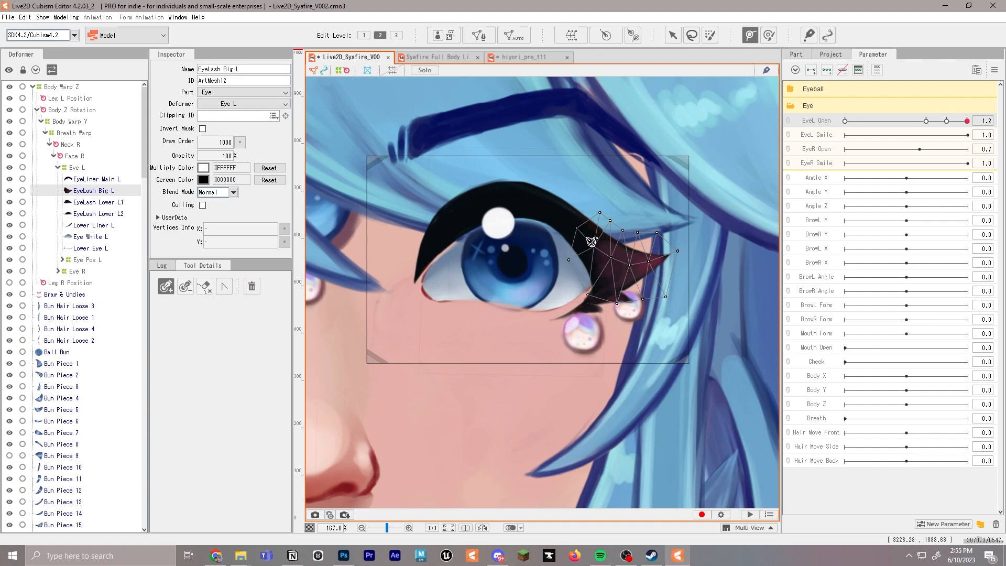
pyautogui.click(586, 240)
pyautogui.click(617, 267)
pyautogui.click(665, 259)
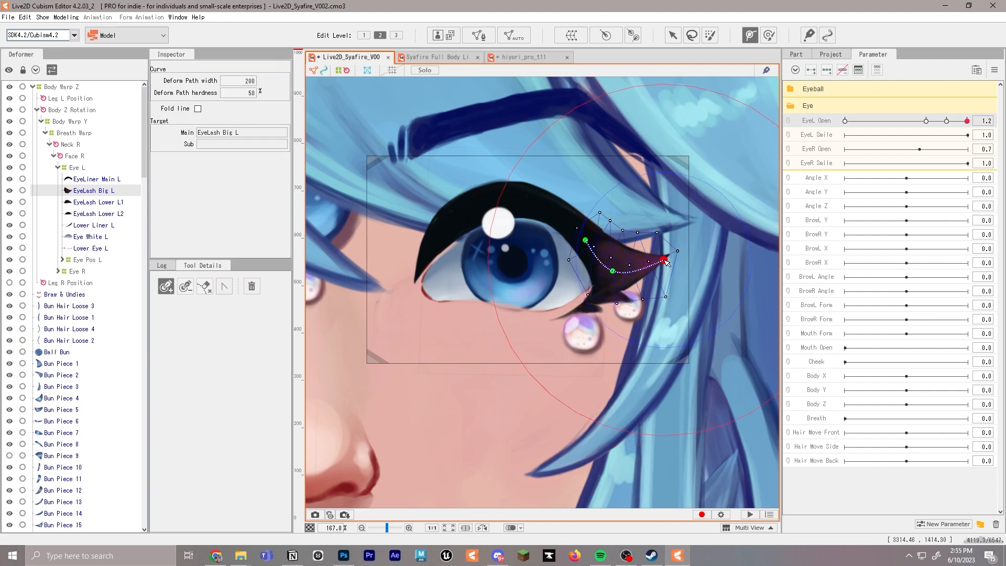
# Lift the outer tip of EyeLash Big L slightly with its deform path at EyeL Open 1.2
pyautogui.press('Escape')
pyautogui.moveTo(665, 259); pyautogui.dragTo(670, 250)
pyautogui.moveTo(968, 121)
pyautogui.mouseDown()
pyautogui.moveTo(946, 122)
pyautogui.moveTo(973, 123)
pyautogui.mouseUp()
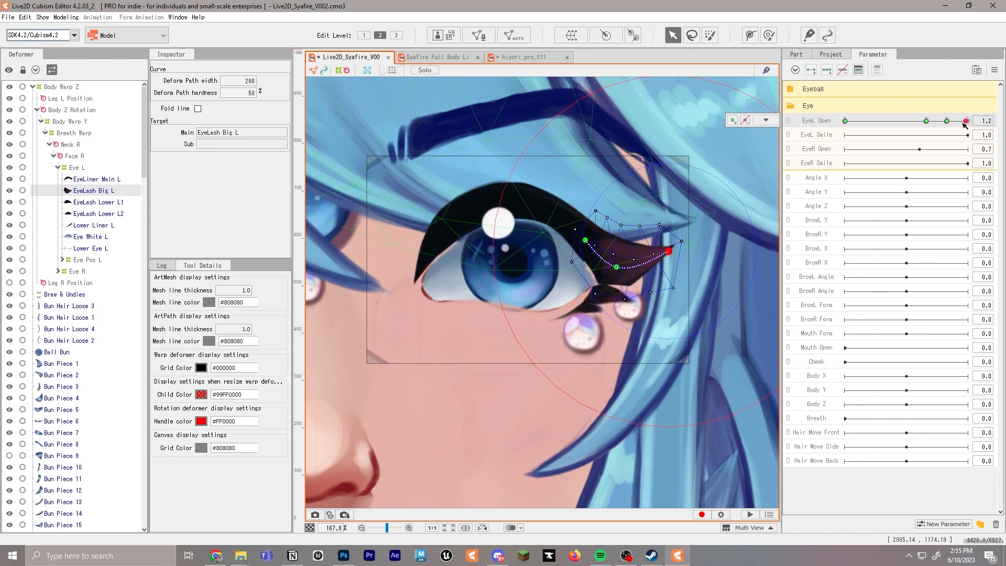
# Undo a trial stretch of Eye White L and add EyeL Open keyforms at 0.0, 0.8, 1.0 and 1.2 for it
pyautogui.click(512, 212)
pyautogui.moveTo(512, 212); pyautogui.dragTo(514, 197)
pyautogui.hotkey('ctrl', 'z')
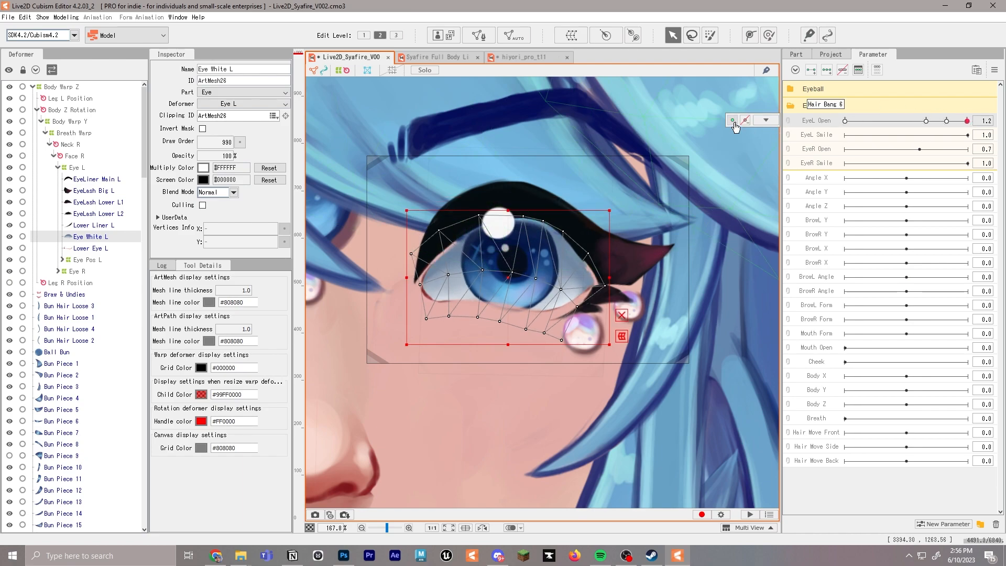
pyautogui.click(947, 121)
pyautogui.click(926, 121)
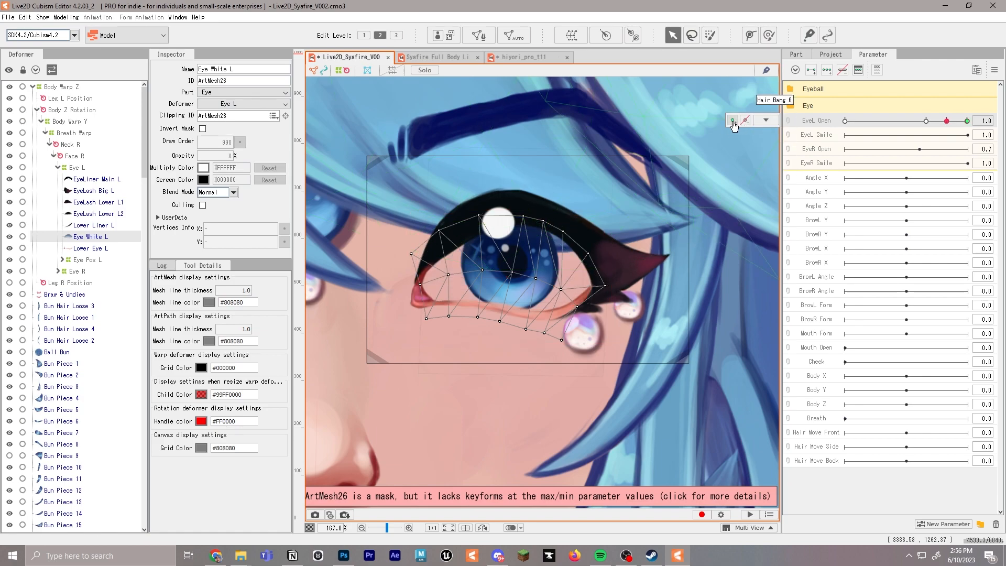
# Stretch the upper edge of Eye White L upward at EyeL Open 1.2 and try the parameter across its upper range
pyautogui.click(967, 121)
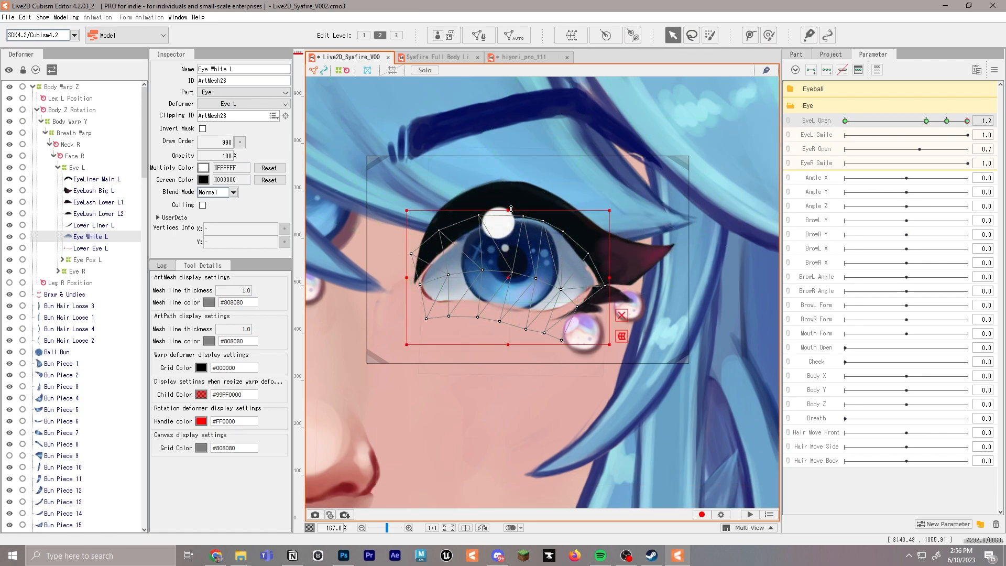
pyautogui.click(910, 121)
pyautogui.moveTo(909, 127); pyautogui.dragTo(968, 126)
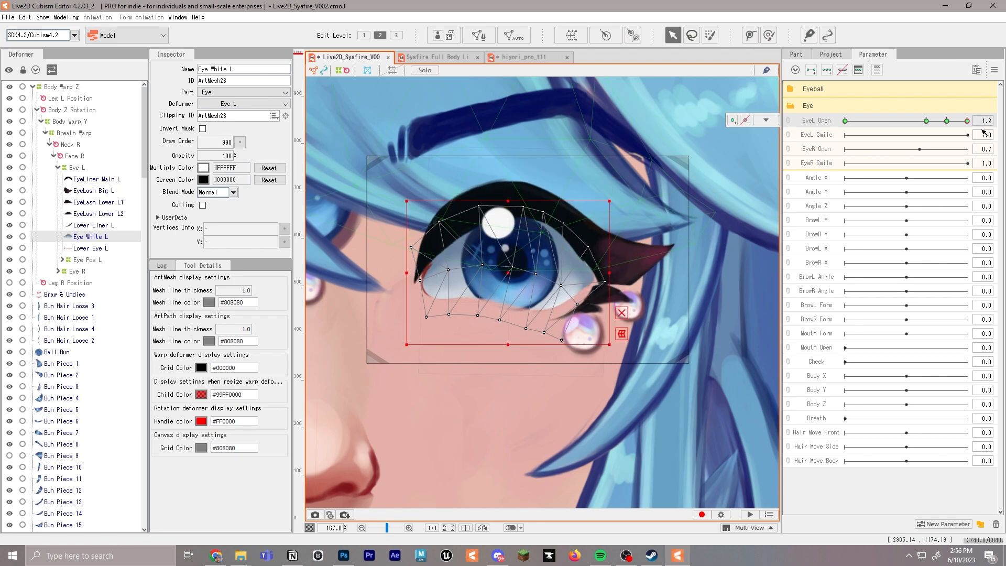
# Add EyeL Open keyforms at 0.0, 0.8, 1.0 and 1.2 for the Eye Pos L deformer and try the parameter
pyautogui.click(512, 206)
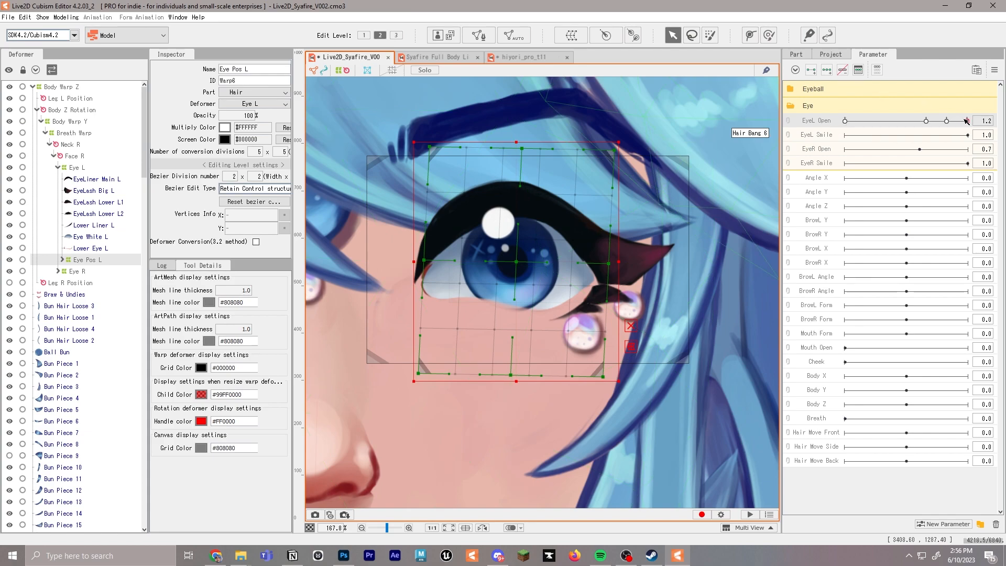
pyautogui.click(817, 121)
pyautogui.click(770, 124)
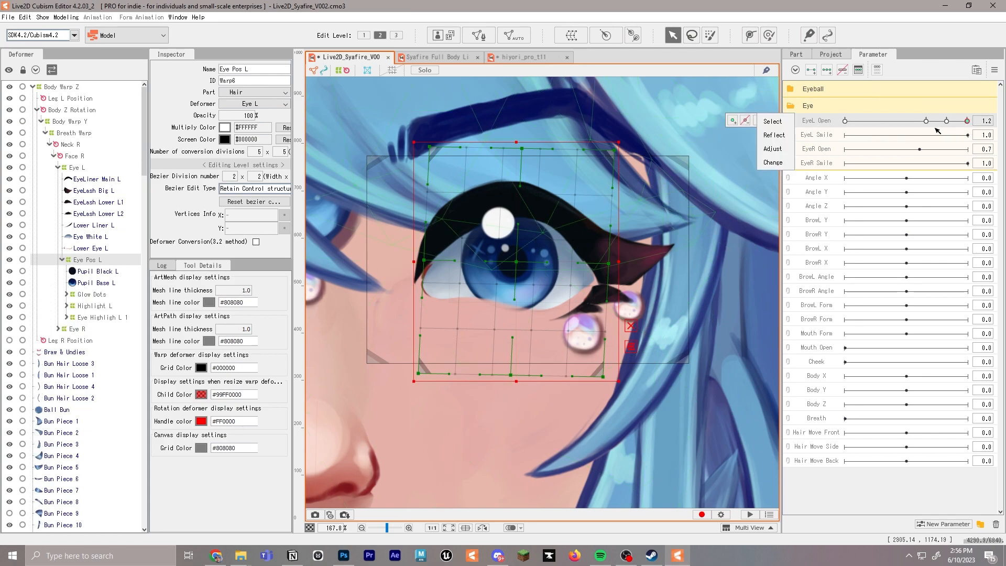
pyautogui.click(937, 130)
pyautogui.click(968, 128)
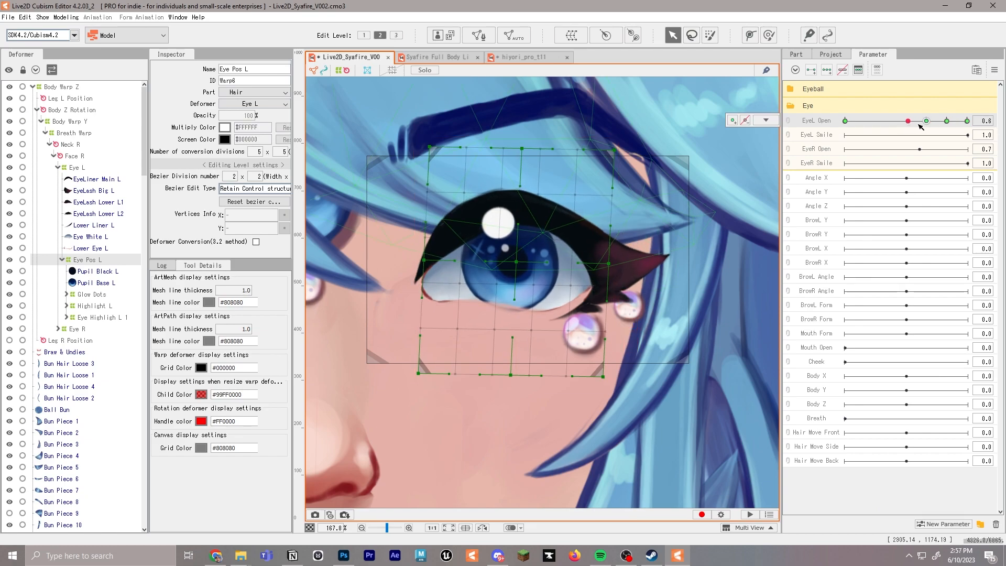
pyautogui.scroll(-2, 617, 265)
pyautogui.moveTo(967, 123); pyautogui.dragTo(930, 123)
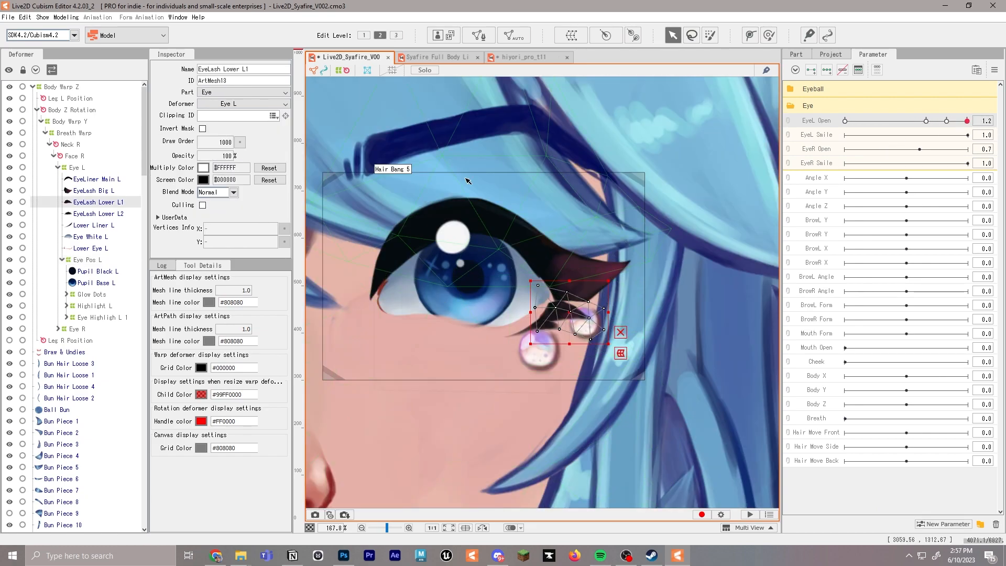
# Draw a three-point deform path along EyeLash Lower L1
pyautogui.click(751, 35)
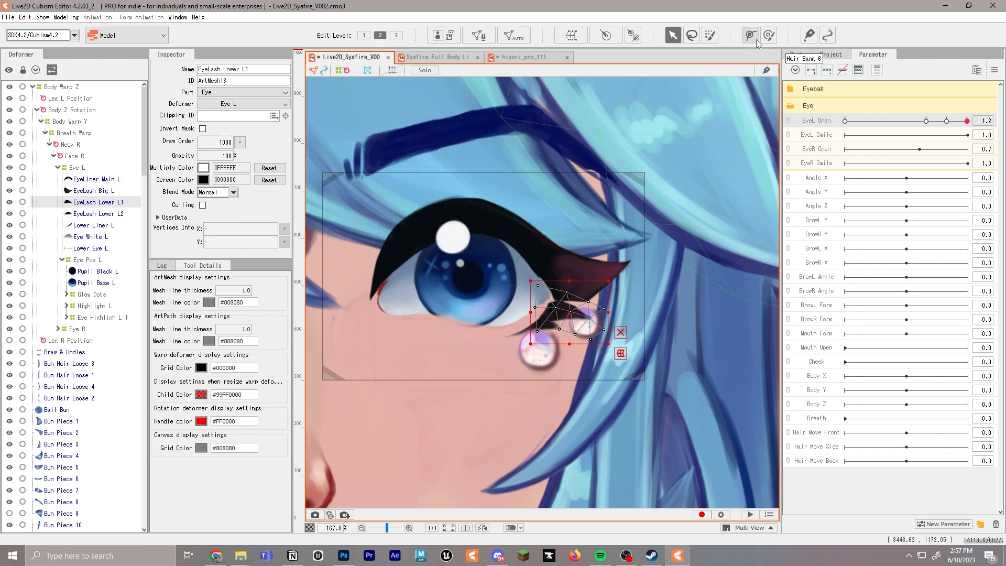
pyautogui.click(552, 311)
pyautogui.click(571, 310)
pyautogui.click(586, 317)
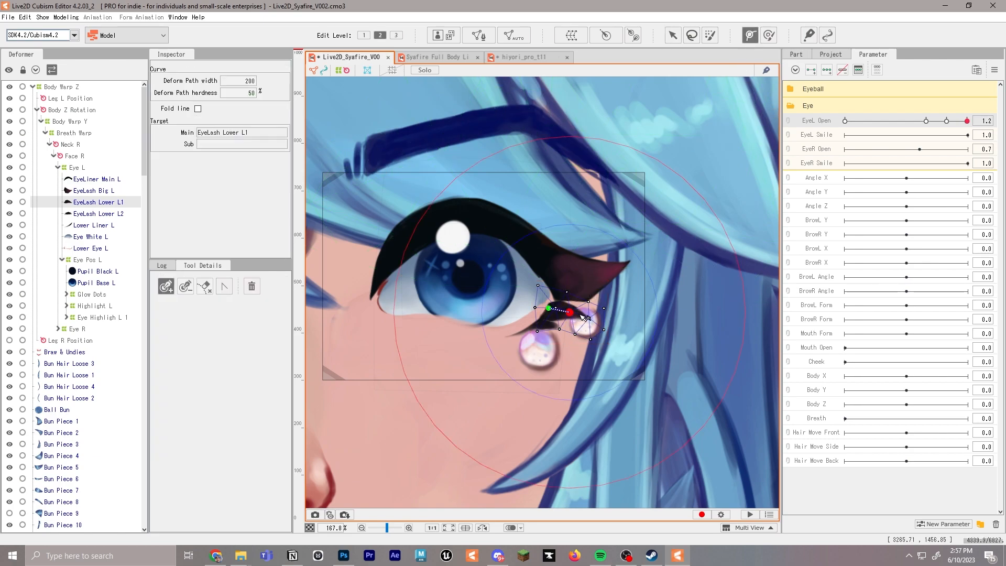
# Draw a two-point deform path along EyeLash Lower L2
pyautogui.click(98, 214)
pyautogui.click(533, 324)
pyautogui.click(548, 326)
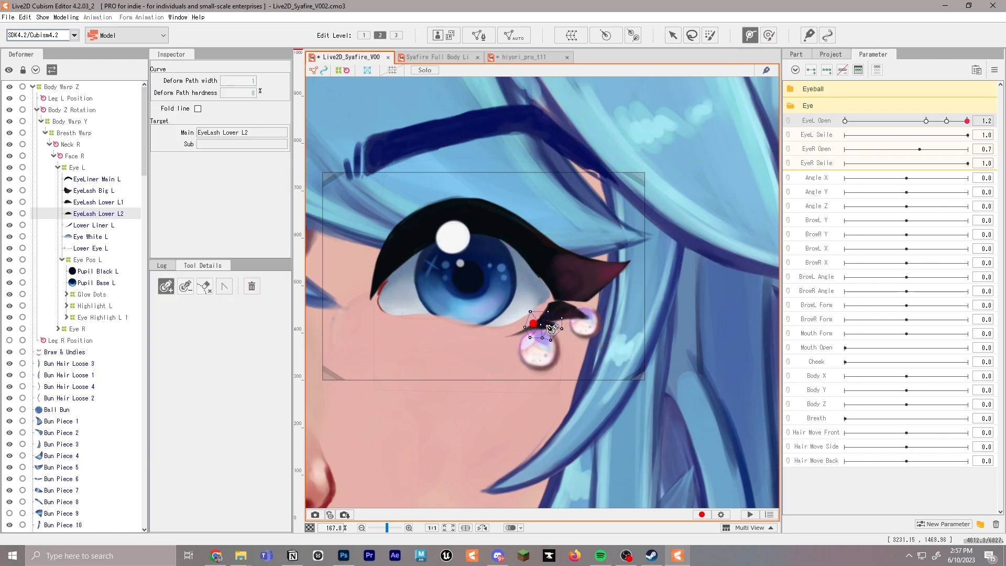
# Add EyeL Open keyforms at 0.0, 0.8, 1.0 and 1.2 for EyeLash Lower L1
pyautogui.click(563, 315)
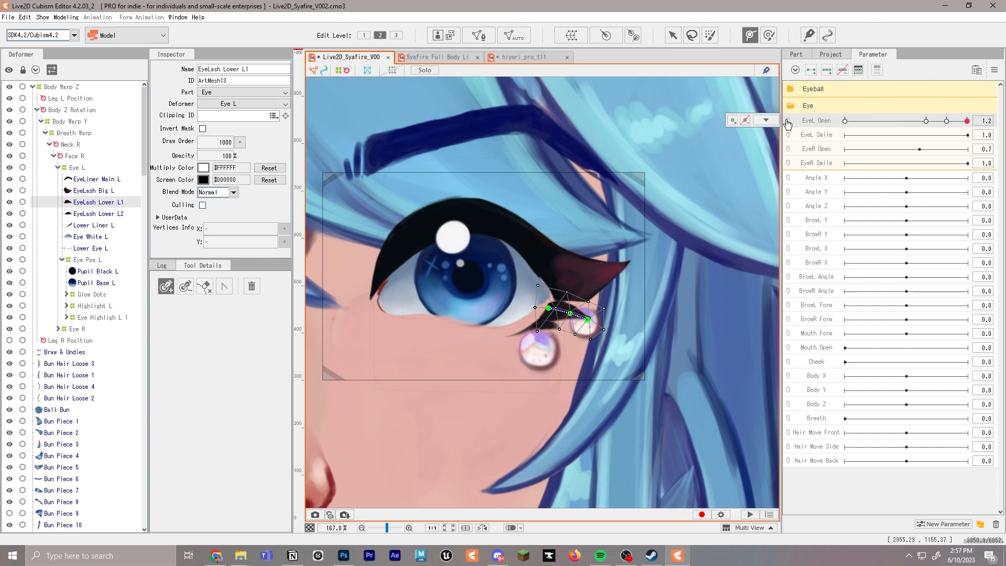
pyautogui.click(938, 122)
pyautogui.click(846, 122)
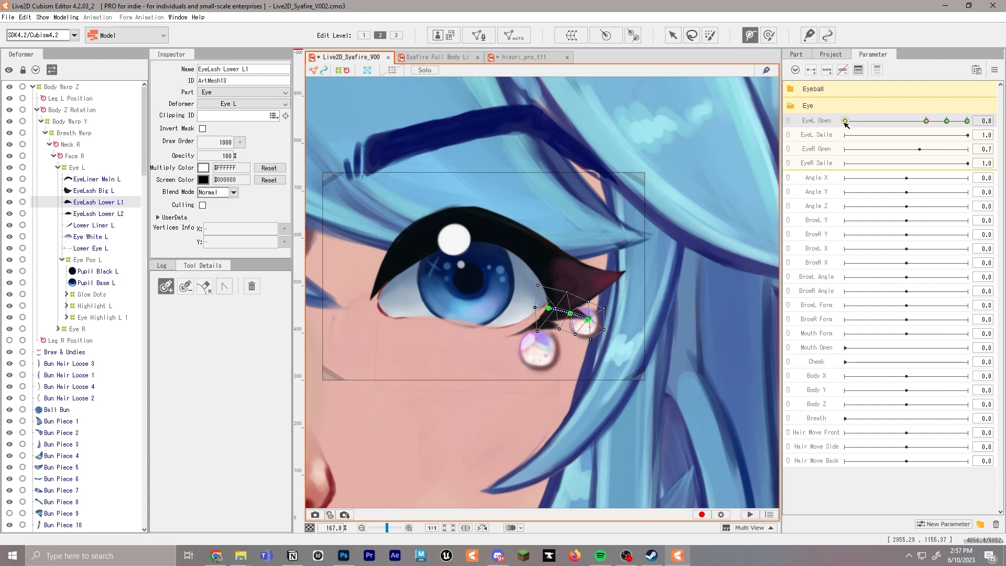
# Reshape EyeLash Lower L1 with its deform path points at EyeL Open 0.0 and 1.2
pyautogui.click(671, 35)
pyautogui.click(572, 312)
pyautogui.moveTo(572, 312)
pyautogui.mouseDown()
pyautogui.moveTo(555, 308)
pyautogui.moveTo(575, 302)
pyautogui.mouseUp()
pyautogui.click(968, 121)
pyautogui.click(570, 313)
pyautogui.scroll(5, 572, 313)
pyautogui.moveTo(637, 333); pyautogui.dragTo(638, 335)
pyautogui.scroll(-2, 639, 335)
# Add EyeL Open keyforms at 0.0, 0.8, 1.0 and 1.2 for EyeLash Lower L2
pyautogui.click(527, 354)
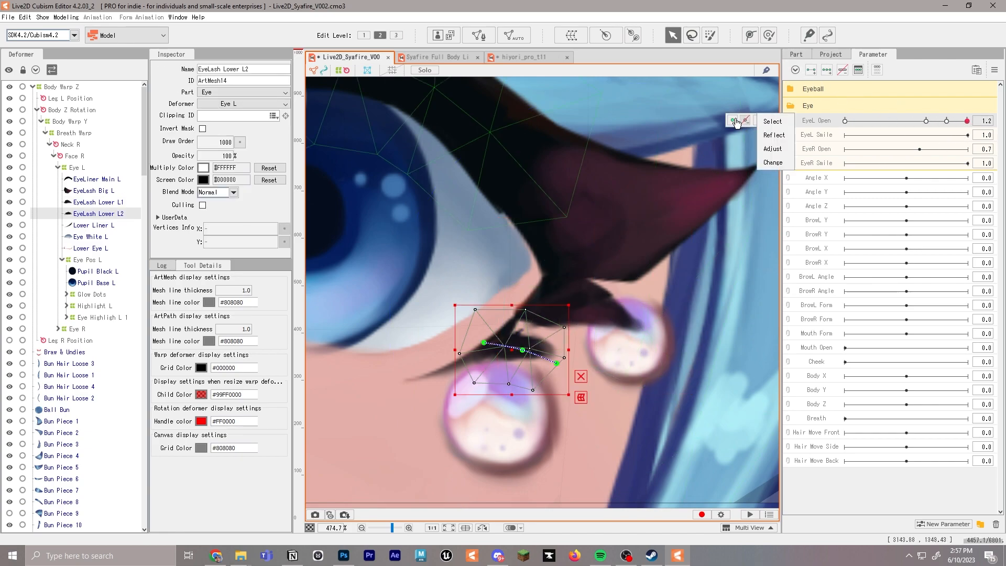
pyautogui.click(945, 123)
pyautogui.click(732, 120)
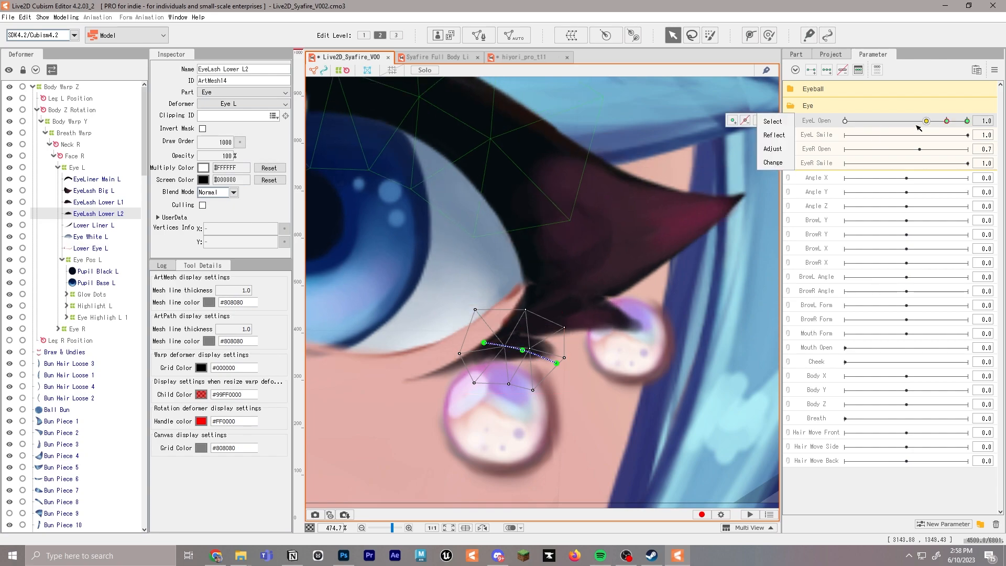
pyautogui.click(733, 121)
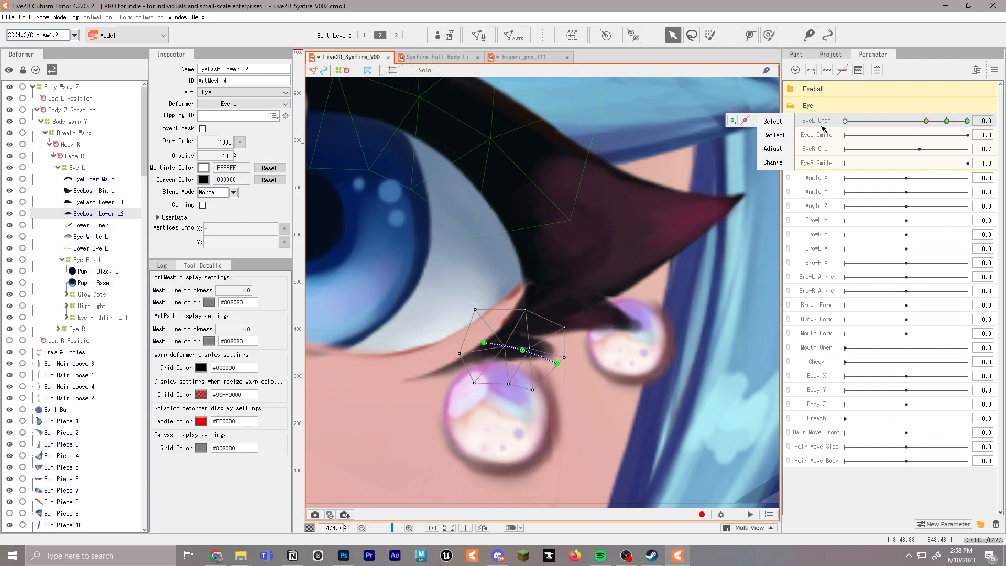
# Raise the deform path points of EyeLash Lower L2 at EyeL Open 1.2 and try the parameter
pyautogui.click(967, 121)
pyautogui.scroll(2, 529, 351)
pyautogui.moveTo(517, 350); pyautogui.dragTo(523, 327)
pyautogui.moveTo(579, 376); pyautogui.dragTo(601, 362)
pyautogui.scroll(-4, 608, 348)
pyautogui.moveTo(935, 121); pyautogui.dragTo(972, 136)
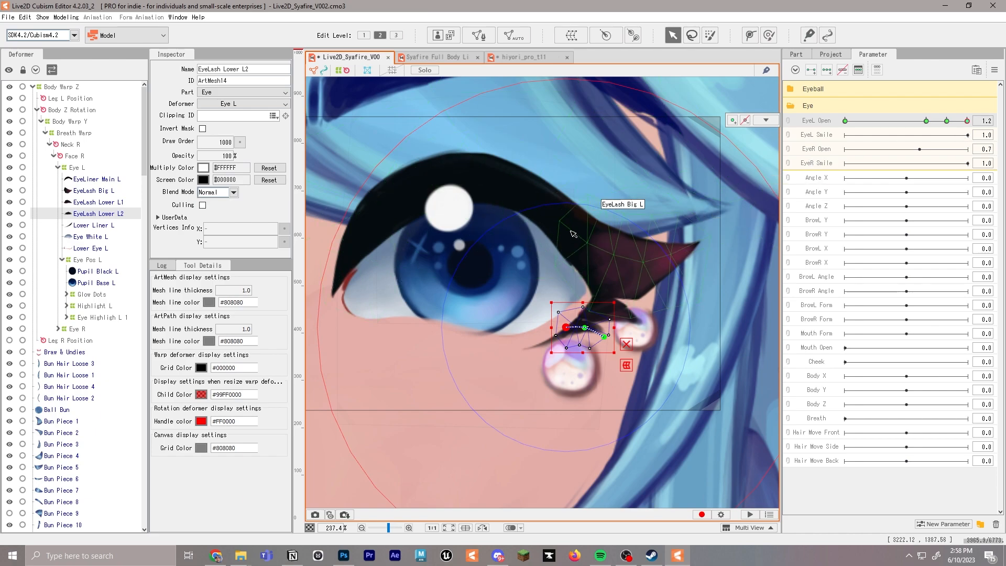
# Nudge the mesh vertex near the outer corner of EyeLiner Main L at EyeL Open 1.2
pyautogui.click(626, 223)
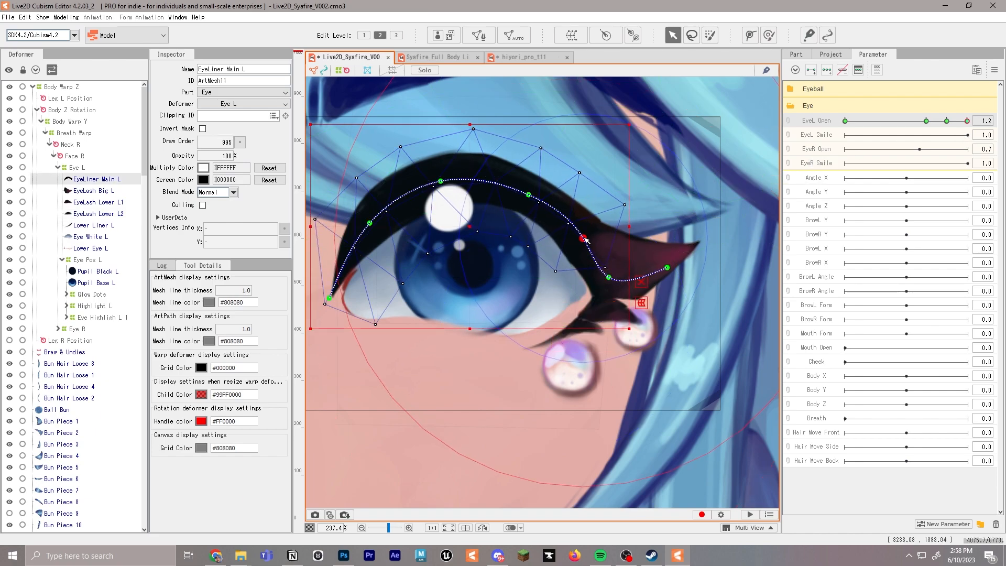
pyautogui.click(626, 208)
pyautogui.click(625, 209)
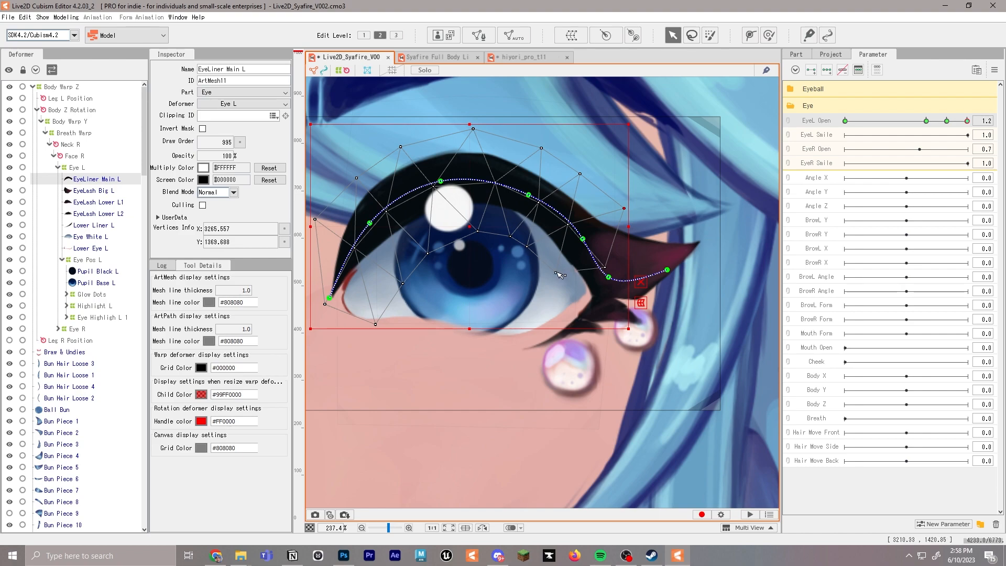
pyautogui.moveTo(966, 121)
pyautogui.mouseDown()
pyautogui.moveTo(910, 122)
pyautogui.moveTo(968, 121)
pyautogui.mouseUp()
# Draw a three-point deform path along Lower Liner L and undo the last edit
pyautogui.click(587, 307)
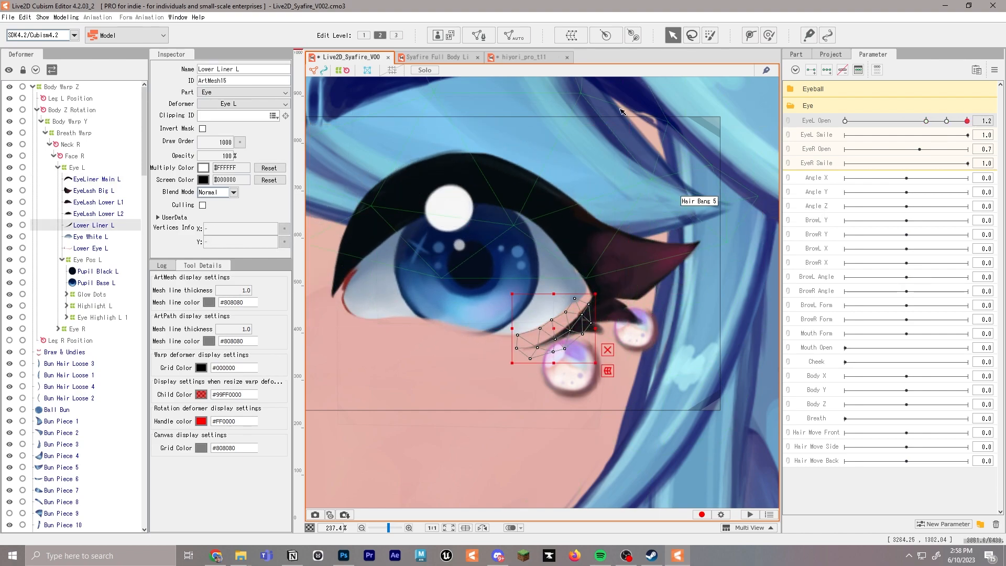
pyautogui.click(752, 37)
pyautogui.click(583, 317)
pyautogui.click(566, 334)
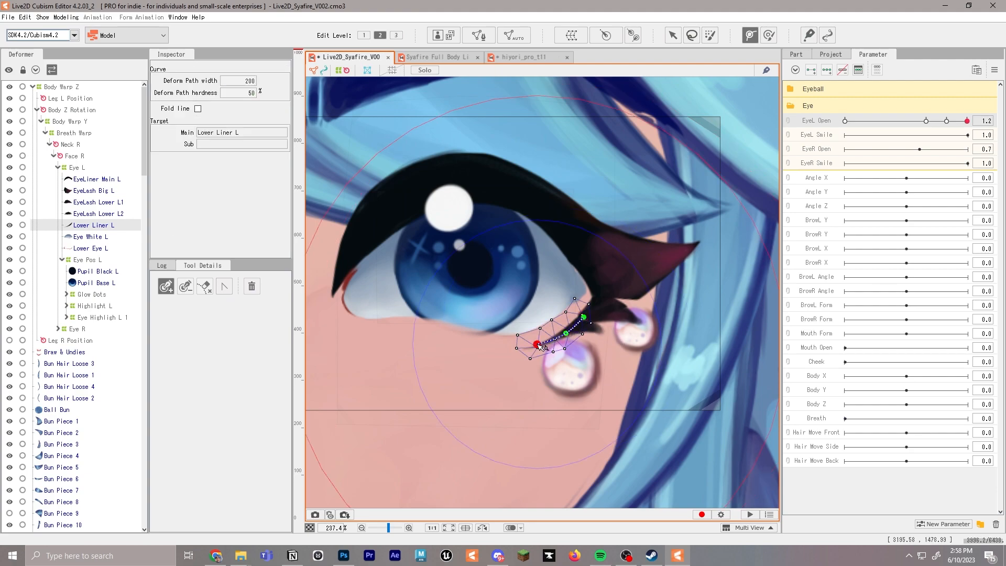
pyautogui.click(673, 36)
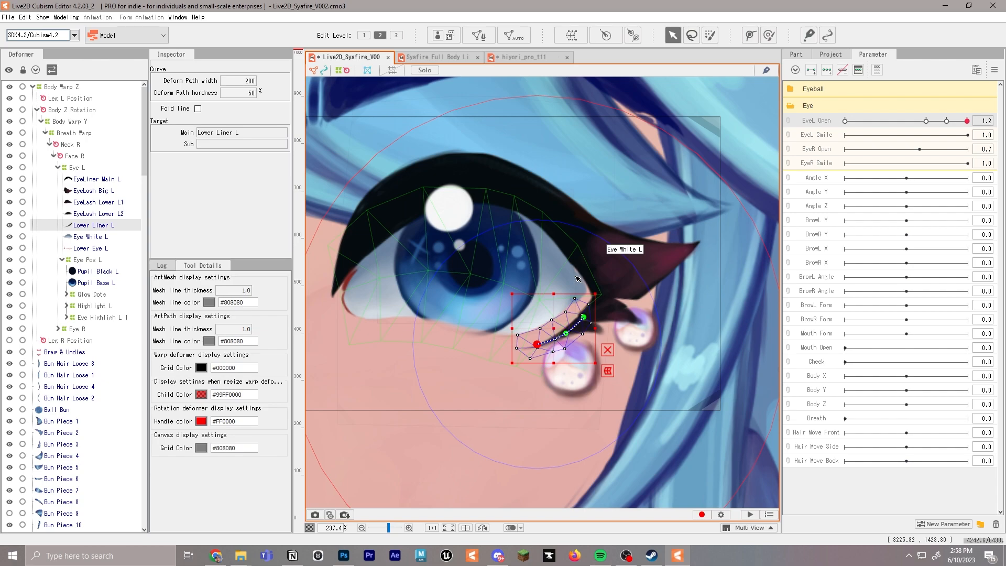
pyautogui.hotkey('ctrl', 'z')
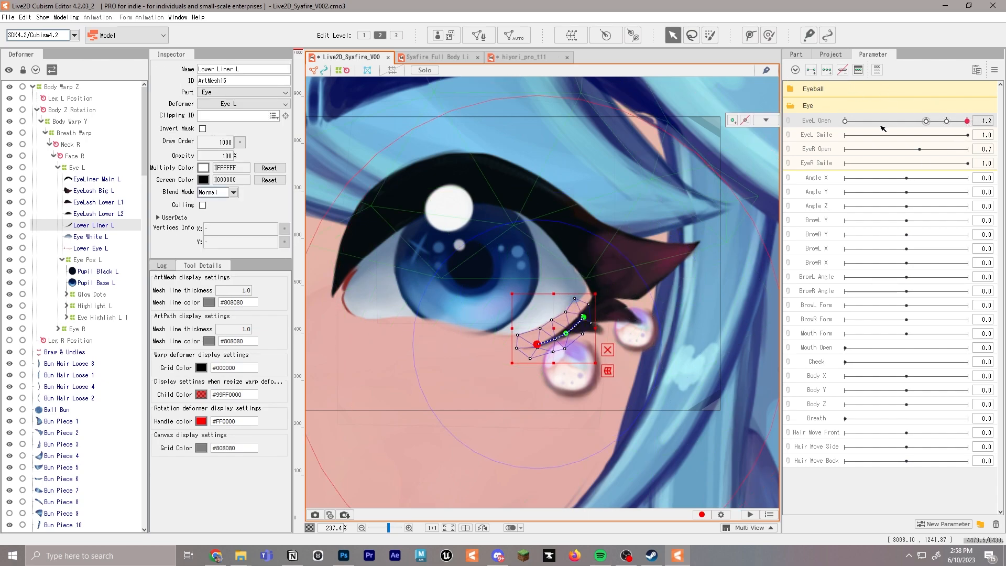
# Add EyeL Open keyforms at 0.0, 0.8, 1.0 and 1.2 for Lower Liner L and raise its path ends at 1.2
pyautogui.click(845, 121)
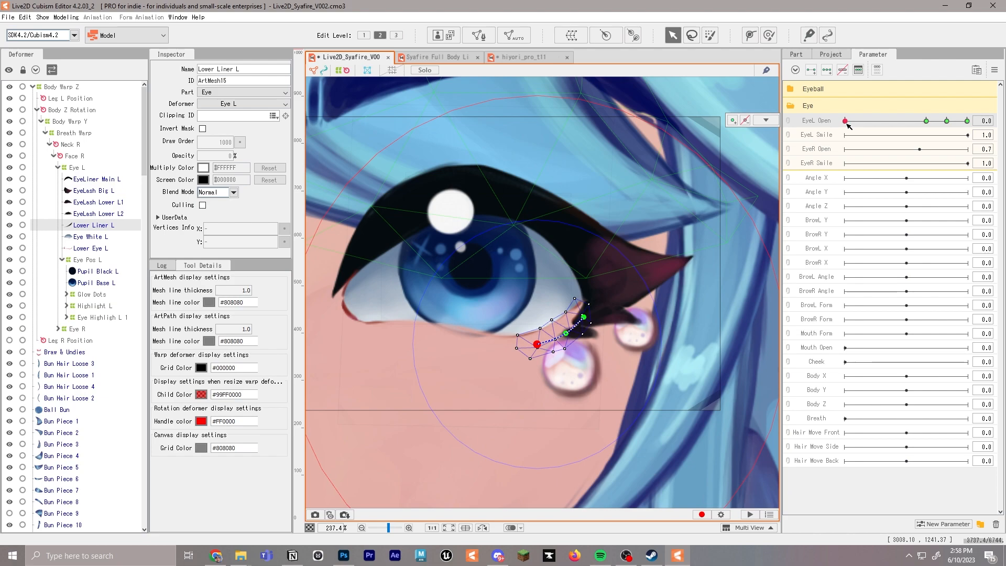
pyautogui.click(584, 318)
pyautogui.click(970, 122)
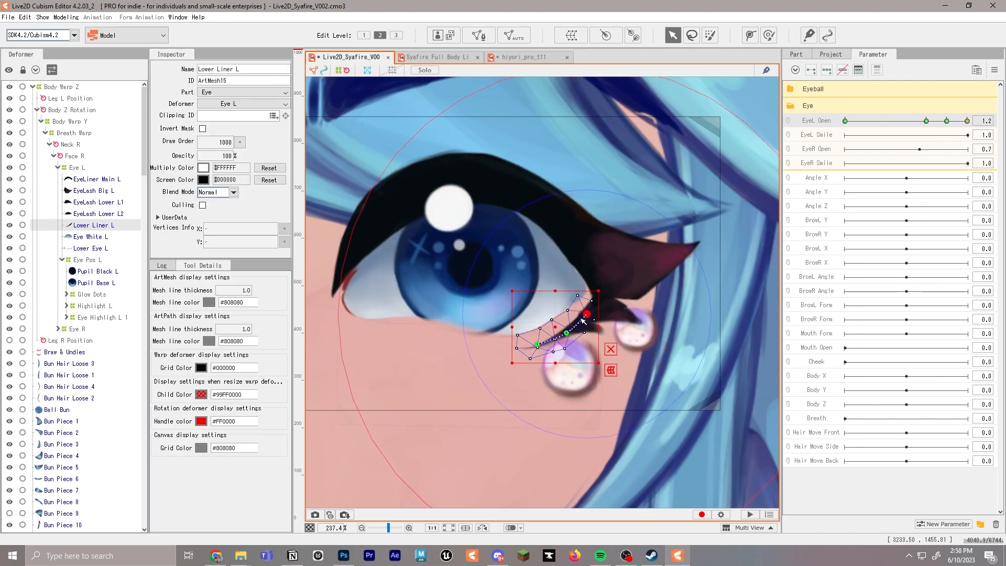
pyautogui.click(542, 345)
pyautogui.moveTo(541, 345); pyautogui.dragTo(538, 338)
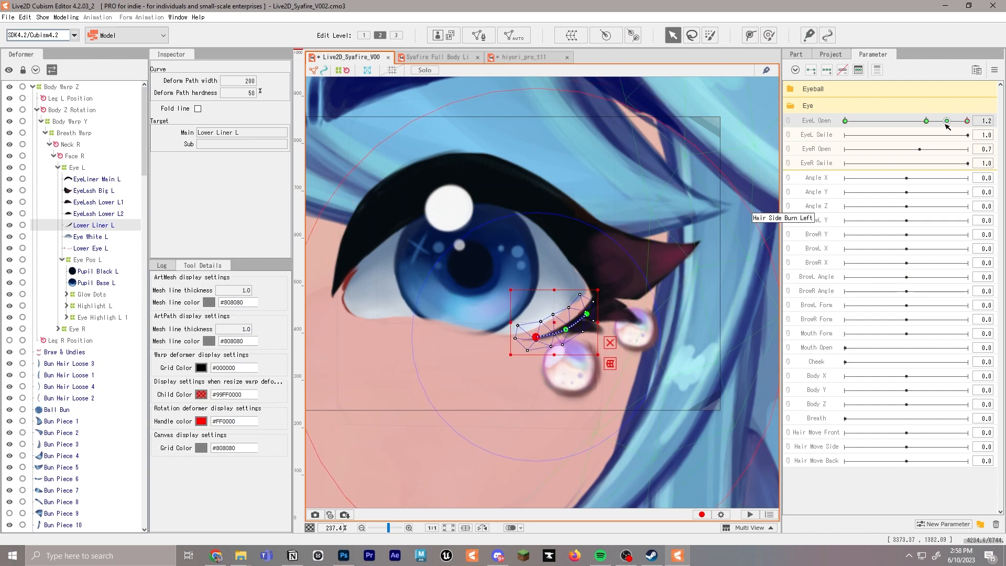
pyautogui.moveTo(945, 125); pyautogui.dragTo(903, 122)
pyautogui.moveTo(967, 121)
pyautogui.mouseDown()
pyautogui.moveTo(914, 123)
pyautogui.moveTo(982, 120)
pyautogui.mouseUp()
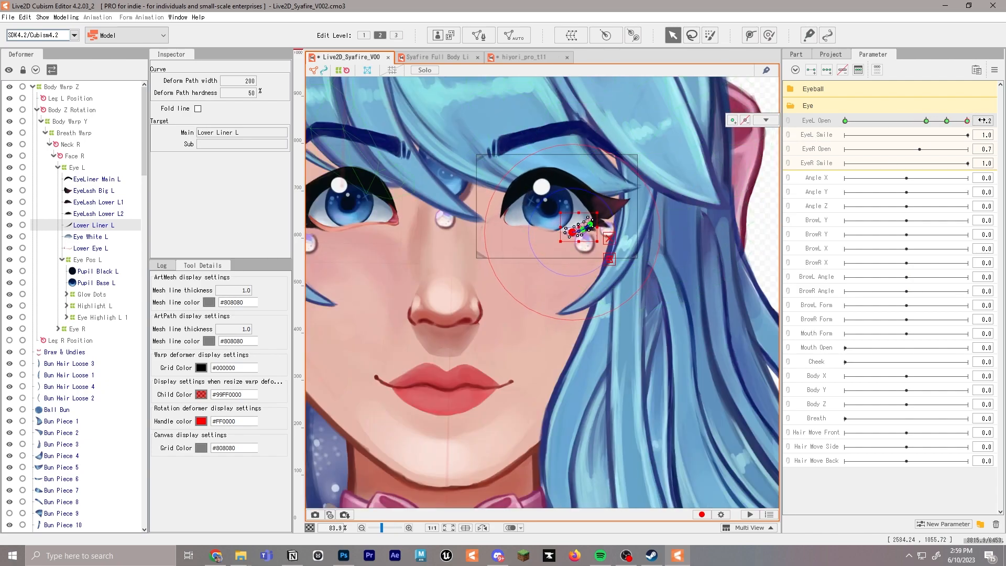
# Bend the EyeLiner Main L deform path down onto the lower lid at EyeL Open 0.0 to form the closed lash line
pyautogui.scroll(2, 577, 200)
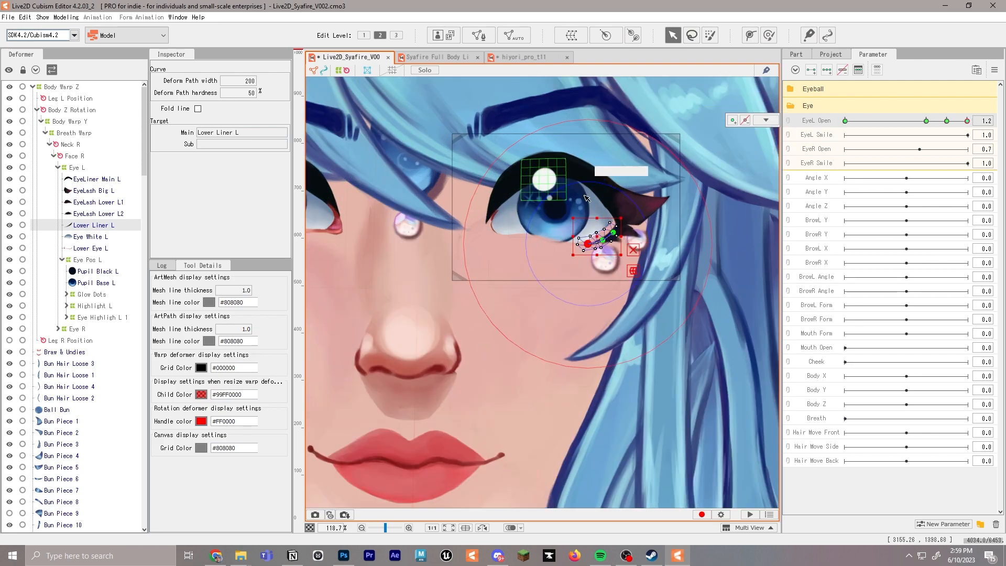
pyautogui.scroll(2, 576, 199)
pyautogui.moveTo(955, 122); pyautogui.dragTo(850, 121)
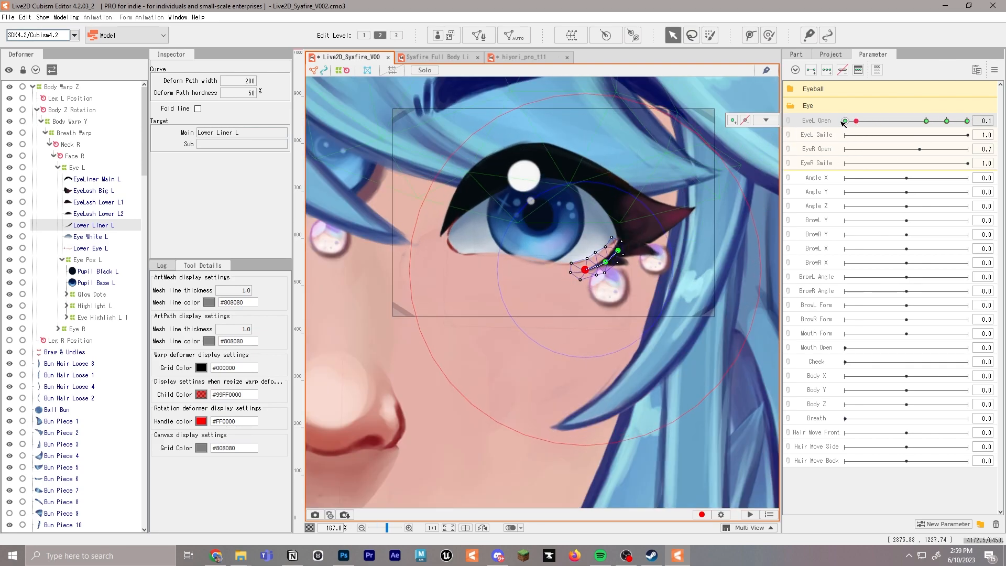
pyautogui.click(487, 182)
pyautogui.moveTo(473, 189); pyautogui.dragTo(479, 239)
pyautogui.moveTo(518, 166); pyautogui.dragTo(532, 209)
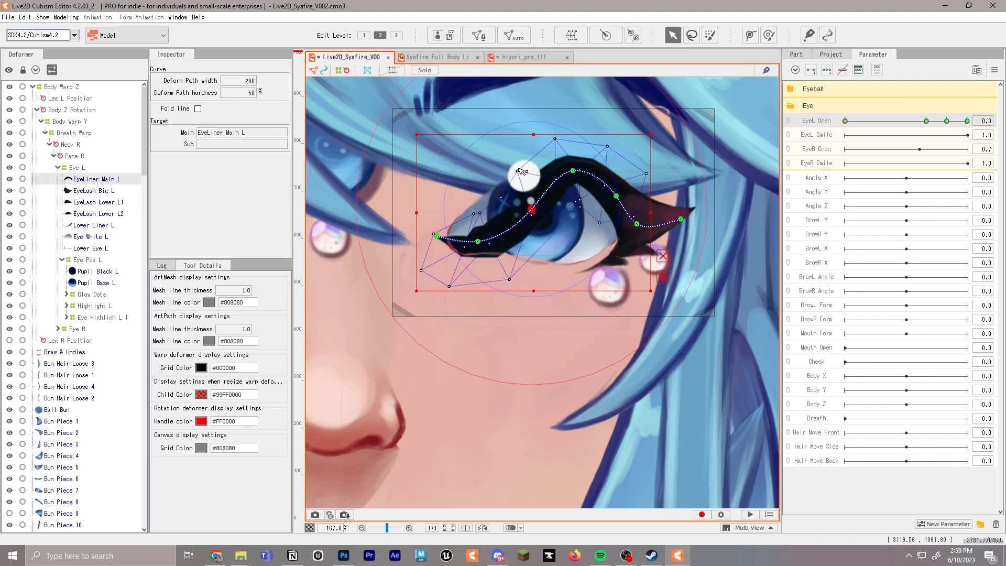
pyautogui.scroll(8, 531, 218)
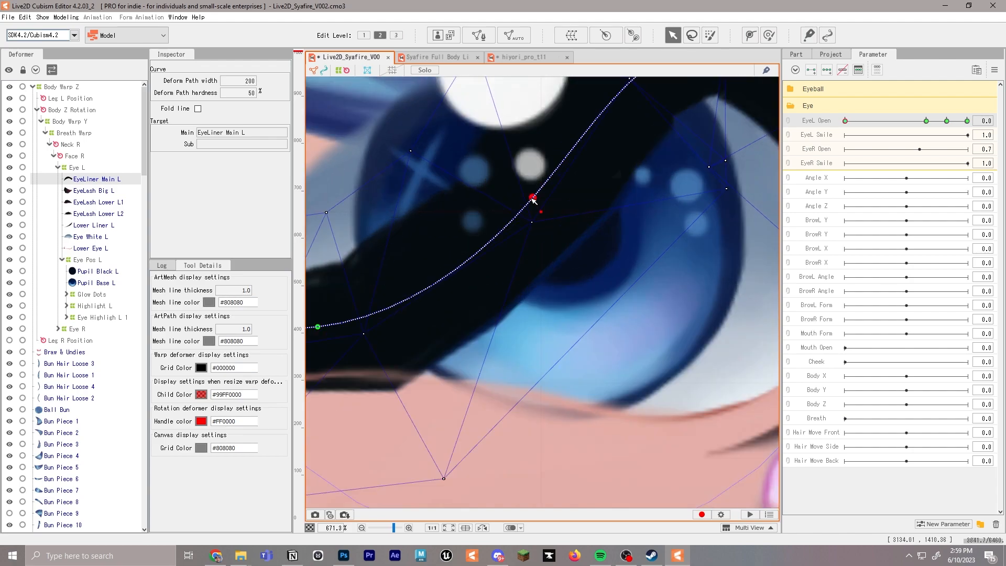
pyautogui.scroll(-7, 564, 375)
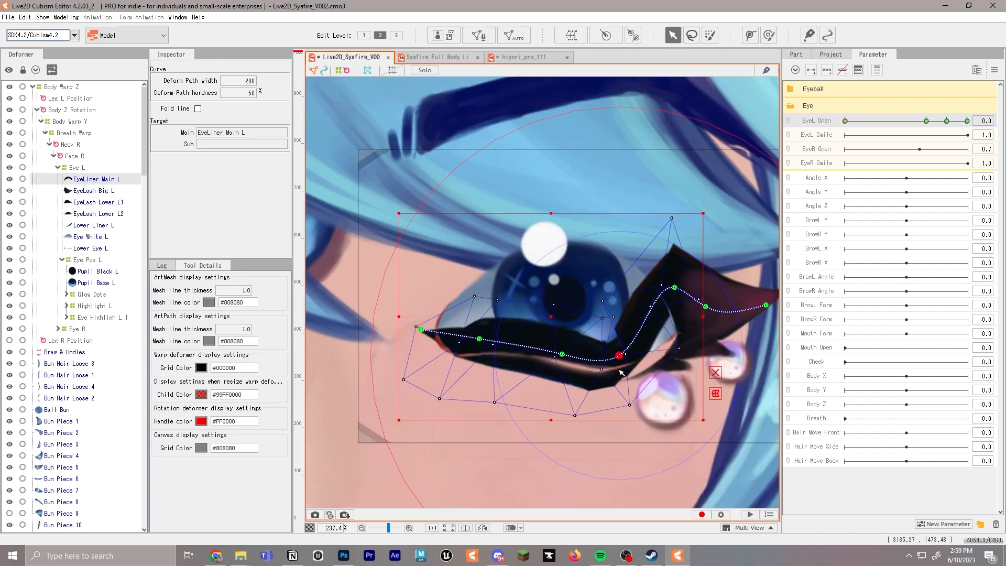
pyautogui.moveTo(697, 334); pyautogui.dragTo(699, 337)
pyautogui.scroll(-2, 702, 339)
pyautogui.moveTo(632, 314); pyautogui.dragTo(629, 310)
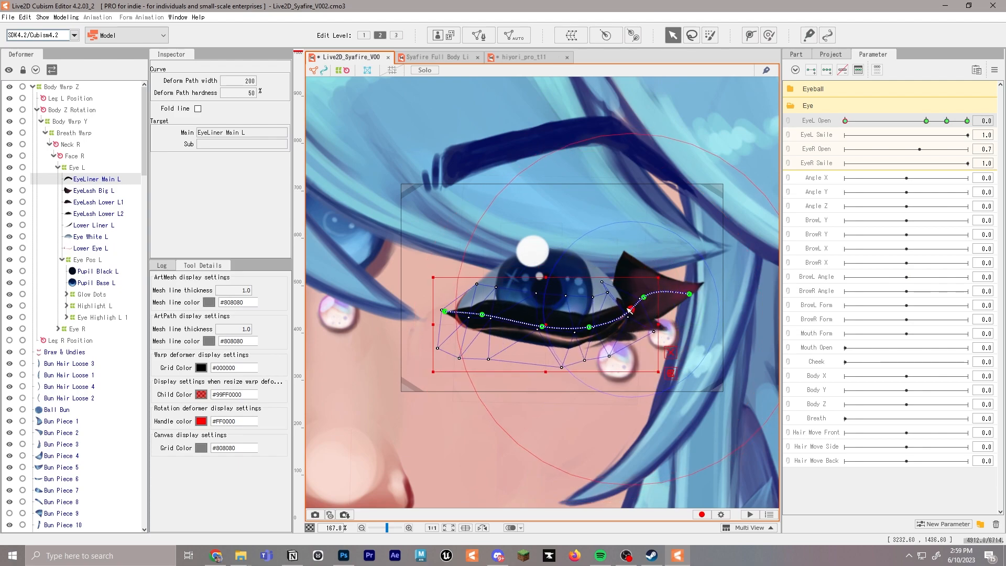
# Lower the inner end of EyeLash Big L onto the closed lash line at EyeL Open 0.0 and adjust its mesh vertices
pyautogui.click(89, 192)
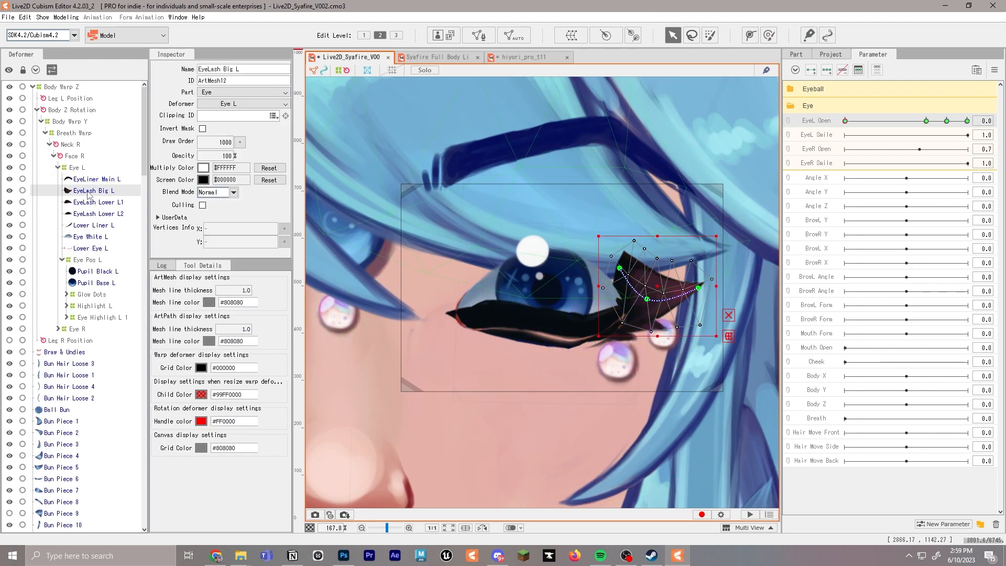
pyautogui.click(968, 121)
pyautogui.click(850, 122)
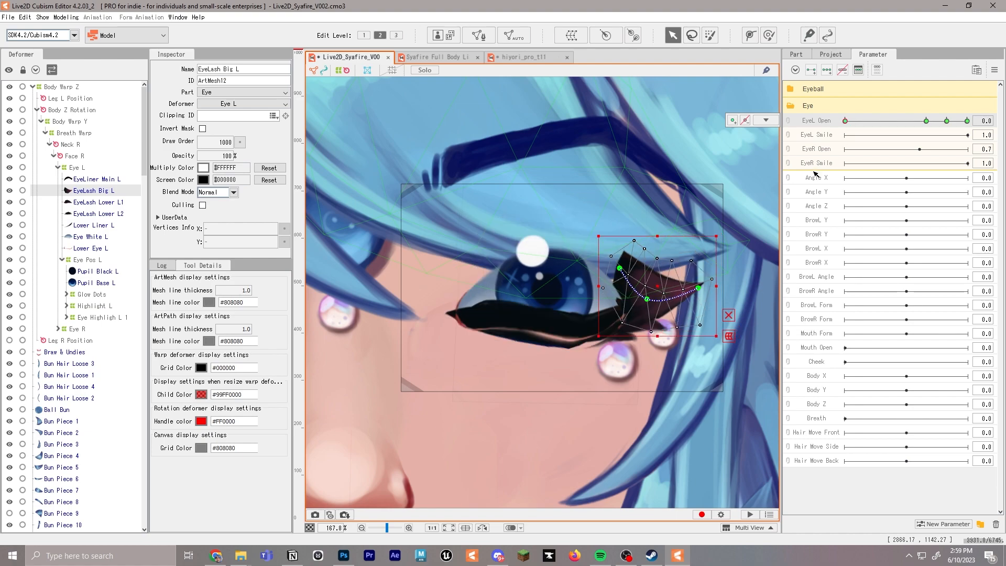
pyautogui.moveTo(620, 268); pyautogui.dragTo(659, 321)
pyautogui.moveTo(700, 288); pyautogui.dragTo(641, 317)
pyautogui.hotkey('ctrl', 'z')
pyautogui.scroll(6, 661, 325)
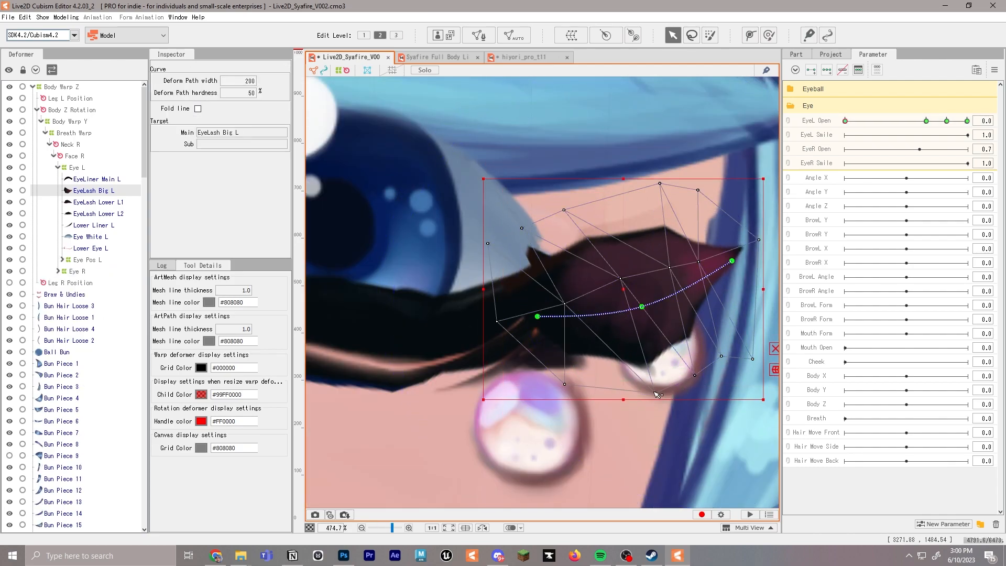
pyautogui.moveTo(655, 391); pyautogui.dragTo(654, 366)
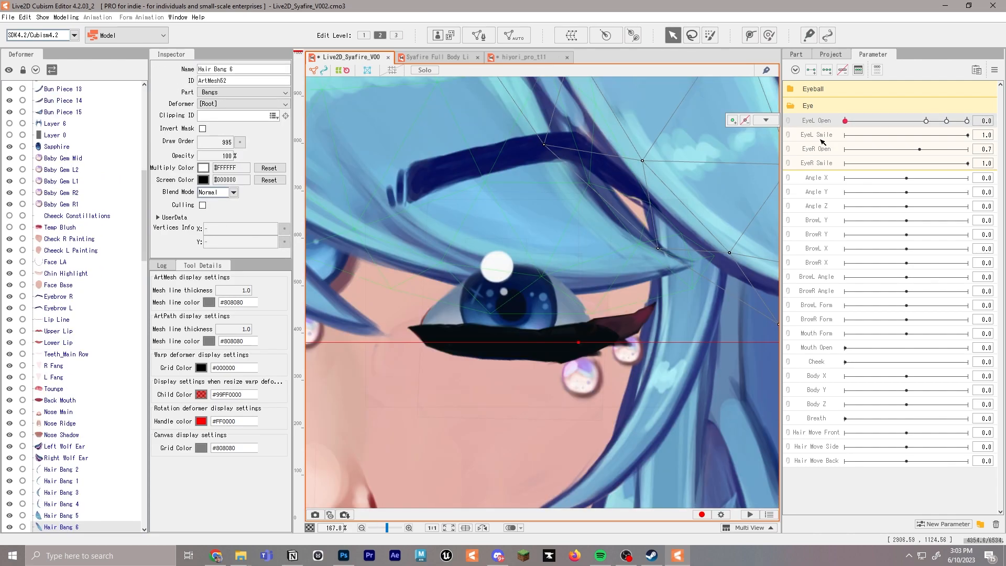
pyautogui.scroll(-5, 543, 294)
# Add an EyeL Open keyform at 0.3 for EyeLash Big L and fit its path and mesh to the eyeliner
pyautogui.moveTo(938, 122); pyautogui.dragTo(877, 126)
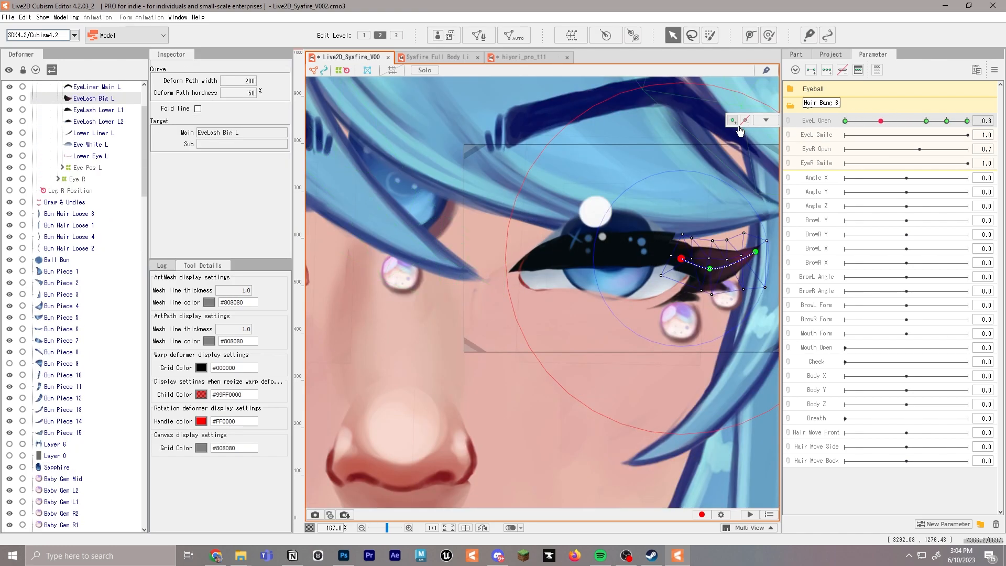
pyautogui.click(734, 121)
pyautogui.moveTo(710, 269); pyautogui.dragTo(664, 246)
pyautogui.click(704, 237)
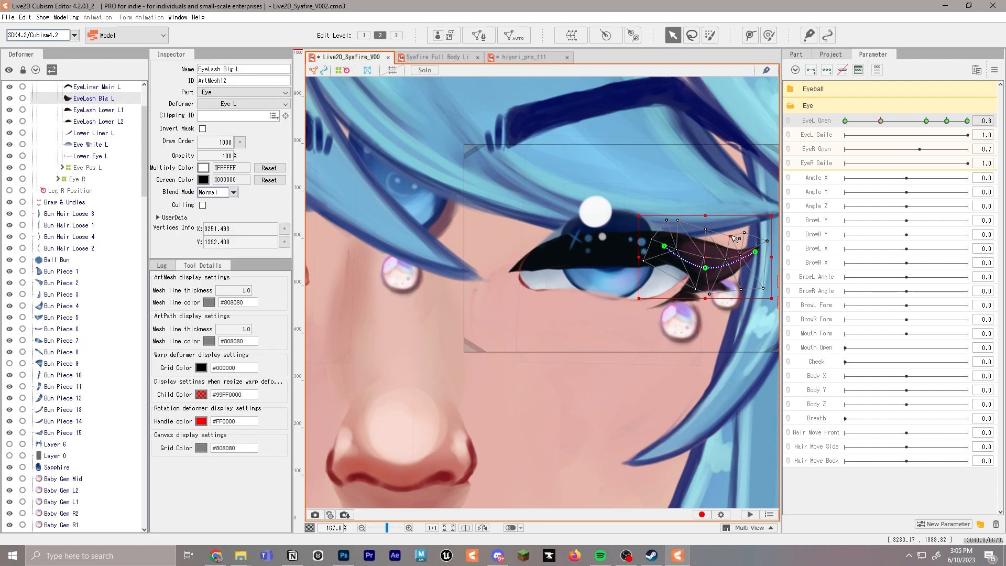
# Add an EyeL Open keyform at 0.6 for EyeLash Big L and fit its inner edge to the eyeliner
pyautogui.moveTo(897, 121)
pyautogui.mouseDown()
pyautogui.moveTo(881, 120)
pyautogui.moveTo(902, 128)
pyautogui.mouseUp()
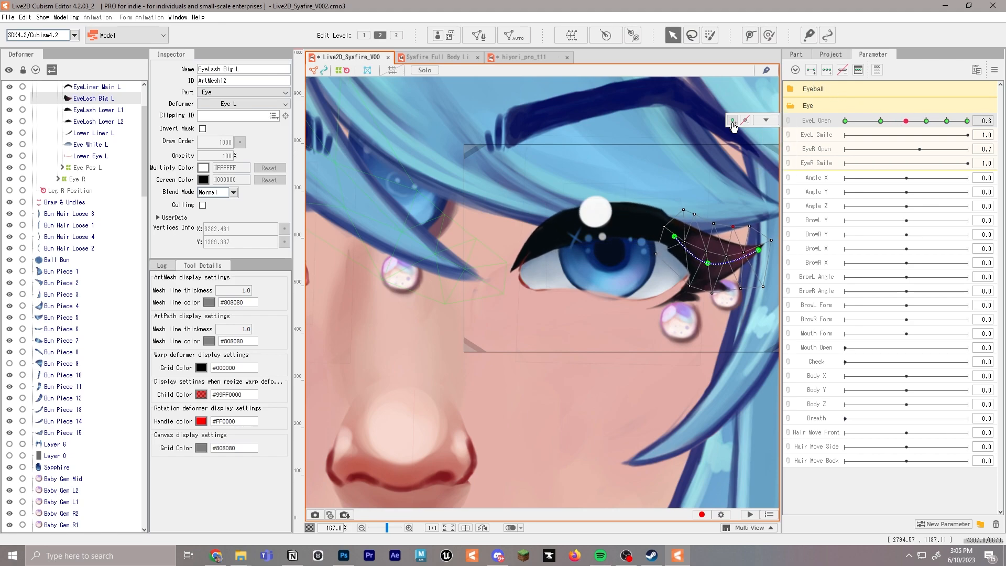
pyautogui.click(696, 224)
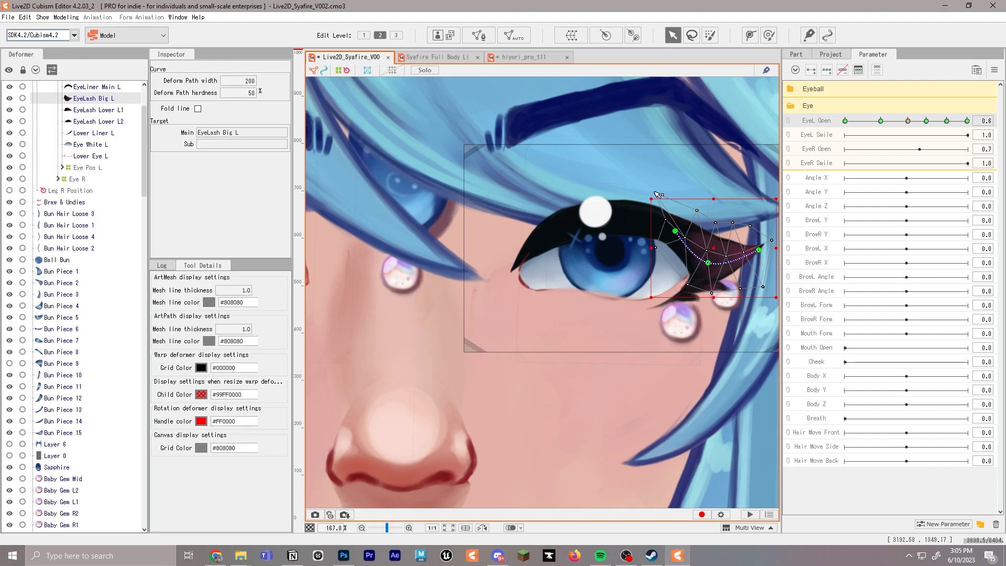
pyautogui.moveTo(647, 188); pyautogui.dragTo(648, 189)
# Refine the EyeLash Big L mesh at EyeL Open 0.0 and try the parameter toward the closed eye
pyautogui.moveTo(908, 123); pyautogui.dragTo(832, 137)
pyautogui.click(679, 254)
pyautogui.click(707, 294)
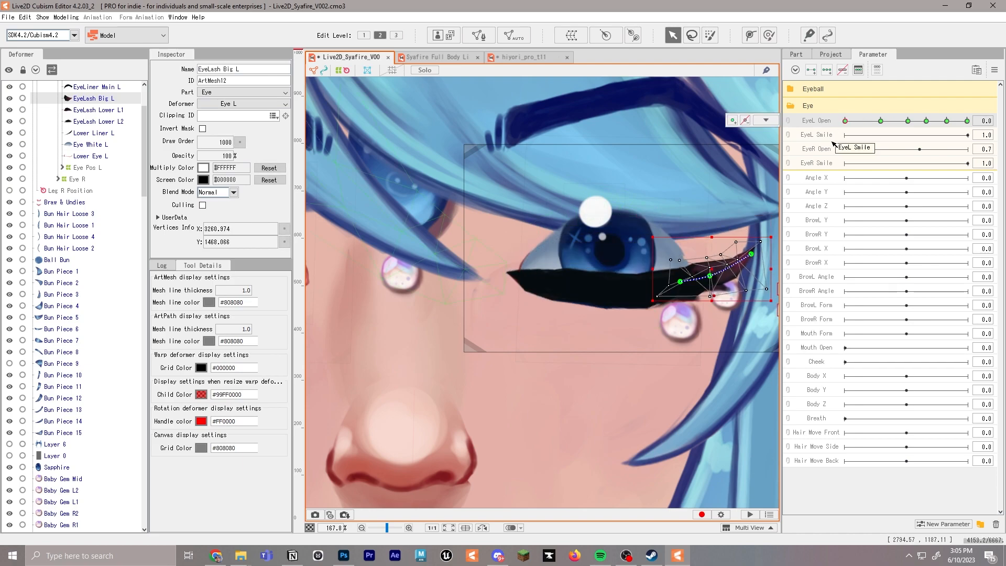
pyautogui.click(690, 356)
pyautogui.moveTo(899, 123)
pyautogui.mouseDown()
pyautogui.moveTo(885, 123)
pyautogui.moveTo(967, 127)
pyautogui.moveTo(829, 134)
pyautogui.moveTo(938, 135)
pyautogui.moveTo(886, 137)
pyautogui.moveTo(926, 138)
pyautogui.moveTo(845, 130)
pyautogui.moveTo(879, 123)
pyautogui.moveTo(848, 123)
pyautogui.mouseUp()
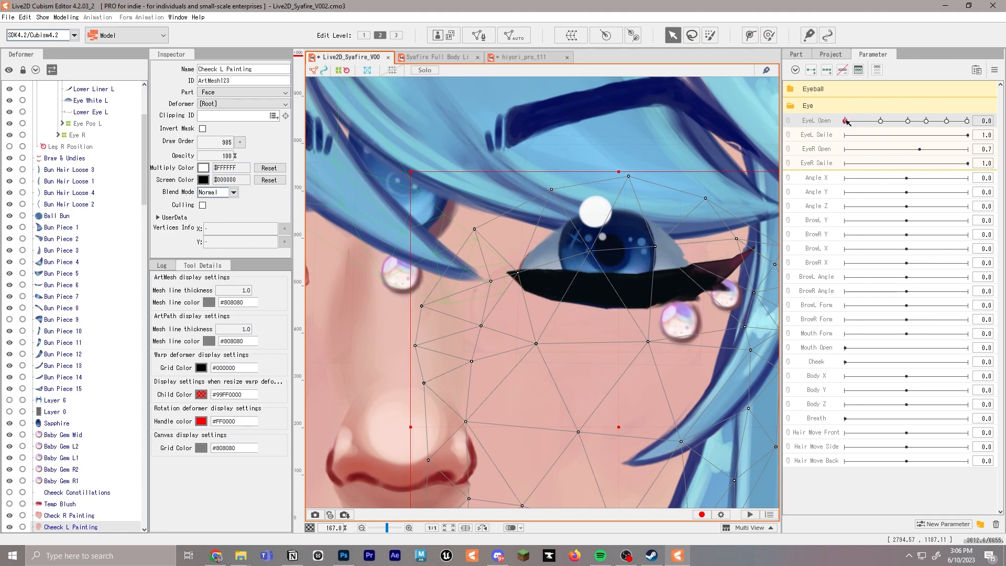
# Add EyeL Open keyforms at 0.3 and 0.6 for the Eye L warp deformer
pyautogui.click(584, 253)
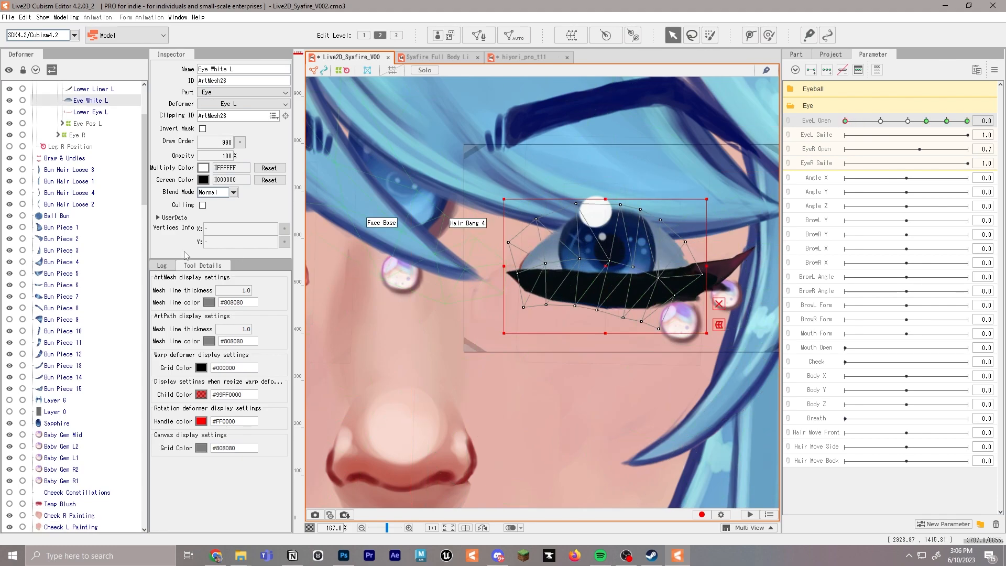
pyautogui.click(464, 231)
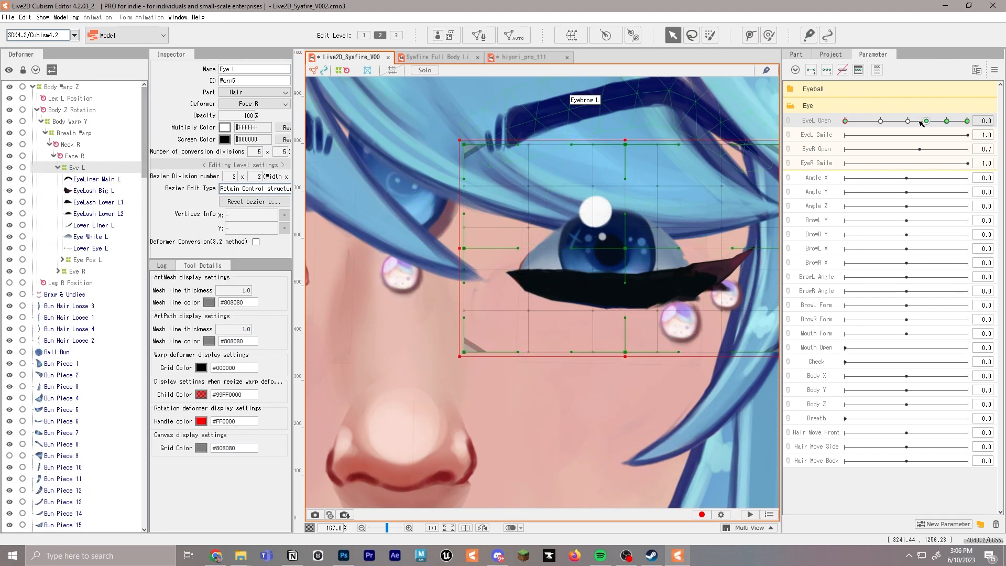
pyautogui.moveTo(921, 123); pyautogui.dragTo(873, 122)
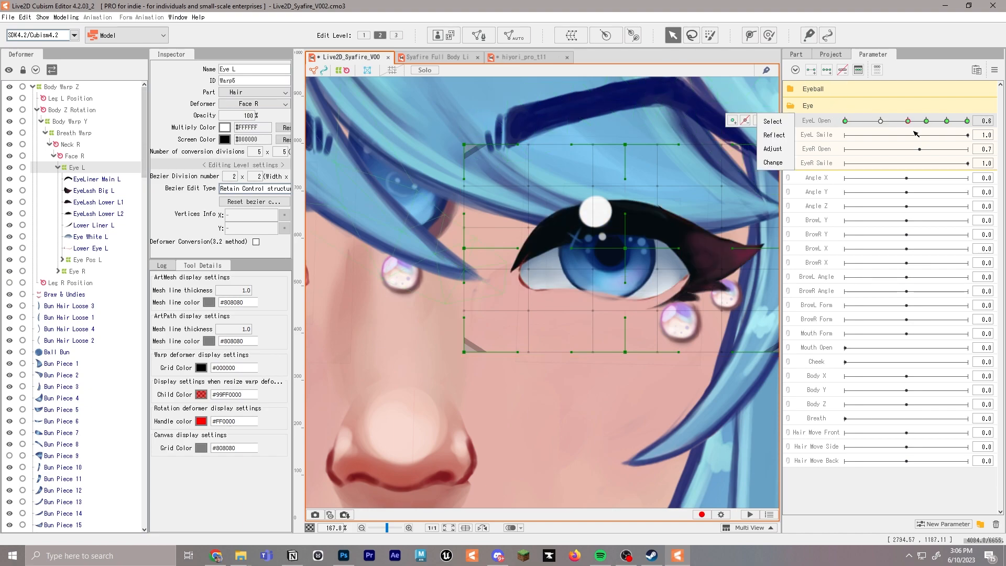
pyautogui.click(881, 123)
pyautogui.click(846, 121)
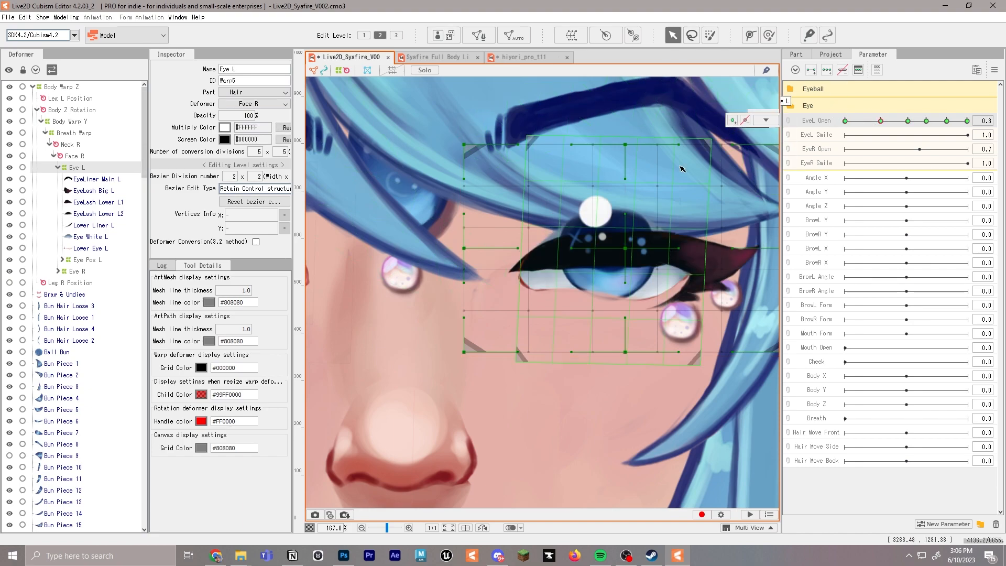
# Flatten the Eye White L mesh at EyeL Open 0.0 so it fits behind the closed eyelash
pyautogui.click(92, 191)
pyautogui.click(94, 203)
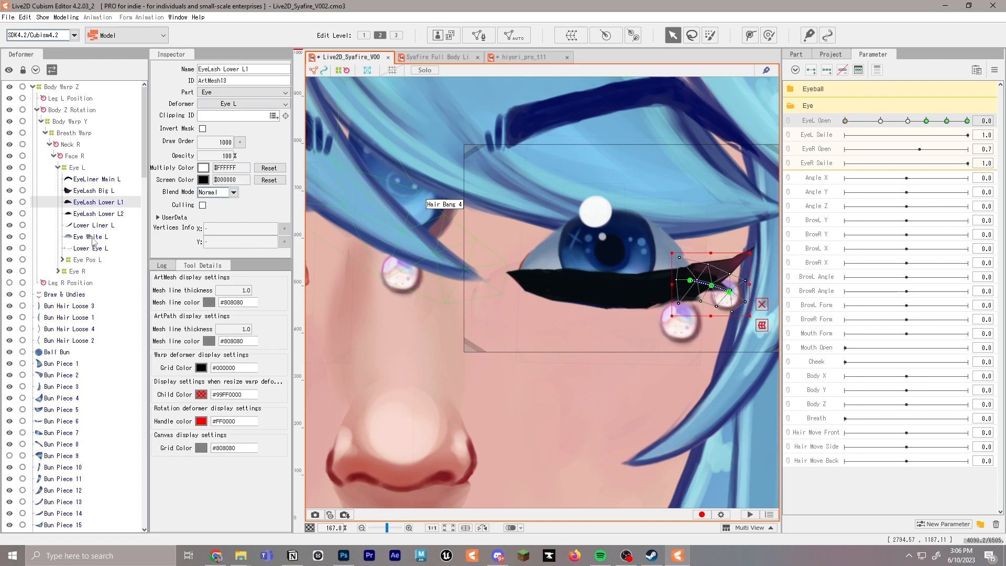
pyautogui.click(92, 237)
pyautogui.click(907, 124)
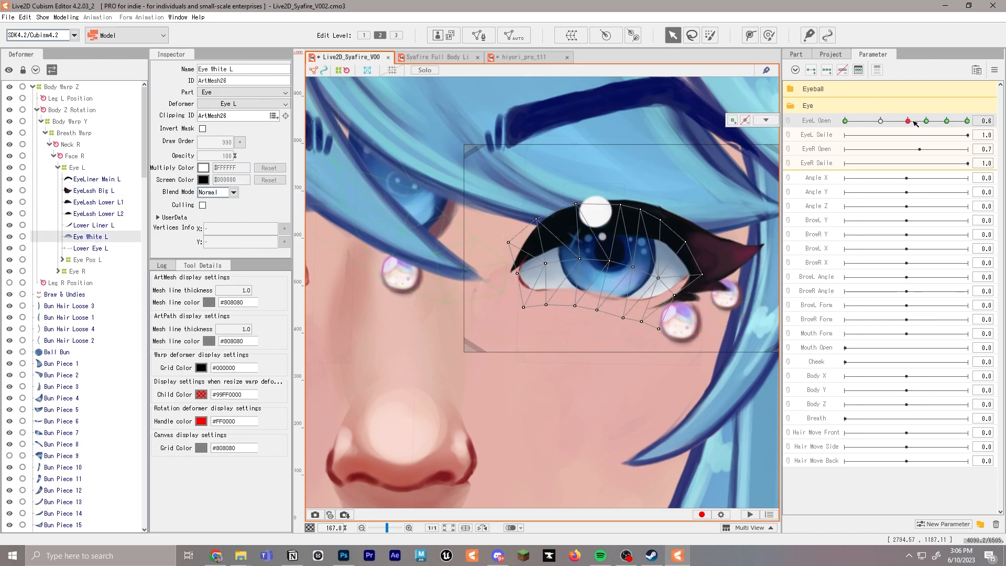
pyautogui.click(862, 126)
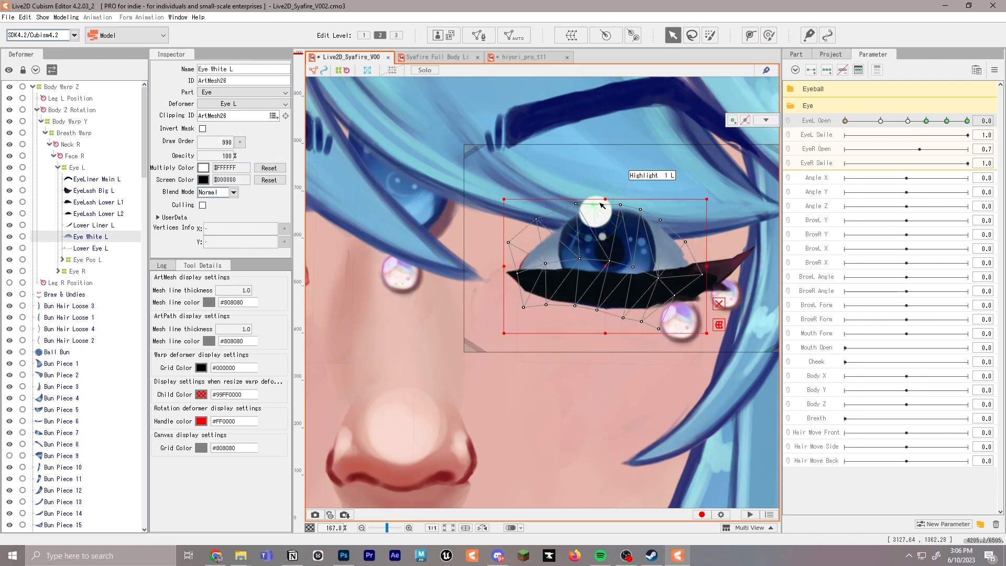
pyautogui.moveTo(604, 198); pyautogui.dragTo(605, 273)
pyautogui.moveTo(608, 329); pyautogui.dragTo(540, 295)
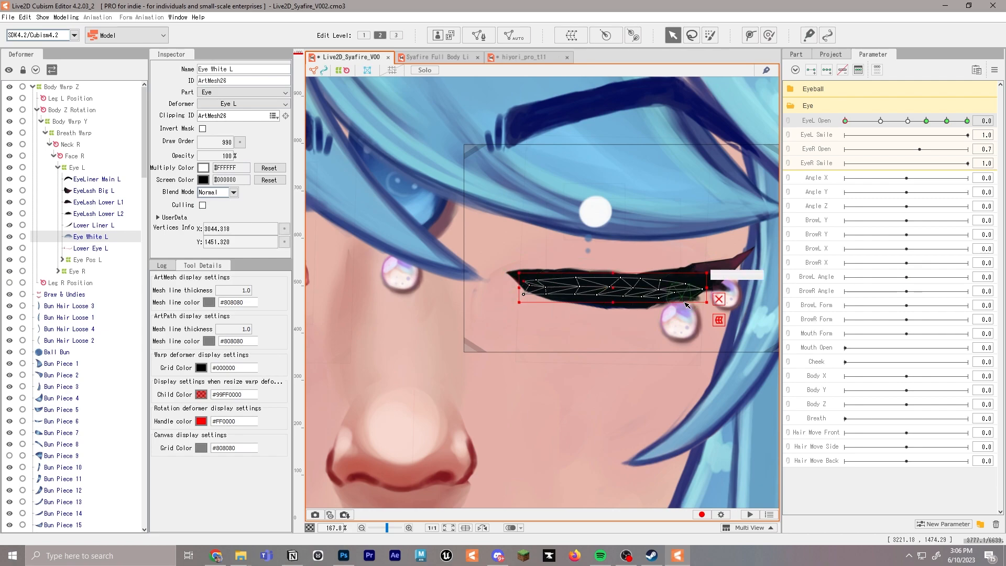
pyautogui.moveTo(931, 123); pyautogui.dragTo(882, 122)
# Flatten the Glow Dots warp deformer at EyeL Open 0.0 so it sits within the closed eyelash
pyautogui.click(89, 249)
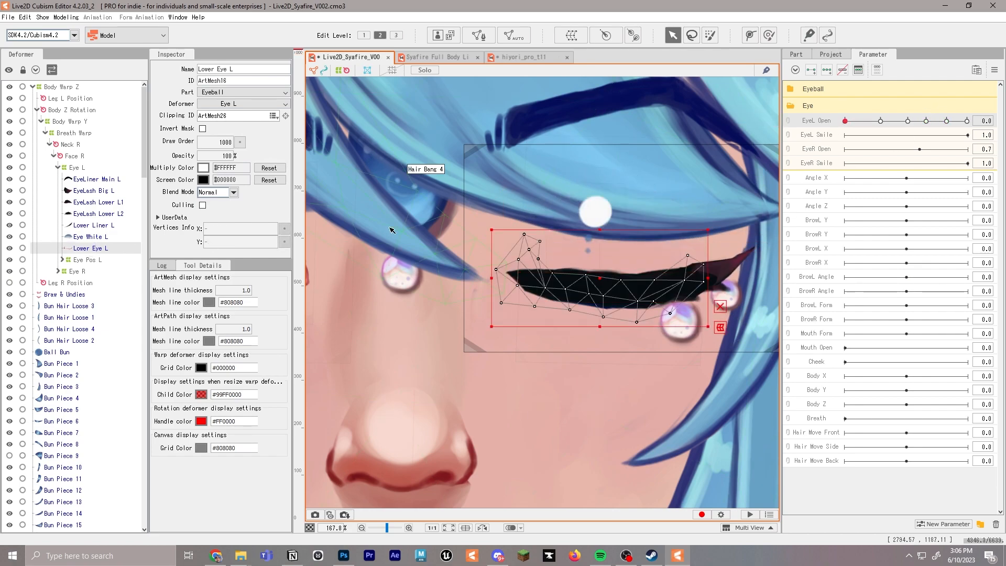
pyautogui.click(683, 240)
pyautogui.moveTo(614, 246); pyautogui.dragTo(612, 257)
pyautogui.hotkey('ctrl', 'z')
pyautogui.moveTo(615, 193); pyautogui.dragTo(614, 239)
pyautogui.click(872, 123)
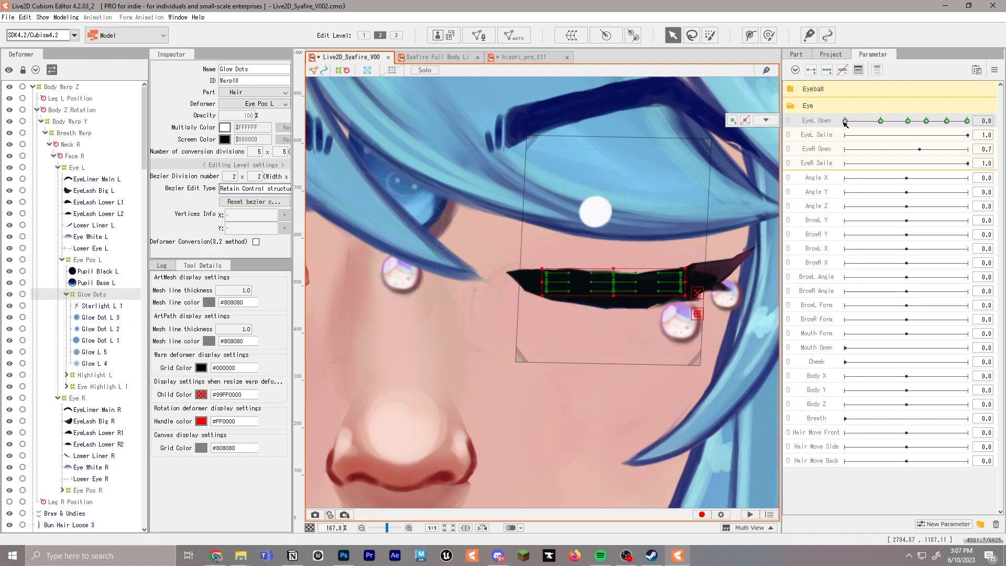
# Set the Glow Dots deformer's opacity to 0% at EyeL Open 0.0 and 0.6
pyautogui.rightClick(845, 122)
pyautogui.click(245, 115)
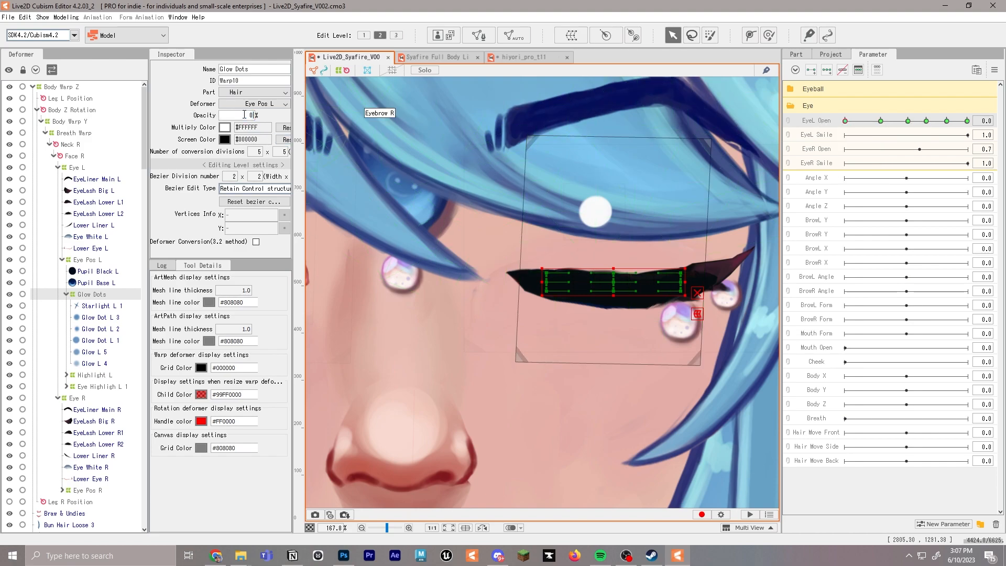
pyautogui.moveTo(925, 122)
pyautogui.mouseDown()
pyautogui.moveTo(849, 122)
pyautogui.moveTo(926, 122)
pyautogui.moveTo(909, 122)
pyautogui.mouseUp()
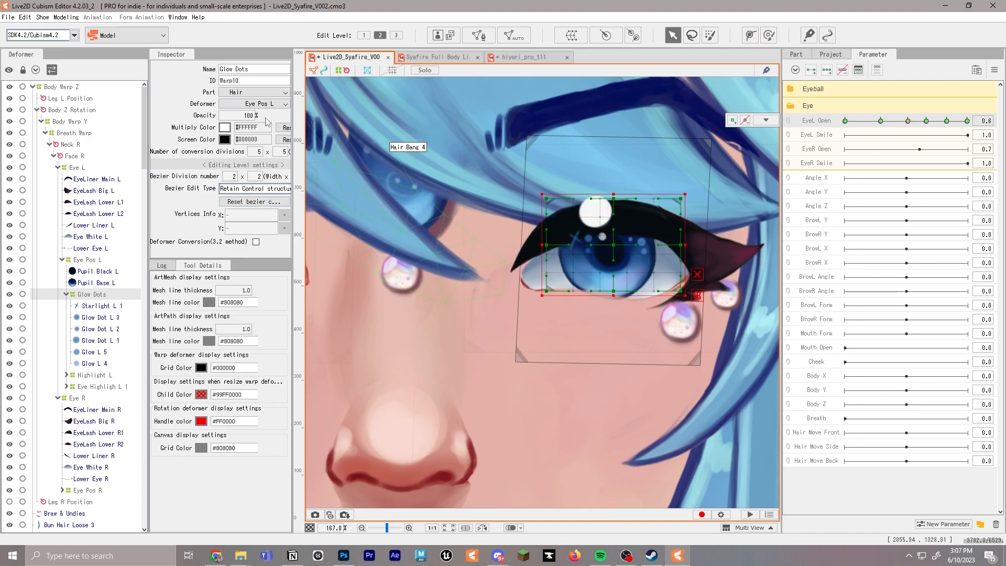
pyautogui.write('0')
pyautogui.press('Return')
pyautogui.moveTo(918, 123); pyautogui.dragTo(839, 122)
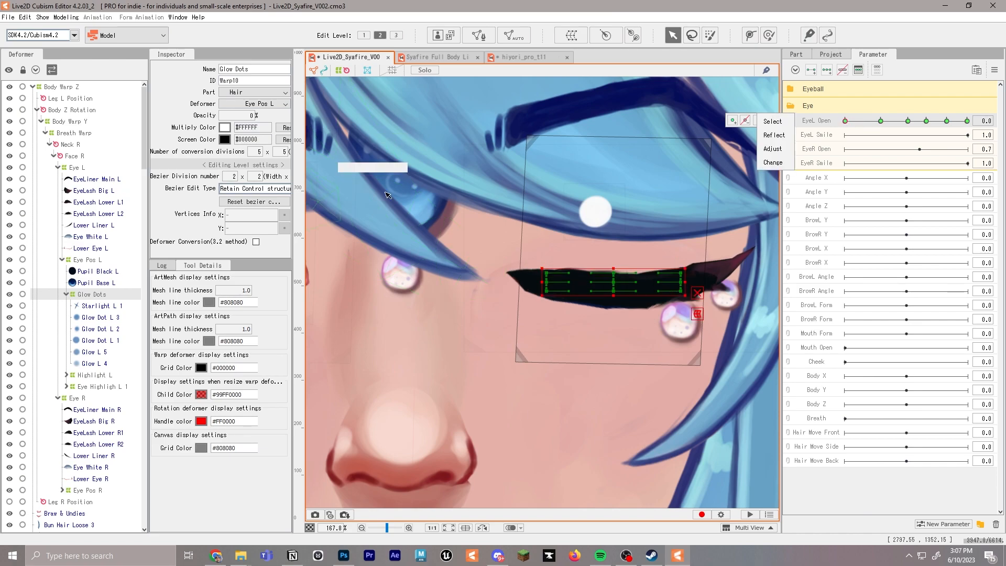
# Add EyeL Open keyforms to Highlight 1 L and use its opacity to hide it as the eye closes
pyautogui.click(595, 202)
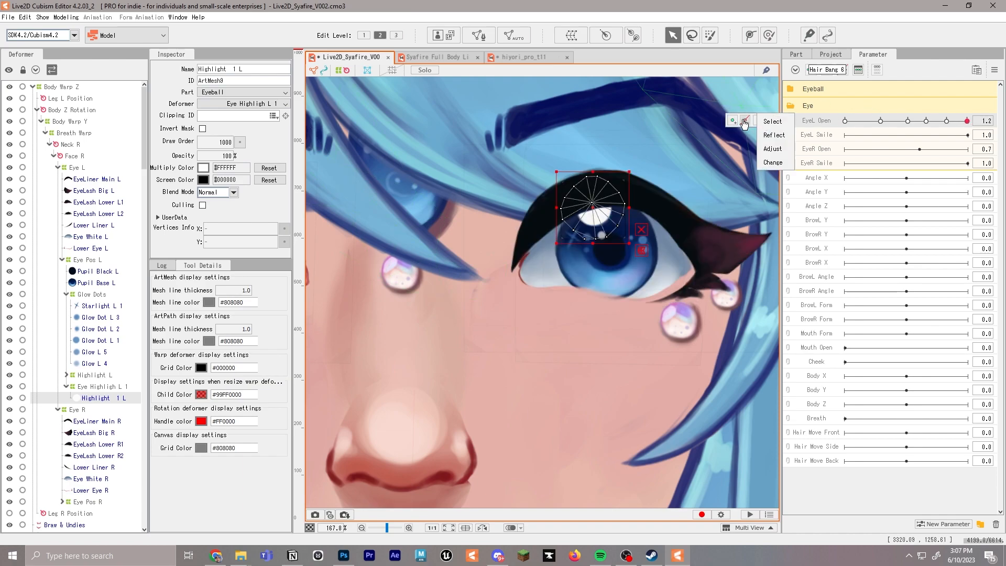
pyautogui.click(909, 121)
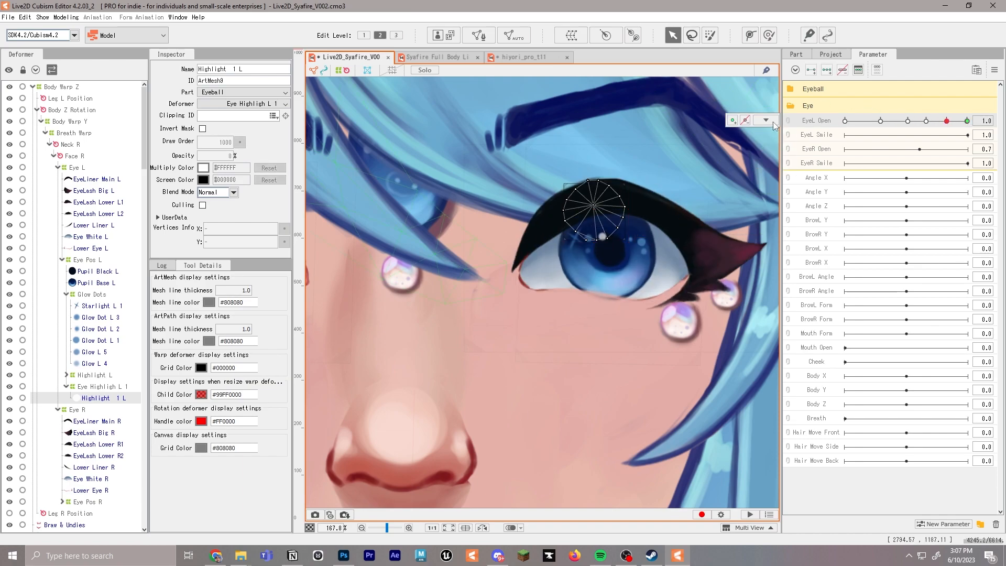
pyautogui.moveTo(910, 120)
pyautogui.mouseDown()
pyautogui.moveTo(927, 122)
pyautogui.moveTo(911, 121)
pyautogui.mouseUp()
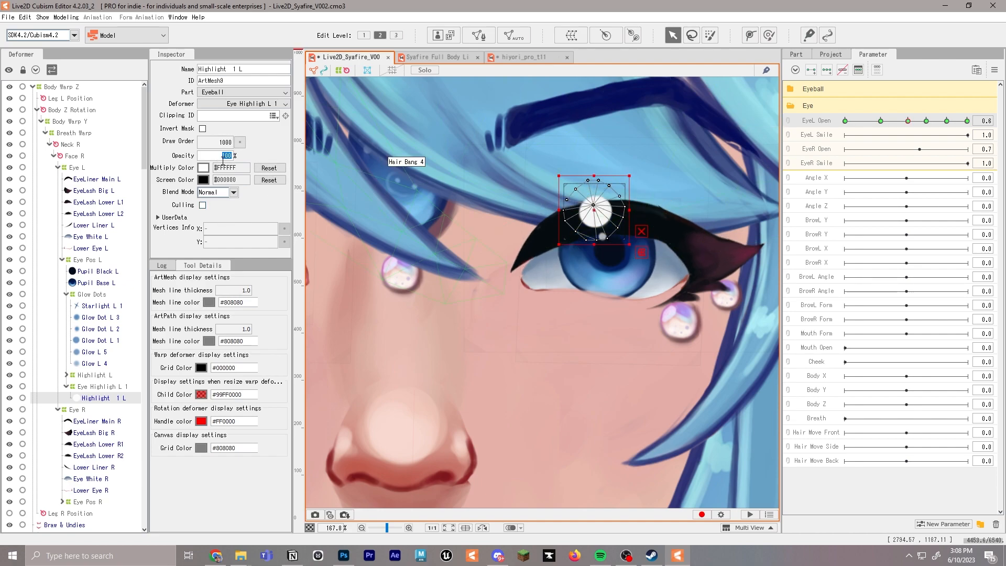
pyautogui.click(881, 121)
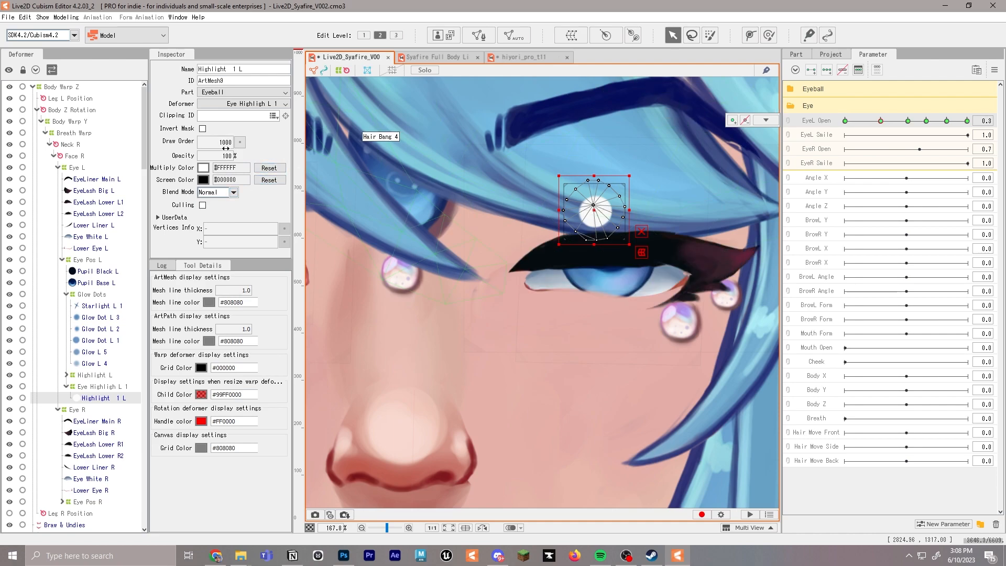
pyautogui.moveTo(846, 121)
pyautogui.mouseDown()
pyautogui.moveTo(966, 121)
pyautogui.moveTo(862, 122)
pyautogui.mouseUp()
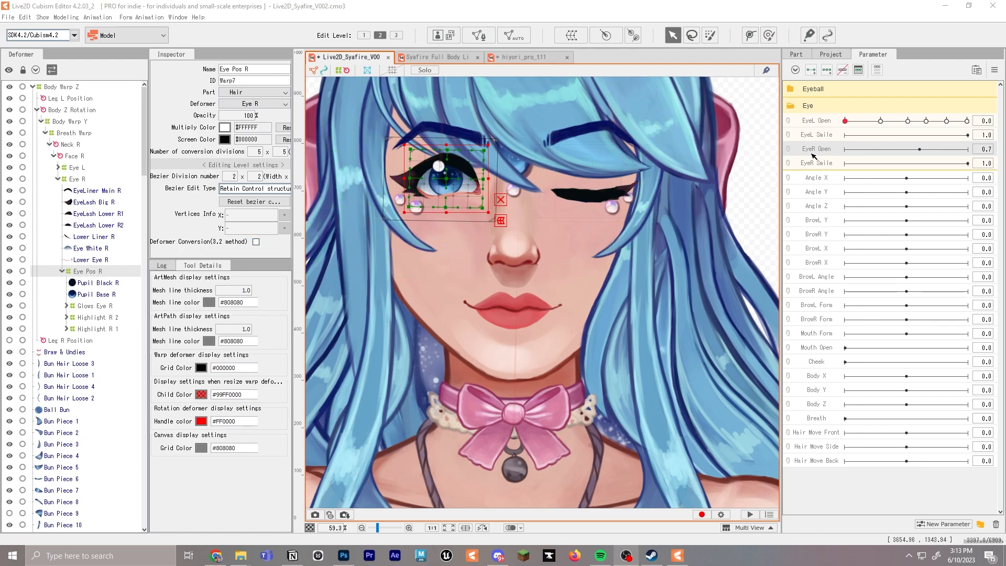
pyautogui.click(934, 150)
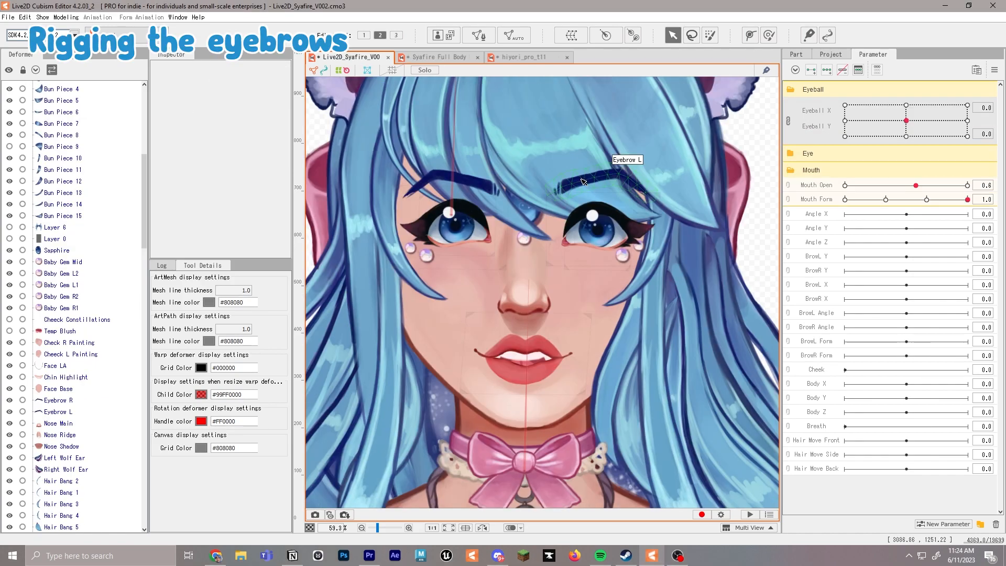
# Expand the deformer hierarchy from Body Warp Z through Body Warp Y, Breath Warp and Neck R to the children of Face R
pyautogui.click(583, 181)
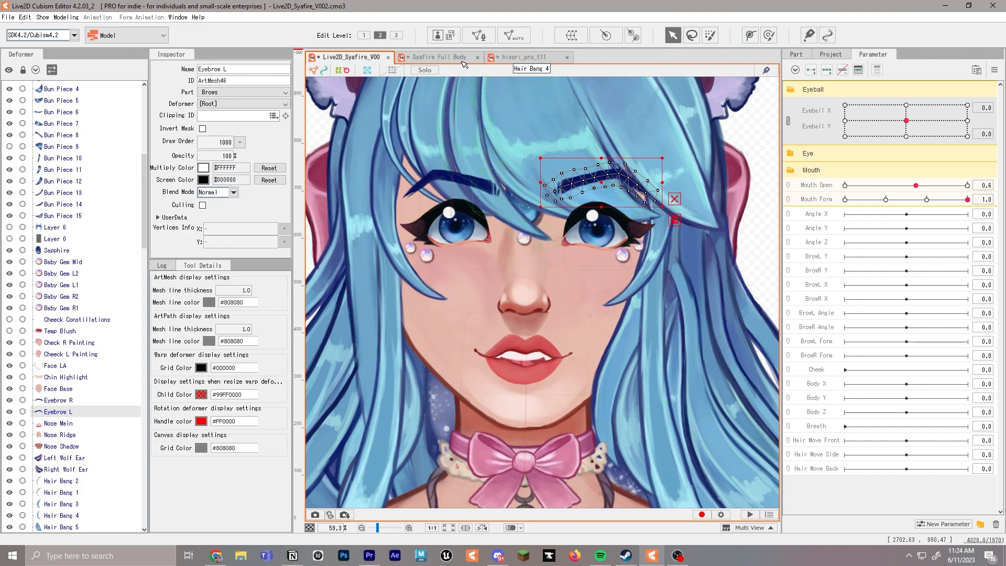
pyautogui.scroll(3, 72, 150)
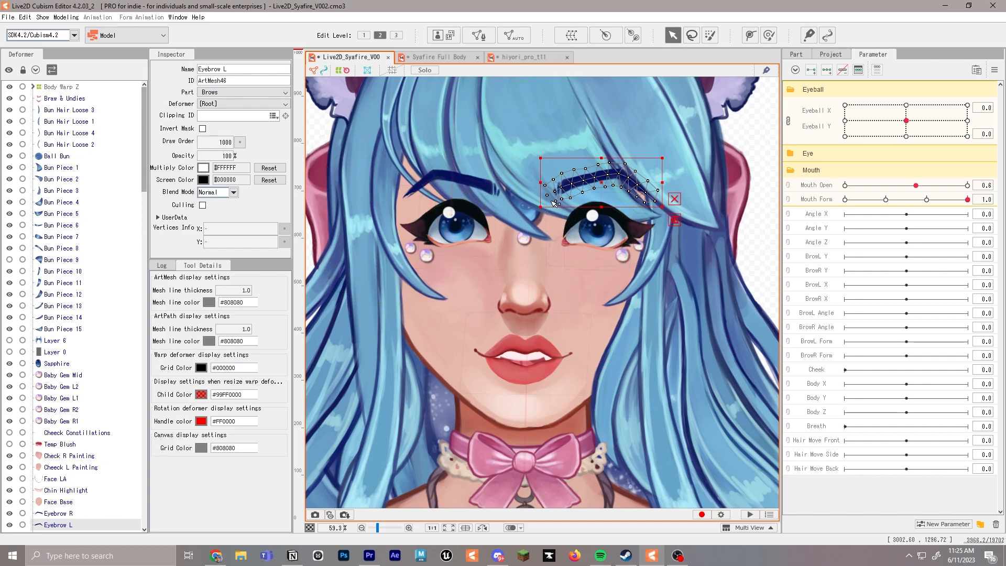
pyautogui.click(33, 87)
pyautogui.click(45, 122)
pyautogui.click(42, 122)
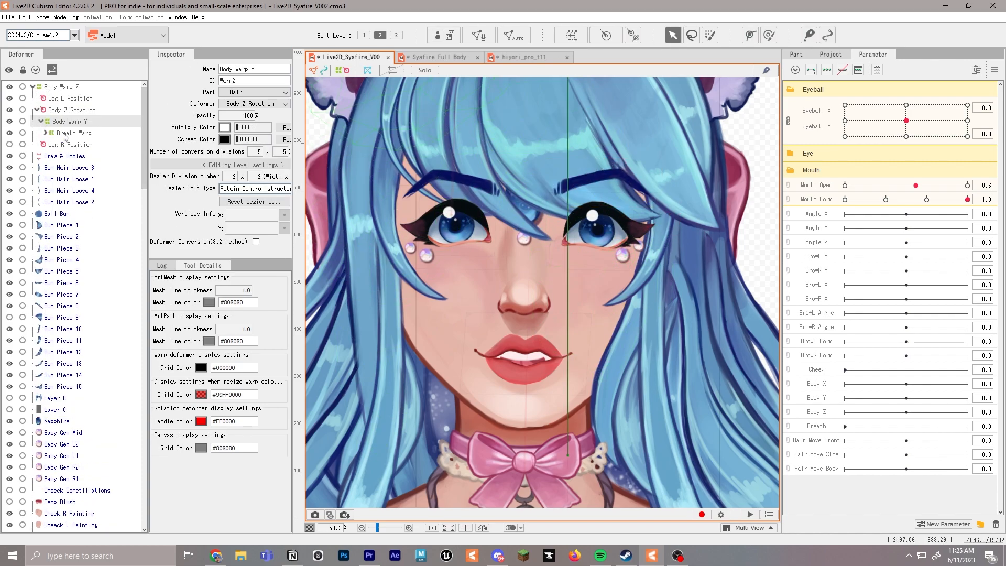
pyautogui.click(59, 133)
pyautogui.click(45, 133)
pyautogui.click(68, 145)
pyautogui.click(50, 145)
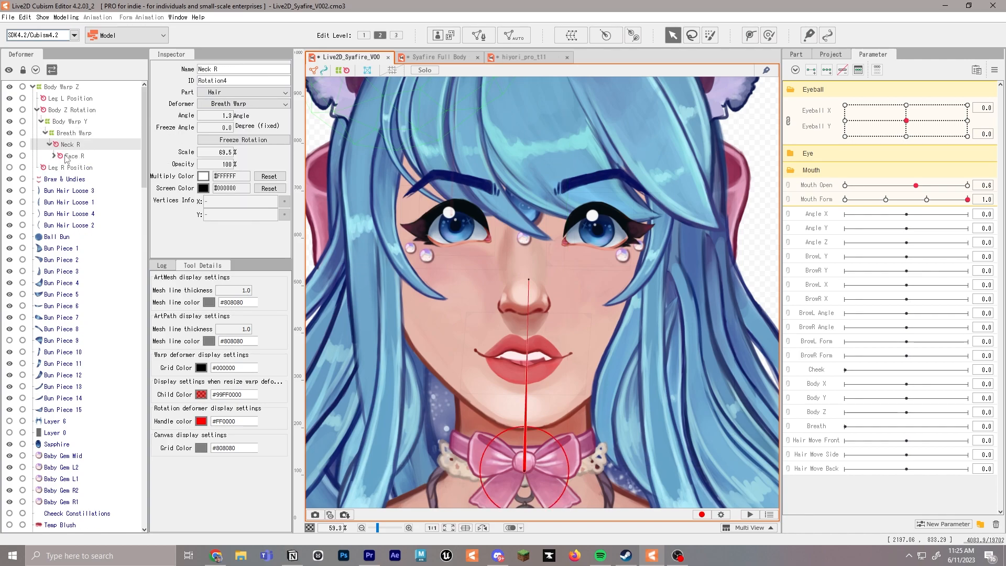
pyautogui.click(68, 156)
pyautogui.click(54, 156)
# Create a warp deformer named Eyebrow L as a child of Face R with 2 × 2 Bezier divisions
pyautogui.click(572, 35)
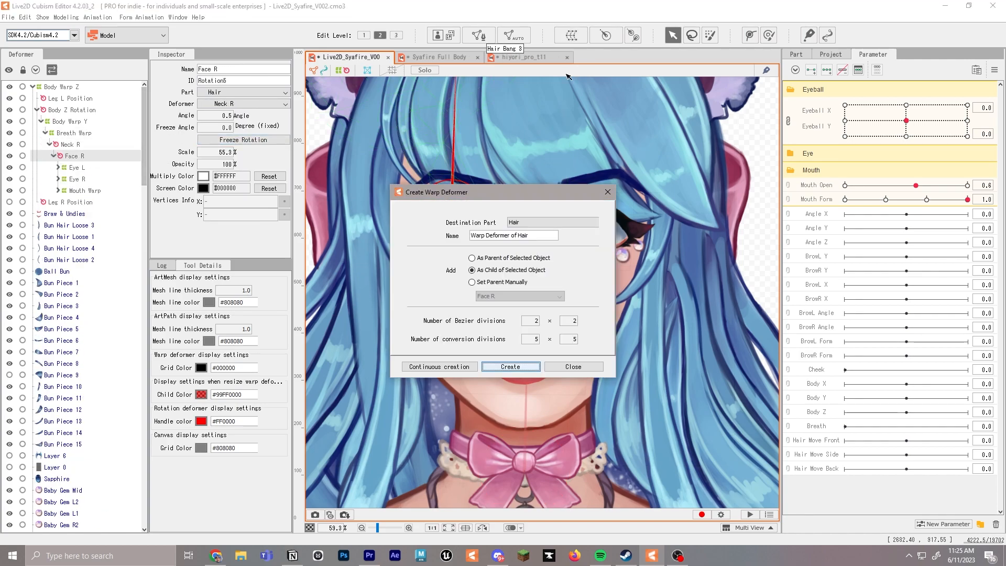
pyautogui.moveTo(540, 235); pyautogui.dragTo(440, 232)
pyautogui.write('Eyebrow L')
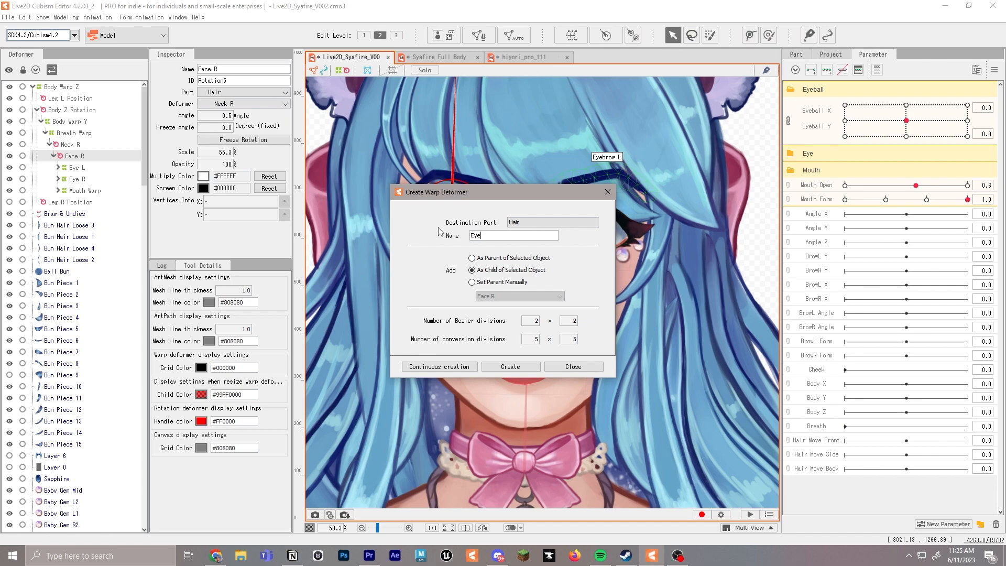
pyautogui.click(511, 367)
# Create a warp deformer named Eyebrow R under Face R
pyautogui.click(572, 36)
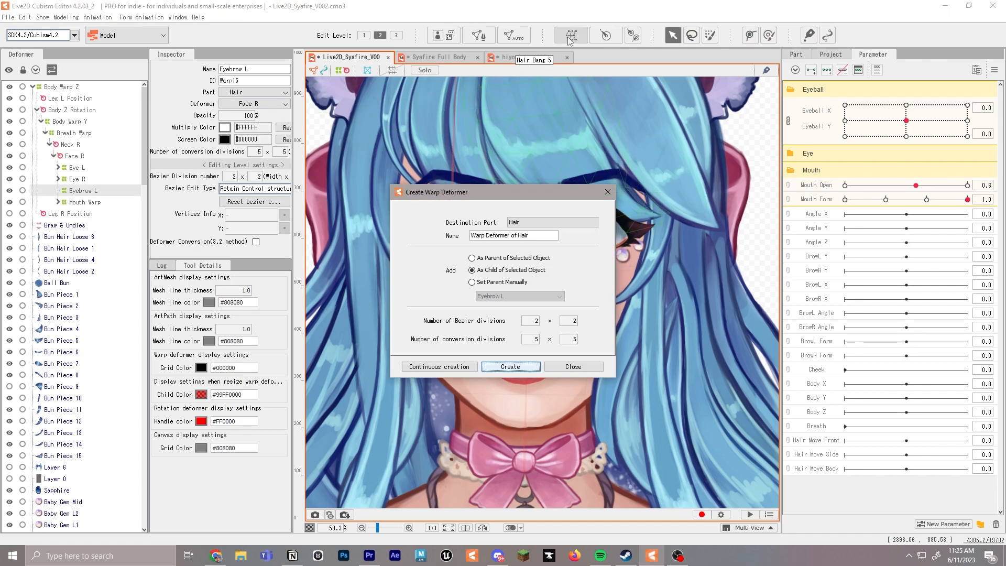
pyautogui.moveTo(557, 236); pyautogui.dragTo(407, 229)
pyautogui.write('Eyebrow R')
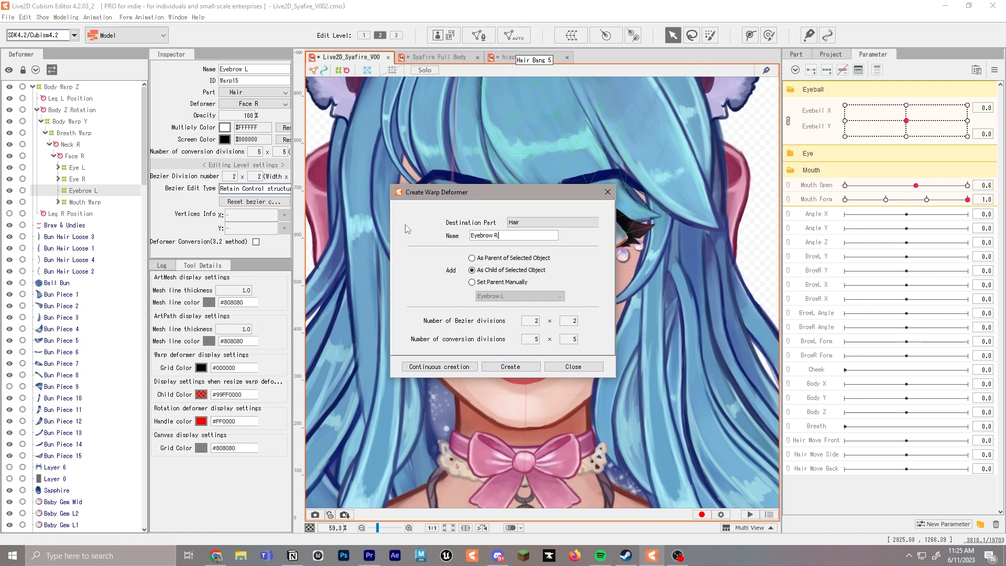
pyautogui.press('Return')
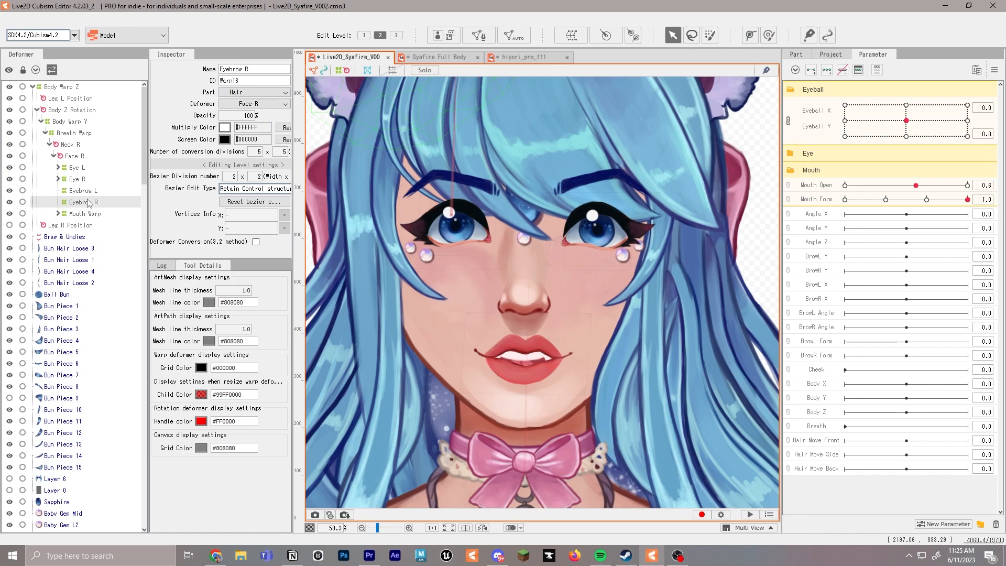
# Create a warp deformer named Brow L Pos as a child of Eyebrow L
pyautogui.click(96, 192)
pyautogui.click(572, 36)
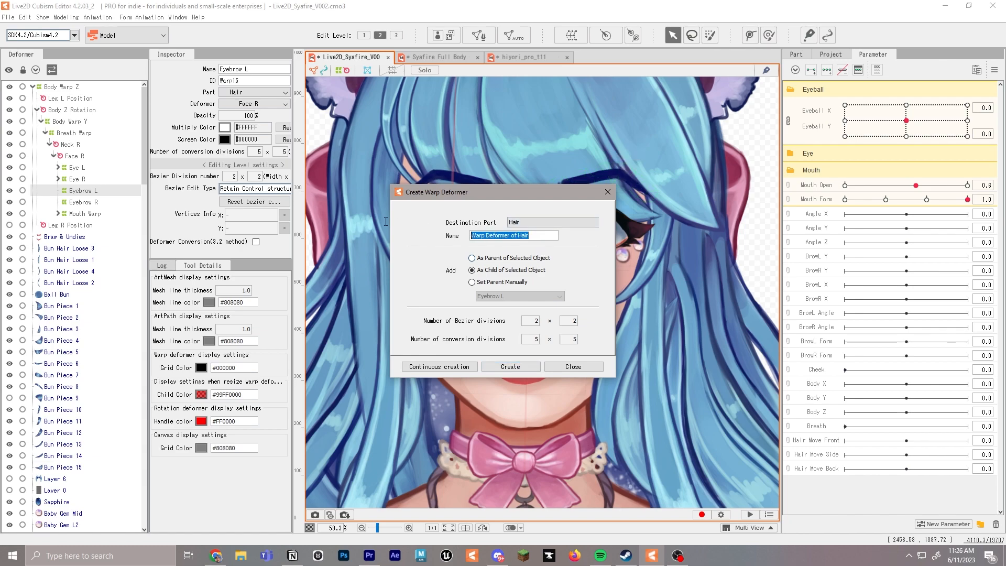
pyautogui.write('Brow')
pyautogui.click(511, 367)
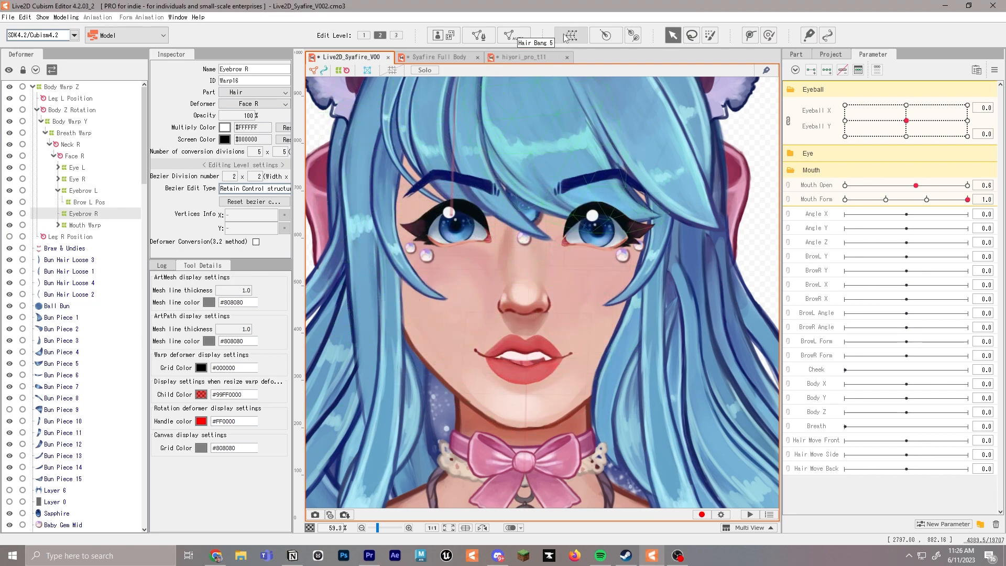
# Create a warp deformer named Brow R Pos as a child of Eyebrow R
pyautogui.click(565, 39)
pyautogui.write('Eyebrow')
pyautogui.press('BackSpace')
pyautogui.press('BackSpace')
pyautogui.press('BackSpace')
pyautogui.press('BackSpace')
pyautogui.press('BackSpace')
pyautogui.press('BackSpace')
pyautogui.press('BackSpace')
pyautogui.write('Brow')
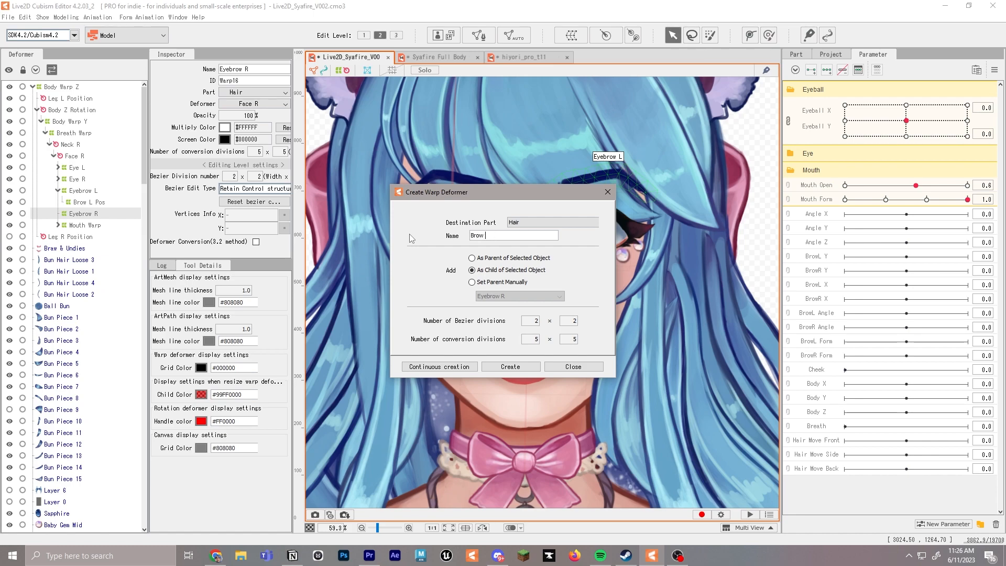
pyautogui.write(' R Pos')
pyautogui.press('Return')
# Create a warp deformer named Brow L Angle as a child of Brow L Pos
pyautogui.click(97, 204)
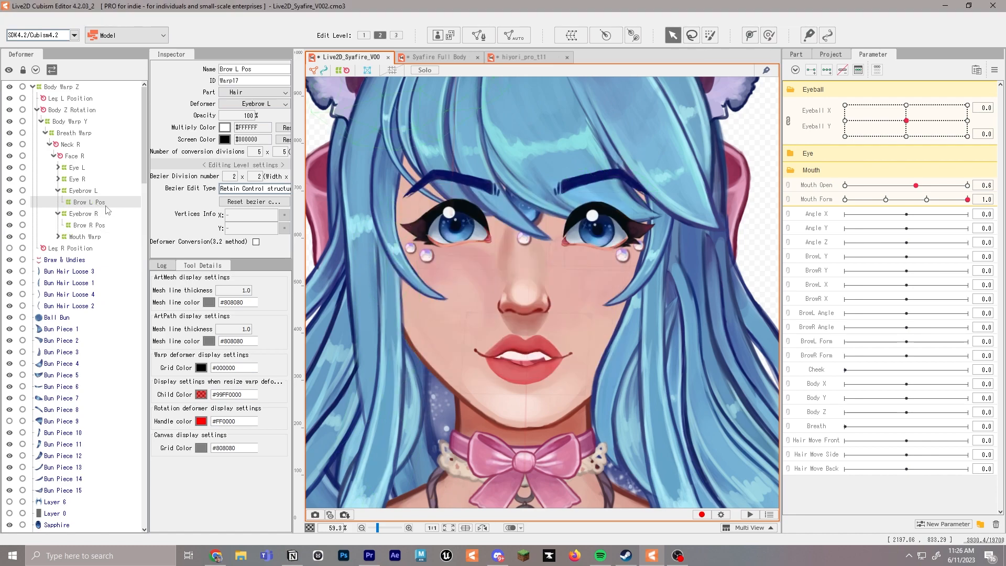
pyautogui.click(571, 37)
pyautogui.write('B')
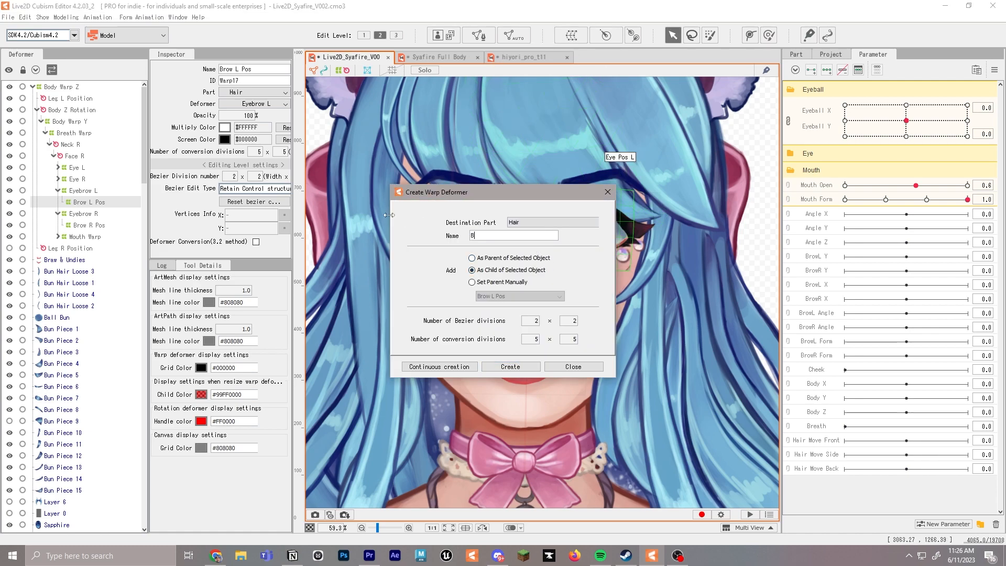
pyautogui.write('row L Angle')
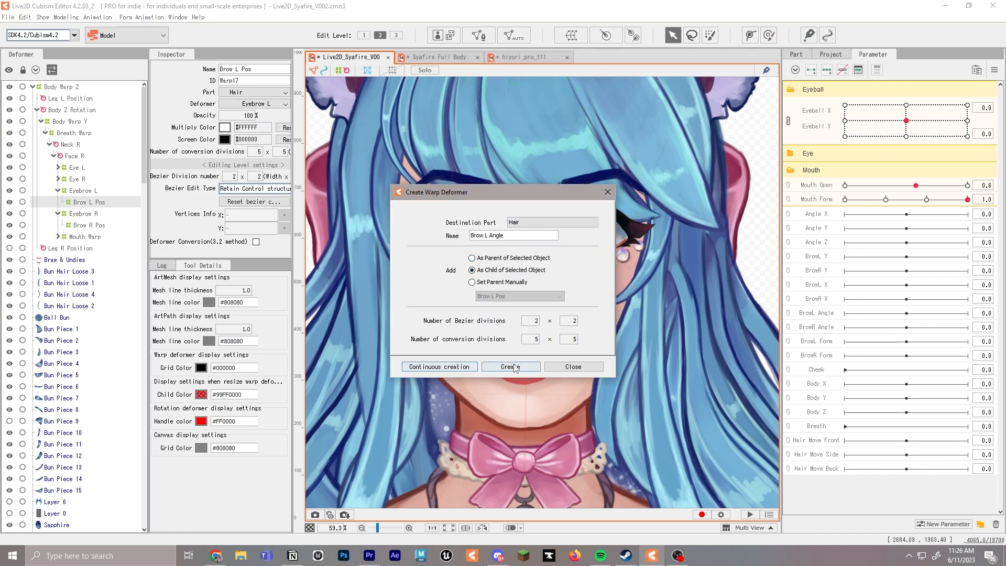
pyautogui.click(511, 367)
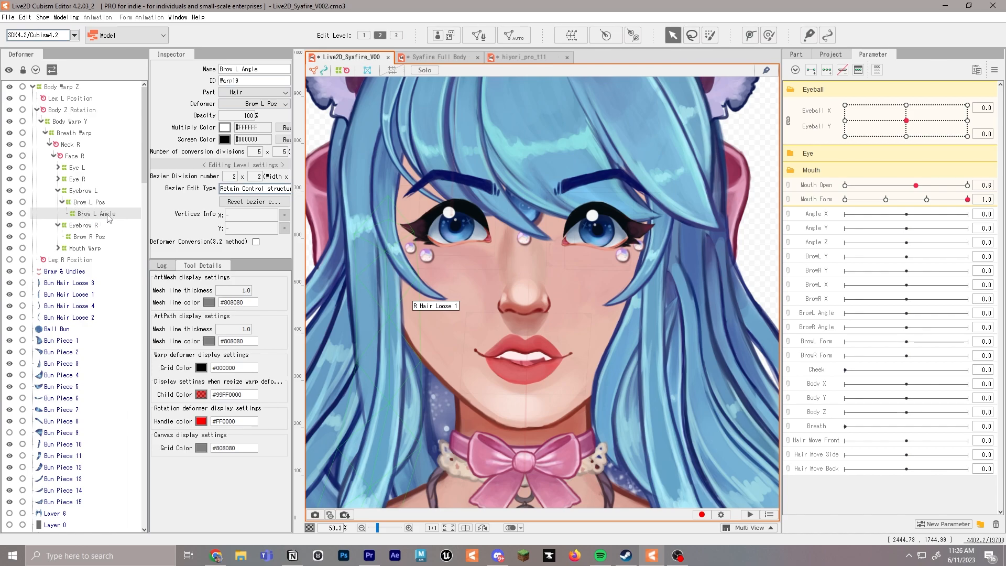
# Create a warp deformer named Brow R Angle as a child of Brow R Pos
pyautogui.click(83, 236)
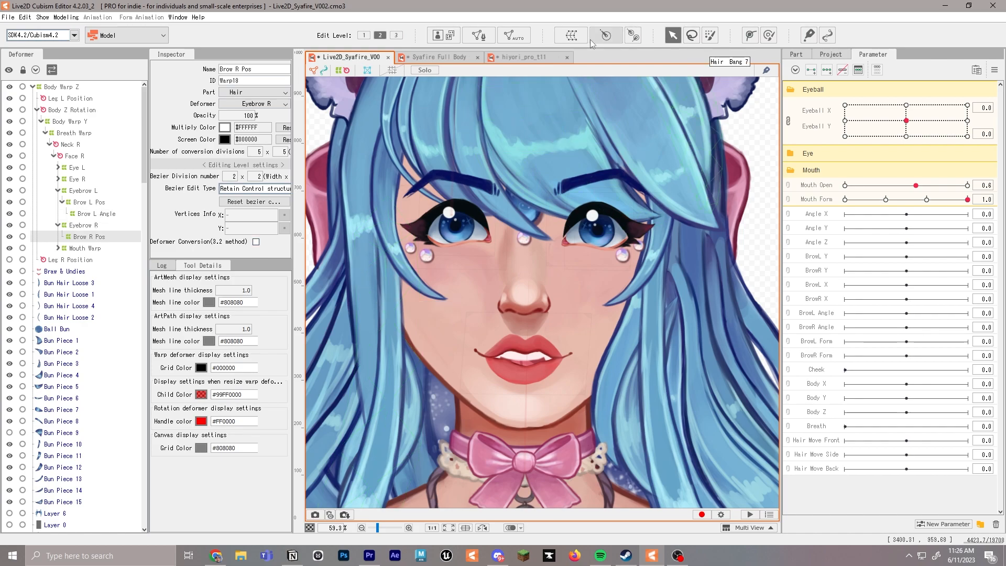
pyautogui.click(571, 35)
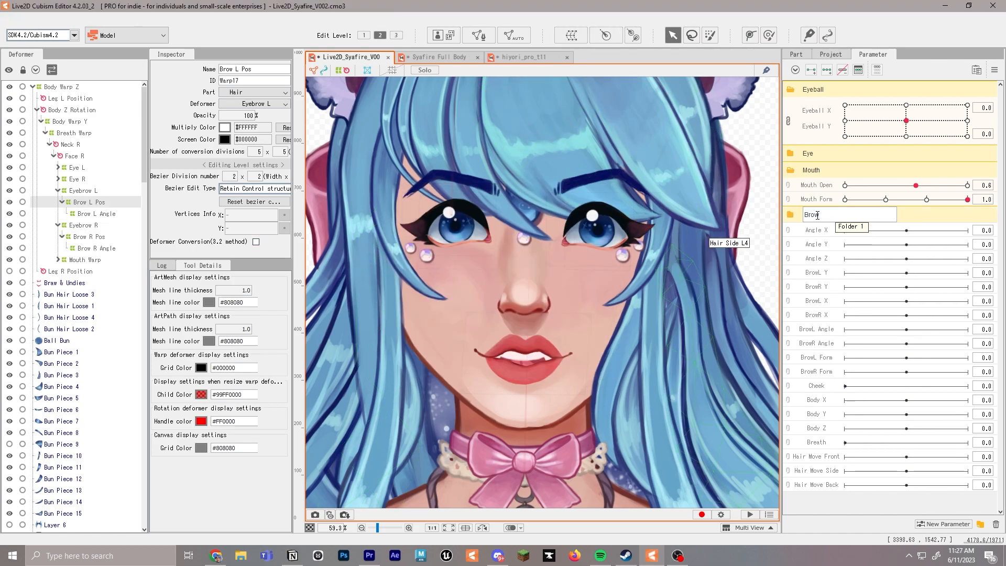
pyautogui.press('Return')
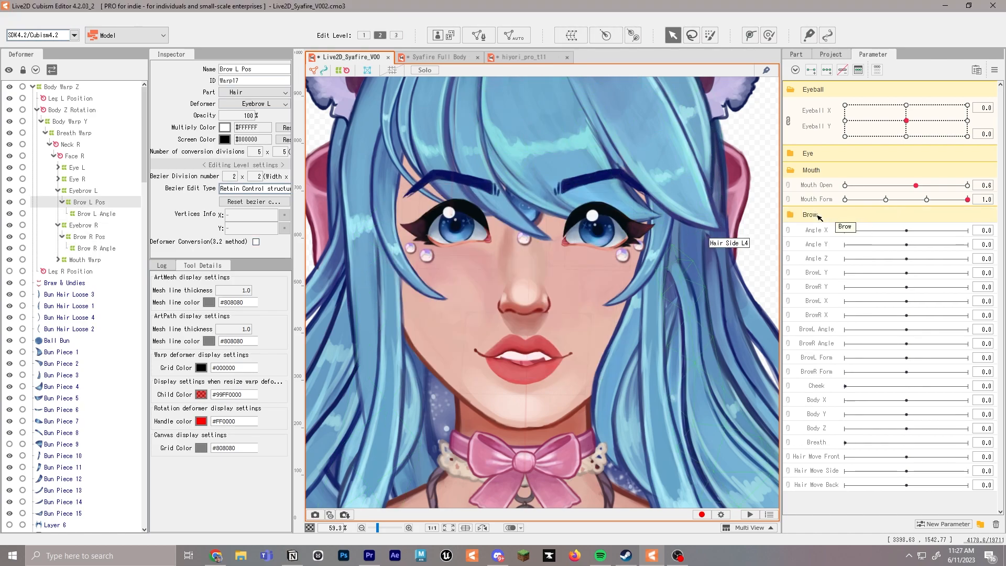
# Move the BrowL Angle, BrowR Angle, BrowL Form and BrowR Form parameters into the Brow parameter group
pyautogui.click(817, 334)
pyautogui.keyDown('shift'); pyautogui.click(820, 373); pyautogui.keyUp('shift')
pyautogui.moveTo(819, 334); pyautogui.dragTo(819, 217)
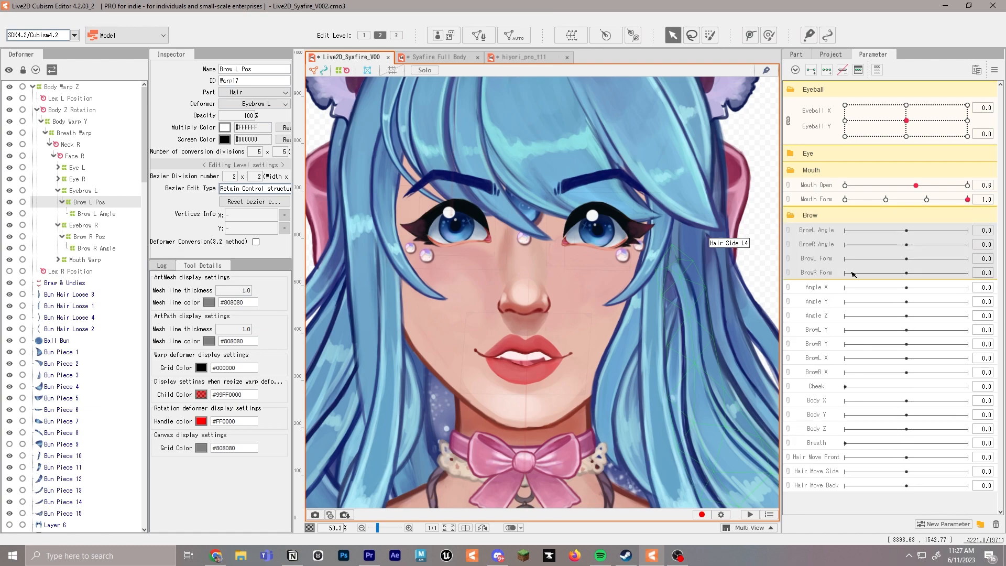
# Move the BrowL Y, BrowR Y, BrowL X and BrowR X parameters into the Brow parameter group, above BrowL Angle
pyautogui.click(831, 332)
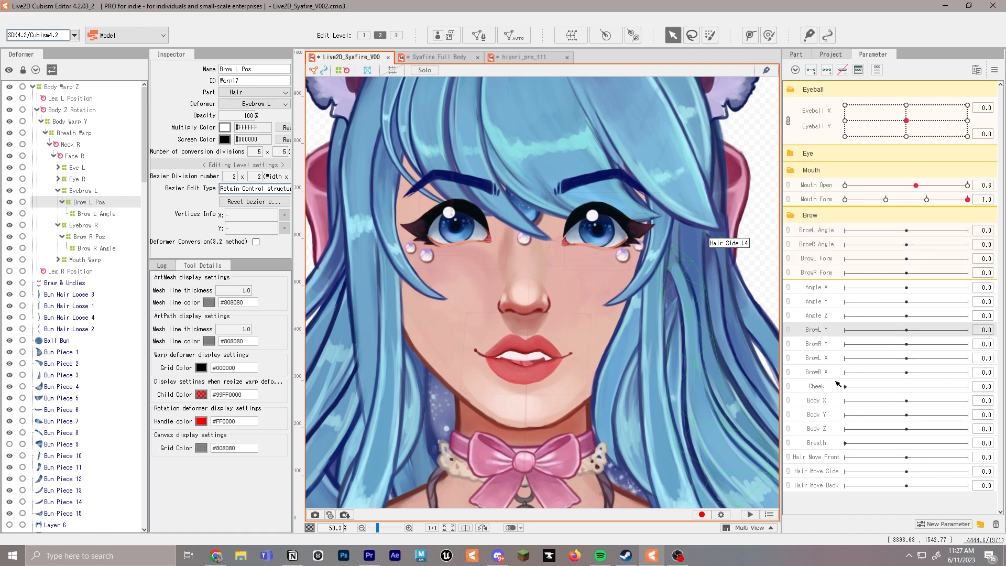
pyautogui.keyDown('shift'); pyautogui.click(821, 372); pyautogui.keyUp('shift')
pyautogui.moveTo(801, 334); pyautogui.dragTo(817, 223)
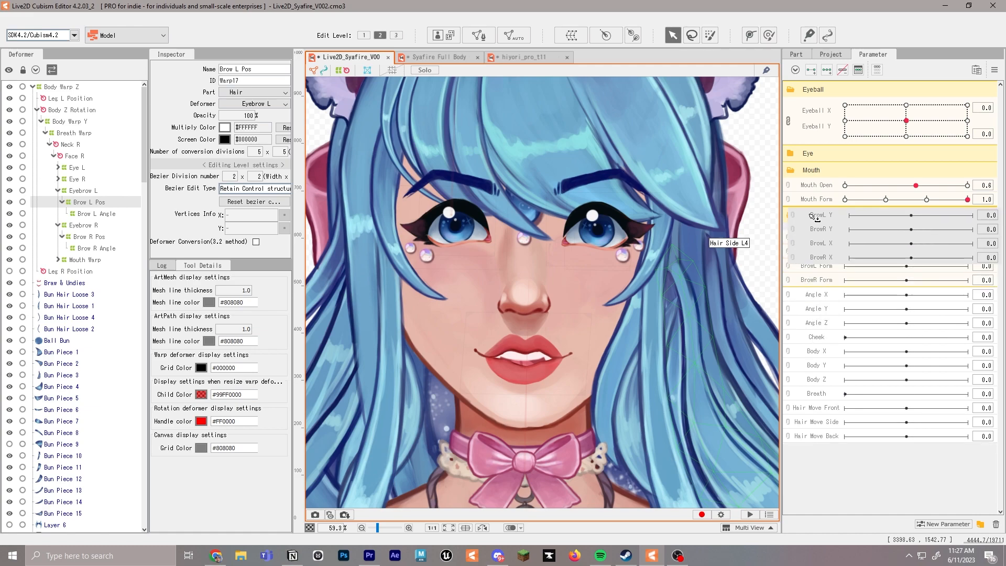
# Parent the Eyebrow R art mesh to the Eyebrow R warp deformer
pyautogui.scroll(-12, 92, 331)
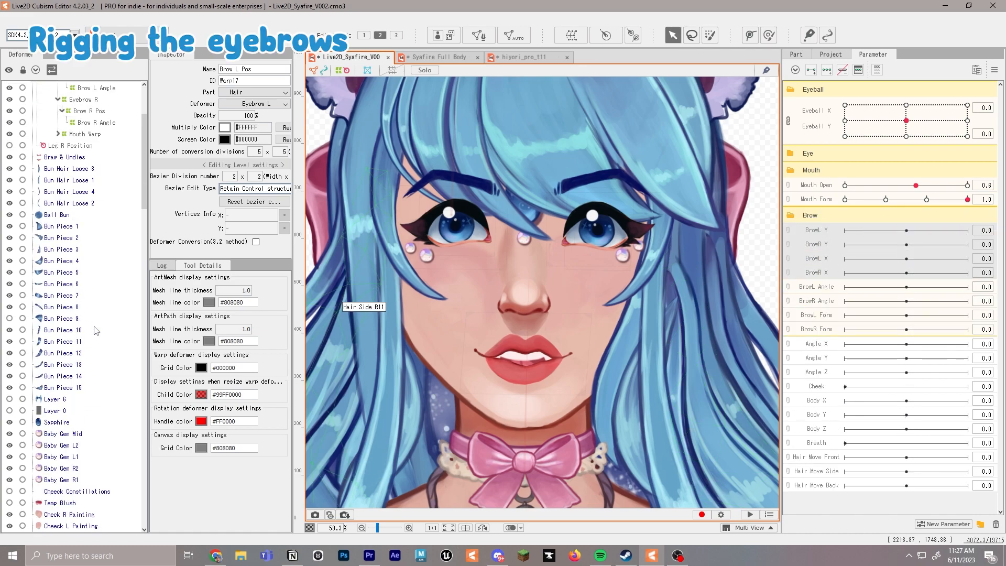
pyautogui.scroll(-2, 96, 329)
pyautogui.click(62, 237)
pyautogui.keyDown('ctrl'); pyautogui.click(72, 249); pyautogui.keyUp('ctrl')
pyautogui.scroll(2, 101, 260)
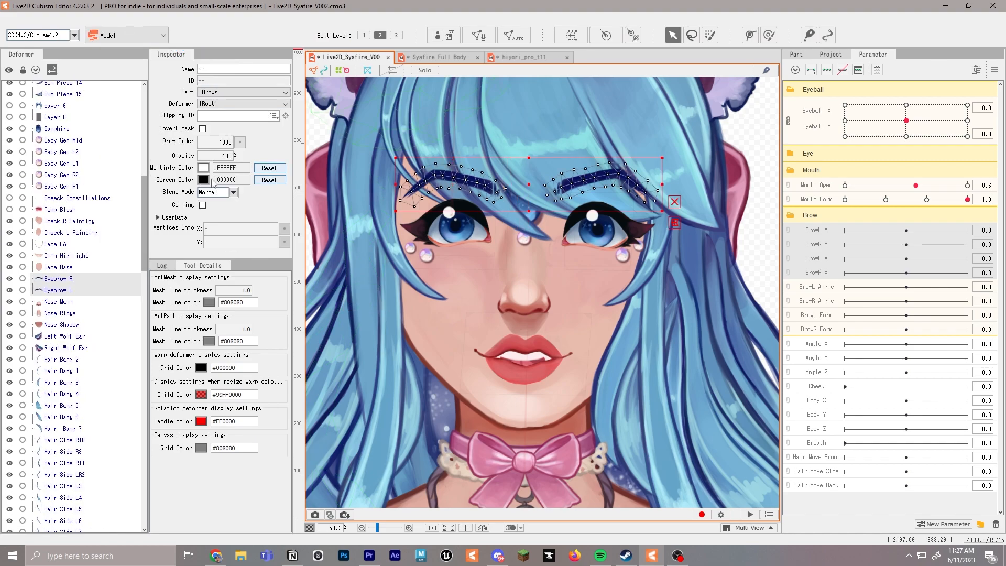
pyautogui.click(74, 280)
pyautogui.click(224, 104)
pyautogui.scroll(-3, 236, 142)
pyautogui.click(236, 148)
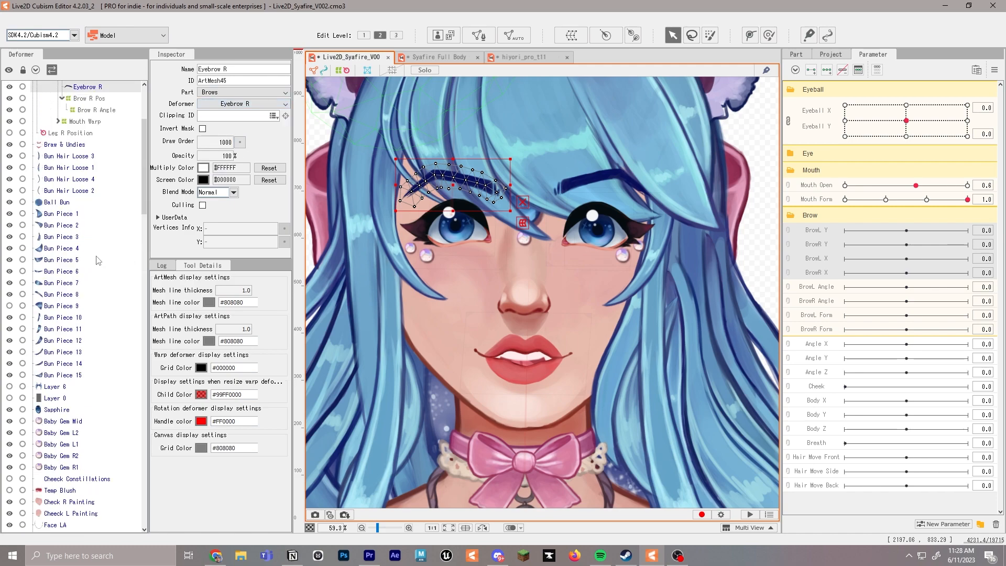
# Parent the Eyebrow L art mesh to the Eyebrow L warp deformer
pyautogui.scroll(-8, 87, 261)
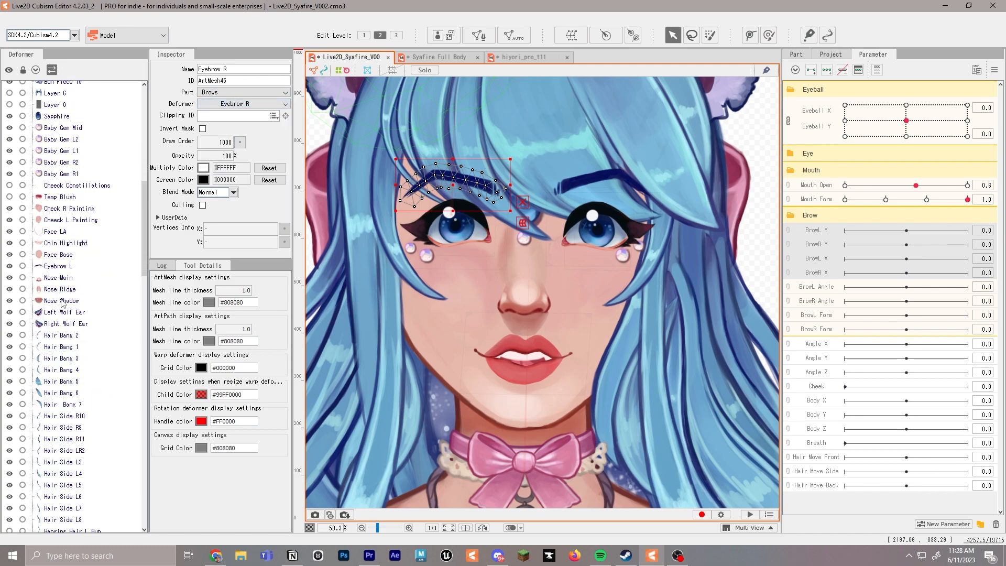
pyautogui.click(58, 266)
pyautogui.click(241, 103)
pyautogui.scroll(-3, 243, 141)
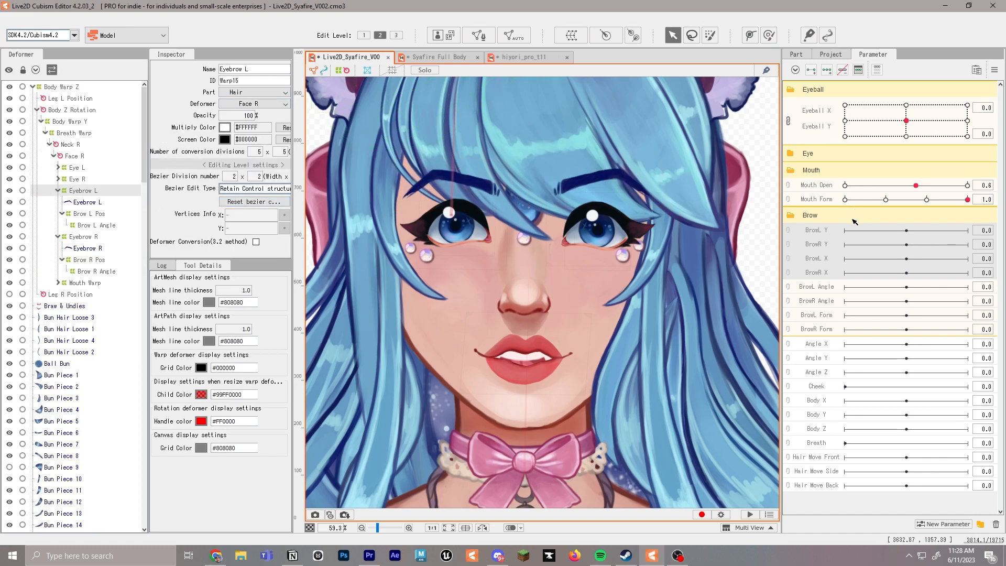
# Add two keys, at -1.0 and 1.0, to BrowL Y for the Eyebrow L deformer and set BrowL Y to 1.0
pyautogui.click(815, 232)
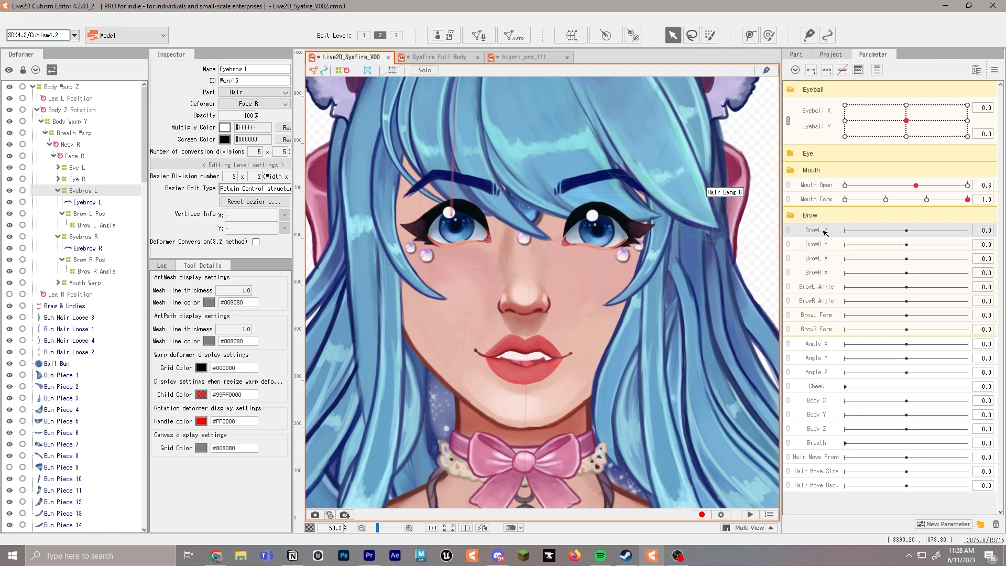
pyautogui.click(816, 74)
pyautogui.click(968, 231)
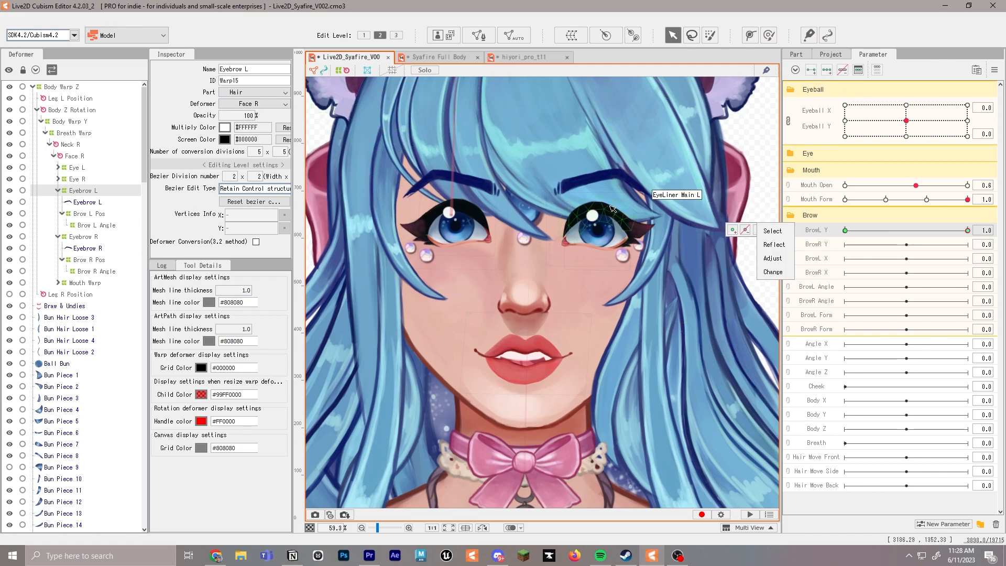
# Shrink the Eyebrow L warp deformer and move it from the chest up over the character's left eyebrow
pyautogui.scroll(-5, 519, 314)
pyautogui.moveTo(519, 313); pyautogui.dragTo(519, 262)
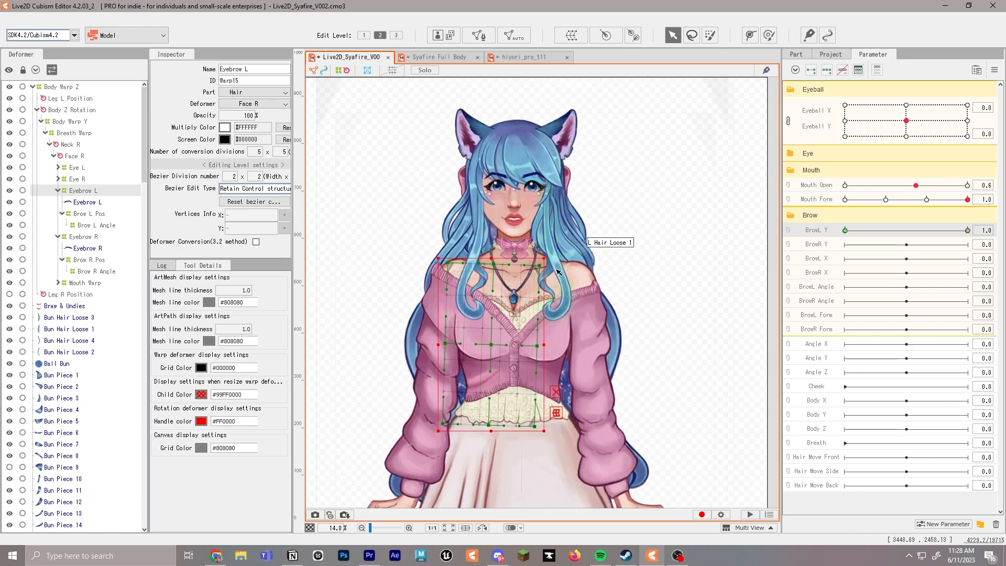
pyautogui.hotkey('ctrl', 'z')
pyautogui.moveTo(544, 257); pyautogui.dragTo(513, 326)
pyautogui.moveTo(489, 345); pyautogui.dragTo(533, 173)
pyautogui.scroll(6, 536, 184)
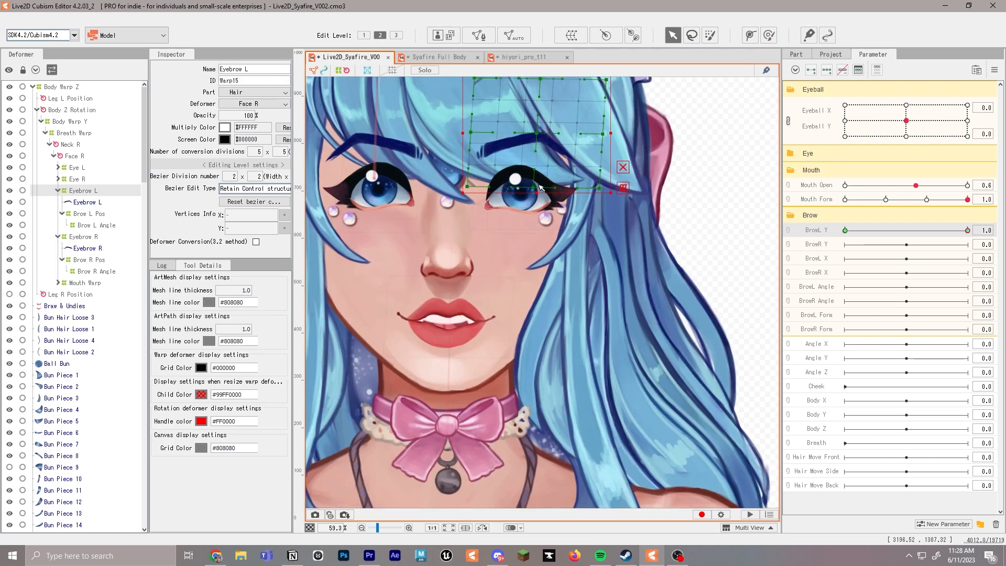
pyautogui.moveTo(611, 101); pyautogui.dragTo(600, 144)
pyautogui.moveTo(524, 199); pyautogui.dragTo(514, 209)
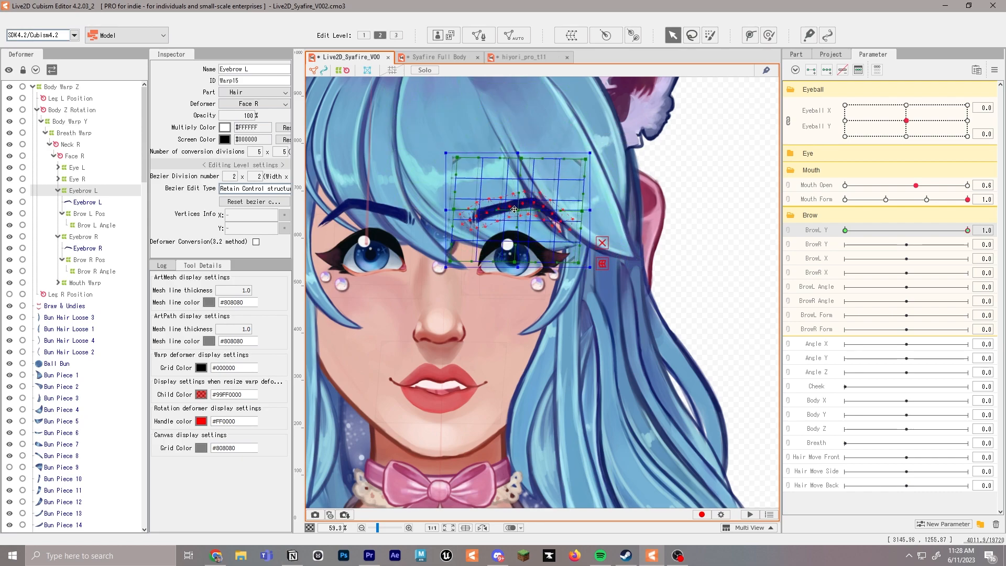
# Shrink the Eyebrow R warp deformer and move it up over the character's right eyebrow
pyautogui.click(90, 238)
pyautogui.scroll(-6, 368, 264)
pyautogui.moveTo(421, 286); pyautogui.dragTo(527, 222)
pyautogui.moveTo(517, 279); pyautogui.dragTo(481, 198)
pyautogui.scroll(3, 482, 198)
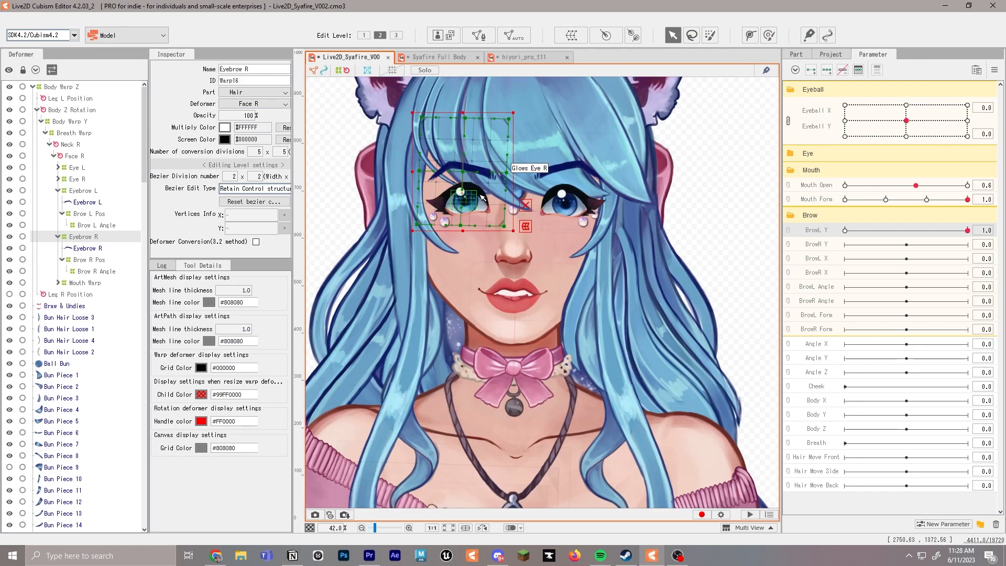
pyautogui.scroll(2, 483, 197)
pyautogui.moveTo(520, 88); pyautogui.dragTo(515, 111)
# Shape the BrowL Y keyforms on the Eyebrow L deformer, raising the brow at 1.0 and lowering it at -1.0
pyautogui.click(81, 191)
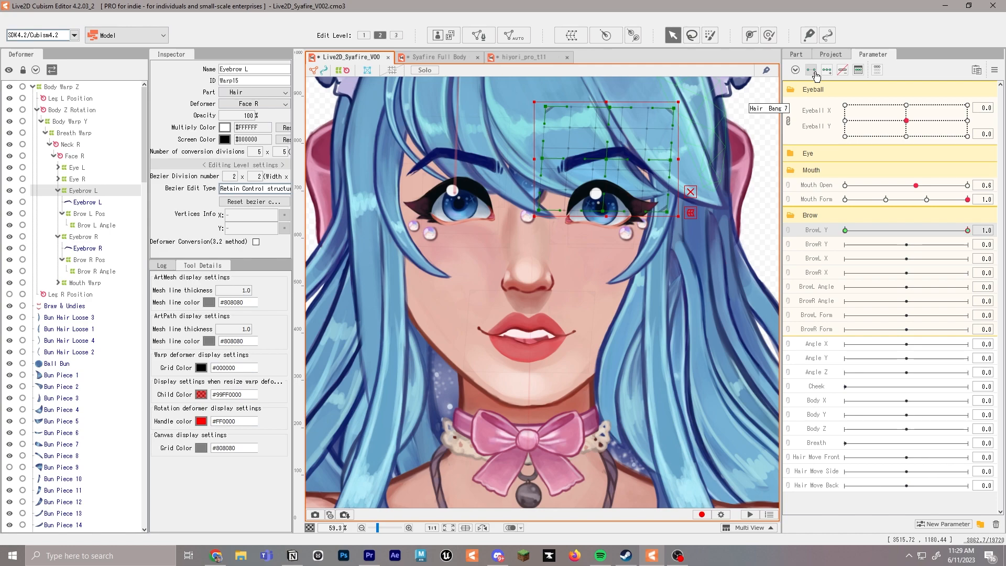
pyautogui.moveTo(608, 159); pyautogui.dragTo(610, 137)
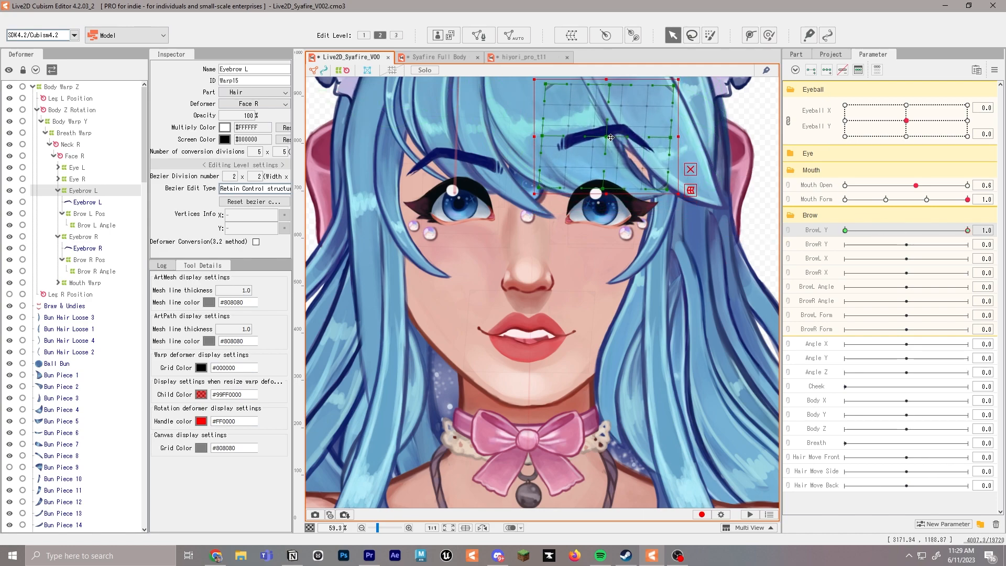
pyautogui.click(846, 230)
pyautogui.moveTo(610, 159); pyautogui.dragTo(609, 176)
pyautogui.click(968, 230)
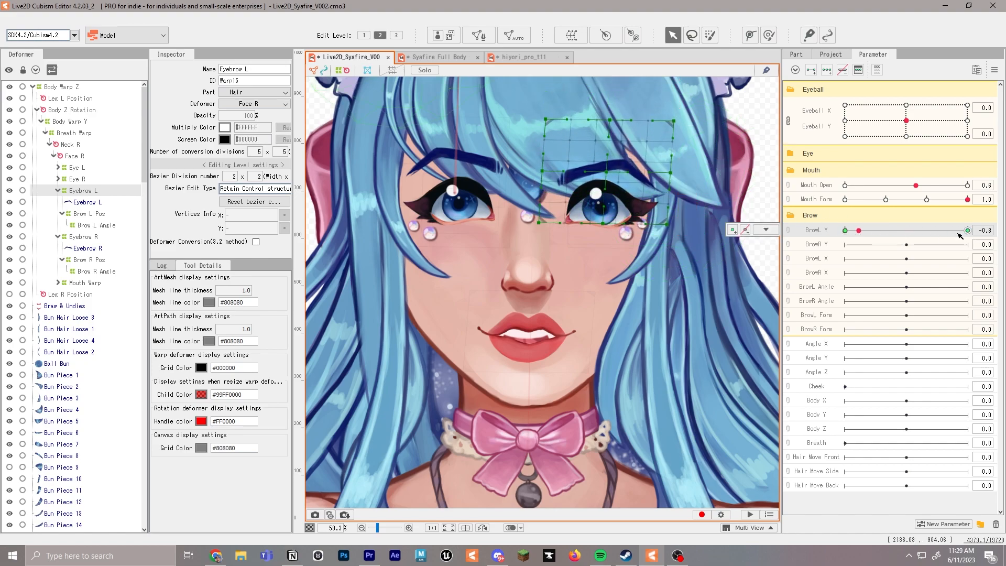
# Key BrowR Y at -1.0 and 1.0 on the Eyebrow R deformer, raising the brow at 1.0 and lowering it at -1.0 to match BrowL Y
pyautogui.click(92, 238)
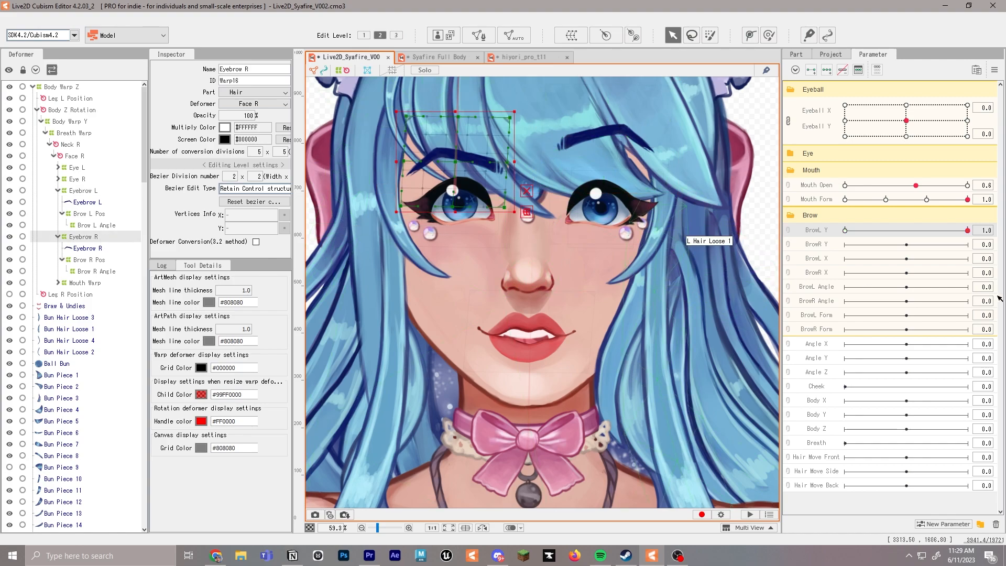
pyautogui.click(833, 250)
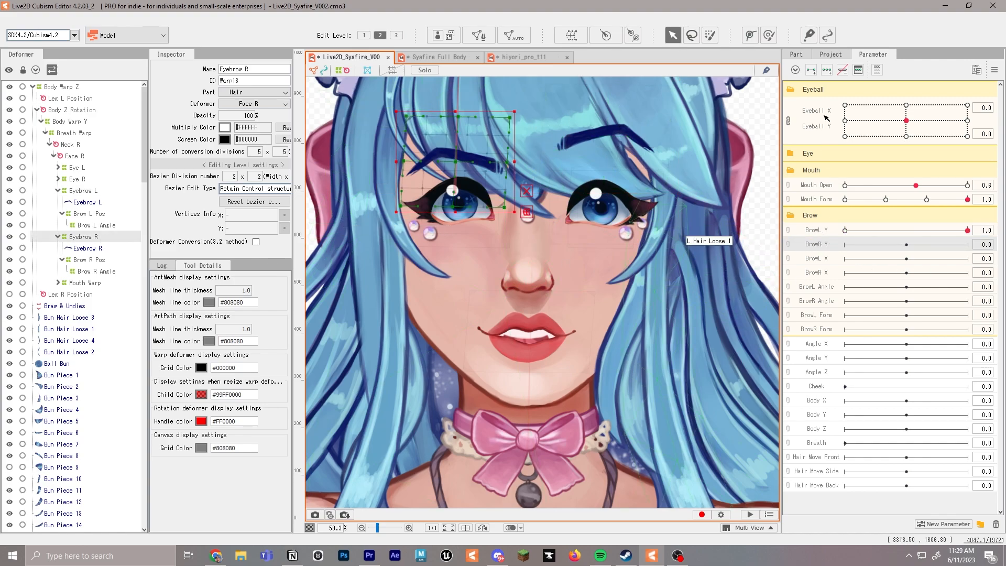
pyautogui.click(967, 245)
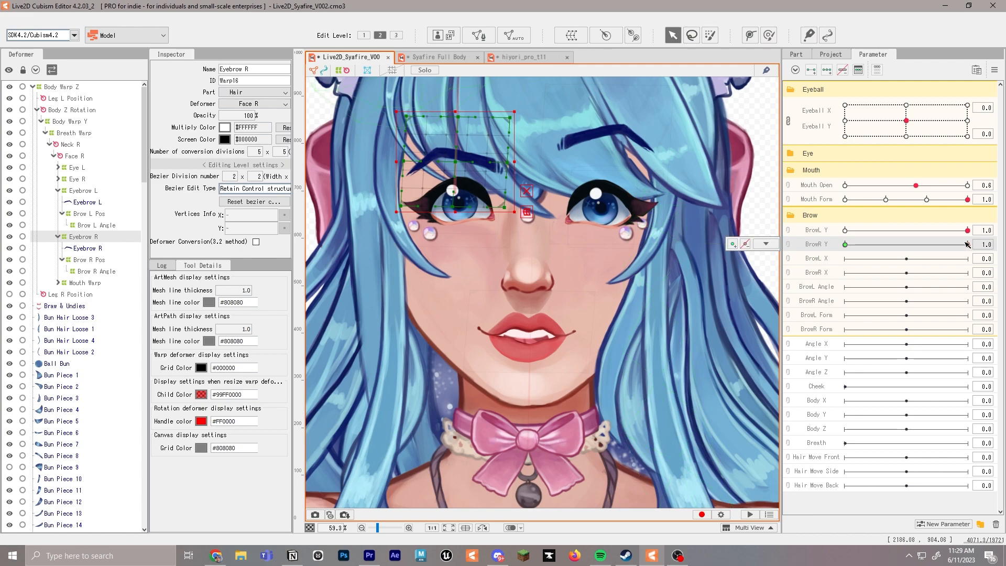
pyautogui.moveTo(456, 162); pyautogui.dragTo(455, 135)
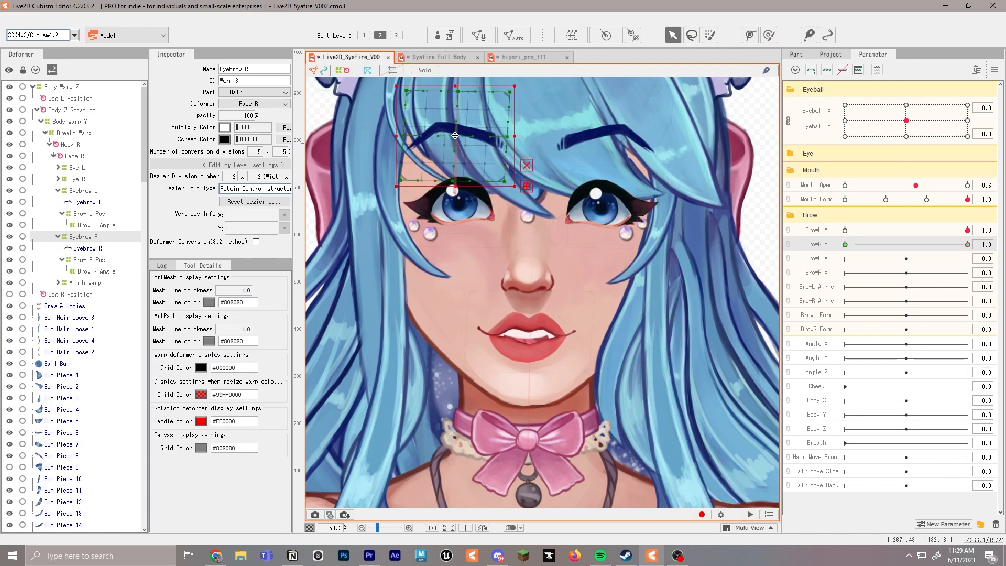
pyautogui.moveTo(967, 245)
pyautogui.mouseDown()
pyautogui.moveTo(830, 244)
pyautogui.moveTo(968, 245)
pyautogui.mouseUp()
pyautogui.click(847, 245)
pyautogui.moveTo(480, 164); pyautogui.dragTo(455, 180)
pyautogui.click(846, 231)
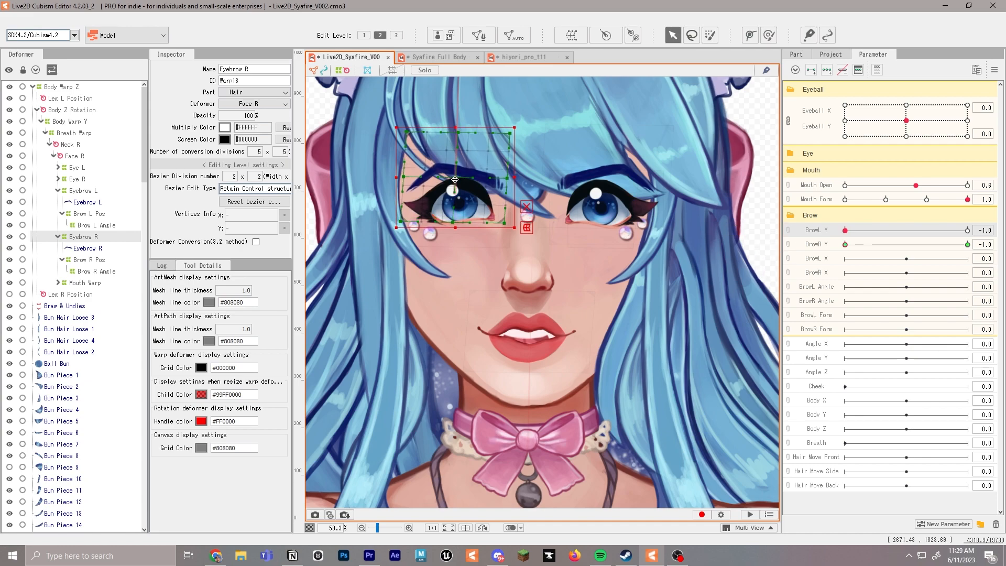
pyautogui.moveTo(847, 231)
pyautogui.mouseDown()
pyautogui.moveTo(968, 245)
pyautogui.moveTo(846, 245)
pyautogui.mouseUp()
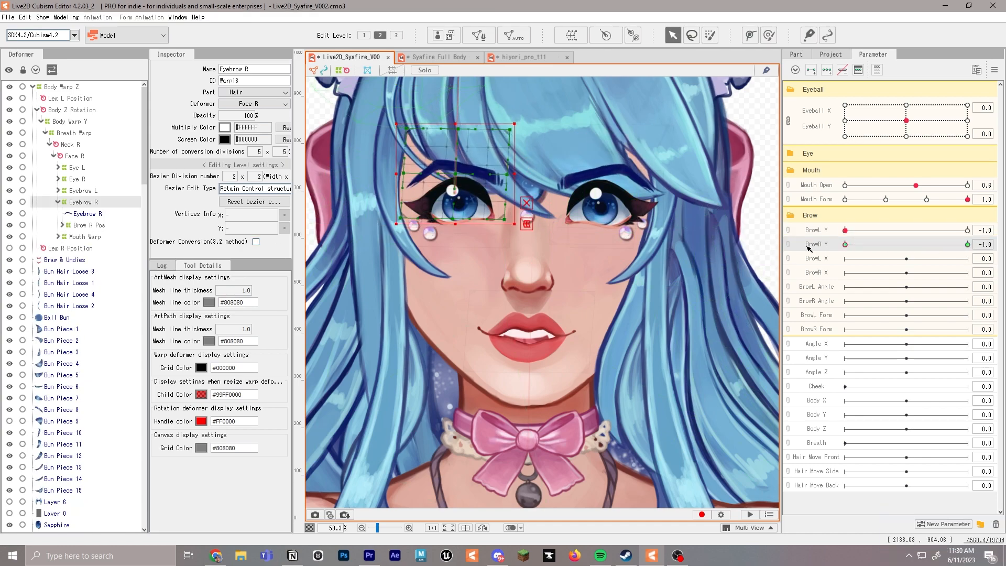
# Add a middle key at 0.0 to the BrowR Y parameter and return BrowR Y to 0.0
pyautogui.doubleClick(804, 245)
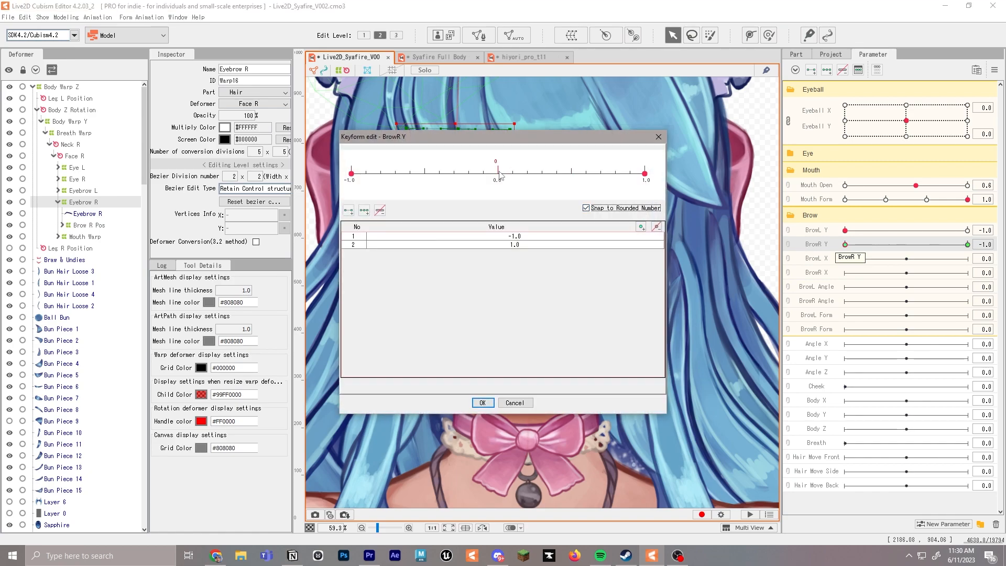
pyautogui.click(483, 403)
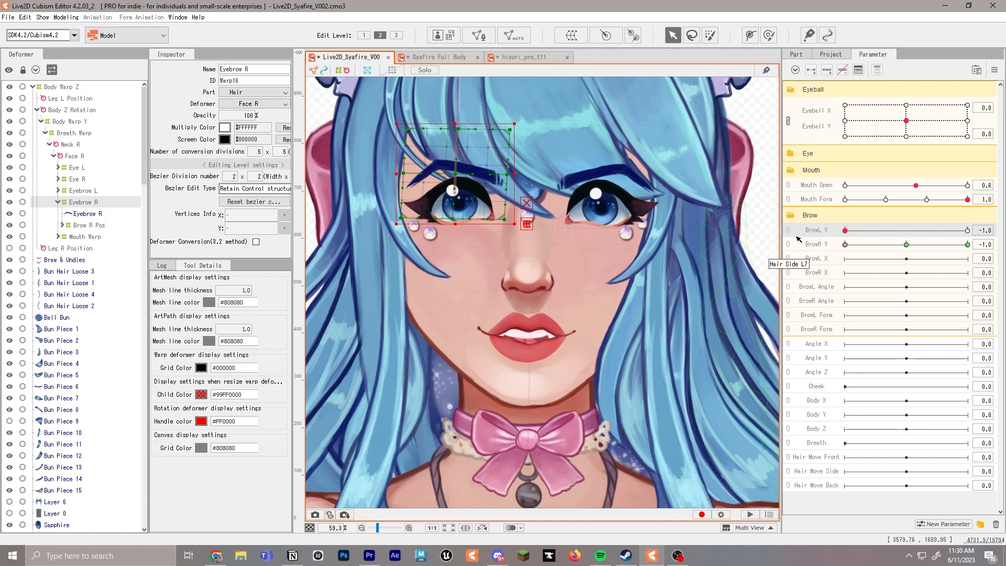
pyautogui.click(806, 248)
pyautogui.click(908, 245)
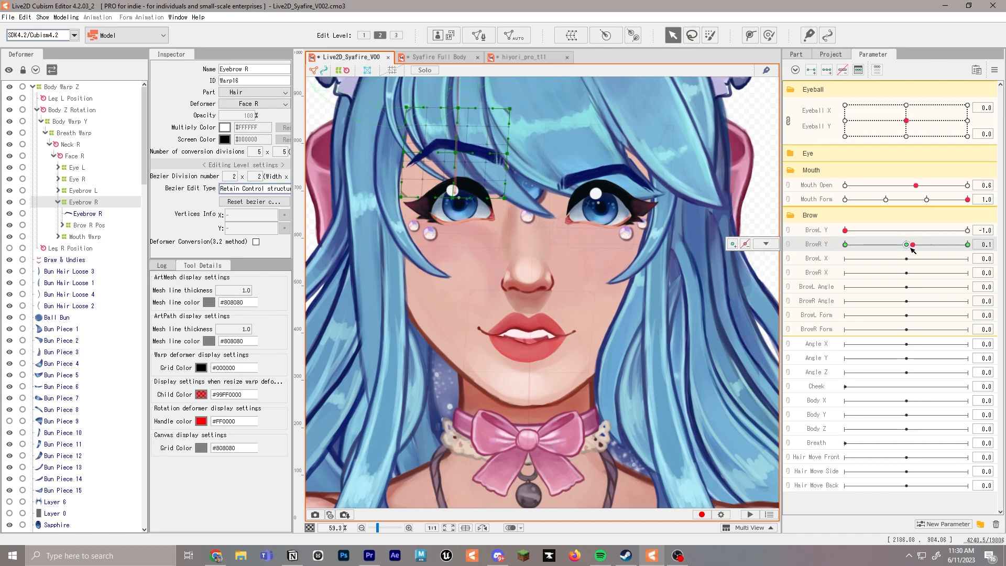
# Add a middle key at 0.0 to BrowL Y for the Eyebrow L deformer and return BrowL Y to 0.0
pyautogui.click(812, 231)
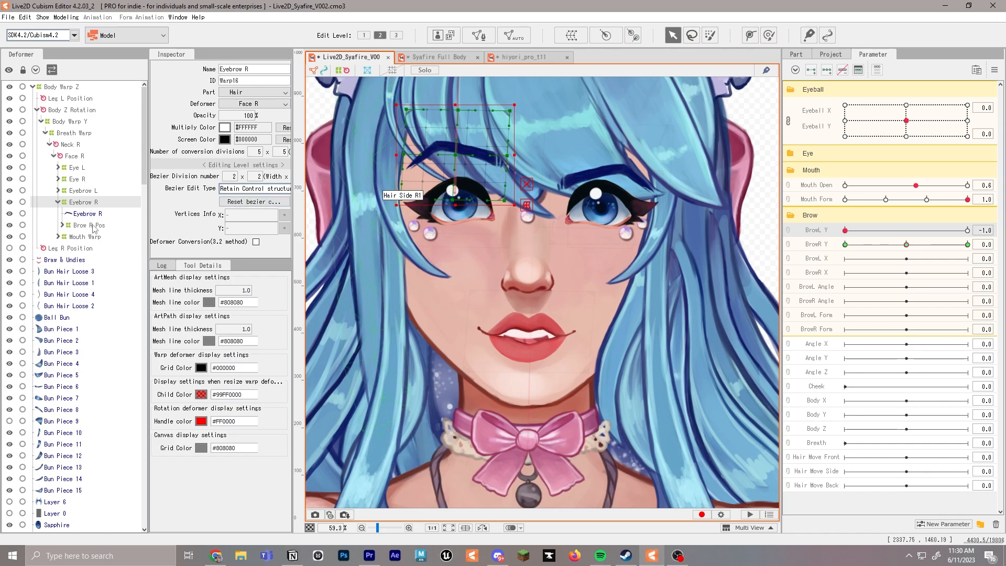
pyautogui.click(81, 190)
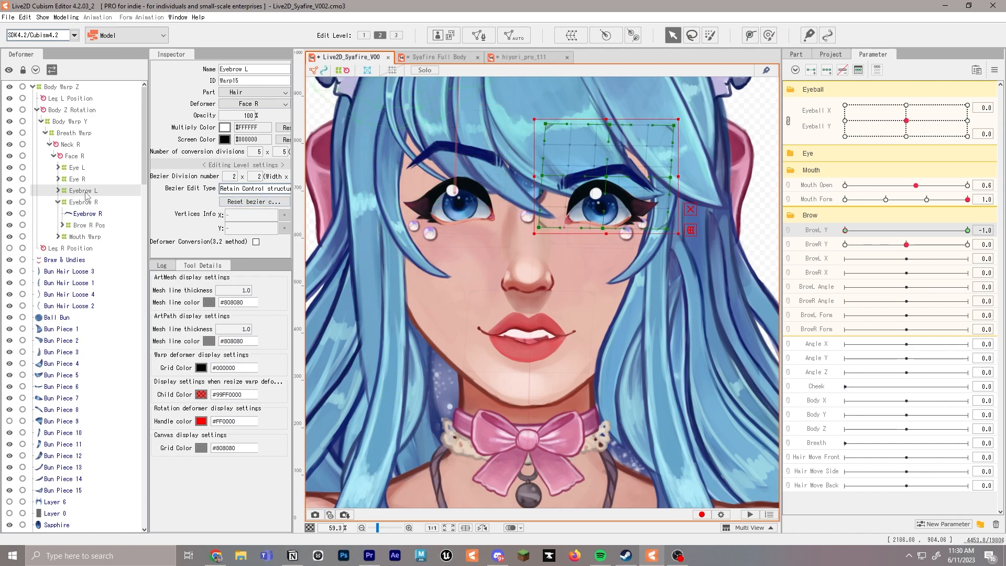
pyautogui.doubleClick(817, 231)
pyautogui.click(500, 173)
pyautogui.press('Return')
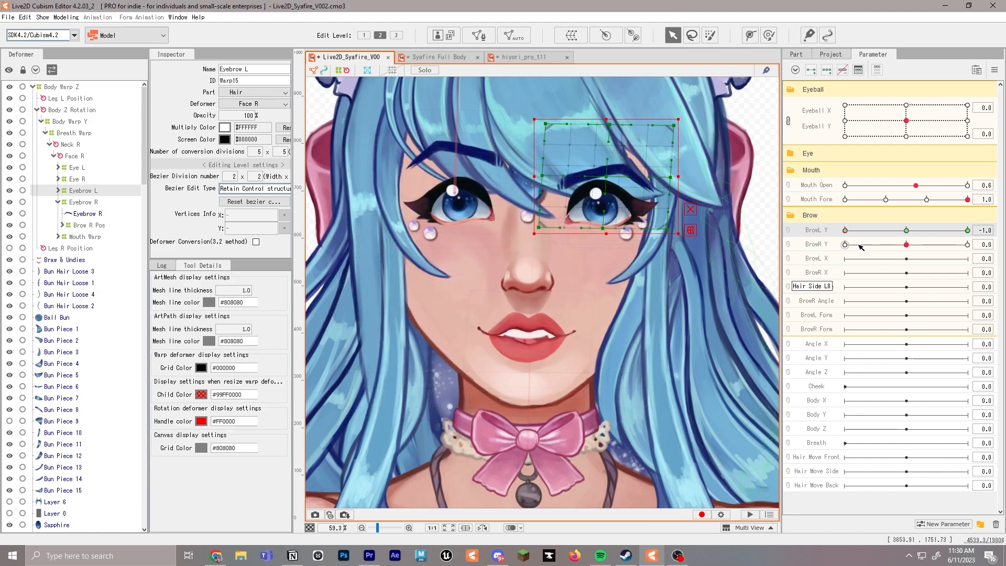
pyautogui.click(907, 230)
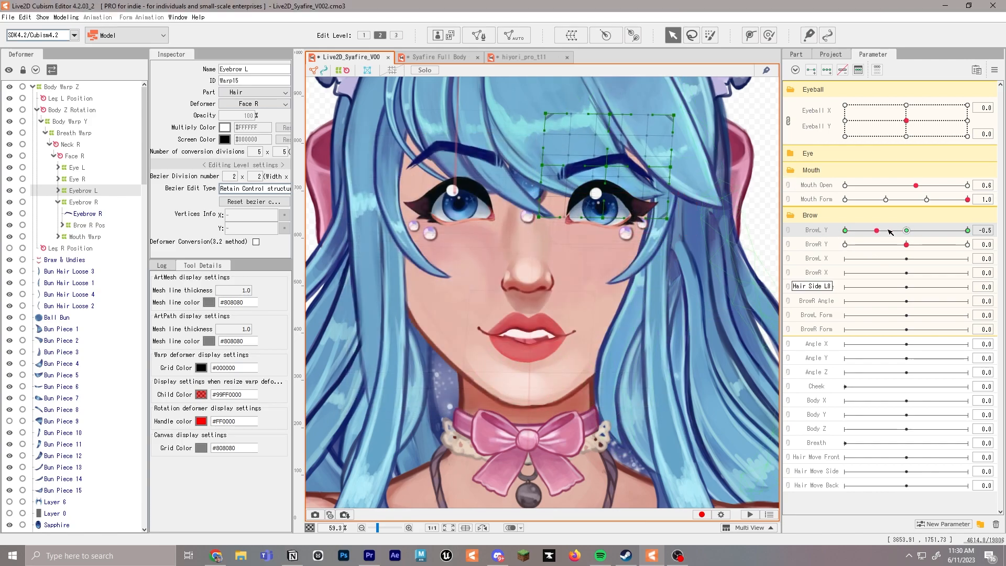
pyautogui.click(908, 235)
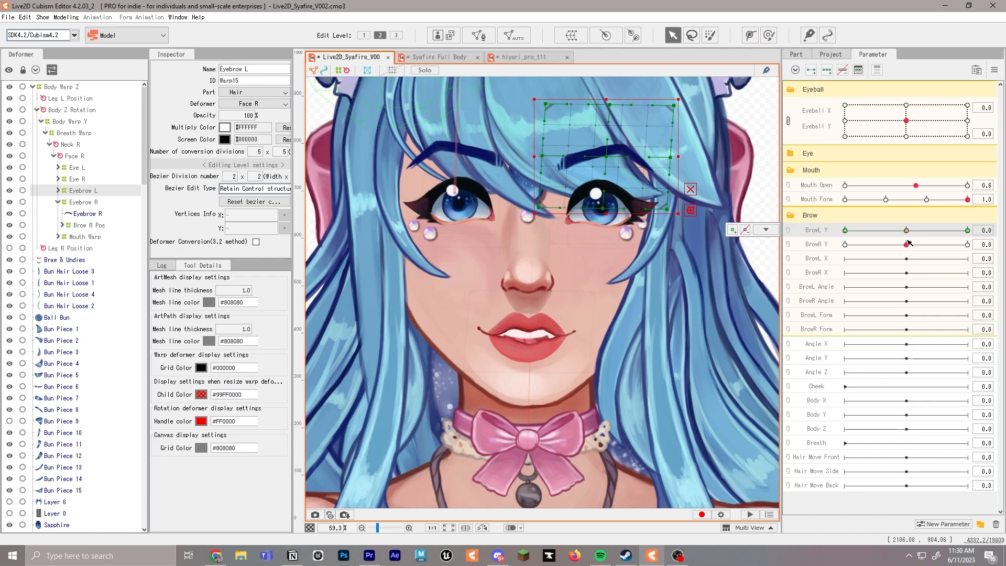
# Add three keys to BrowL X for Eyebrow L, shifting the brow outward at 1.0 and inward at -1.0, and return it to 0.0
pyautogui.click(827, 259)
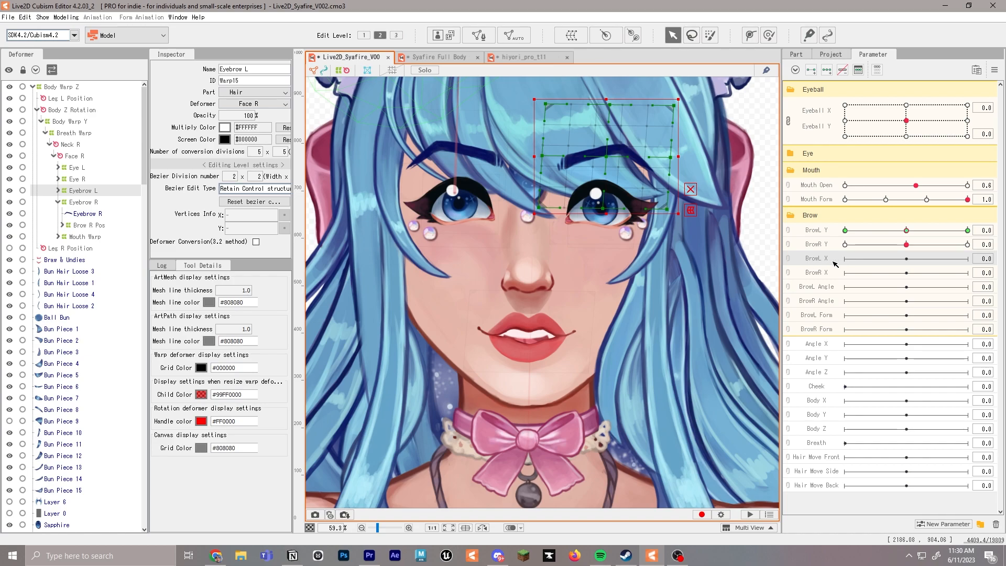
pyautogui.click(58, 191)
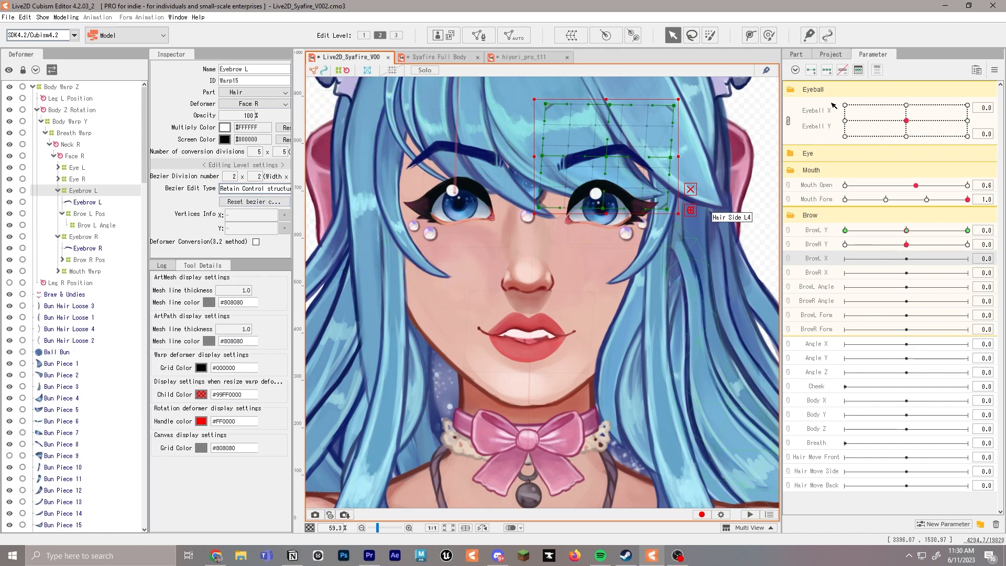
pyautogui.click(968, 259)
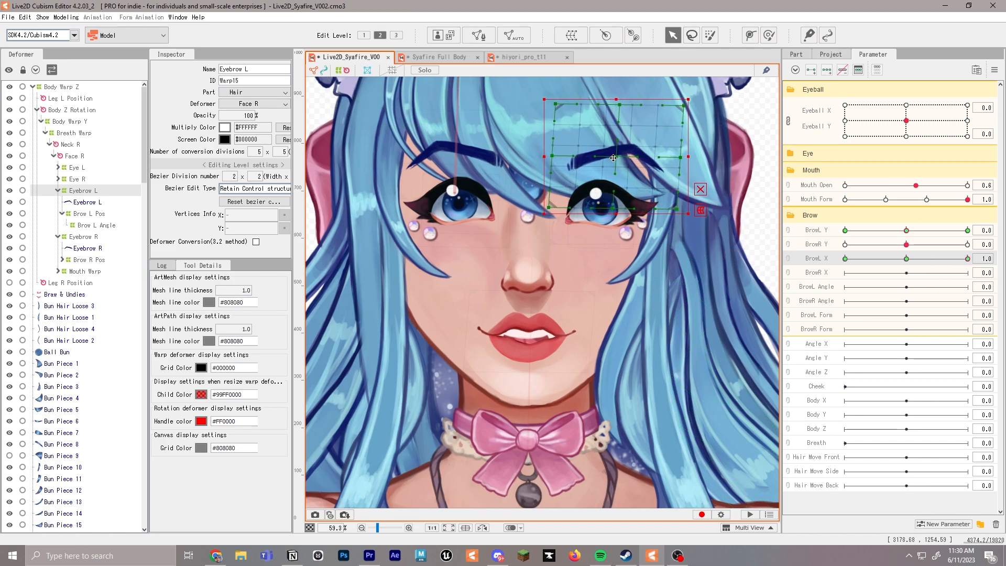
pyautogui.click(847, 259)
pyautogui.moveTo(638, 174); pyautogui.dragTo(622, 174)
pyautogui.moveTo(846, 259); pyautogui.dragTo(907, 260)
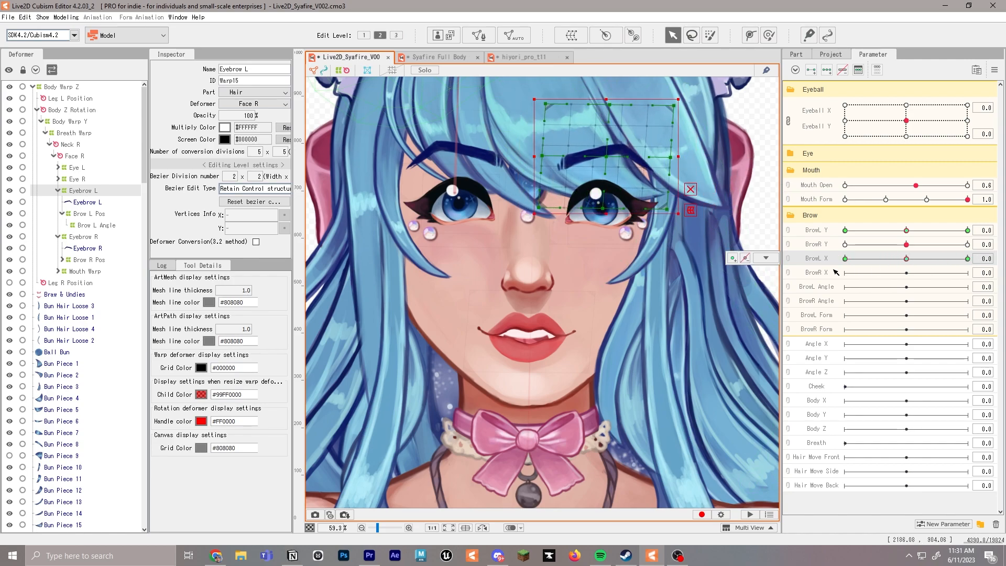
# Add three keys to BrowR X for Eyebrow R, shifting the brow sideways to match BrowL X, and return both X parameters to 0.0
pyautogui.click(94, 238)
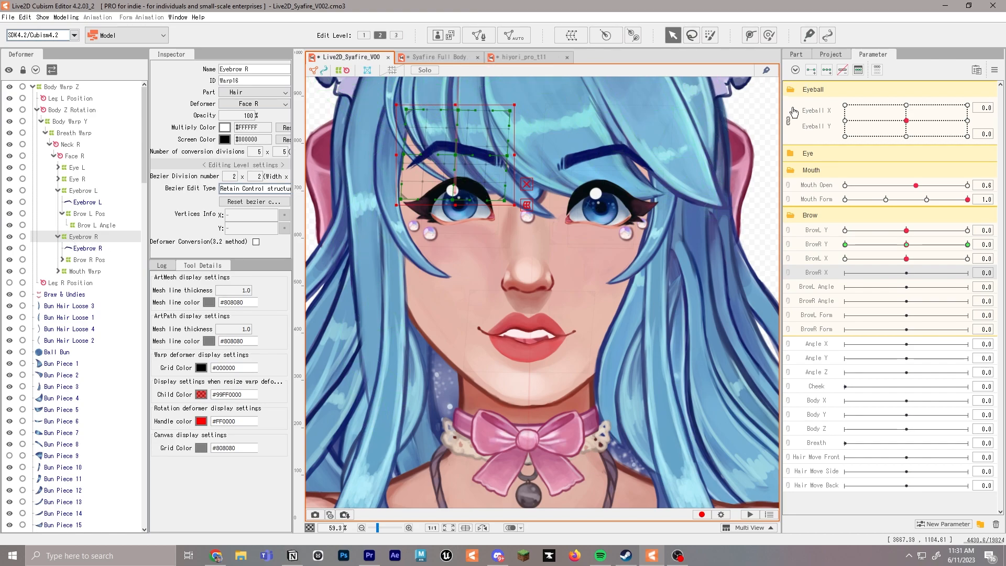
pyautogui.click(968, 273)
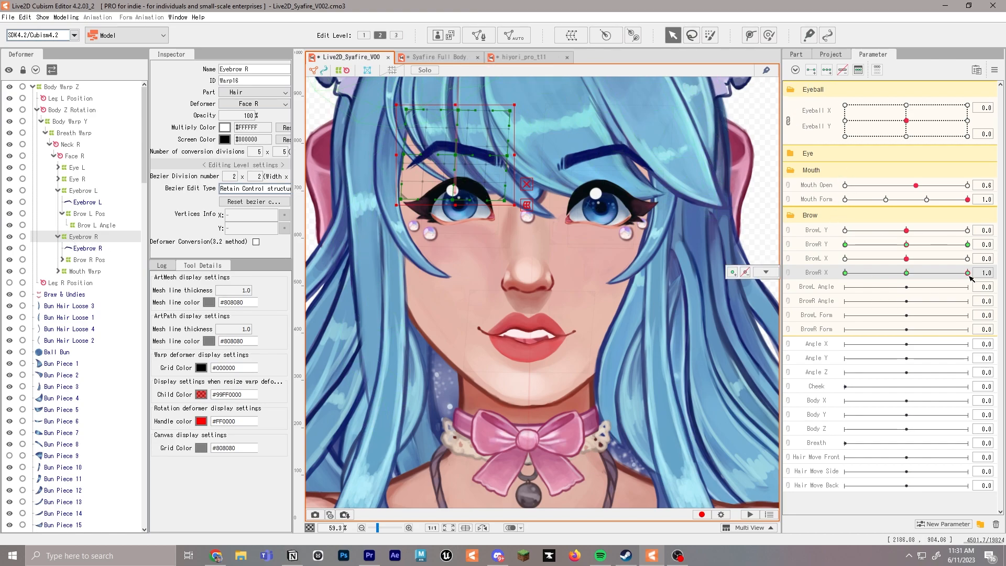
pyautogui.click(968, 259)
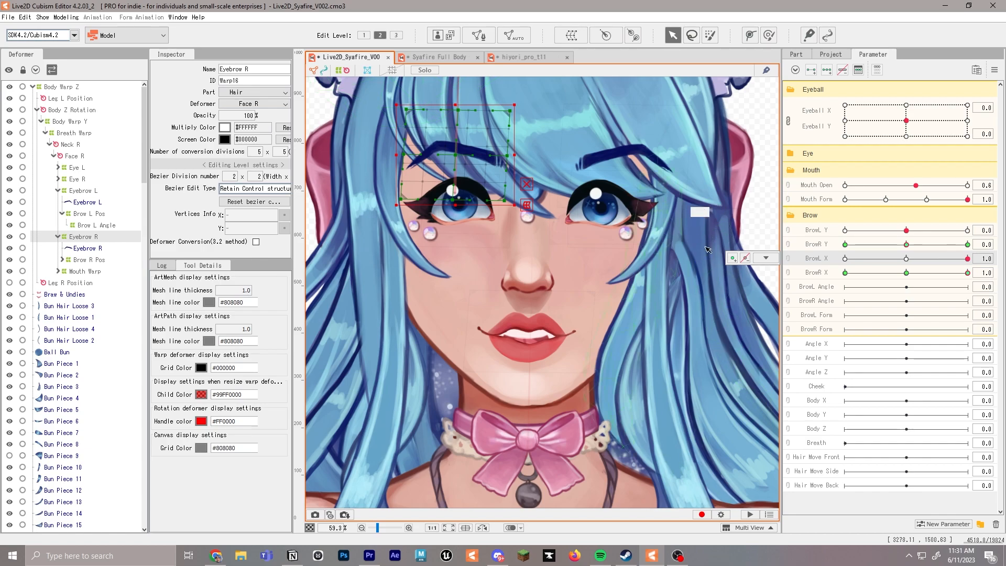
pyautogui.moveTo(464, 159); pyautogui.dragTo(442, 156)
pyautogui.click(845, 273)
pyautogui.click(845, 259)
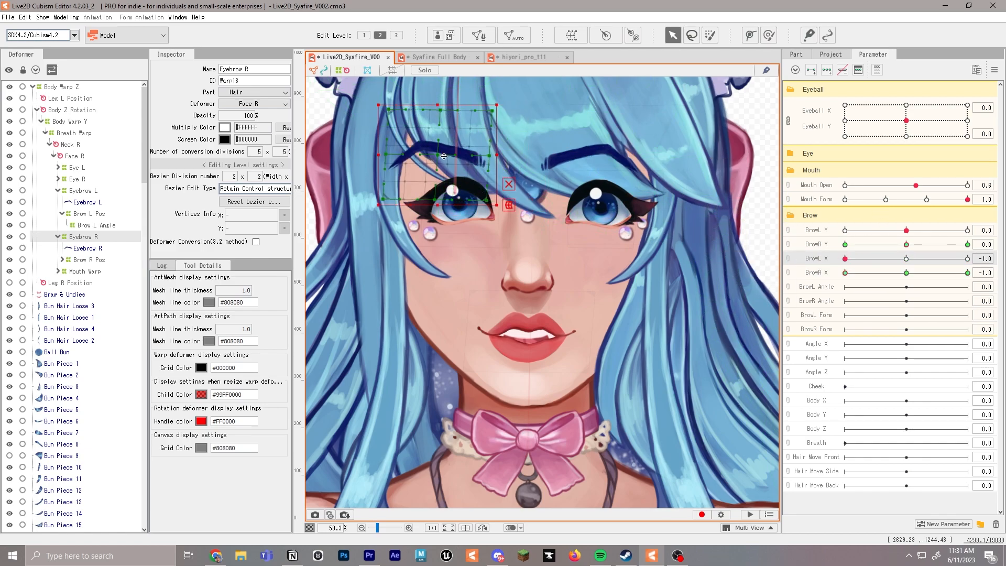
pyautogui.click(906, 273)
pyautogui.click(907, 259)
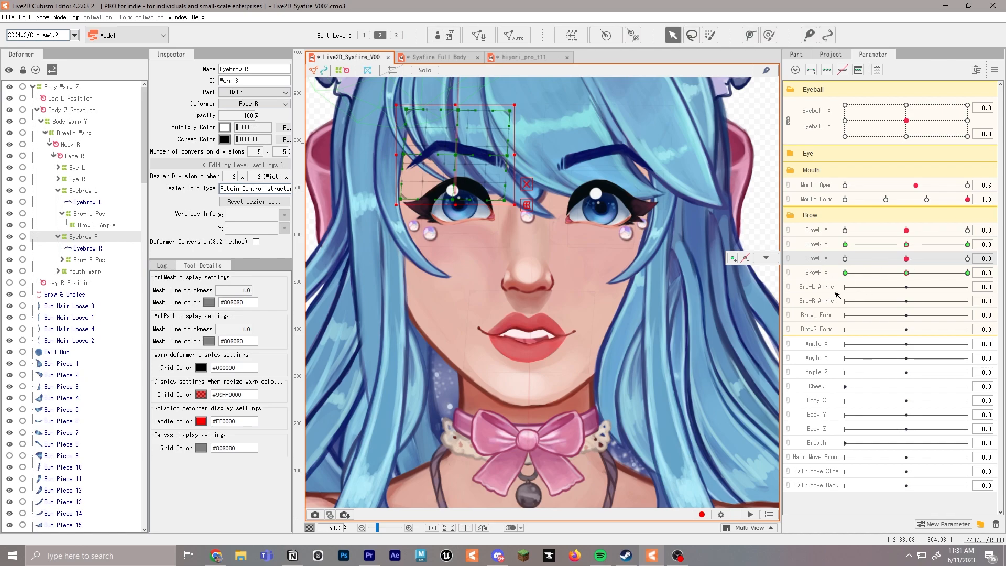
# Parent the Eyebrow L mesh to the Brow L Angle deformer and try to parent Eyebrow R under Brow R Pos
pyautogui.moveTo(81, 201); pyautogui.dragTo(88, 227)
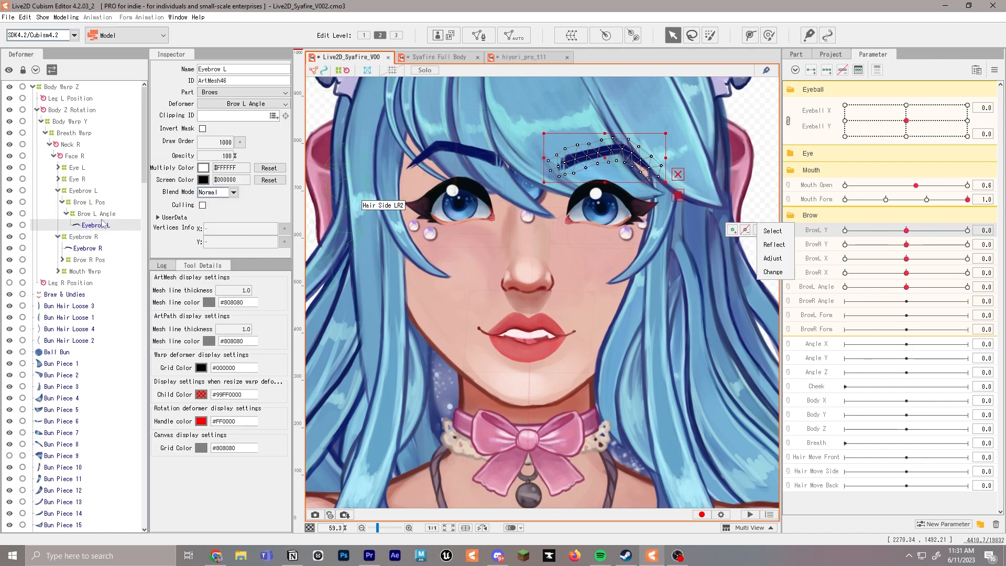
pyautogui.click(86, 249)
pyautogui.click(62, 260)
pyautogui.moveTo(94, 249); pyautogui.dragTo(95, 271)
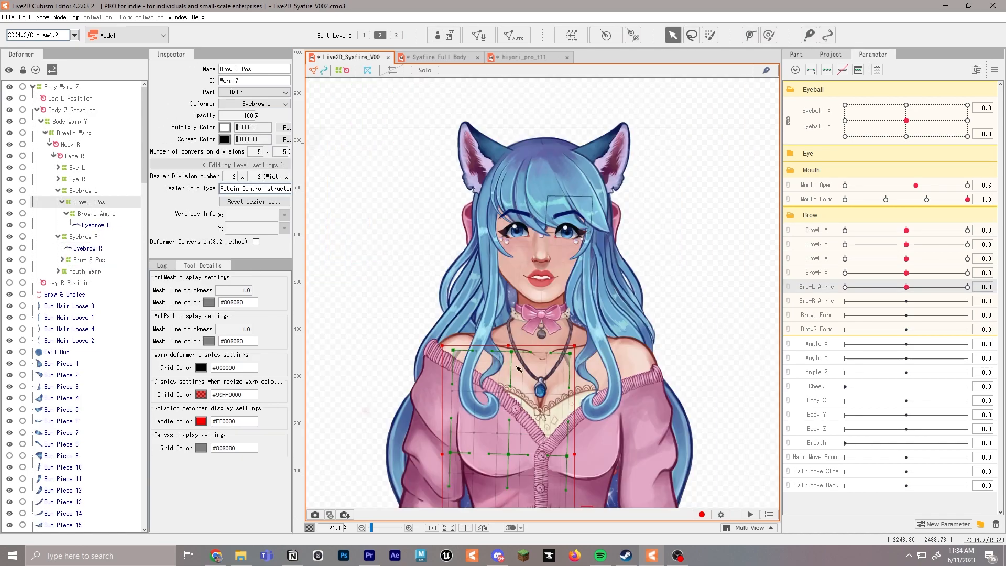
# Move the Brow L Pos warp deformer from the torso up to Eyebrow L and scale it to fit the brow
pyautogui.moveTo(557, 422); pyautogui.dragTo(542, 376)
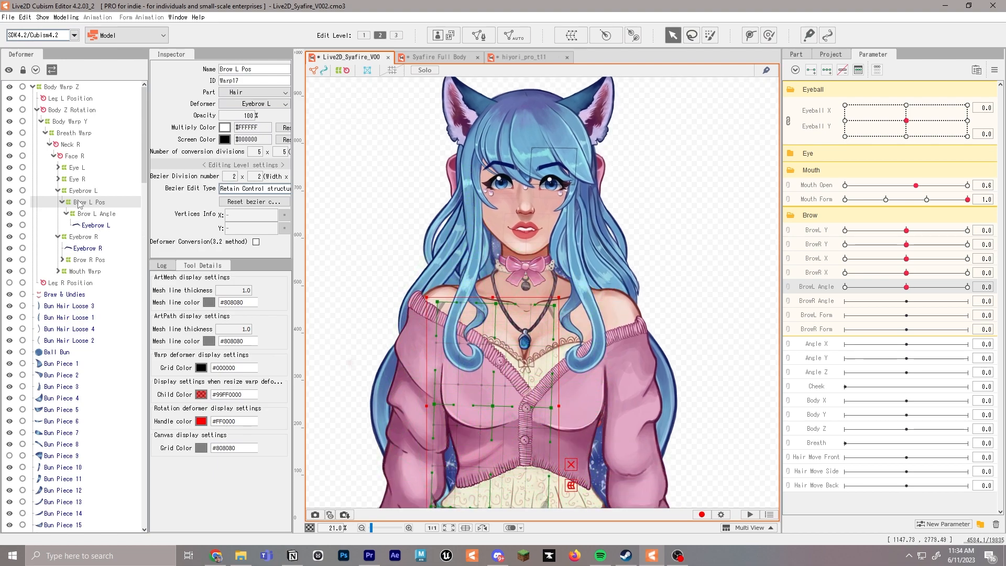
pyautogui.moveTo(560, 297); pyautogui.dragTo(545, 366)
pyautogui.moveTo(491, 407); pyautogui.dragTo(555, 187)
pyautogui.scroll(3, 568, 177)
pyautogui.click(579, 322)
pyautogui.scroll(2, 579, 322)
pyautogui.scroll(-2, 540, 353)
# Move the Brow L Angle warp deformer over Eyebrow L and scale it to fit within the brow area
pyautogui.moveTo(476, 393); pyautogui.dragTo(564, 161)
pyautogui.scroll(-2, 564, 161)
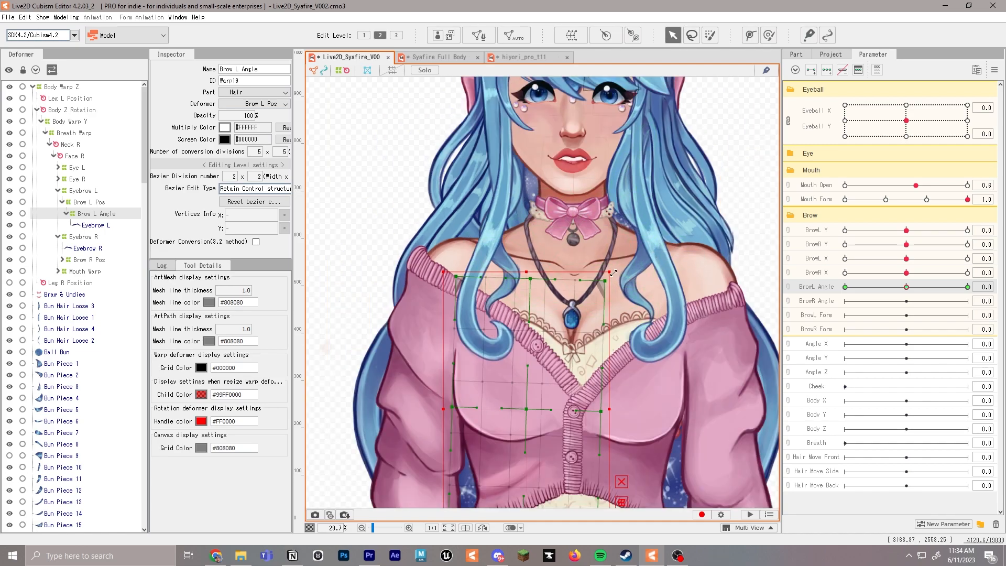
pyautogui.scroll(3, 677, 251)
pyautogui.moveTo(638, 130); pyautogui.dragTo(642, 149)
pyautogui.moveTo(566, 188); pyautogui.dragTo(556, 185)
# Replace the BrowL Angle keys with three new ones, tilting the brow's inner end up at 1.0 and down at -1.0, and return it to 0.0
pyautogui.click(843, 69)
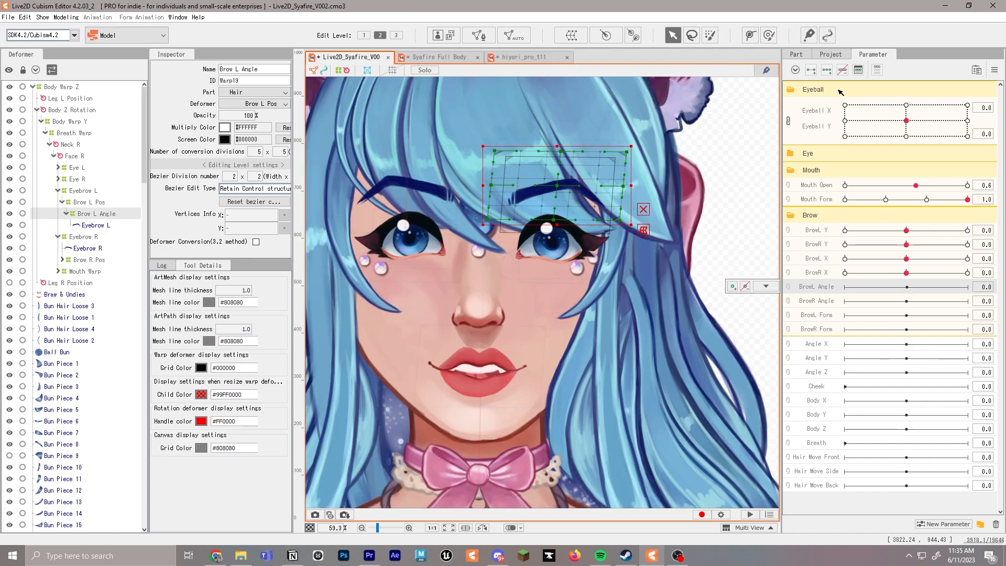
pyautogui.click(828, 71)
pyautogui.click(968, 287)
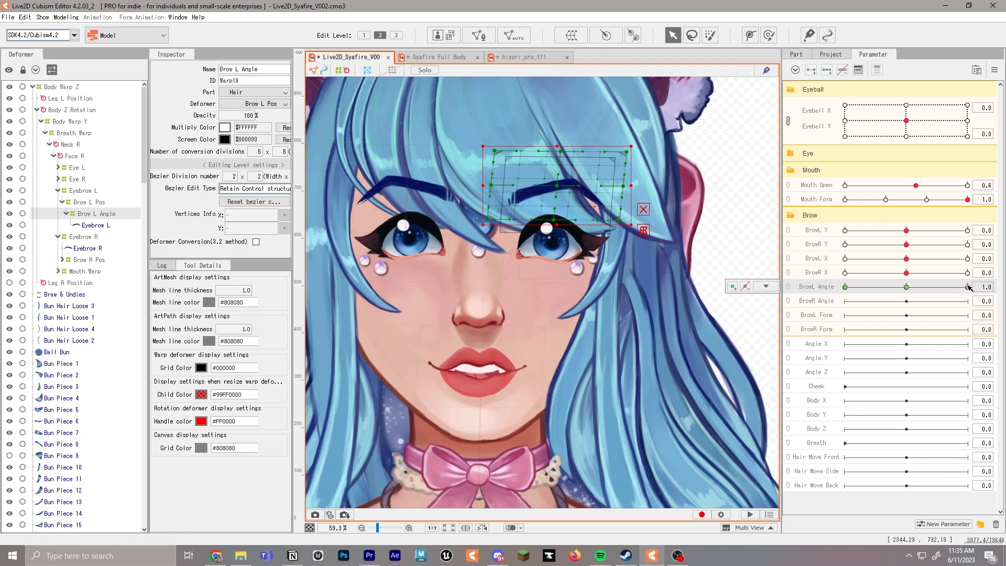
pyautogui.moveTo(641, 142); pyautogui.dragTo(616, 117)
pyautogui.click(846, 287)
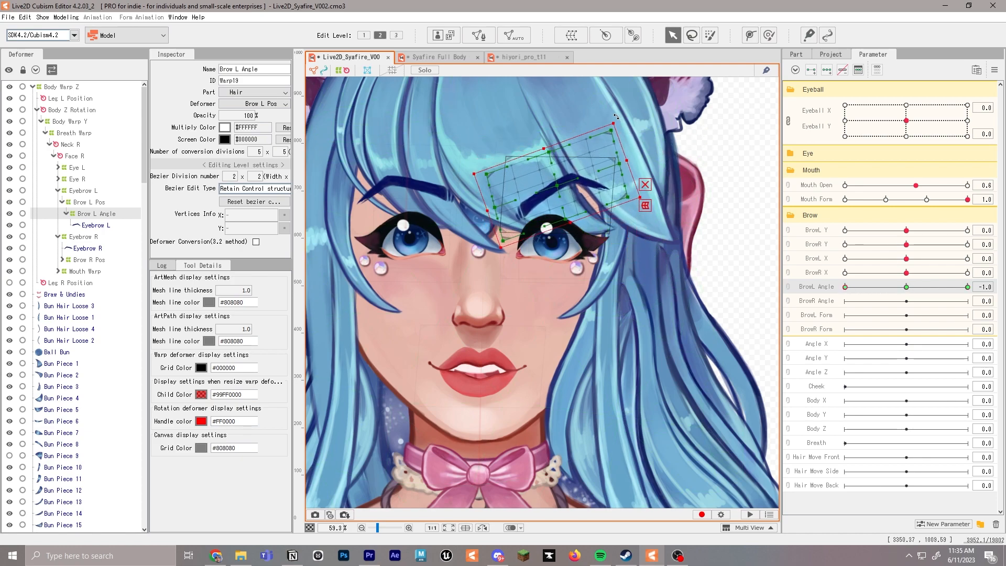
pyautogui.moveTo(906, 288)
pyautogui.mouseDown()
pyautogui.moveTo(965, 288)
pyautogui.moveTo(907, 288)
pyautogui.mouseUp()
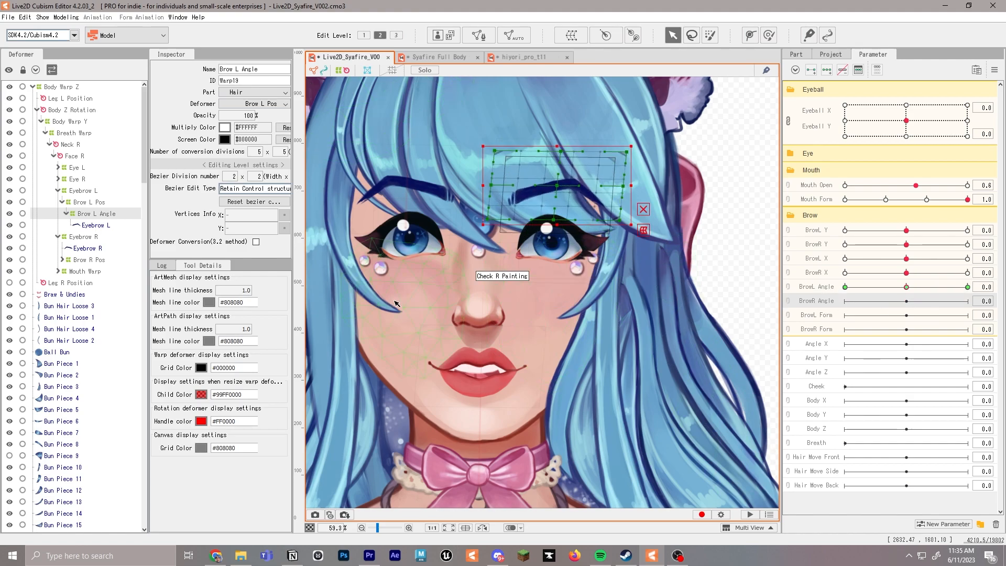
# Move the Brow R Pos warp deformer from the torso up over Eyebrow R and scale it to fit the brow
pyautogui.click(101, 239)
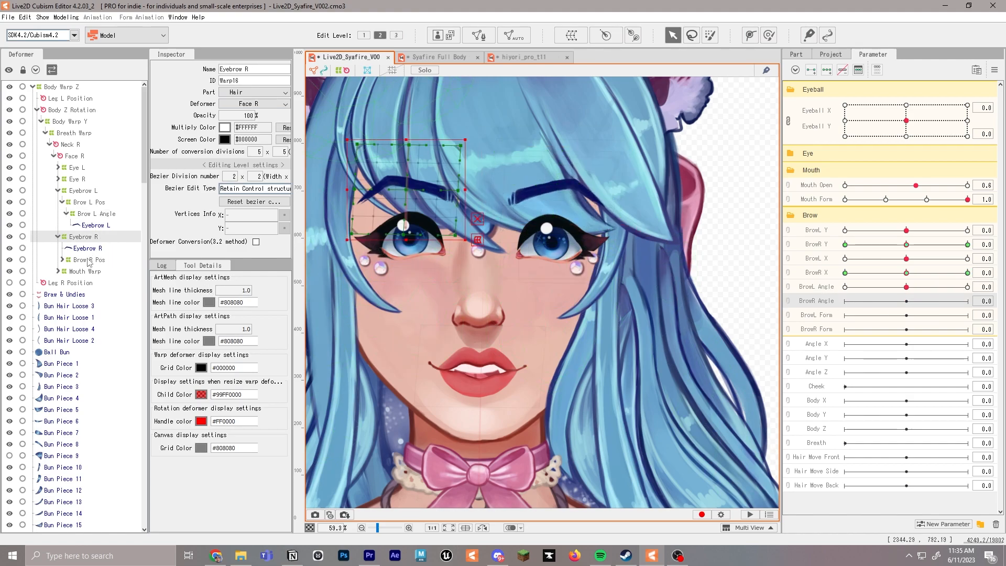
pyautogui.click(89, 261)
pyautogui.click(62, 260)
pyautogui.scroll(-4, 500, 437)
pyautogui.moveTo(537, 398); pyautogui.dragTo(542, 140)
pyautogui.scroll(-2, 543, 140)
pyautogui.moveTo(614, 159); pyautogui.dragTo(612, 214)
pyautogui.moveTo(557, 186); pyautogui.dragTo(557, 170)
pyautogui.moveTo(557, 315); pyautogui.dragTo(539, 190)
pyautogui.scroll(2, 510, 170)
pyautogui.moveTo(565, 124); pyautogui.dragTo(544, 137)
pyautogui.moveTo(483, 170); pyautogui.dragTo(480, 179)
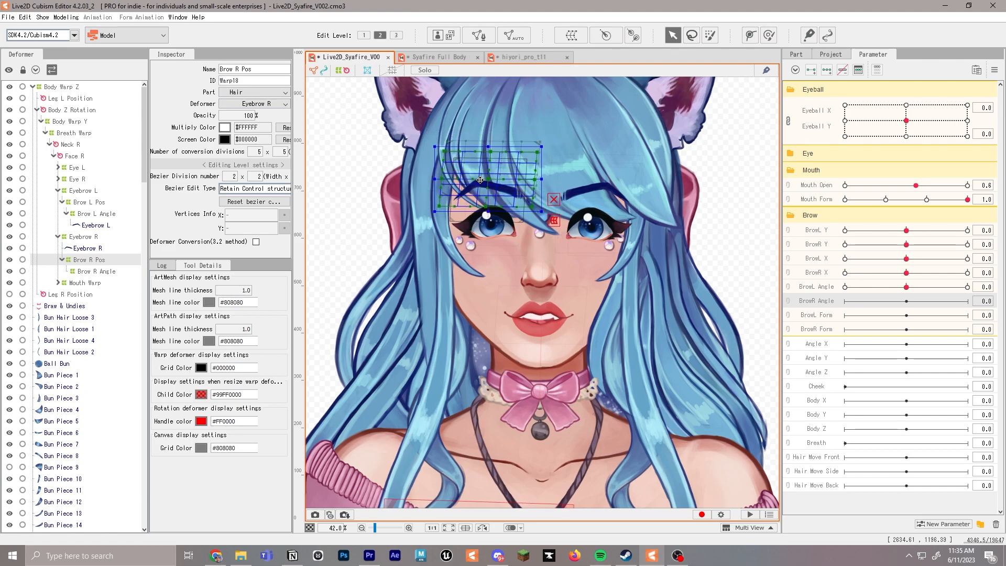
# Move the Brow R Angle warp deformer up over Eyebrow R and scale it to enclose the brow
pyautogui.scroll(-2, 480, 179)
pyautogui.moveTo(454, 393); pyautogui.dragTo(464, 195)
pyautogui.scroll(2, 461, 190)
pyautogui.moveTo(481, 141); pyautogui.dragTo(456, 239)
pyautogui.moveTo(542, 243); pyautogui.dragTo(534, 255)
pyautogui.scroll(1, 536, 252)
pyautogui.moveTo(463, 269); pyautogui.dragTo(459, 154)
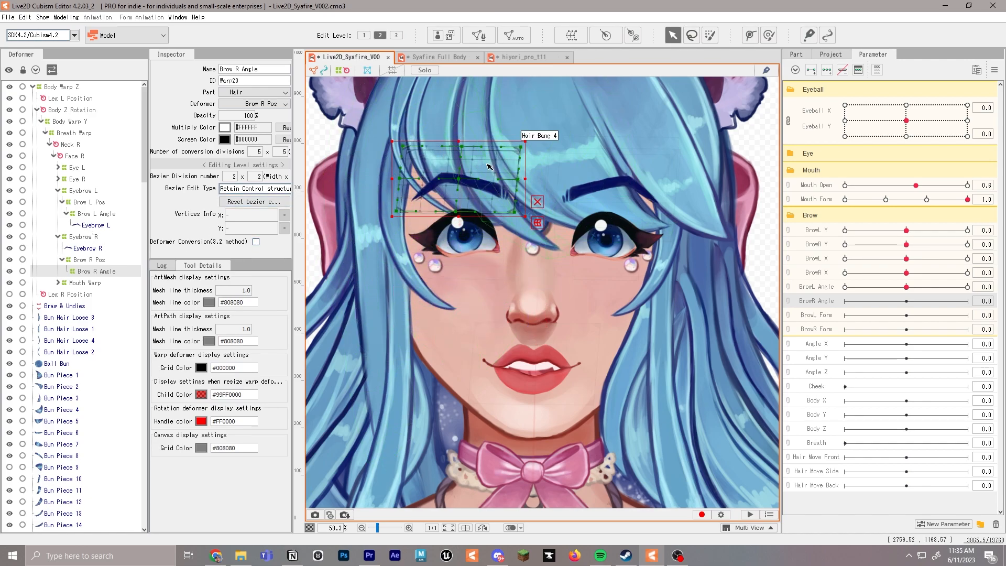
# Parent the Eyebrow R mesh to the Brow R Angle deformer
pyautogui.scroll(-4, 479, 249)
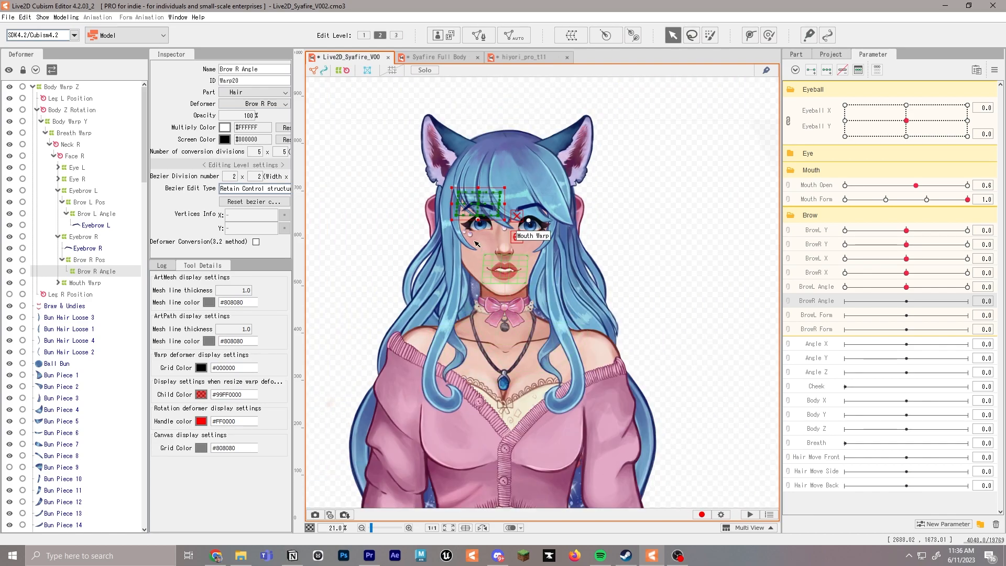
pyautogui.scroll(5, 488, 200)
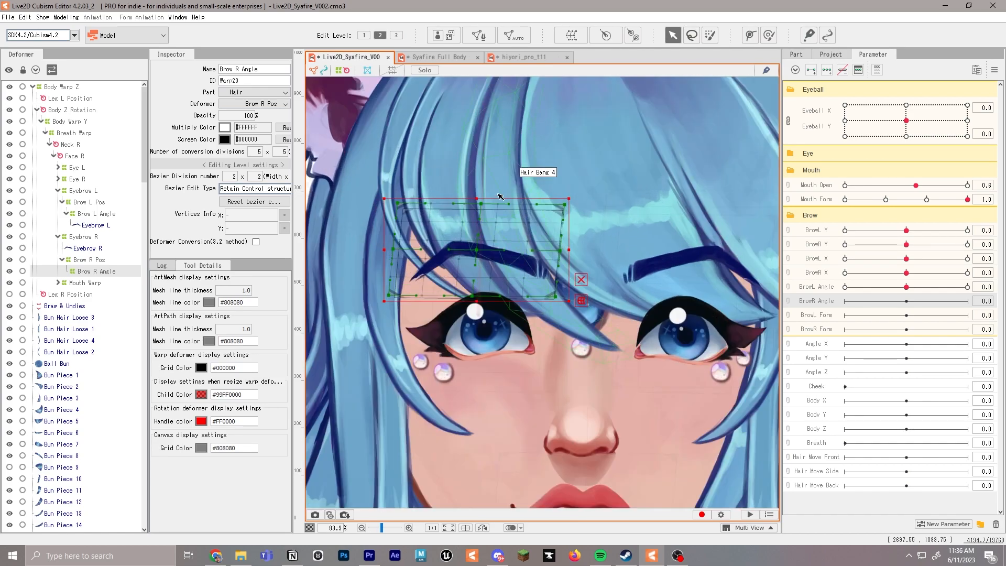
pyautogui.moveTo(89, 248); pyautogui.dragTo(105, 277)
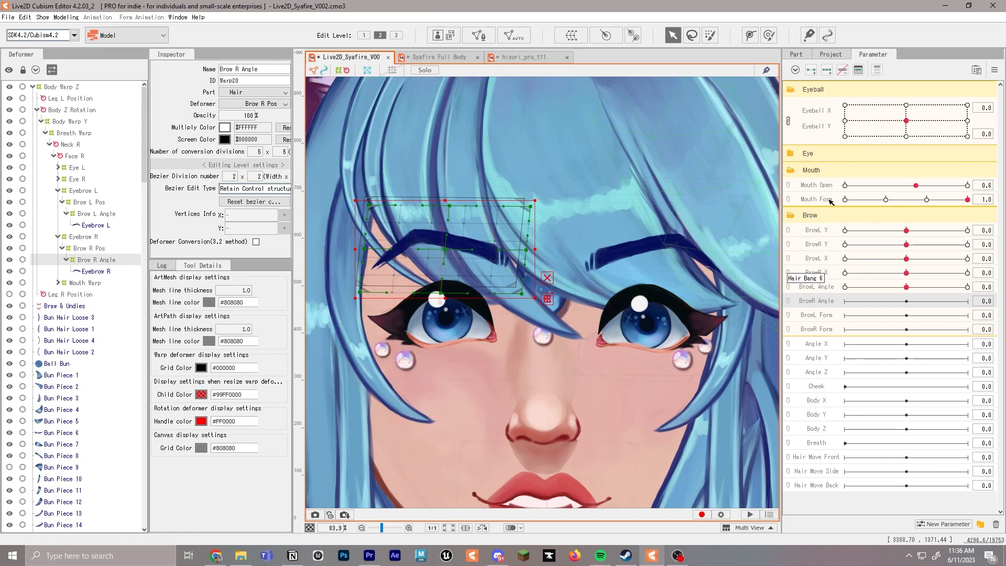
# Key BrowR Angle on the Brow R Angle deformer, tilting the inner brow up at 1.0 and down at -1.0 to match BrowL Angle
pyautogui.click(969, 302)
pyautogui.click(967, 287)
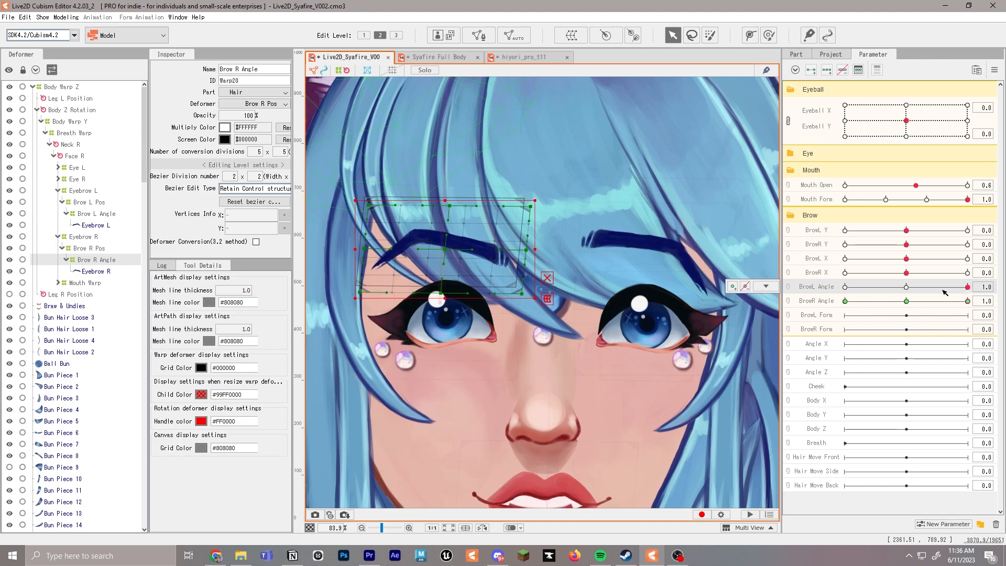
pyautogui.click(968, 302)
pyautogui.moveTo(541, 194); pyautogui.dragTo(508, 155)
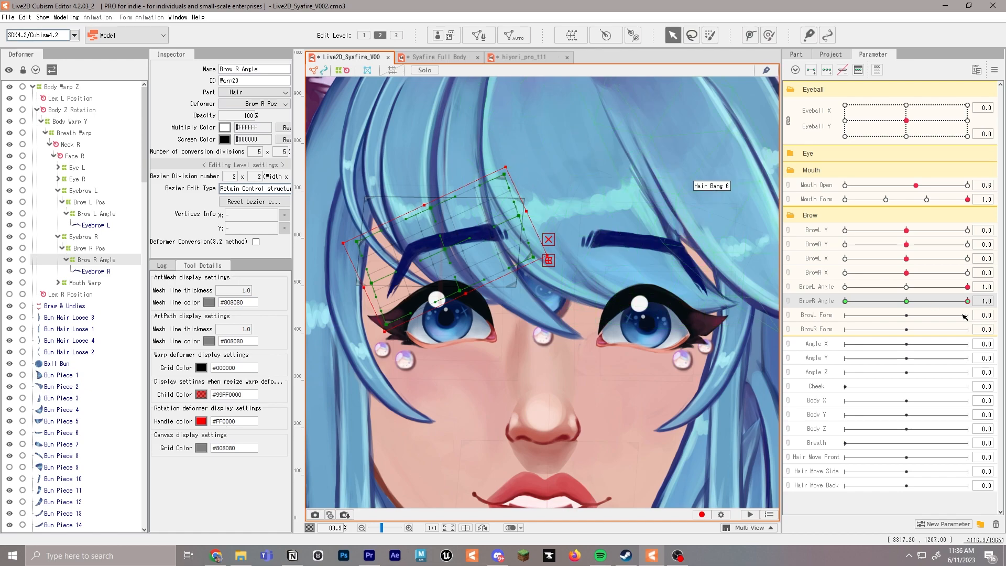
pyautogui.click(845, 301)
pyautogui.click(846, 287)
pyautogui.moveTo(550, 196); pyautogui.dragTo(568, 236)
pyautogui.scroll(-3, 587, 237)
pyautogui.moveTo(635, 251); pyautogui.dragTo(577, 181)
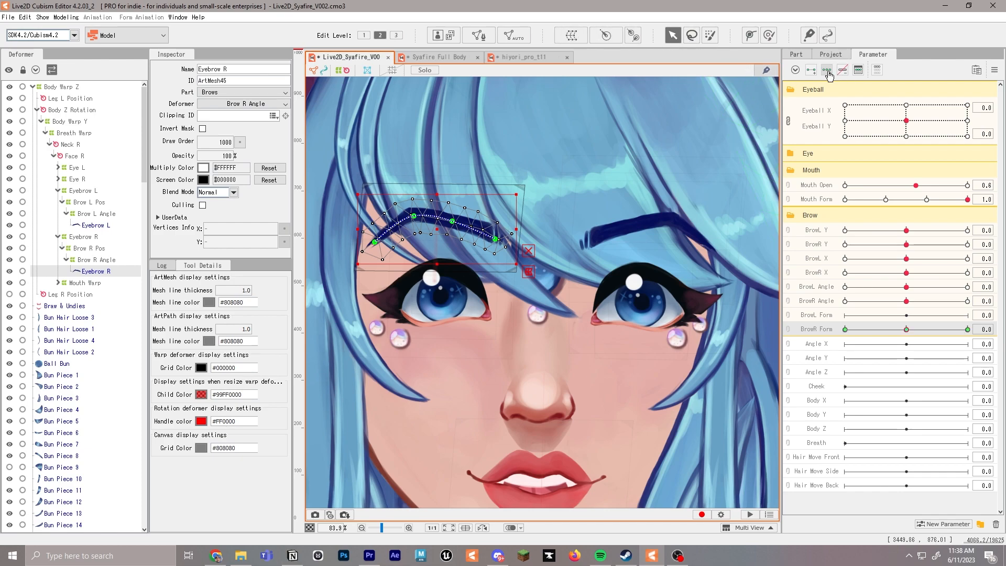
# Set BrowR Form to 1.0 and pull the Eyebrow R path points down and outward to flatten the arch
pyautogui.click(969, 330)
pyautogui.moveTo(414, 216); pyautogui.dragTo(377, 262)
pyautogui.moveTo(452, 222); pyautogui.dragTo(423, 251)
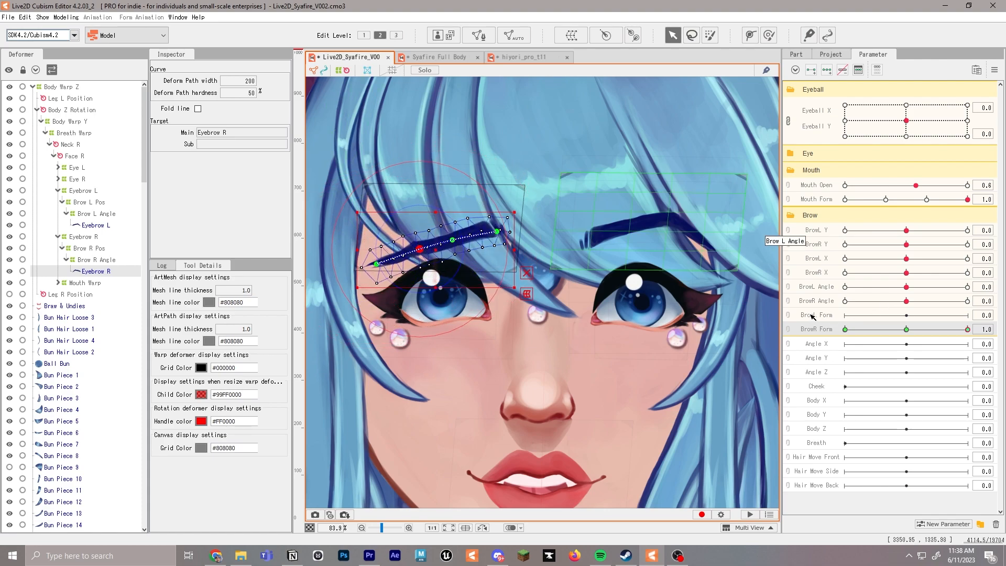
# Reshape the Eyebrow L path points for BrowL Form to flatten its arch, and return both brow Form parameters to 0.0
pyautogui.click(813, 315)
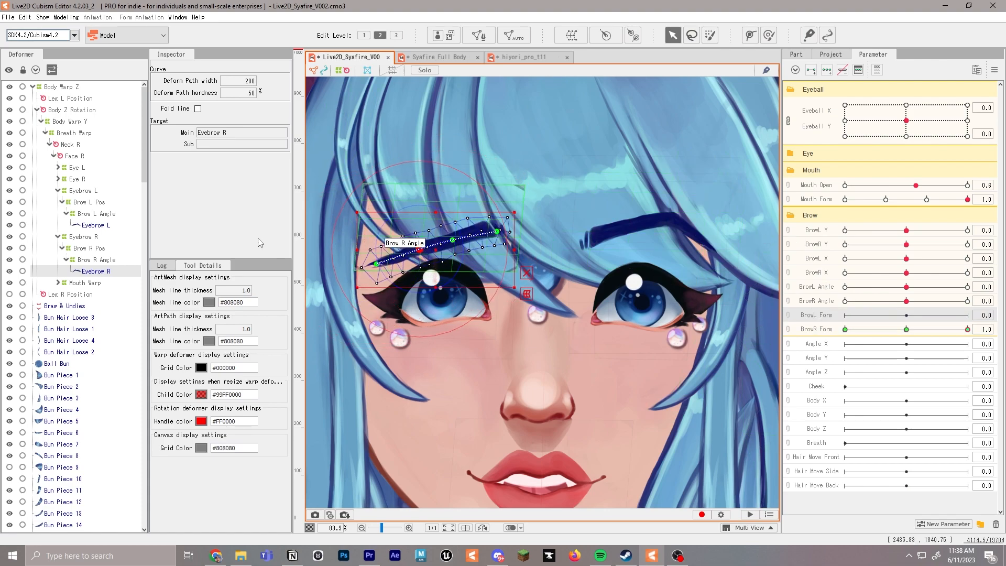
pyautogui.click(100, 226)
pyautogui.moveTo(673, 222); pyautogui.dragTo(627, 237)
pyautogui.moveTo(717, 250); pyautogui.dragTo(664, 248)
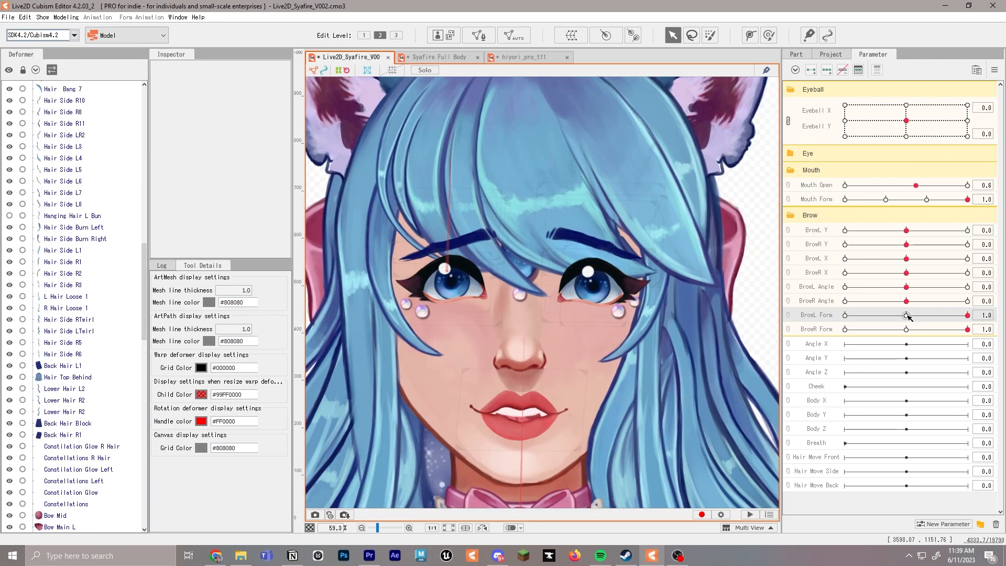
pyautogui.click(908, 315)
pyautogui.click(905, 327)
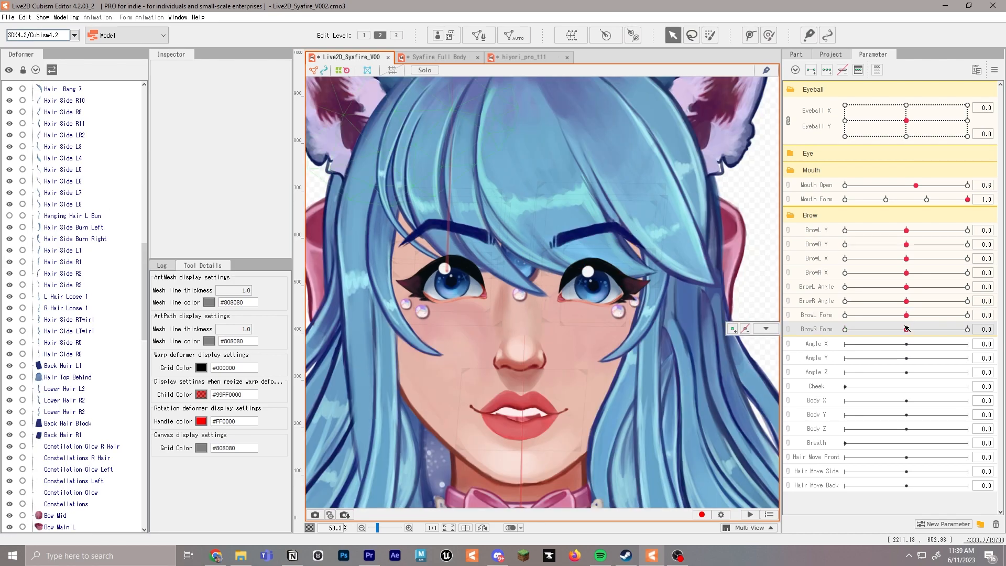
# Collapse the Brow parameter group and create a warp deformer named Mouth Warp as a child of Face R
pyautogui.click(799, 219)
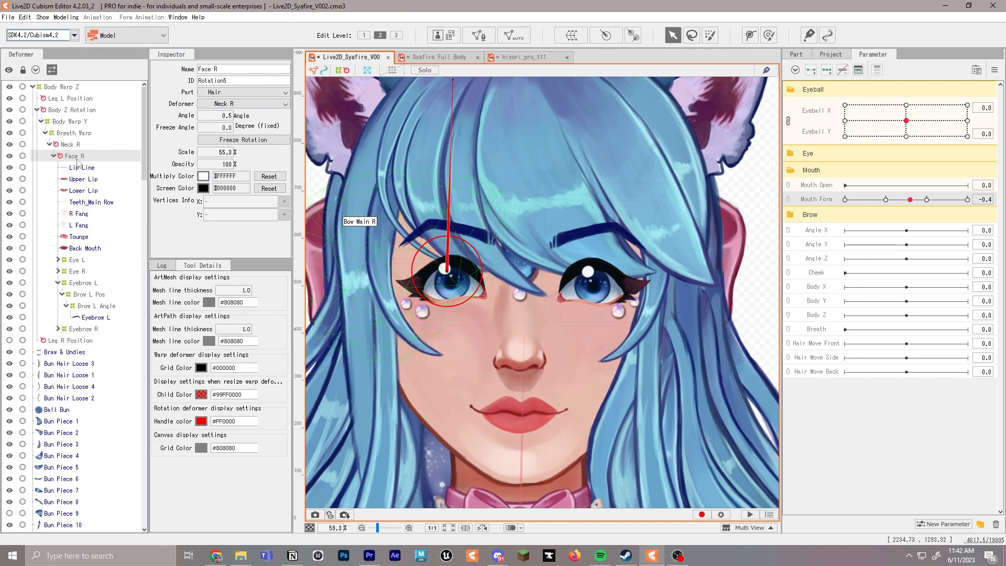
pyautogui.click(572, 35)
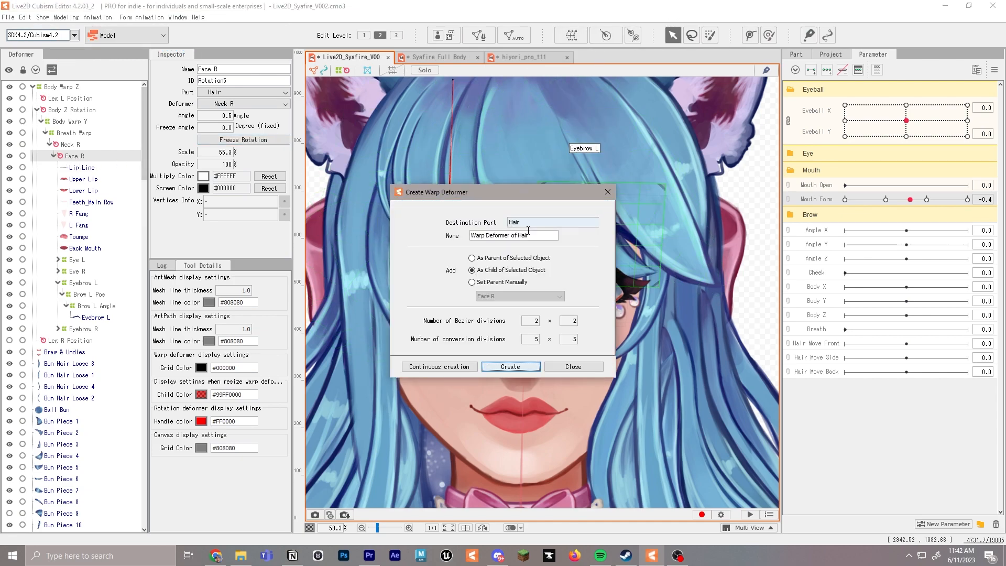
pyautogui.write('Mouth Warp')
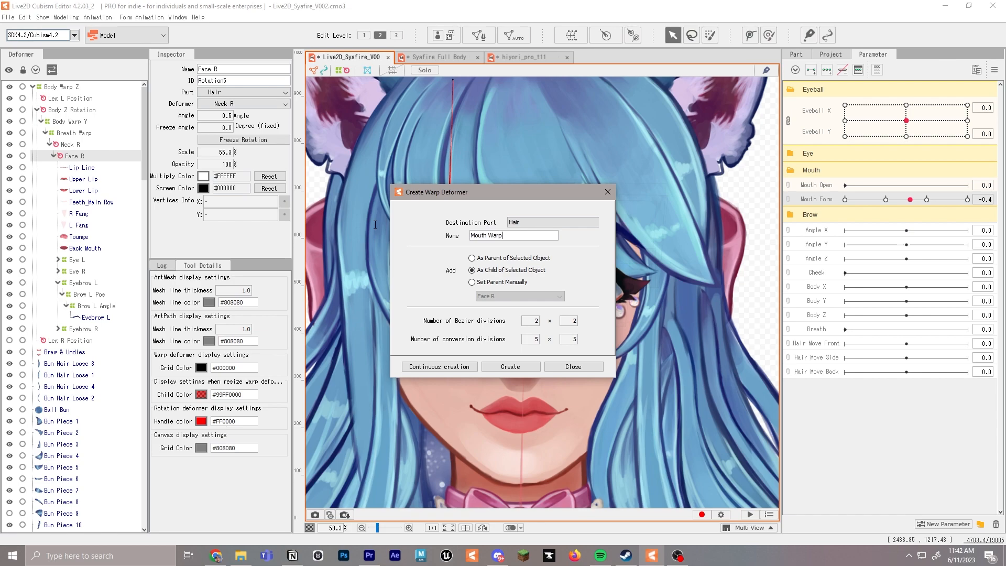
pyautogui.press('Return')
# Parent all the mouth meshes, from Lip Line through Back Mouth, to the Mouth Warp deformer
pyautogui.click(84, 167)
pyautogui.keyDown('shift'); pyautogui.click(86, 248); pyautogui.keyUp('shift')
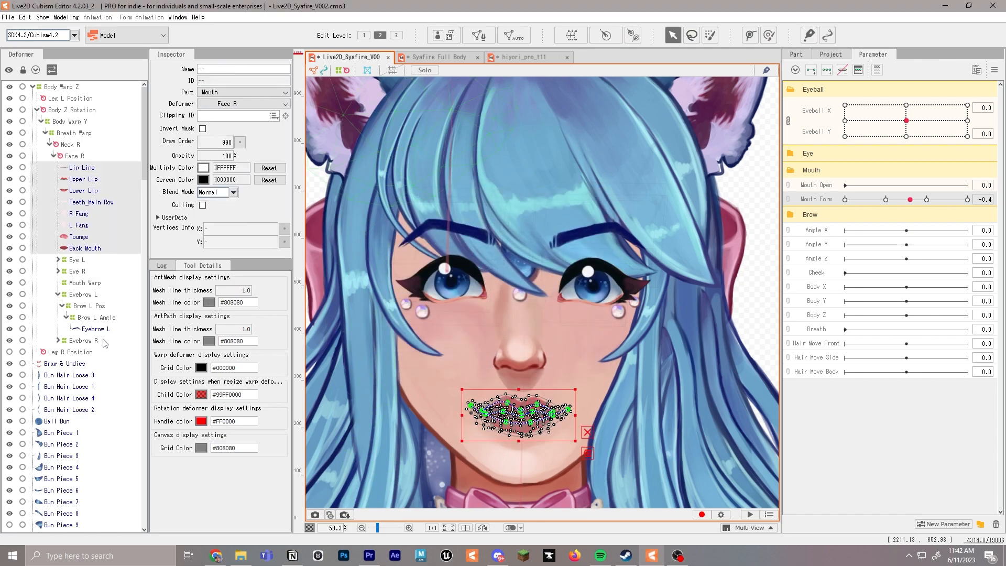
pyautogui.moveTo(87, 250); pyautogui.dragTo(93, 285)
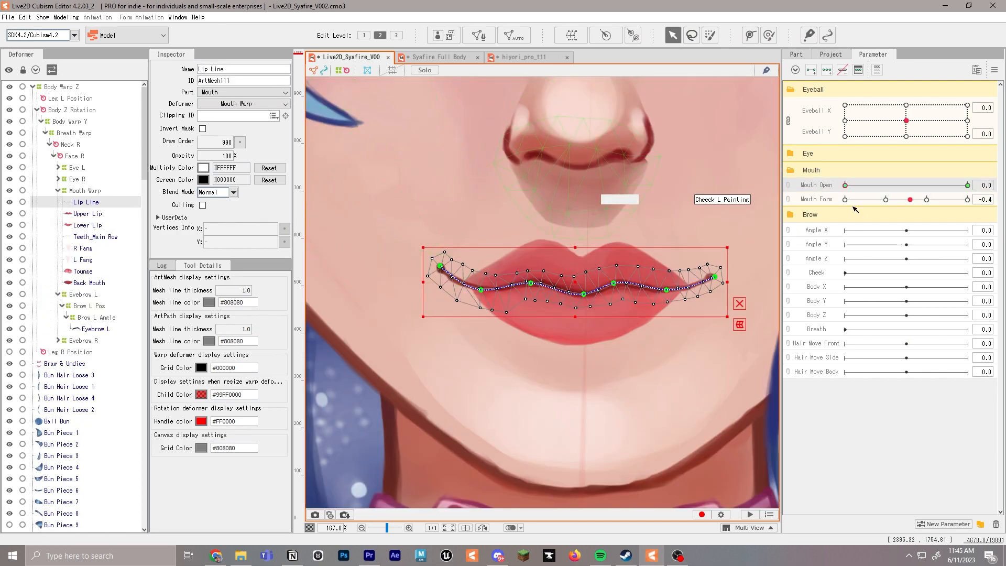
# Set Mouth Open to 1.0 and raise the Upper Lip path points, widening the lip at its corners
pyautogui.click(966, 186)
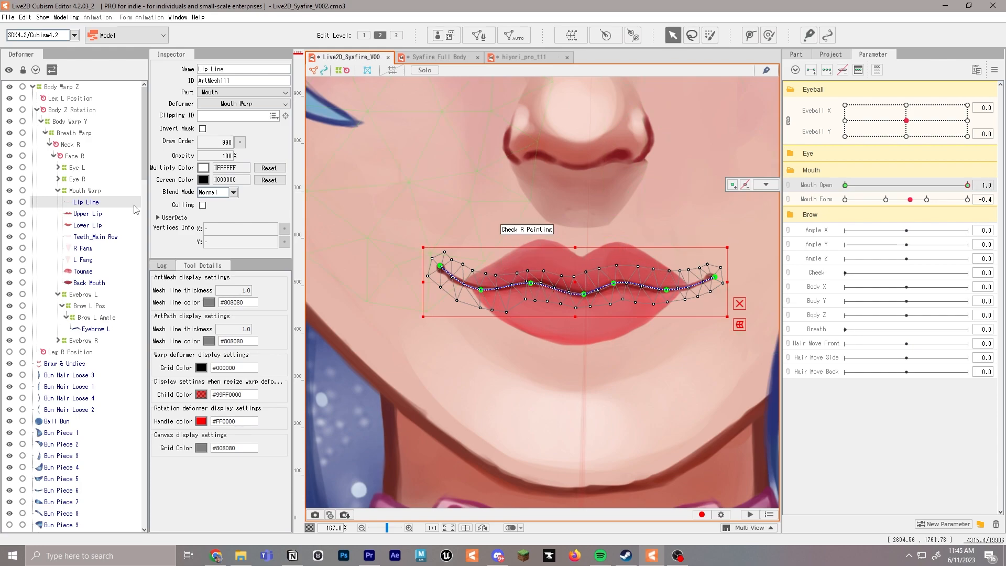
pyautogui.click(87, 214)
pyautogui.moveTo(543, 259); pyautogui.dragTo(540, 231)
pyautogui.moveTo(580, 279); pyautogui.dragTo(578, 240)
pyautogui.moveTo(626, 262); pyautogui.dragTo(625, 233)
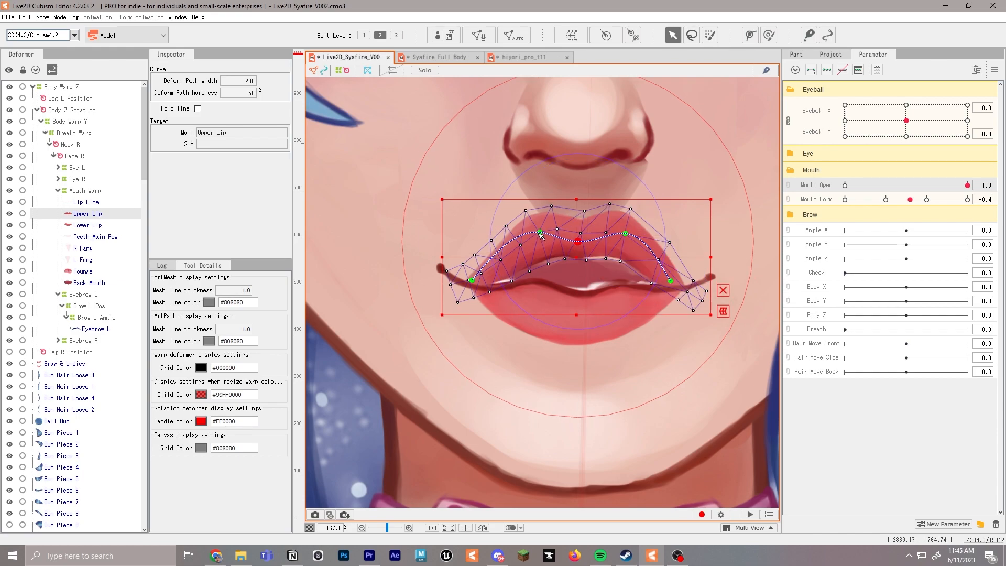
pyautogui.moveTo(539, 231); pyautogui.dragTo(536, 228)
pyautogui.moveTo(670, 281); pyautogui.dragTo(682, 278)
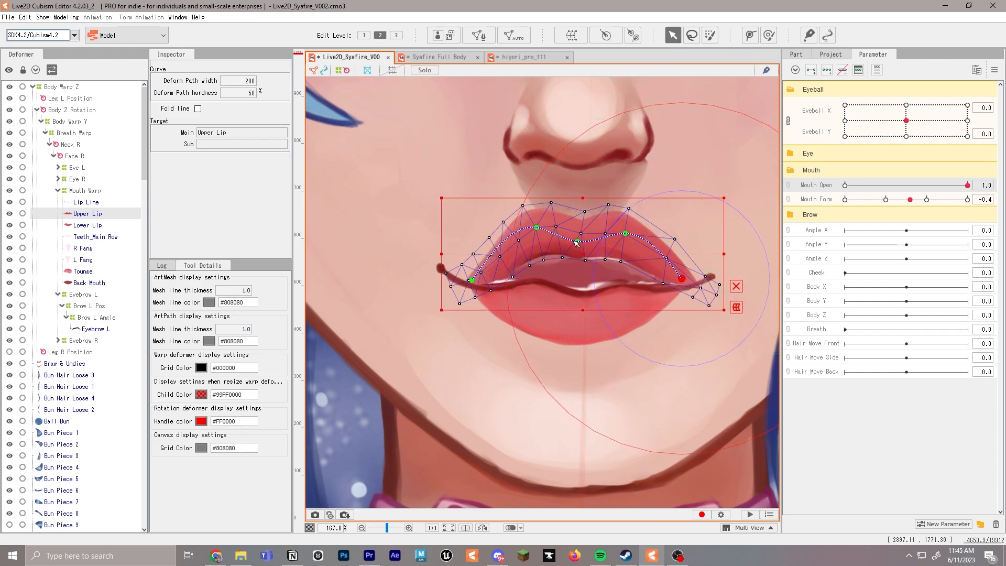
pyautogui.moveTo(472, 281); pyautogui.dragTo(458, 262)
pyautogui.moveTo(681, 278); pyautogui.dragTo(685, 267)
# Bend the Lip Line path upward at Mouth Open 1.0 to follow the lower edge of the raised upper lip
pyautogui.click(86, 202)
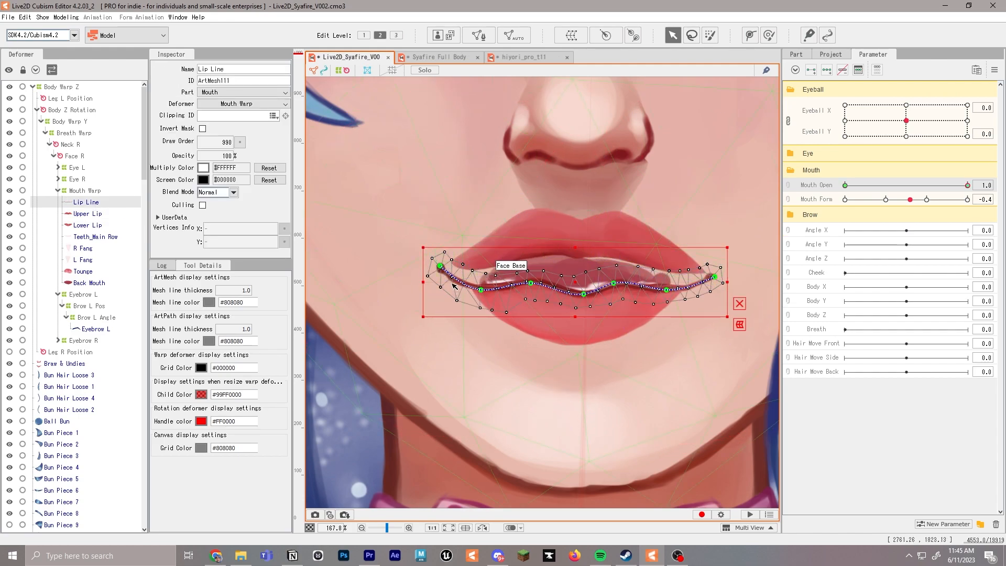
pyautogui.moveTo(482, 289); pyautogui.dragTo(538, 255)
pyautogui.moveTo(584, 294); pyautogui.dragTo(621, 257)
pyautogui.click(667, 290)
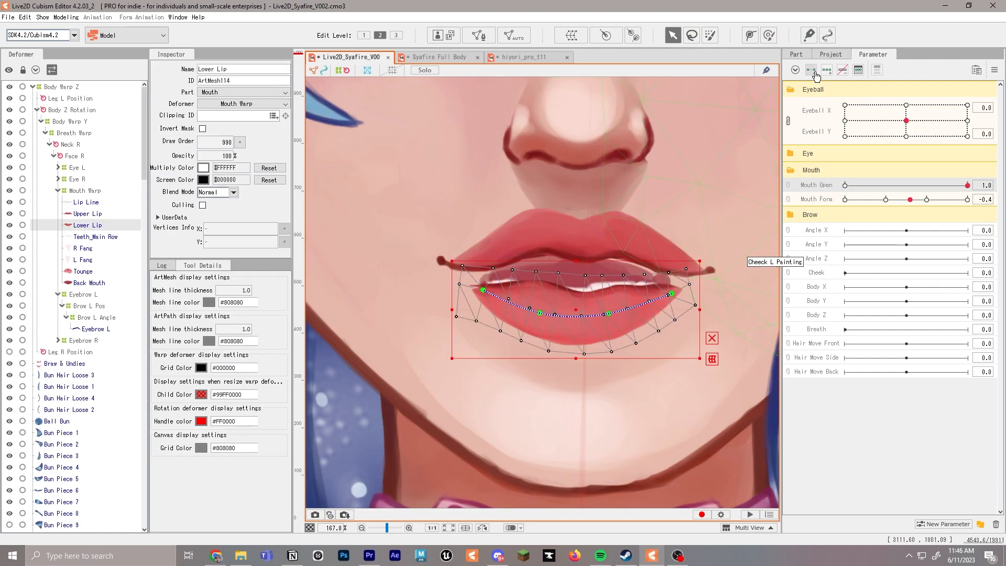
# Pull the Lower Lip's middle path points down and fit its end points to the mouth corners at Mouth Open 1.0
pyautogui.moveTo(483, 290); pyautogui.dragTo(460, 271)
pyautogui.moveTo(672, 294); pyautogui.dragTo(680, 277)
pyautogui.moveTo(537, 312); pyautogui.dragTo(530, 336)
pyautogui.moveTo(613, 316); pyautogui.dragTo(625, 343)
pyautogui.moveTo(684, 280); pyautogui.dragTo(689, 276)
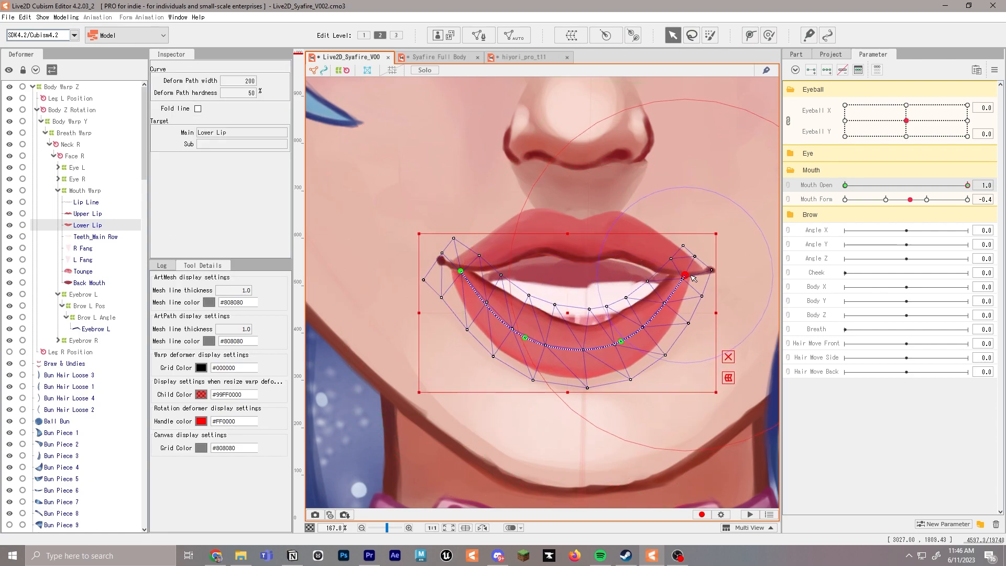
# Raise the Teeth_Main Row, R Fang and L Fang meshes beneath the upper lip at Mouth Open 1.0
pyautogui.click(110, 237)
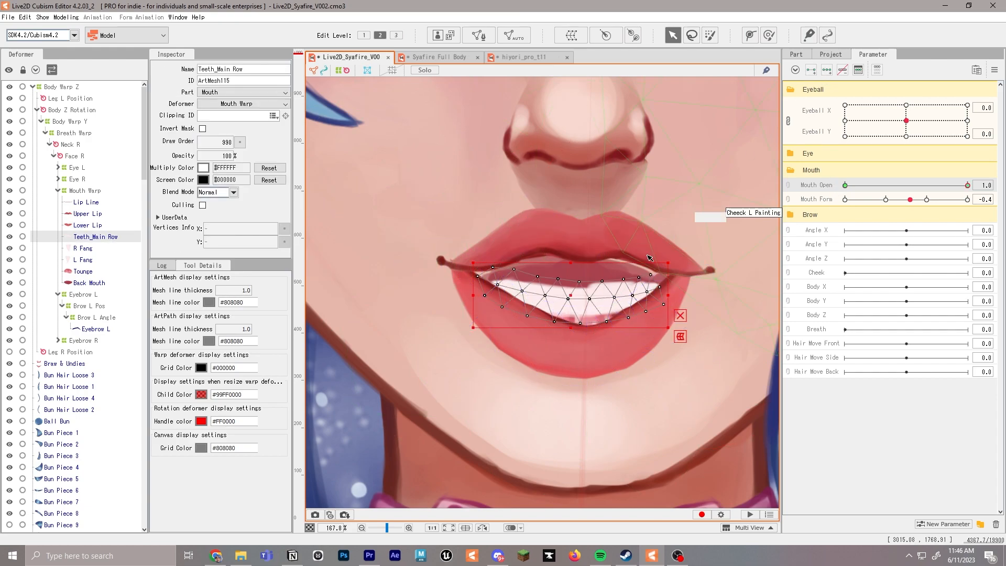
pyautogui.click(85, 249)
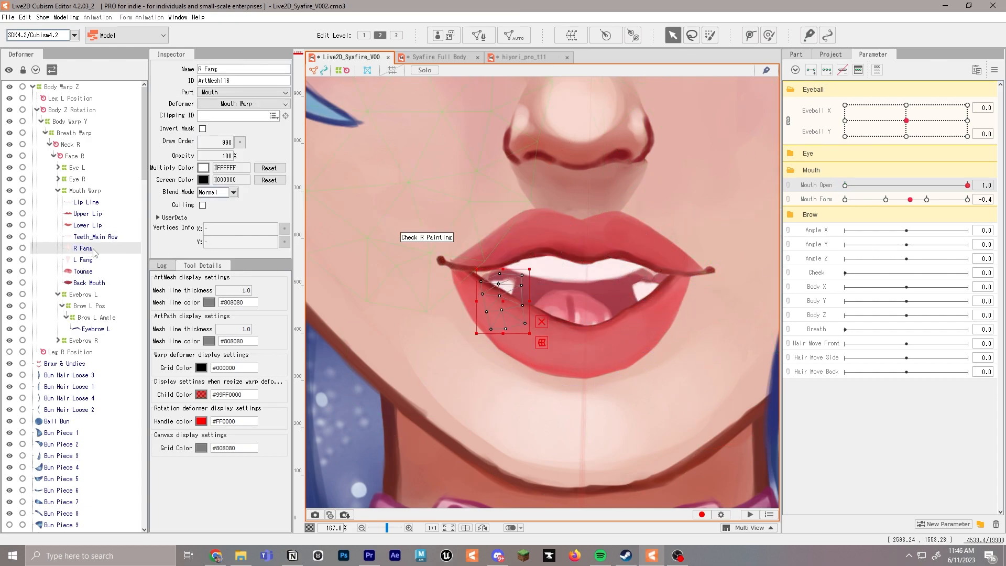
pyautogui.moveTo(515, 295); pyautogui.dragTo(501, 279)
pyautogui.click(84, 260)
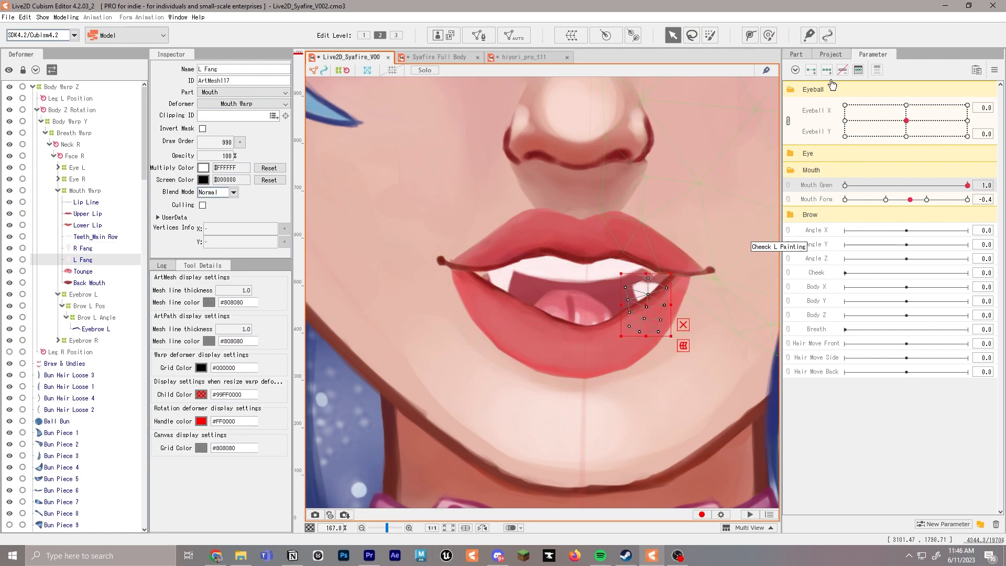
pyautogui.moveTo(647, 300); pyautogui.dragTo(648, 284)
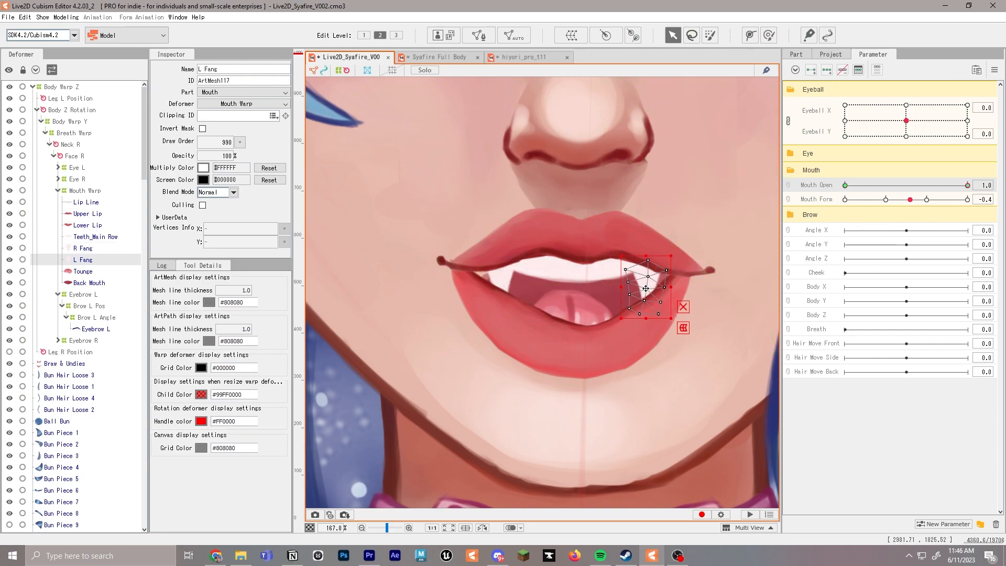
# Move the Back Mouth mesh up and stretch its side vertices toward the mouth corners at Mouth Open 1.0
pyautogui.click(97, 282)
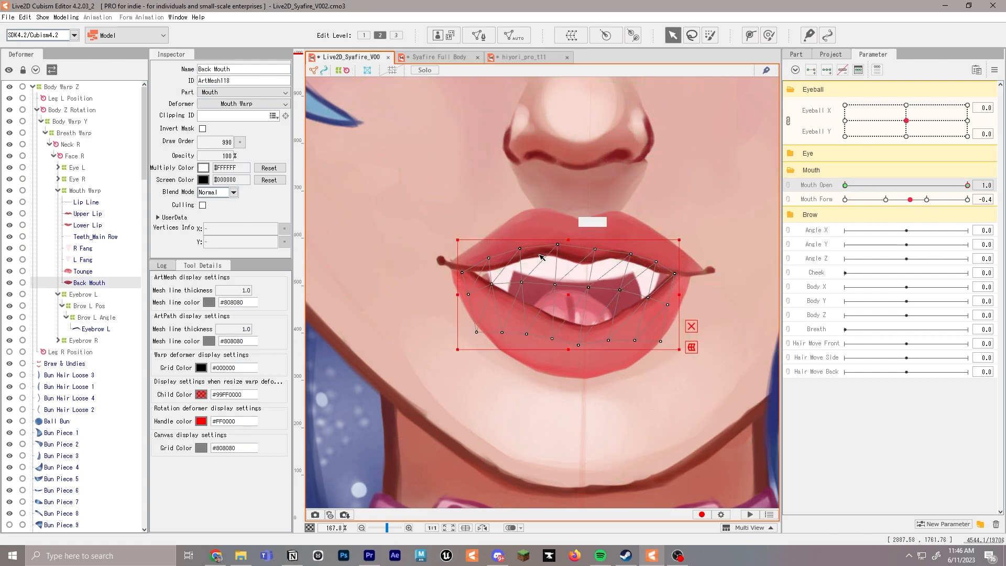
pyautogui.click(453, 258)
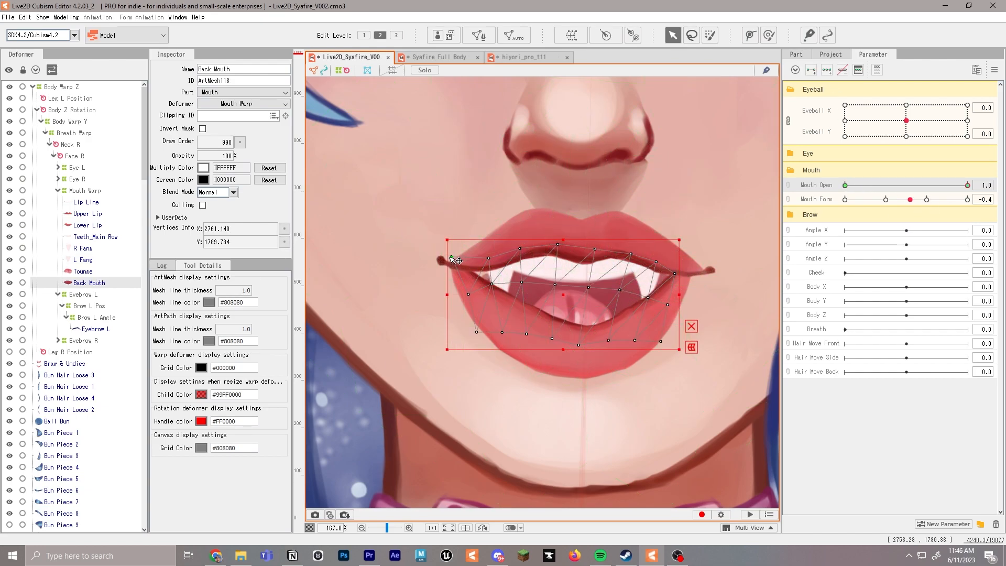
pyautogui.moveTo(574, 311); pyautogui.dragTo(560, 283)
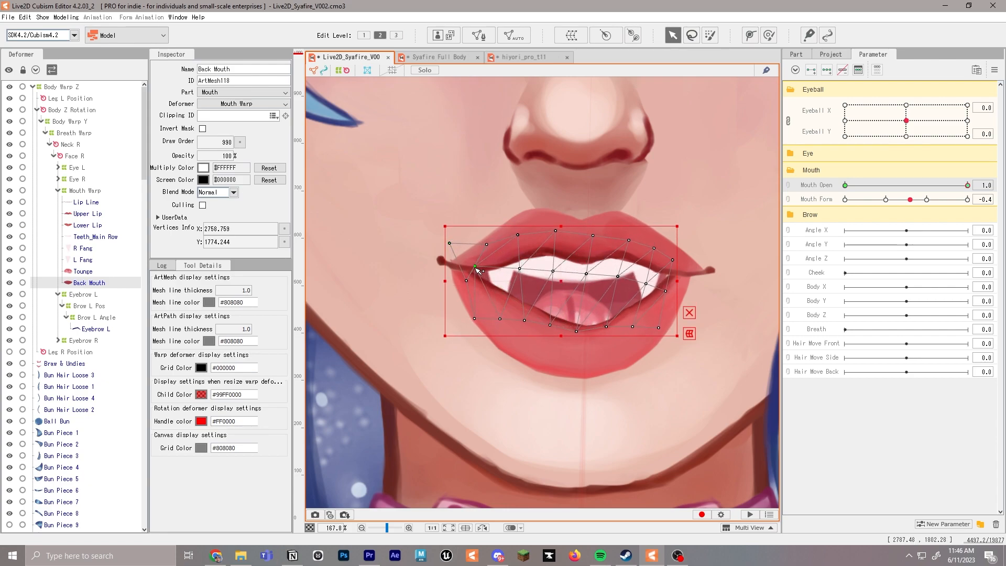
pyautogui.moveTo(673, 259); pyautogui.dragTo(683, 258)
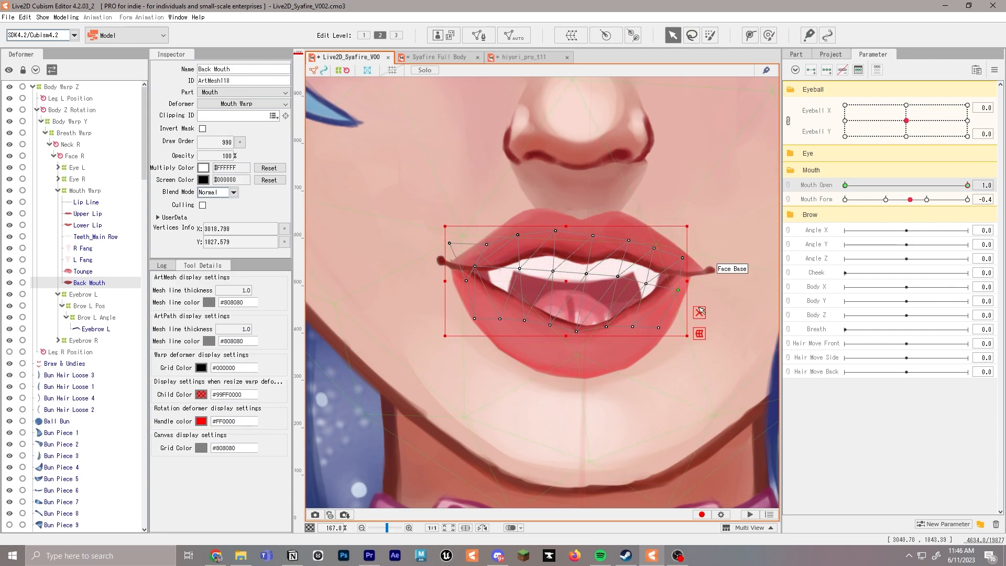
# Set Mouth Open to 0.0 and lower the Upper Lip path points to meet the Lip Line
pyautogui.click(845, 185)
pyautogui.click(580, 223)
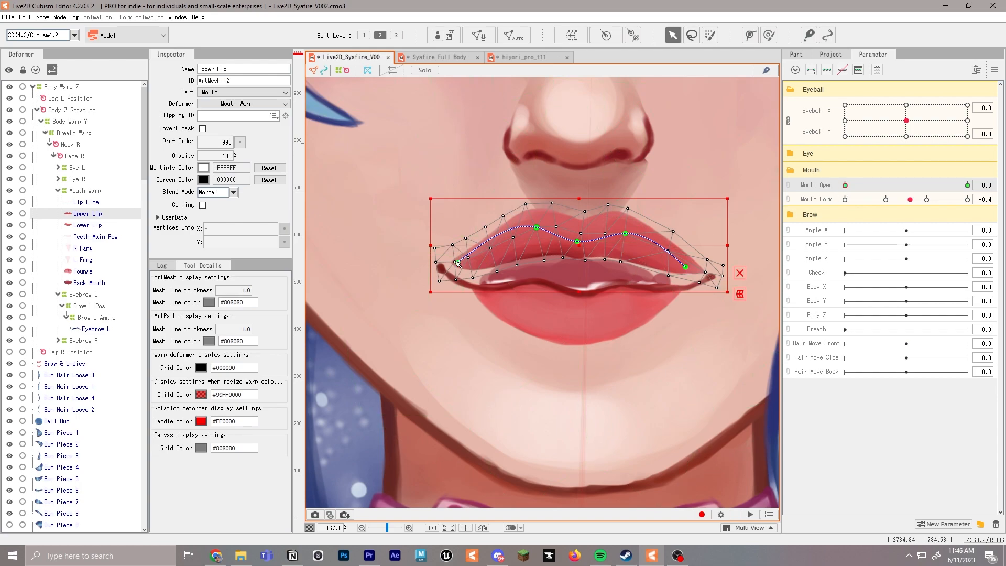
pyautogui.moveTo(458, 263); pyautogui.dragTo(455, 278)
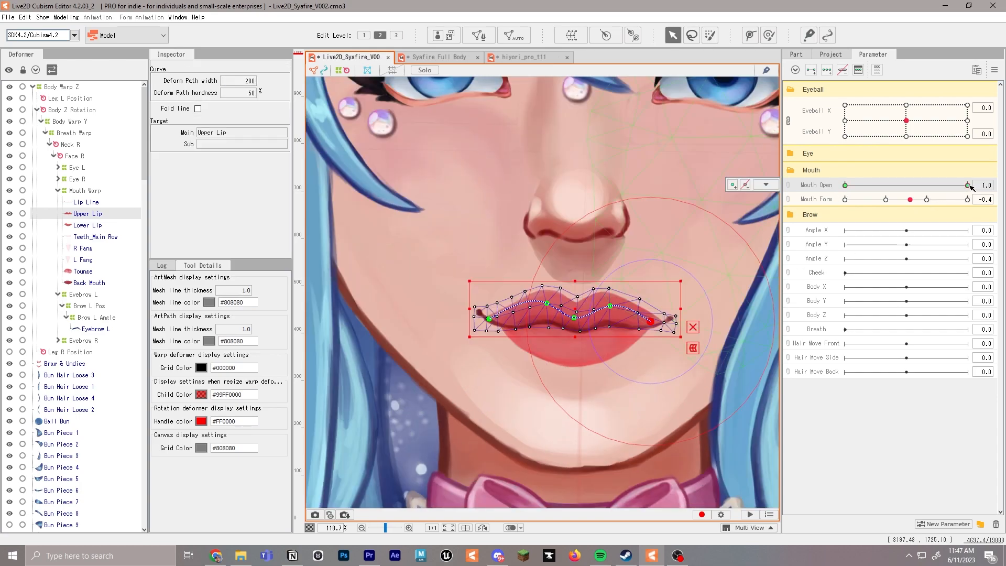
# Spread the Lower Lip's middle path points outward at Mouth Open 1.0 and return Mouth Open to 0.0
pyautogui.click(967, 185)
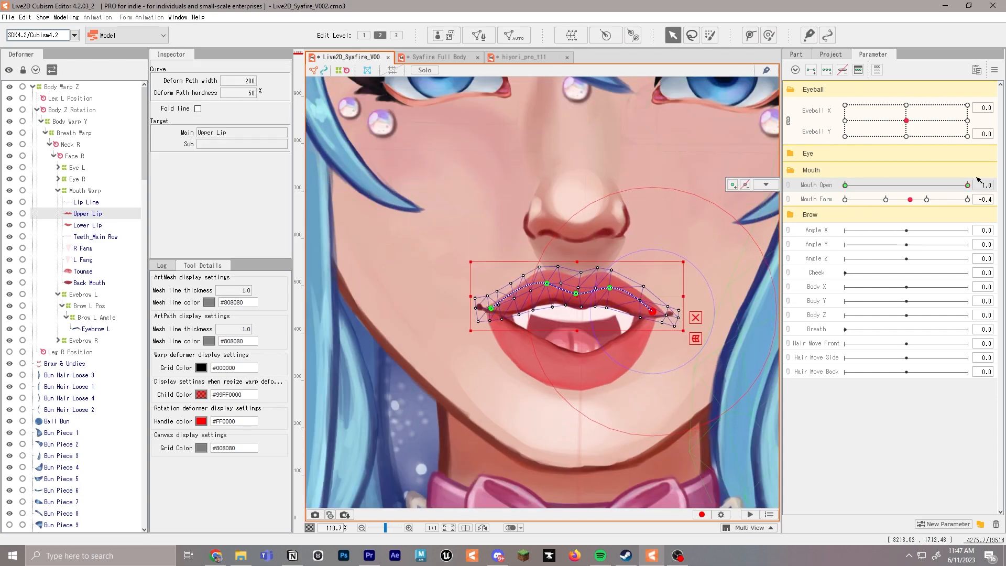
pyautogui.moveTo(539, 362); pyautogui.dragTo(535, 363)
pyautogui.moveTo(609, 367); pyautogui.dragTo(614, 365)
pyautogui.moveTo(890, 187); pyautogui.dragTo(841, 186)
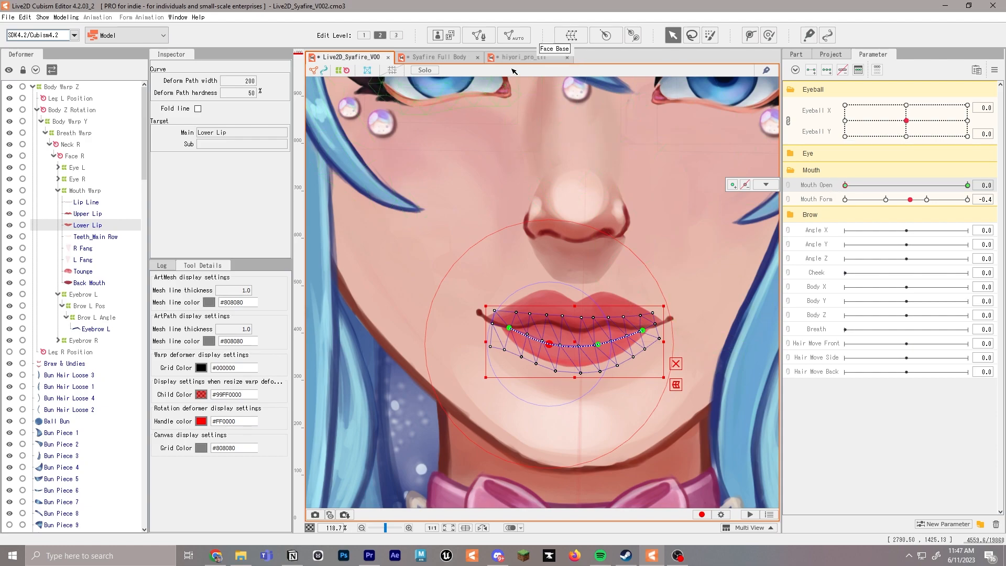
# Examine how the hiyori_pro_t11 model's mouth responds to Mouth Form and Mouth Open, and return to the Syafire model
pyautogui.click(524, 56)
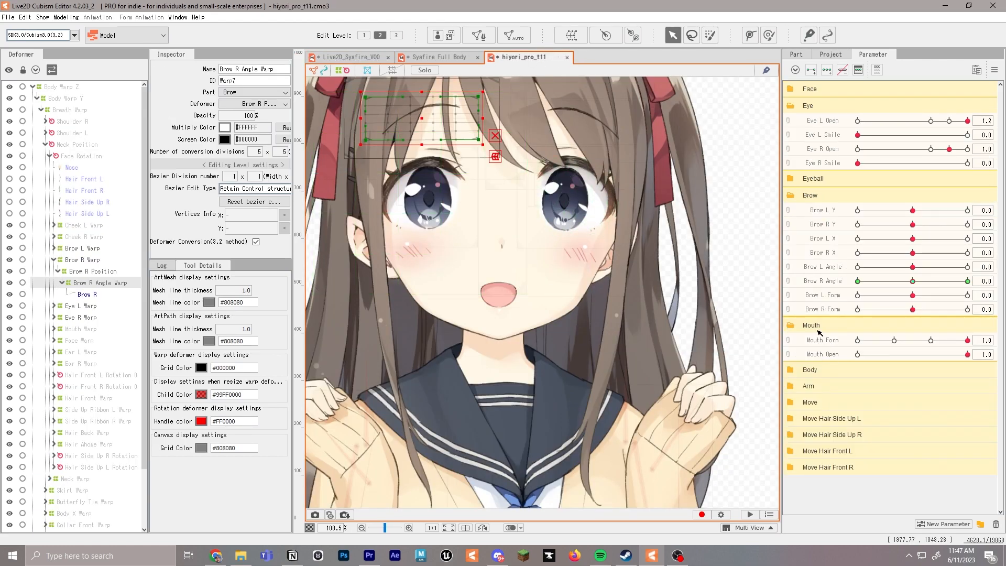
pyautogui.moveTo(926, 340); pyautogui.dragTo(968, 344)
pyautogui.moveTo(968, 355); pyautogui.dragTo(892, 344)
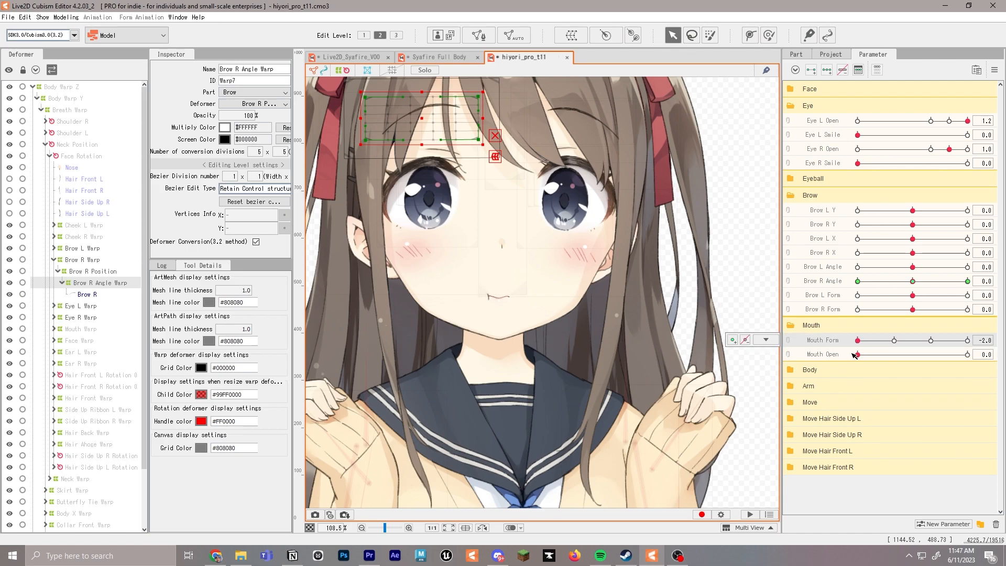
pyautogui.click(968, 341)
pyautogui.click(968, 355)
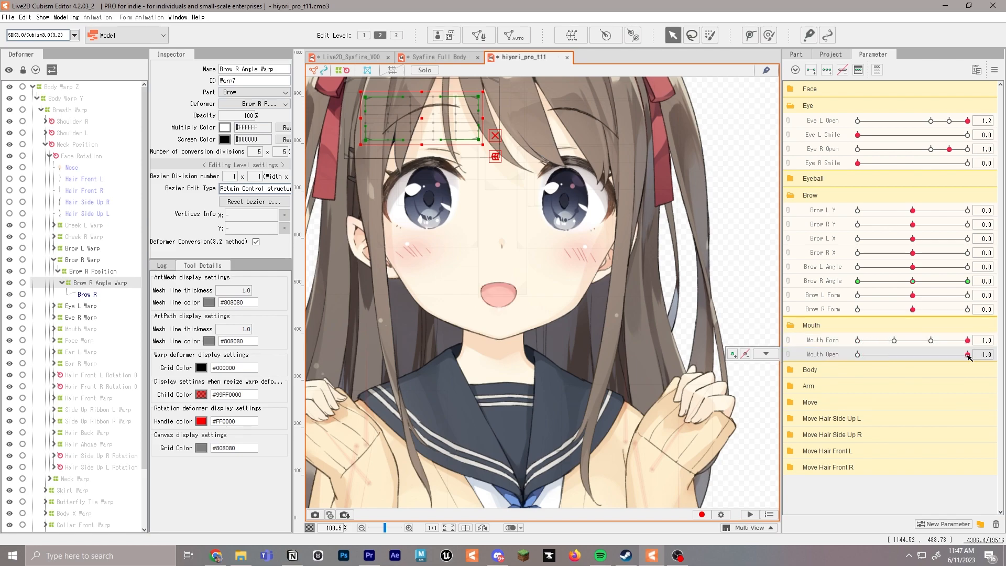
pyautogui.moveTo(967, 341); pyautogui.dragTo(880, 342)
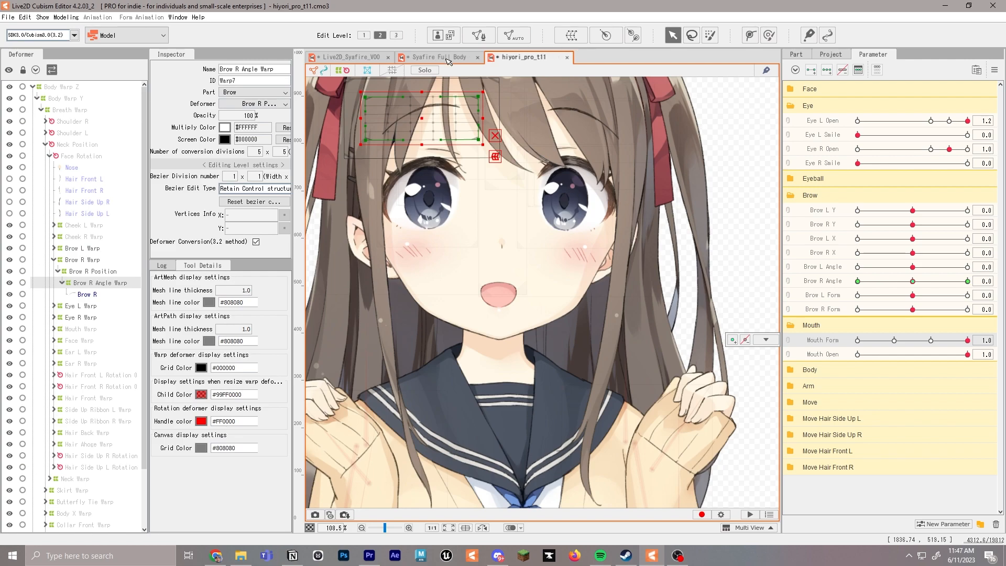
pyautogui.click(351, 57)
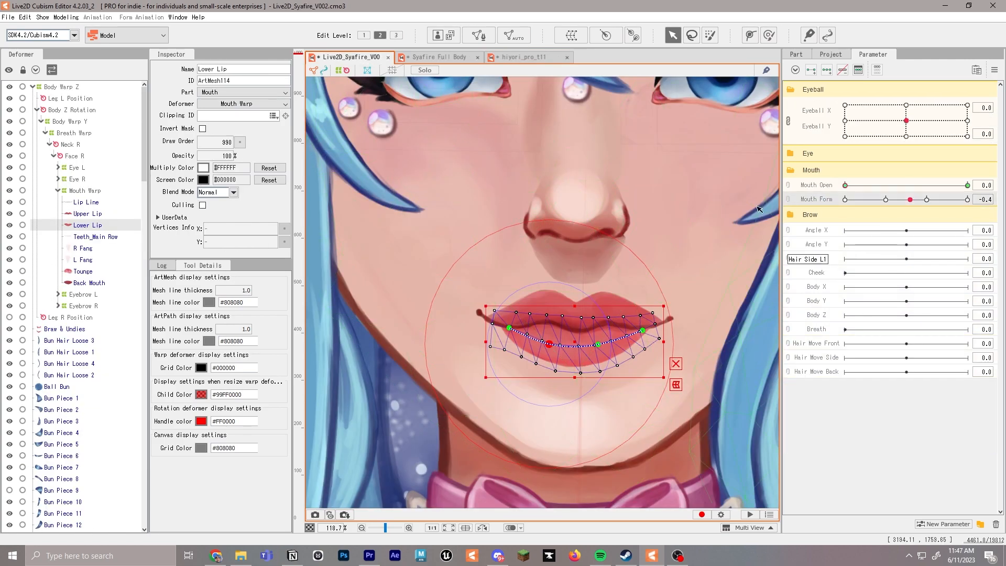
# Add Mouth Form keys to the Upper Lip at 1.0, 0.0, -1.0 and -2.0
pyautogui.click(87, 213)
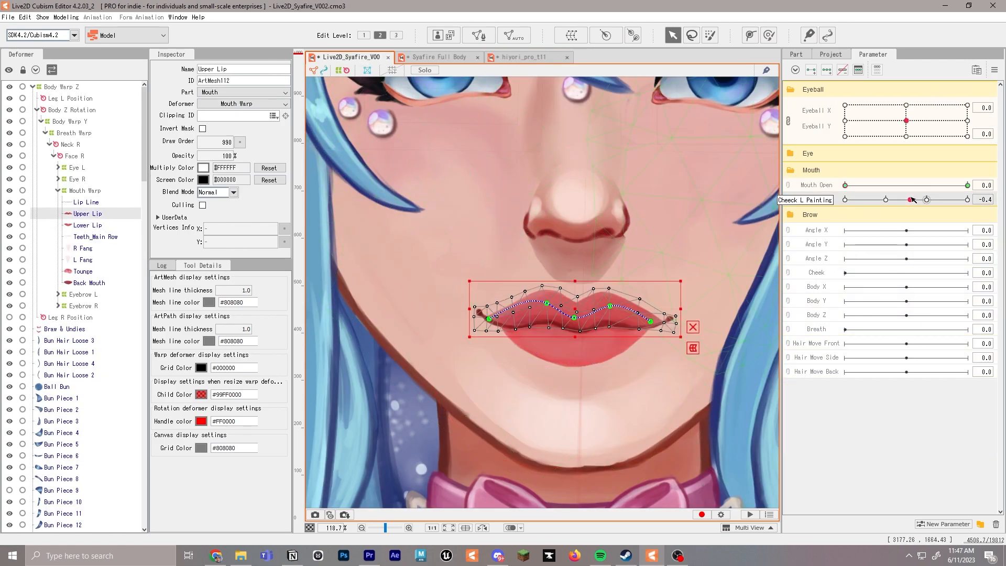
pyautogui.click(968, 200)
pyautogui.click(733, 199)
pyautogui.click(887, 200)
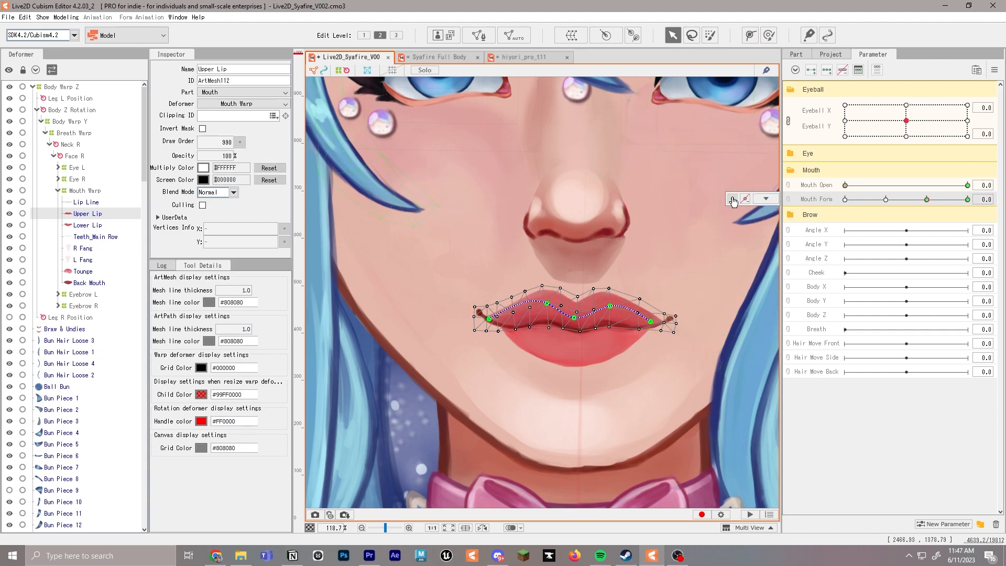
pyautogui.click(886, 200)
pyautogui.click(733, 199)
pyautogui.click(845, 200)
pyautogui.click(733, 200)
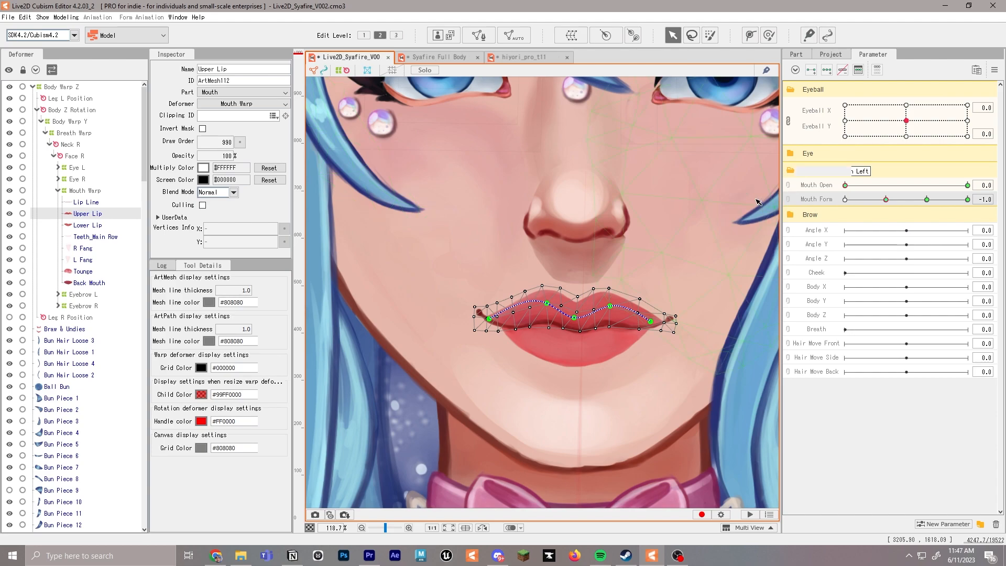
# Raise the Upper Lip's middle path points and pull its end points outward and slightly up at Mouth Form 1.0
pyautogui.click(967, 199)
pyautogui.moveTo(547, 303); pyautogui.dragTo(543, 284)
pyautogui.moveTo(575, 317); pyautogui.dragTo(577, 292)
pyautogui.moveTo(610, 306); pyautogui.dragTo(615, 285)
pyautogui.moveTo(543, 284); pyautogui.dragTo(541, 282)
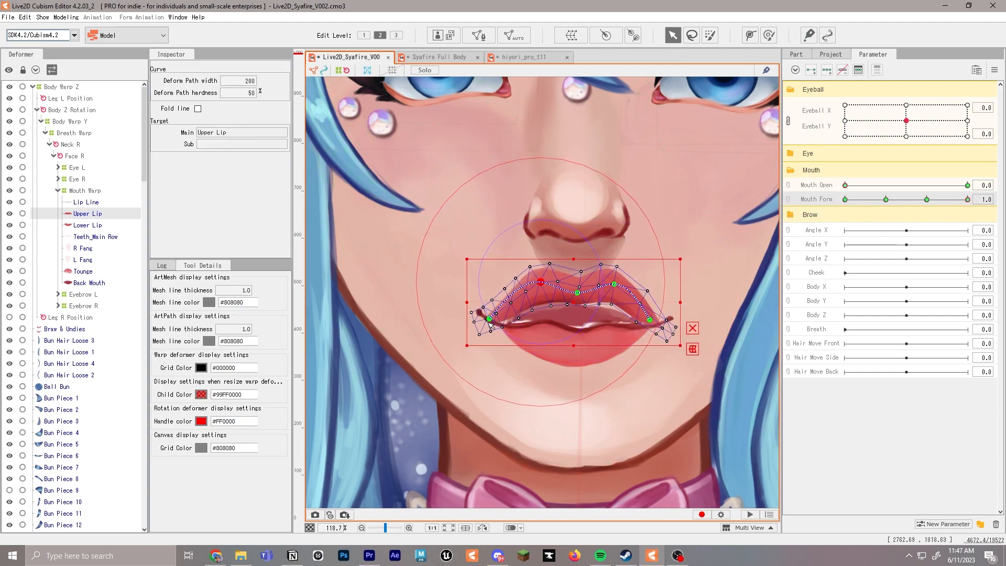
pyautogui.moveTo(489, 319); pyautogui.dragTo(485, 315)
pyautogui.moveTo(650, 320); pyautogui.dragTo(655, 315)
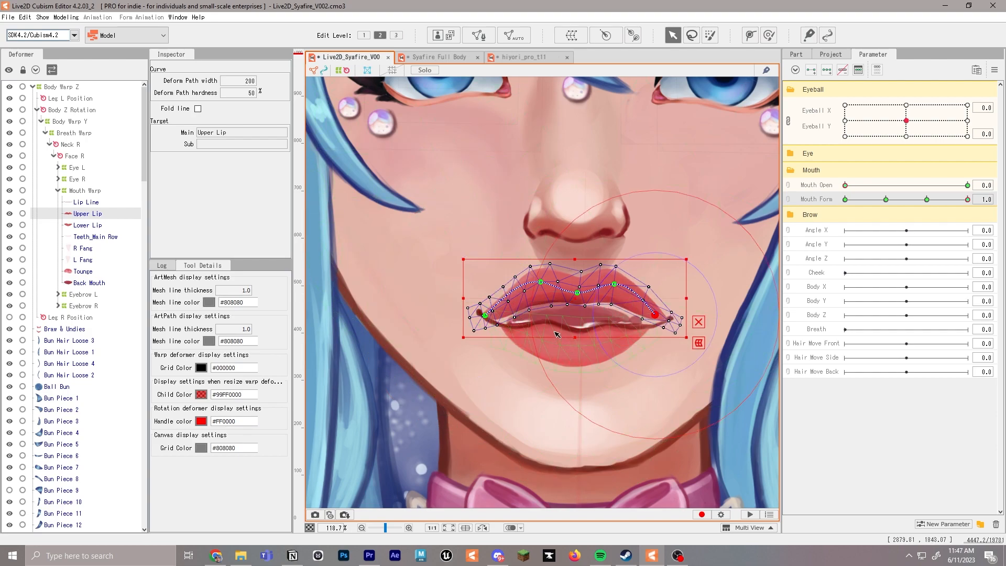
# Add Mouth Form keys to the Lip Line at 1.0, 0.0, -1.0 and -2.0
pyautogui.click(86, 202)
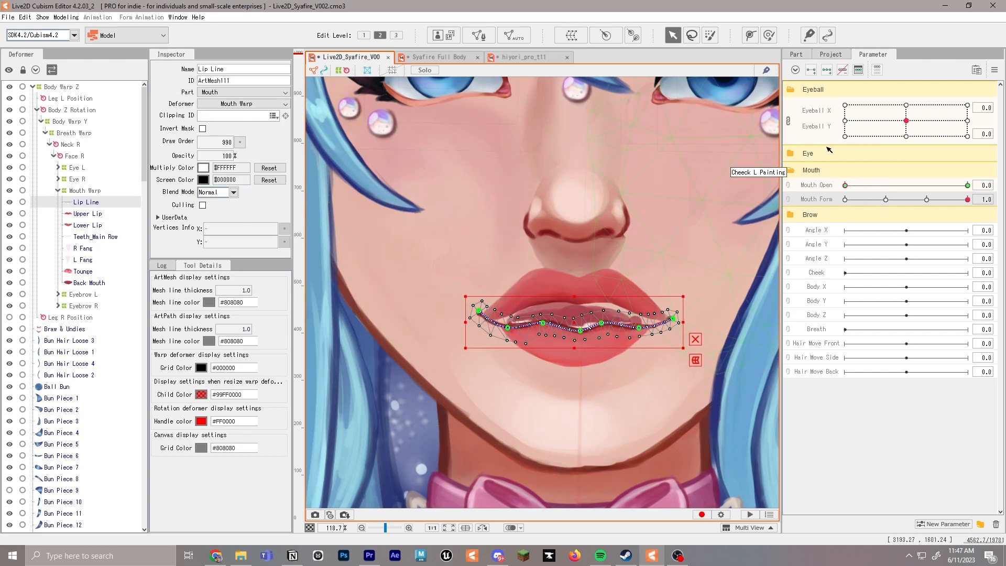
pyautogui.click(968, 199)
pyautogui.click(733, 199)
pyautogui.click(927, 200)
pyautogui.click(733, 200)
pyautogui.click(886, 199)
pyautogui.click(733, 200)
pyautogui.click(845, 200)
pyautogui.click(733, 199)
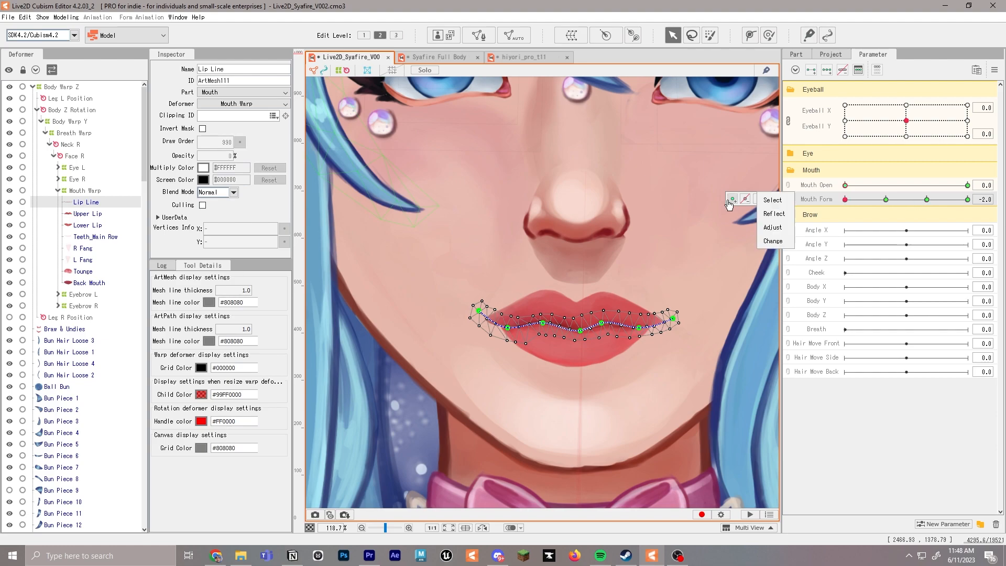
# Bend the Lip Line up under the raised Upper Lip at Mouth Form 1.0 and fit the lip's end point to the mouth corner
pyautogui.click(968, 200)
pyautogui.moveTo(543, 322); pyautogui.dragTo(506, 316)
pyautogui.moveTo(580, 330); pyautogui.dragTo(582, 305)
pyautogui.click(540, 287)
pyautogui.moveTo(502, 316); pyautogui.dragTo(483, 312)
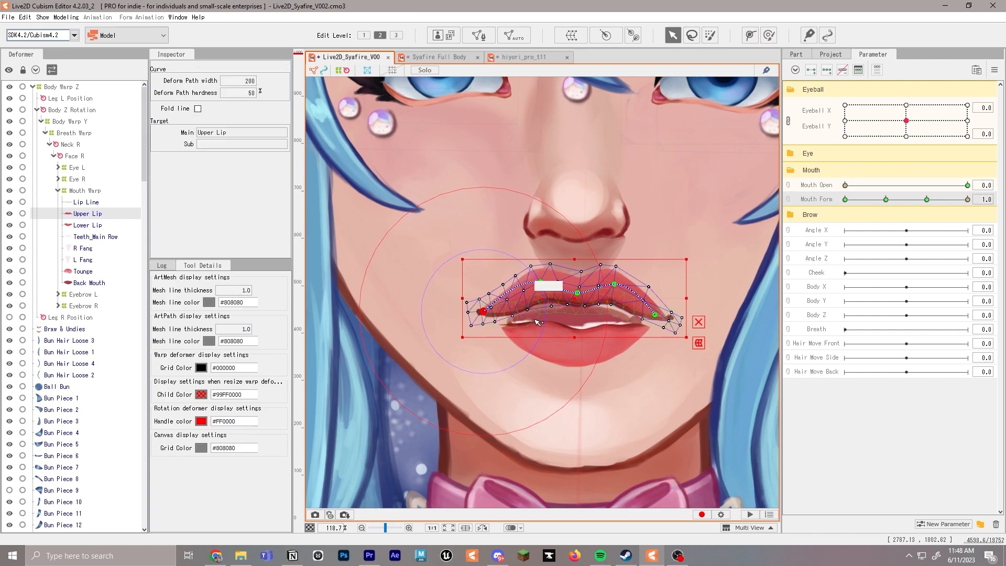
# Add Mouth Form keys to the Lower Lip across the parameter's four positions
pyautogui.click(573, 346)
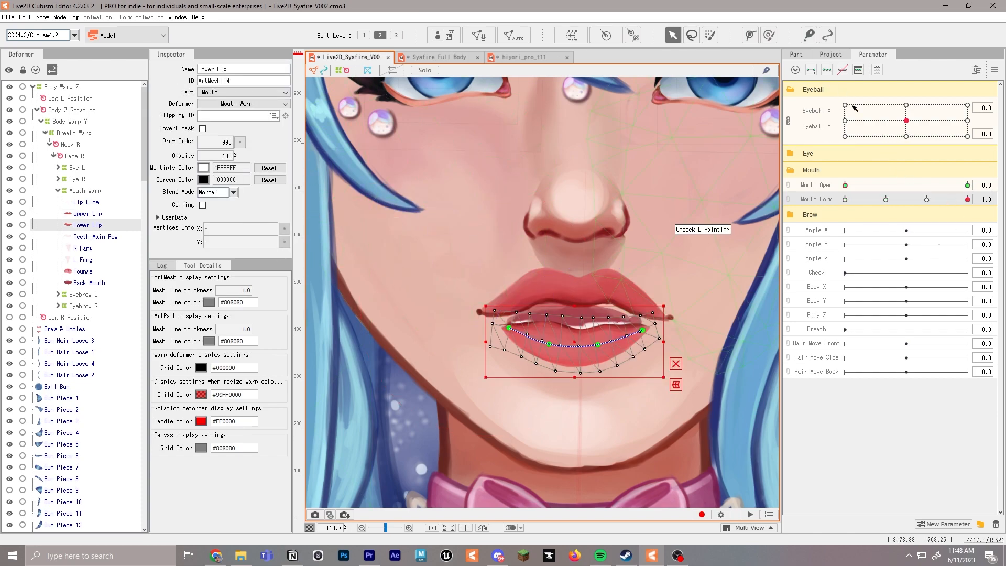
pyautogui.moveTo(971, 202)
pyautogui.click(733, 200)
pyautogui.click(927, 200)
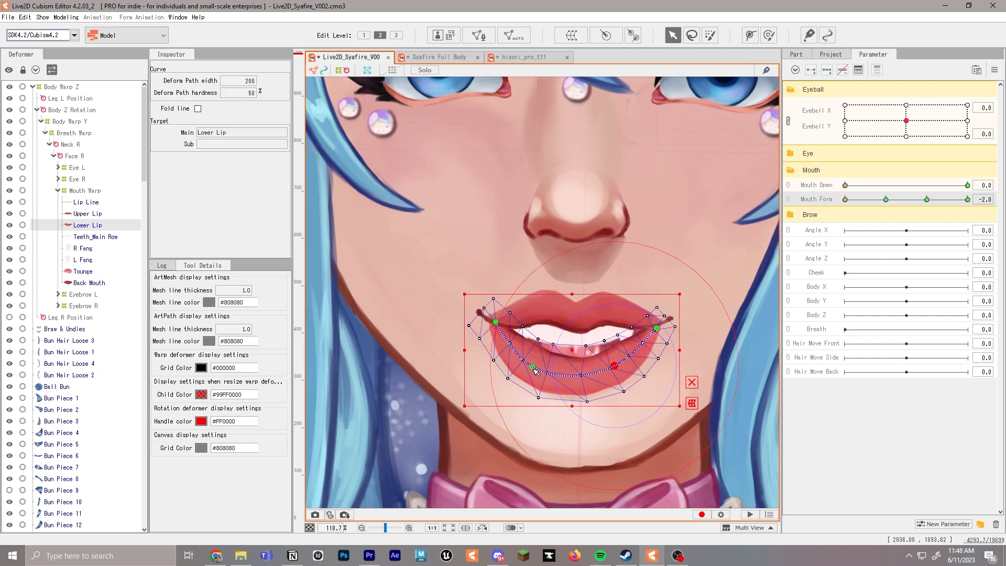
# Adjust the Lower Lip's two middle path points at Mouth Form -2.0 to even out the dropped lip curve
pyautogui.moveTo(534, 369); pyautogui.dragTo(532, 364)
pyautogui.moveTo(617, 368); pyautogui.dragTo(614, 365)
pyautogui.moveTo(532, 364); pyautogui.dragTo(535, 360)
pyautogui.moveTo(613, 365); pyautogui.dragTo(614, 362)
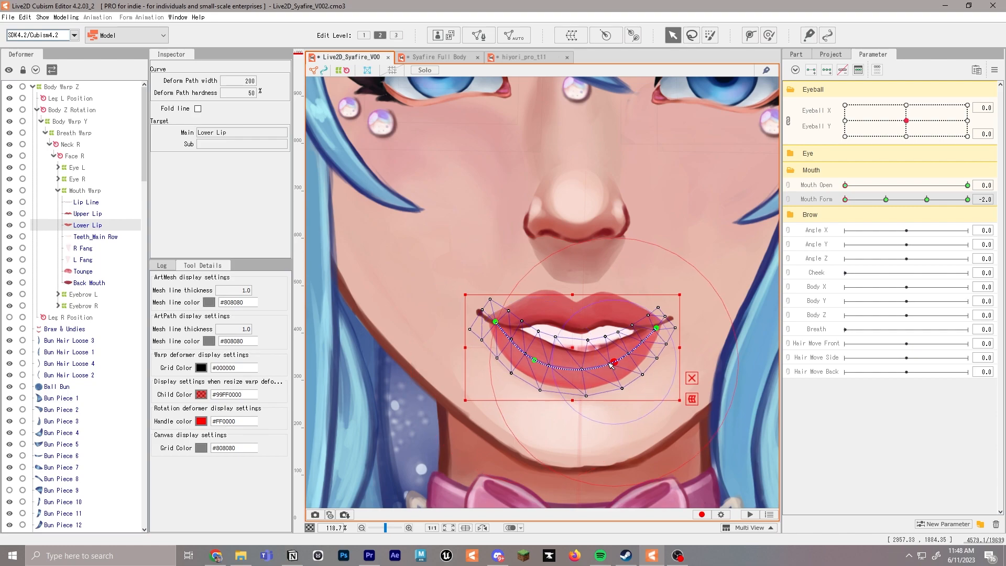
# Add a Mouth Form key at 1.0 to Teeth_Main Row and move the parameter to 0.0
pyautogui.click(96, 239)
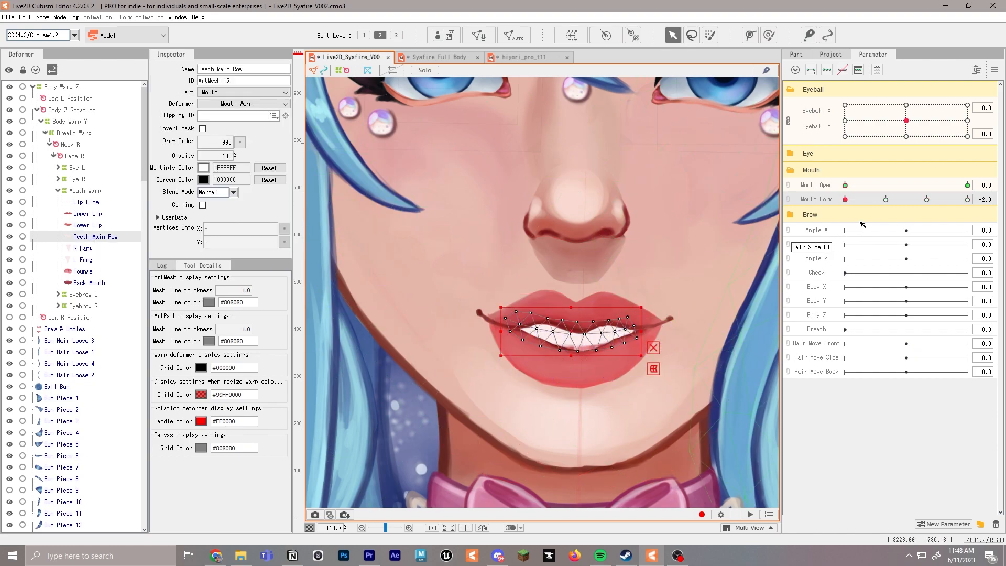
pyautogui.click(733, 199)
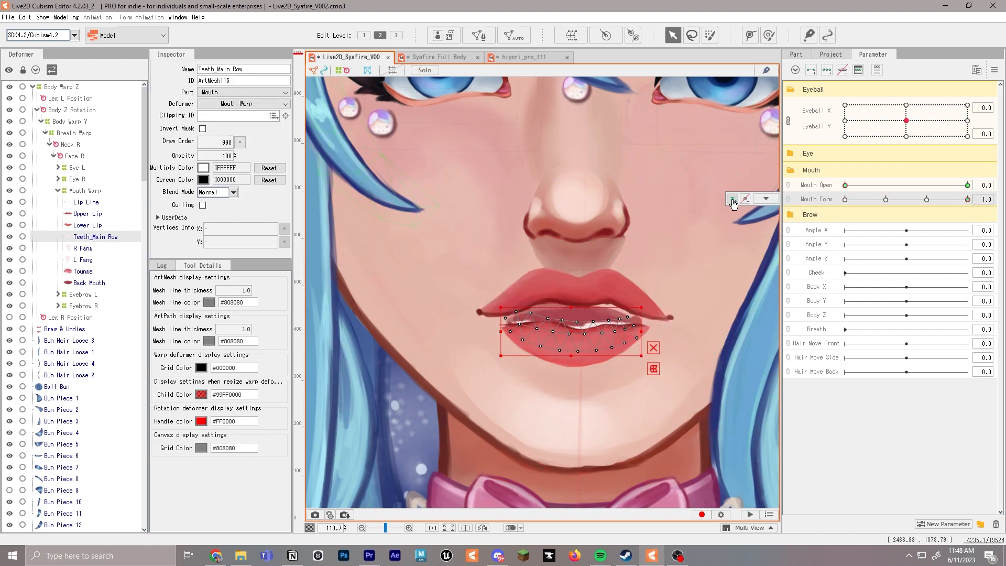
pyautogui.click(927, 200)
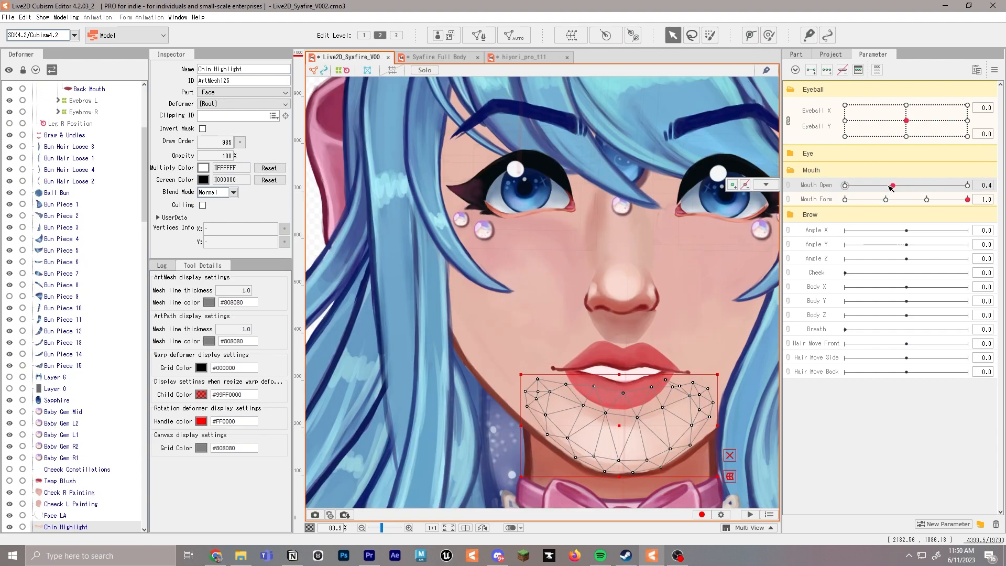
# Set Mouth Open to 1.0 and compare the open mouth with the hiyori_pro_t11 model at Mouth Form 0.0
pyautogui.moveTo(891, 187); pyautogui.dragTo(973, 192)
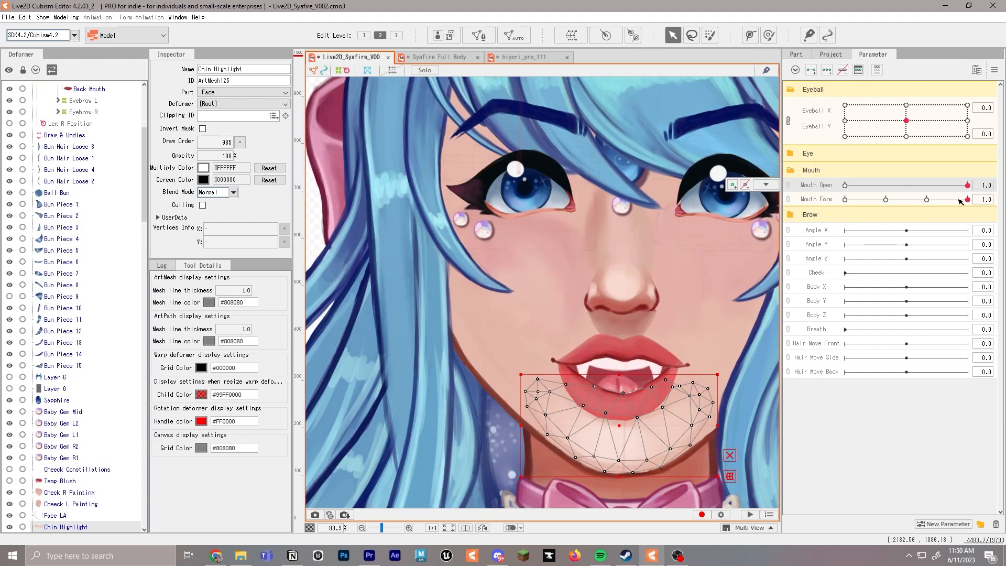
pyautogui.click(523, 56)
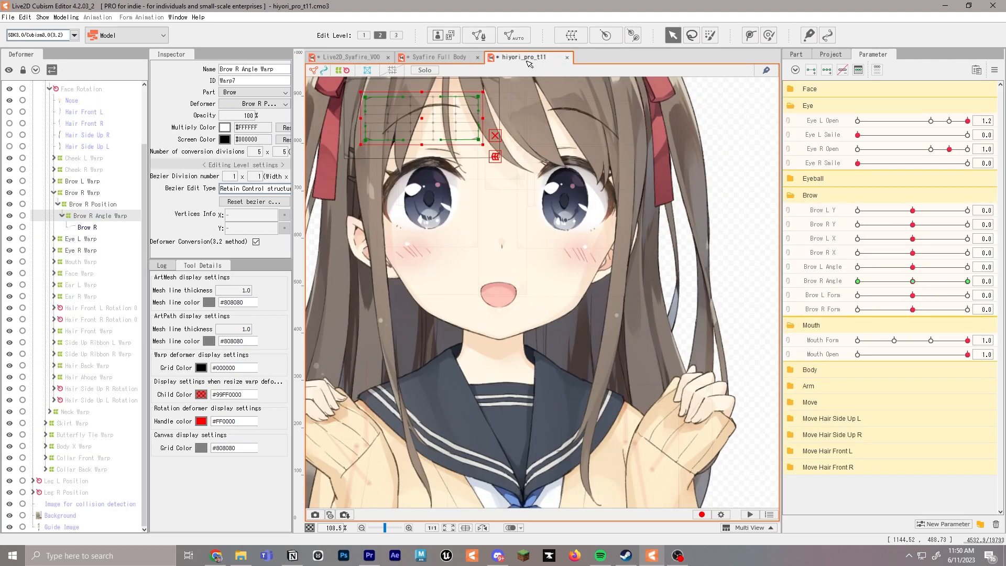
pyautogui.click(931, 340)
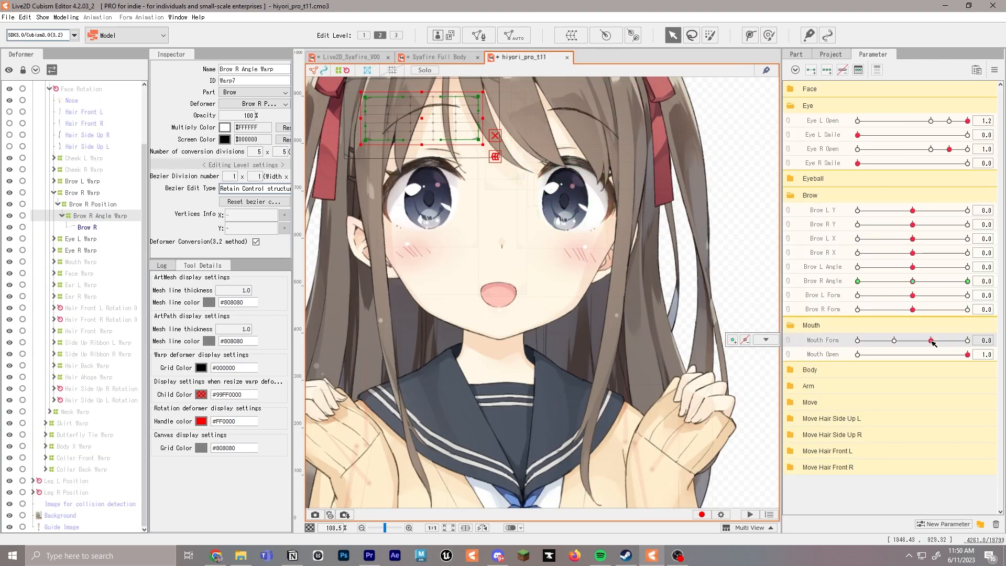
pyautogui.click(456, 56)
pyautogui.click(368, 57)
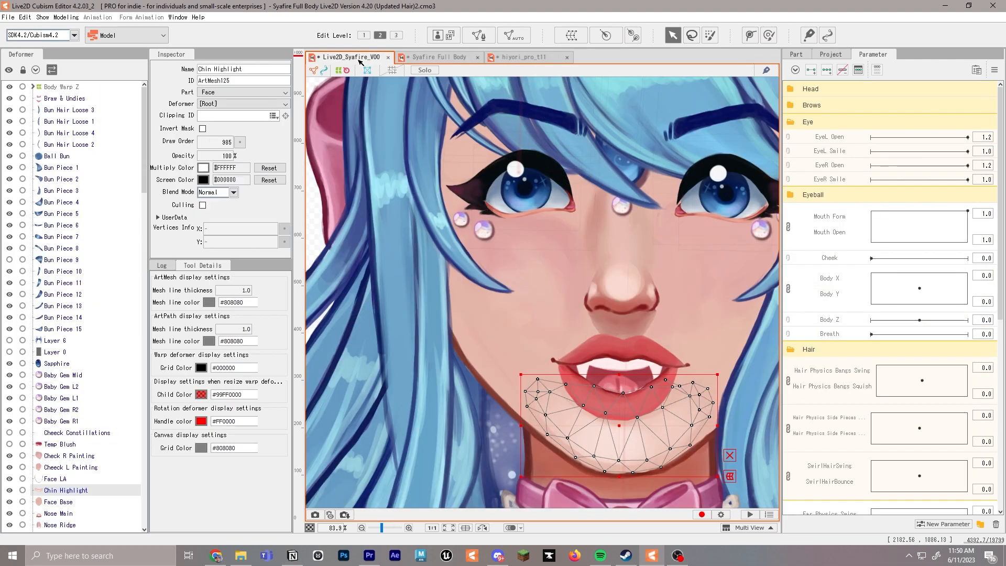
# Set Mouth Form to 0.0 and pull both corner path points of the Upper Lip inward and slightly down
pyautogui.click(647, 349)
pyautogui.moveTo(666, 337); pyautogui.dragTo(653, 318)
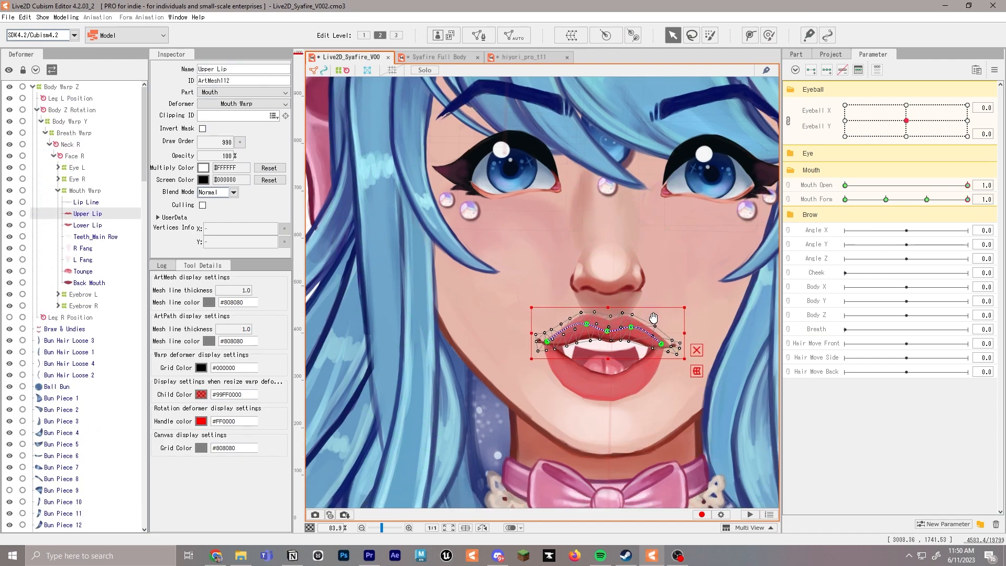
pyautogui.click(928, 199)
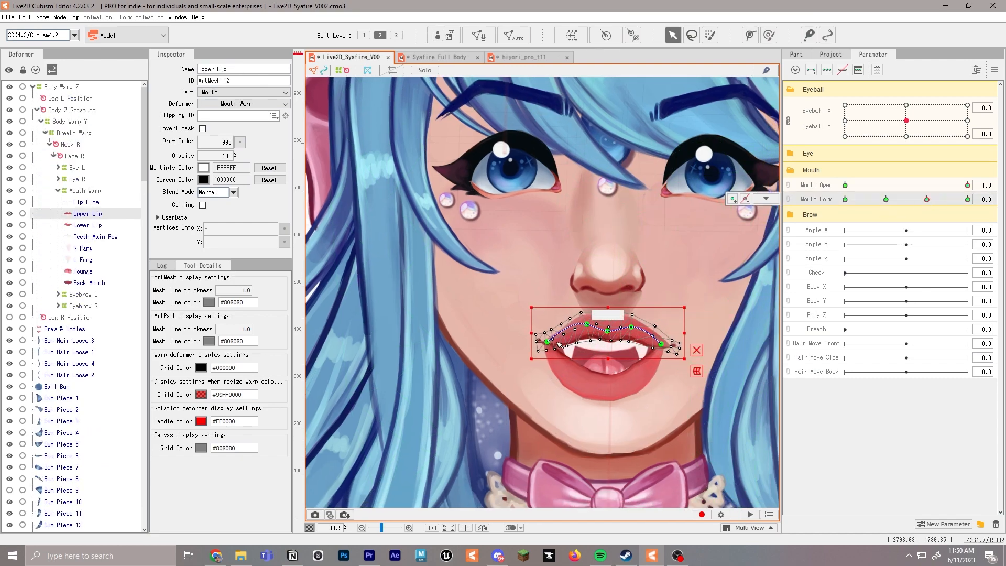
pyautogui.moveTo(547, 343); pyautogui.dragTo(553, 350)
pyautogui.moveTo(662, 344); pyautogui.dragTo(656, 353)
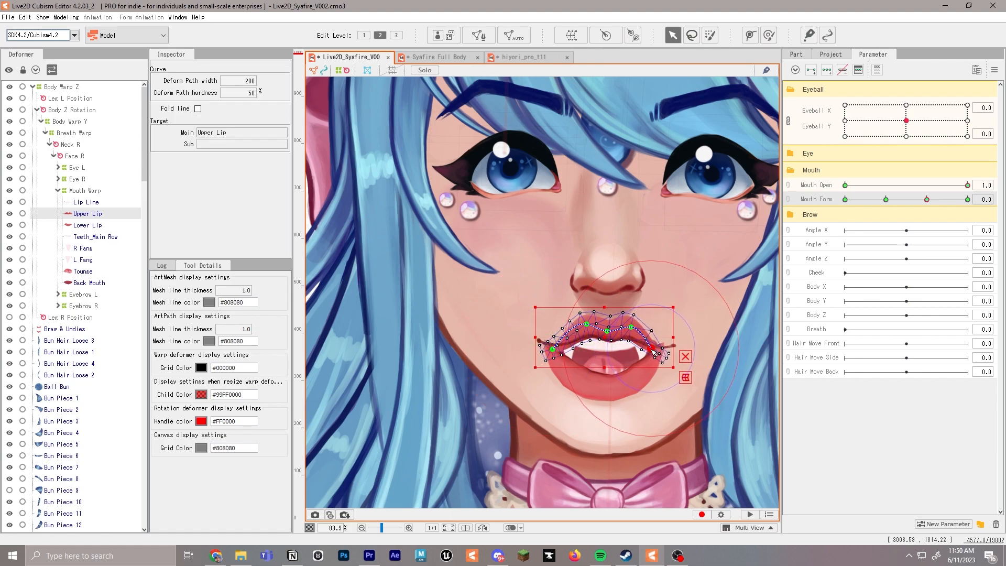
# Pull both corner path points of the Lower Lip inward at Mouth Form 0.0 to narrow the open mouth
pyautogui.click(573, 363)
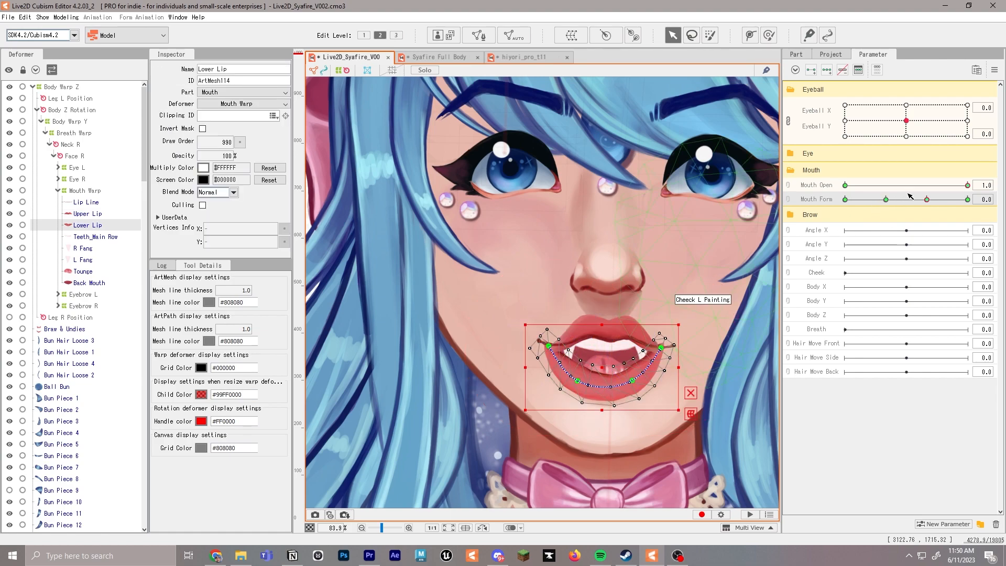
pyautogui.moveTo(548, 346); pyautogui.dragTo(561, 350)
pyautogui.moveTo(662, 348); pyautogui.dragTo(652, 352)
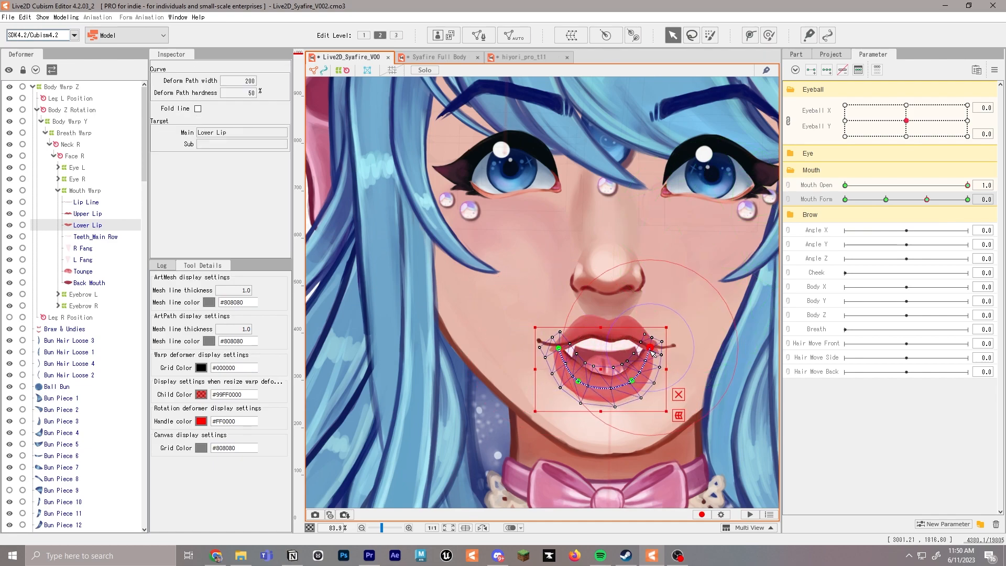
# Pull the Lip Line's outer path points in toward the narrowed lip corners at Mouth Form 0.0
pyautogui.click(543, 344)
pyautogui.scroll(3, 543, 344)
pyautogui.click(544, 333)
pyautogui.moveTo(521, 335); pyautogui.dragTo(502, 345)
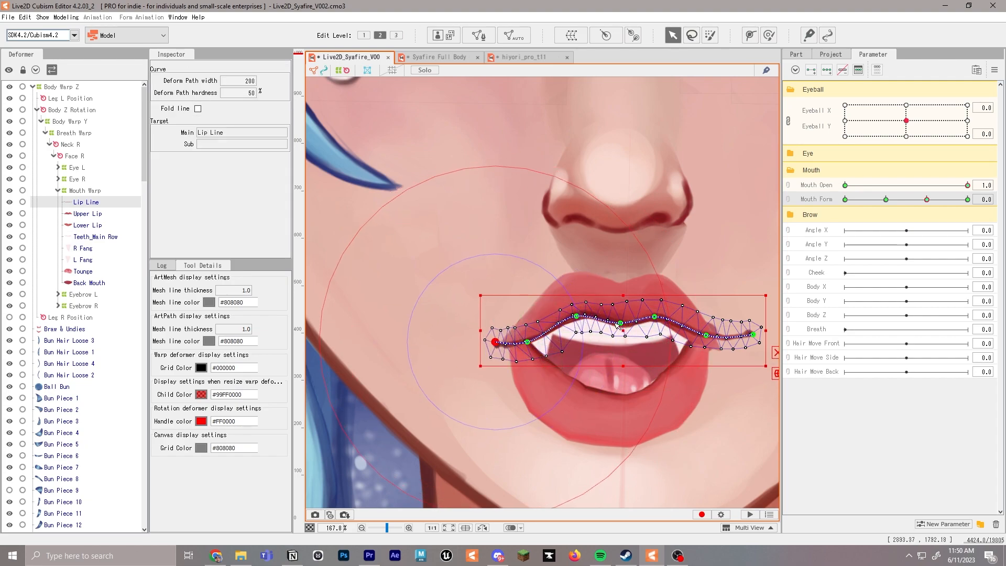
pyautogui.moveTo(707, 335); pyautogui.dragTo(733, 347)
pyautogui.scroll(-3, 683, 340)
pyautogui.moveTo(927, 200)
pyautogui.mouseDown()
pyautogui.moveTo(985, 200)
pyautogui.moveTo(922, 201)
pyautogui.mouseUp()
# Check the hiyori_pro_t11 mouth at Mouth Form -1.0 and pull the Syafire Lower Lip's corner points inward at the same value
pyautogui.click(518, 58)
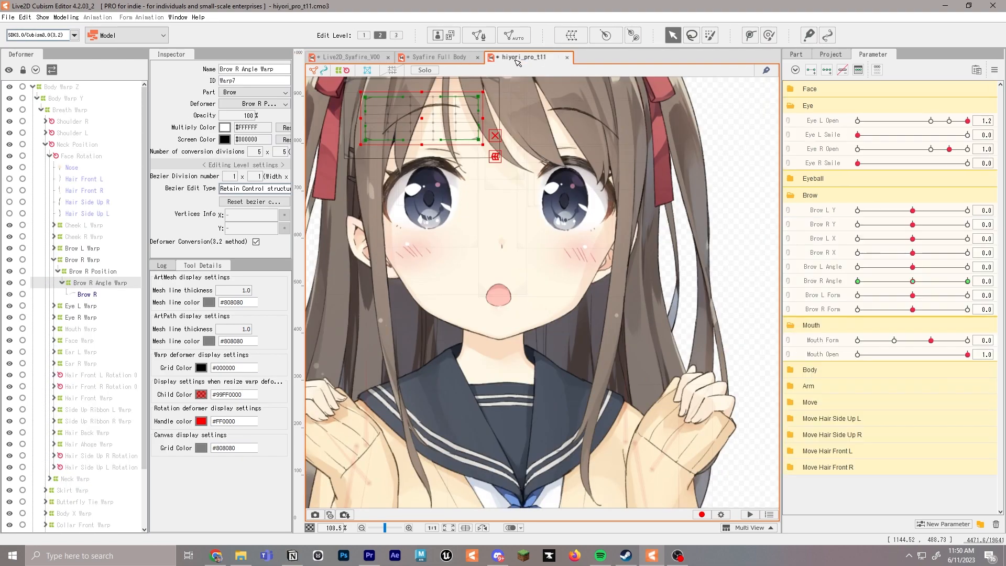
pyautogui.click(909, 340)
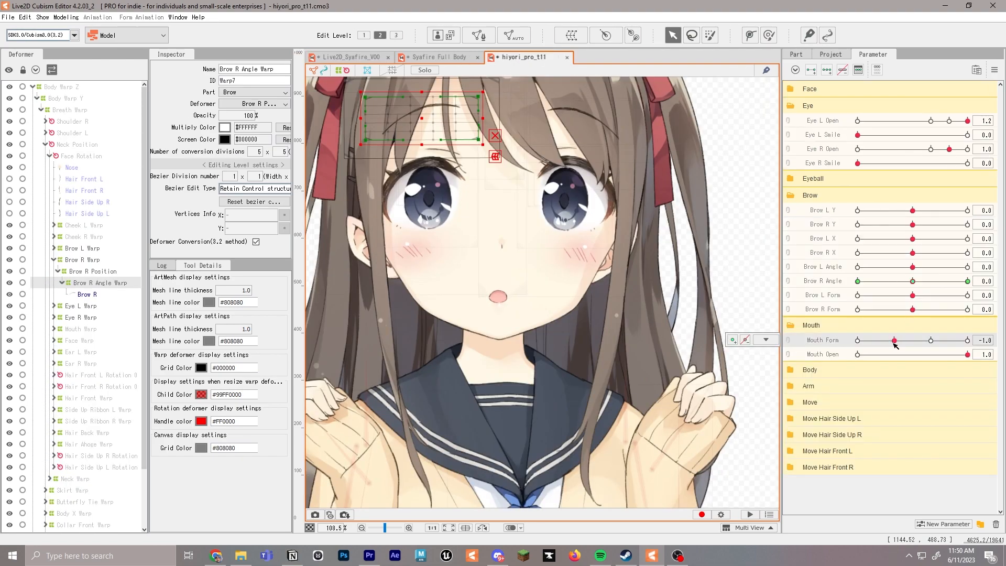
pyautogui.click(439, 57)
pyautogui.click(351, 58)
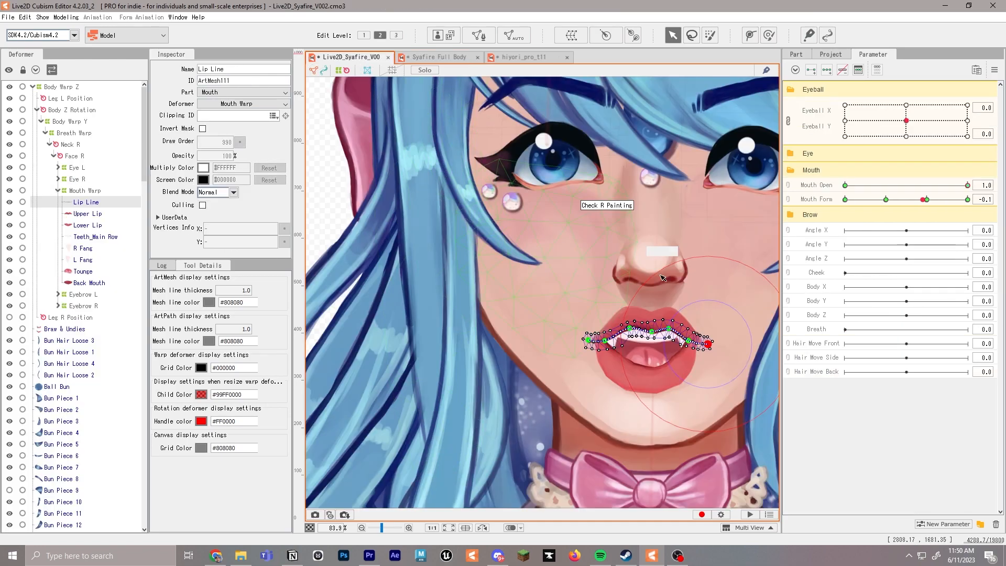
pyautogui.scroll(3, 713, 344)
pyautogui.click(886, 200)
pyautogui.click(601, 370)
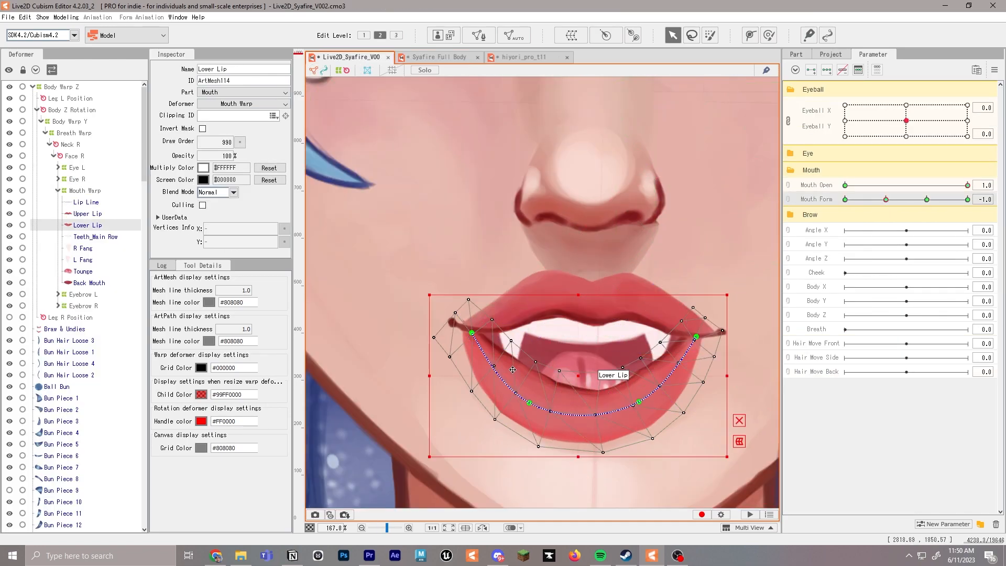
pyautogui.moveTo(464, 324); pyautogui.dragTo(505, 333)
pyautogui.moveTo(695, 340); pyautogui.dragTo(675, 336)
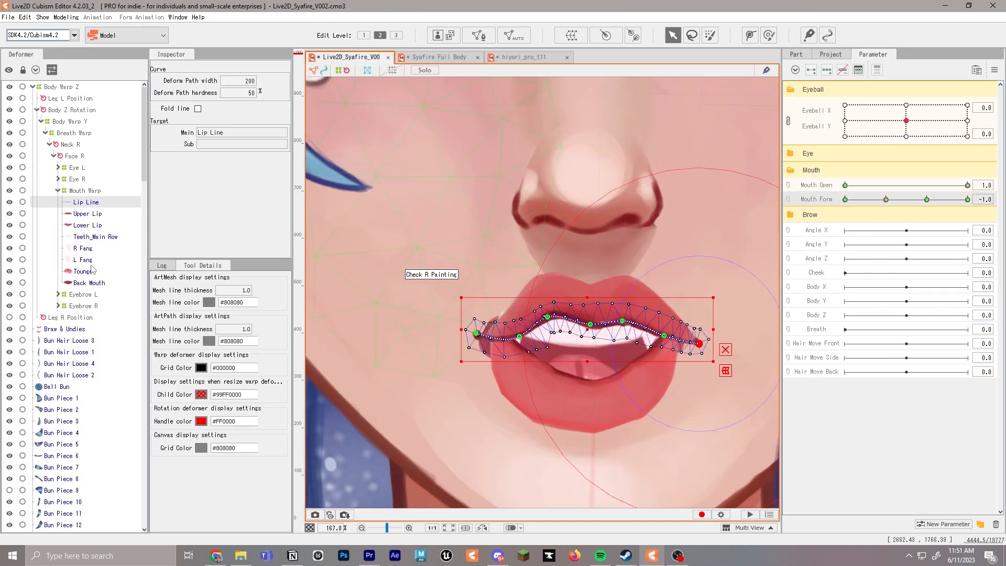
# Add Mouth Form keys to the Back Mouth mesh across the parameter's four positions
pyautogui.click(90, 283)
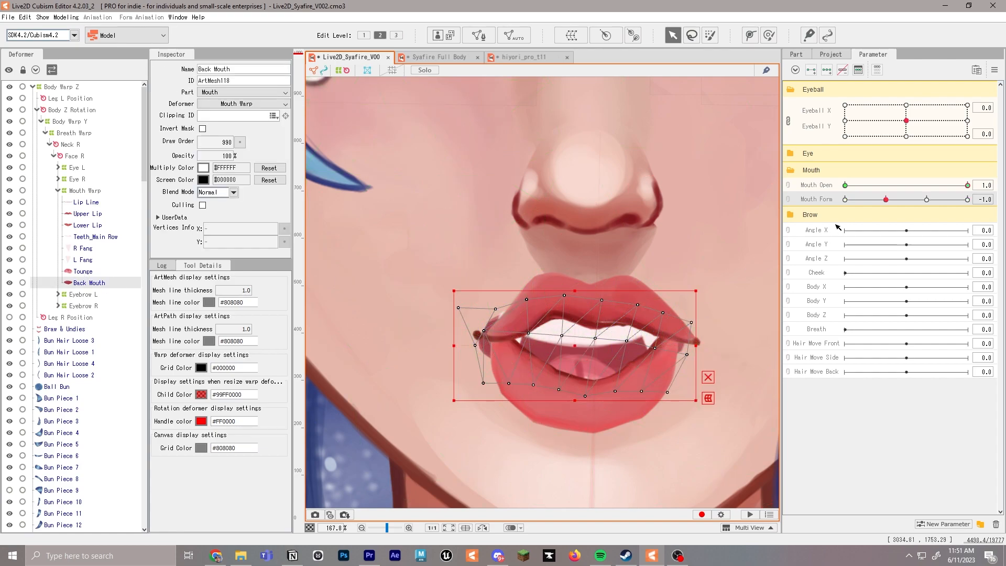
pyautogui.click(967, 200)
pyautogui.click(733, 200)
pyautogui.click(927, 199)
# Move the outermost upper-left vertex of Teeth_Main Row inward at Mouth Form -1.0 so it stays behind the lip
pyautogui.click(104, 239)
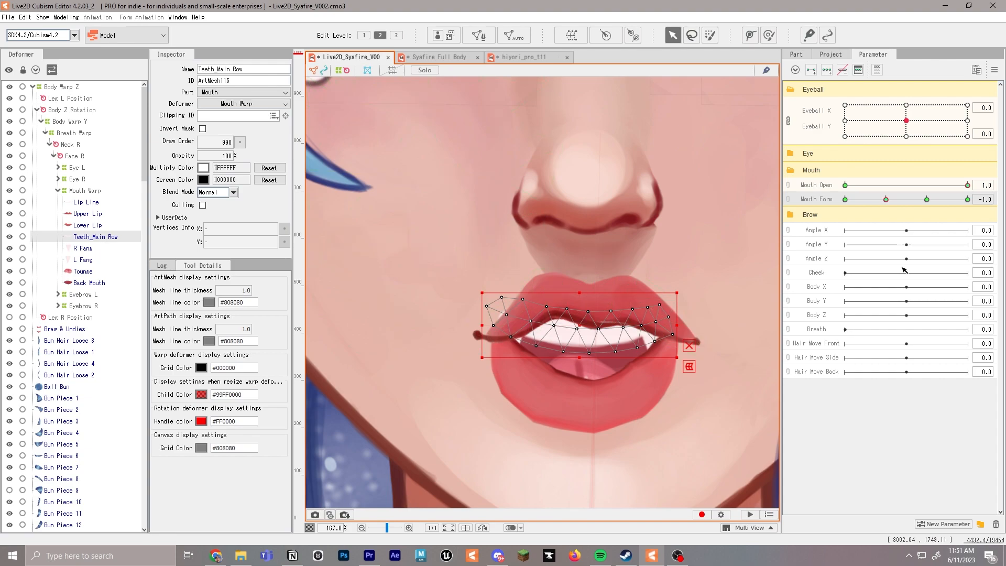
pyautogui.moveTo(487, 306); pyautogui.dragTo(516, 307)
pyautogui.moveTo(968, 200); pyautogui.dragTo(887, 200)
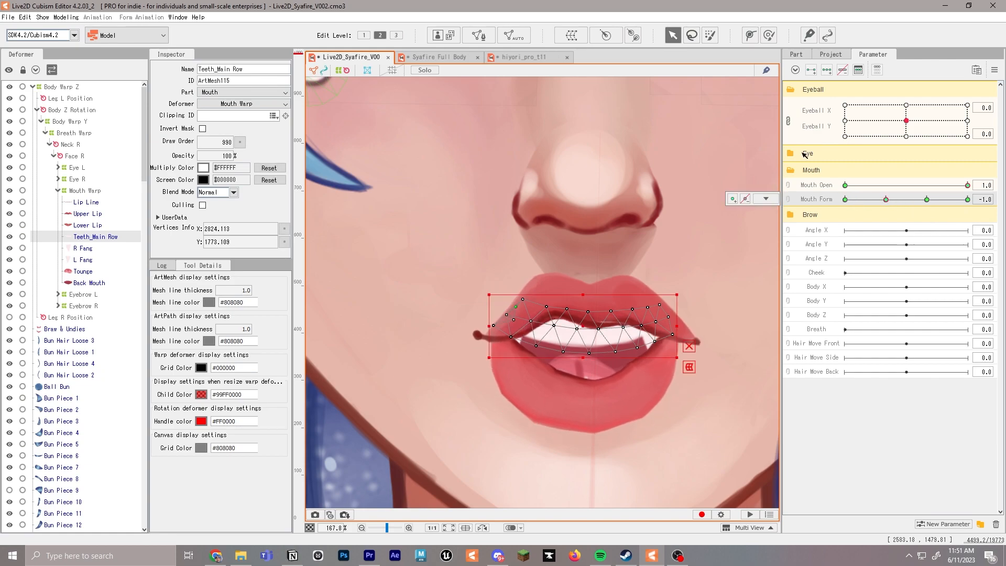
# Check the hiyori_pro_t11 mouth at Mouth Form -2.0 and reshape Syafire's Upper Lip there with a narrower corner and raised middle points
pyautogui.click(522, 58)
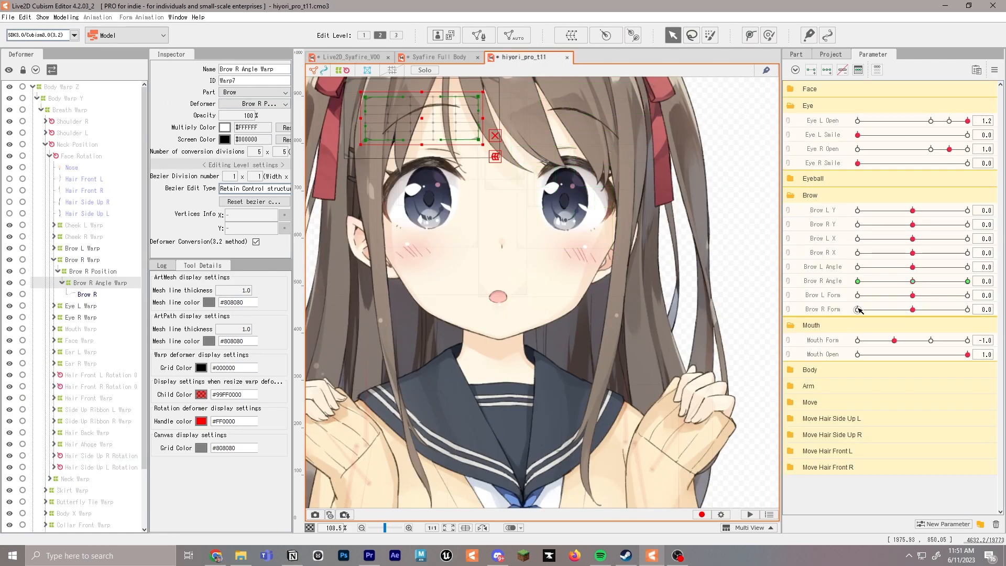
pyautogui.click(859, 310)
pyautogui.click(864, 343)
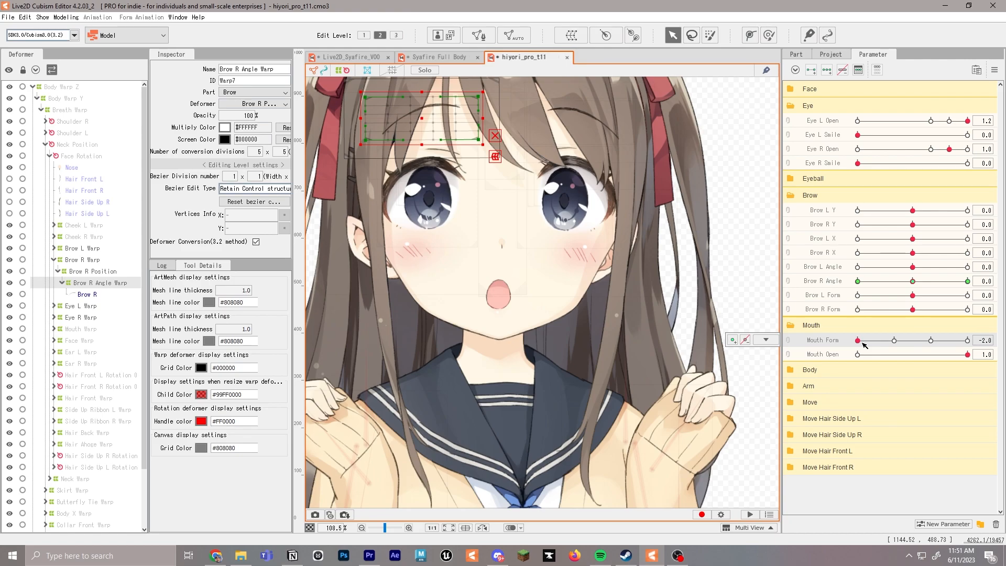
pyautogui.click(462, 59)
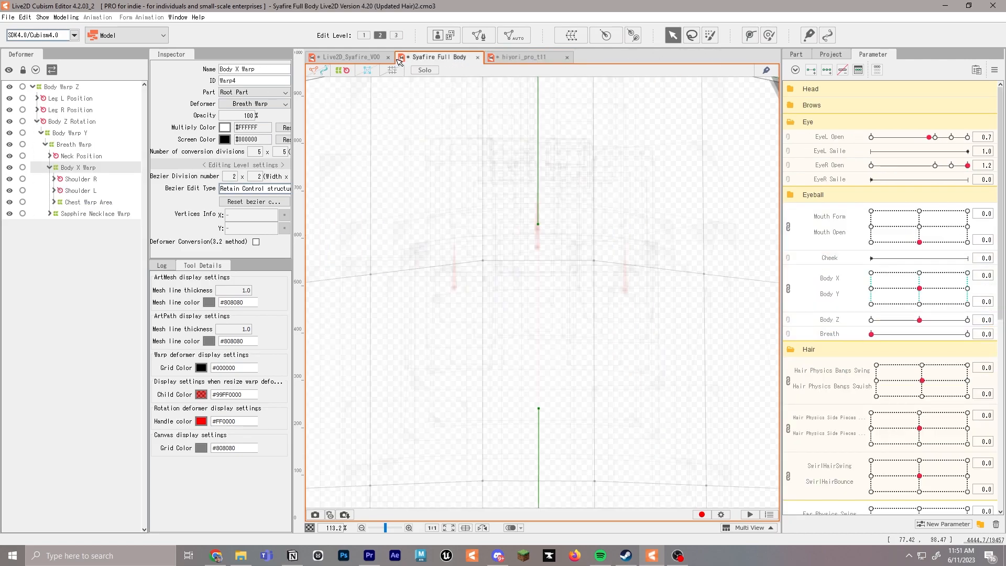
pyautogui.click(356, 57)
pyautogui.click(846, 199)
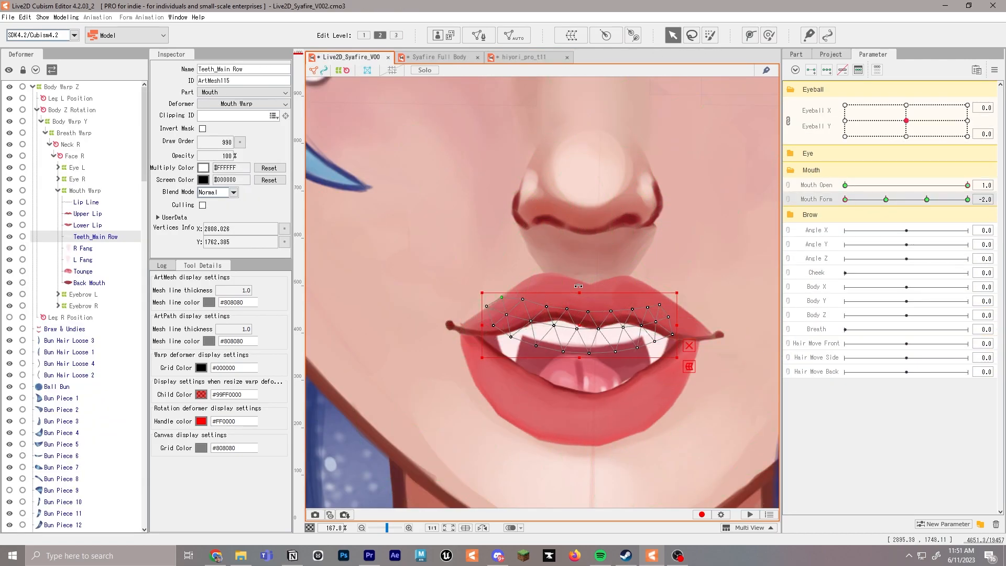
pyautogui.click(468, 327)
pyautogui.moveTo(467, 326); pyautogui.dragTo(492, 328)
pyautogui.moveTo(546, 293); pyautogui.dragTo(539, 277)
pyautogui.moveTo(587, 307); pyautogui.dragTo(633, 283)
pyautogui.click(563, 323)
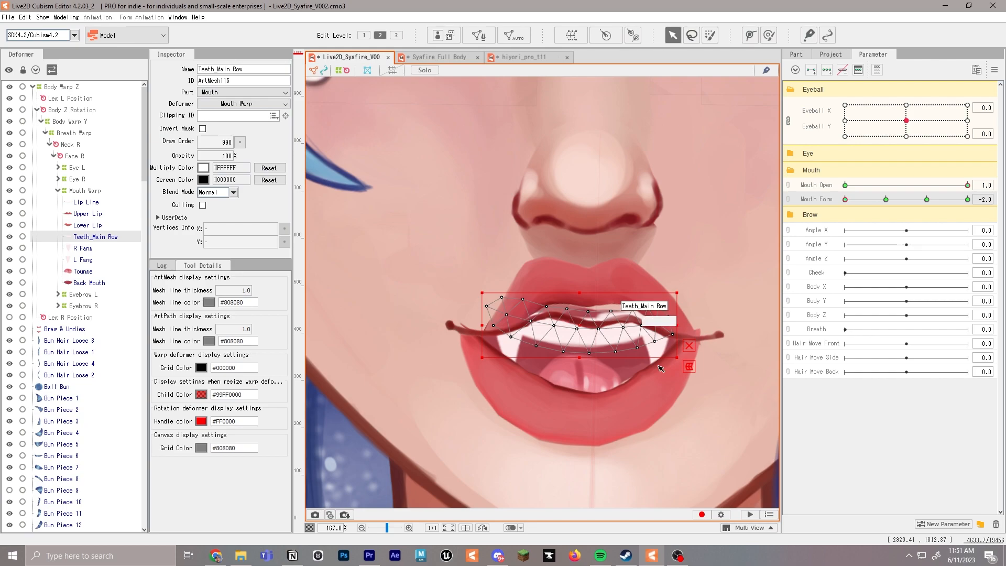
# Raise the Lip Line's middle path points along the Upper Lip and draw its ends inward at Mouth Form -2.0
pyautogui.click(607, 321)
pyautogui.click(584, 326)
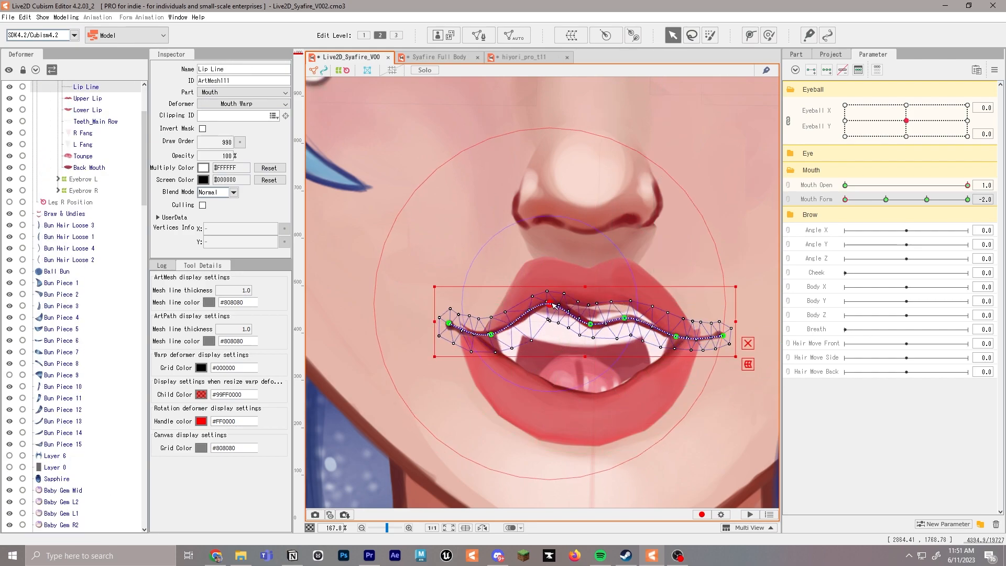
pyautogui.scroll(3, 605, 346)
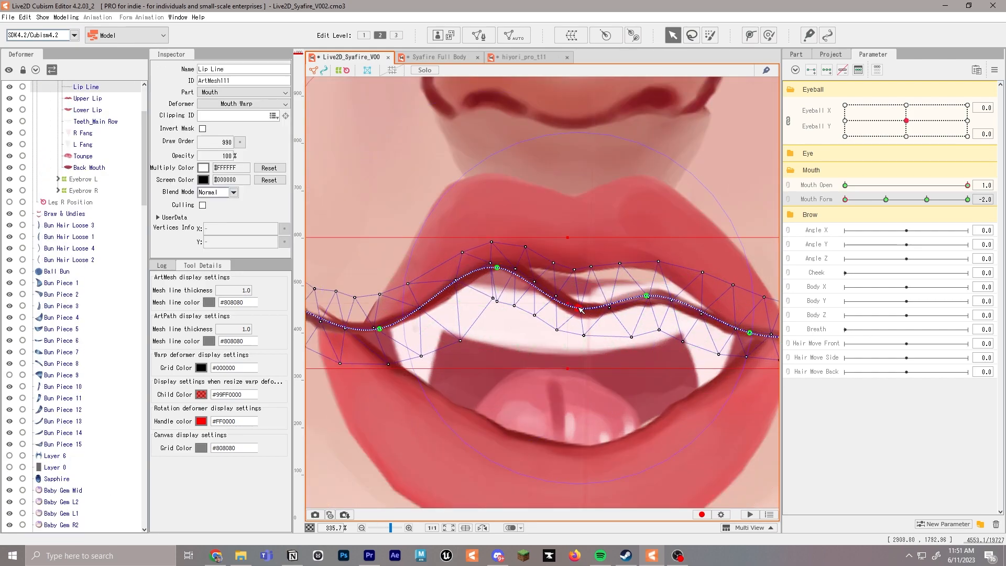
pyautogui.moveTo(579, 308); pyautogui.dragTo(560, 274)
pyautogui.moveTo(653, 299); pyautogui.dragTo(652, 266)
pyautogui.scroll(-3, 651, 266)
pyautogui.moveTo(474, 289); pyautogui.dragTo(497, 294)
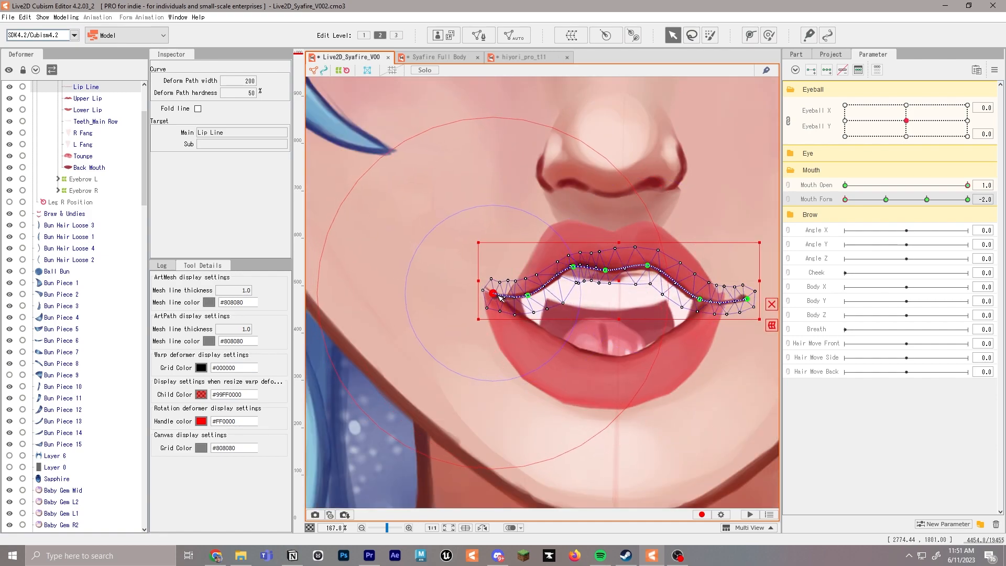
pyautogui.moveTo(706, 300); pyautogui.dragTo(691, 296)
pyautogui.moveTo(752, 302); pyautogui.dragTo(732, 302)
# Pull the Lower Lip's corner points inward and raise its two middle path points at Mouth Form -2.0
pyautogui.click(523, 344)
pyautogui.moveTo(494, 306); pyautogui.dragTo(528, 302)
pyautogui.moveTo(720, 306); pyautogui.dragTo(714, 302)
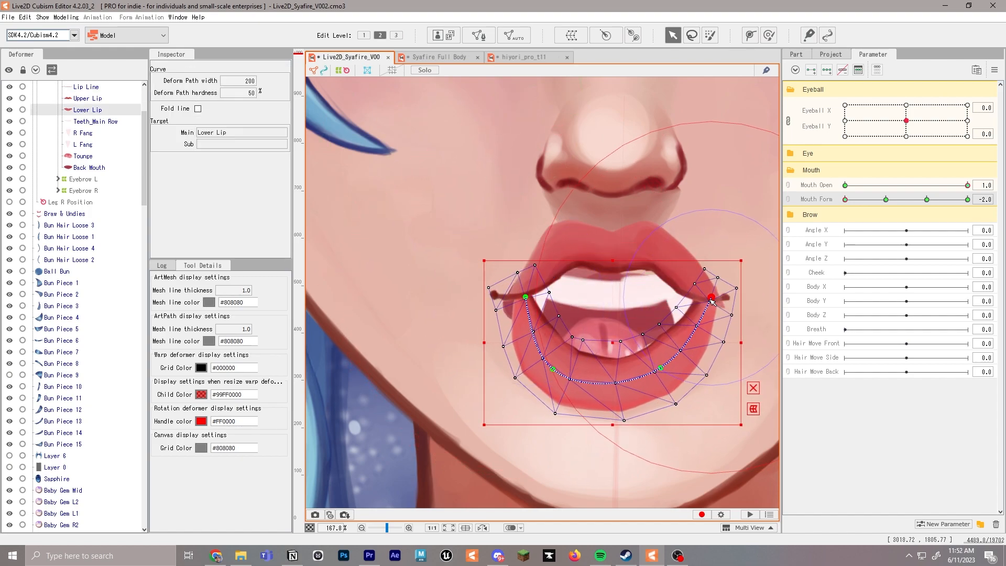
pyautogui.moveTo(554, 369); pyautogui.dragTo(559, 361)
pyautogui.moveTo(662, 369); pyautogui.dragTo(657, 363)
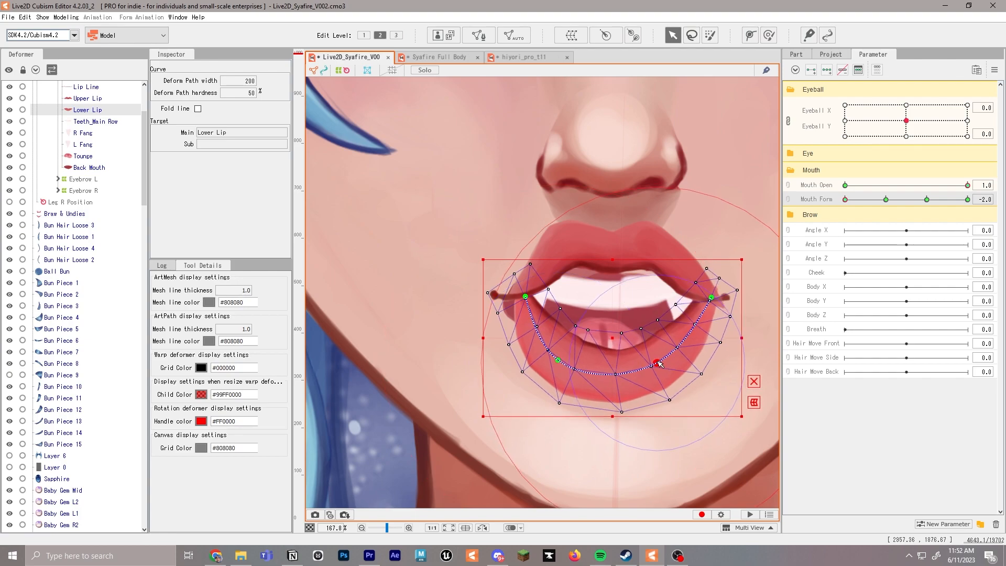
pyautogui.moveTo(714, 299); pyautogui.dragTo(706, 298)
# Shift both end points of the Lip Line slightly inward to meet the lip corners at Mouth Form -2.0
pyautogui.click(724, 307)
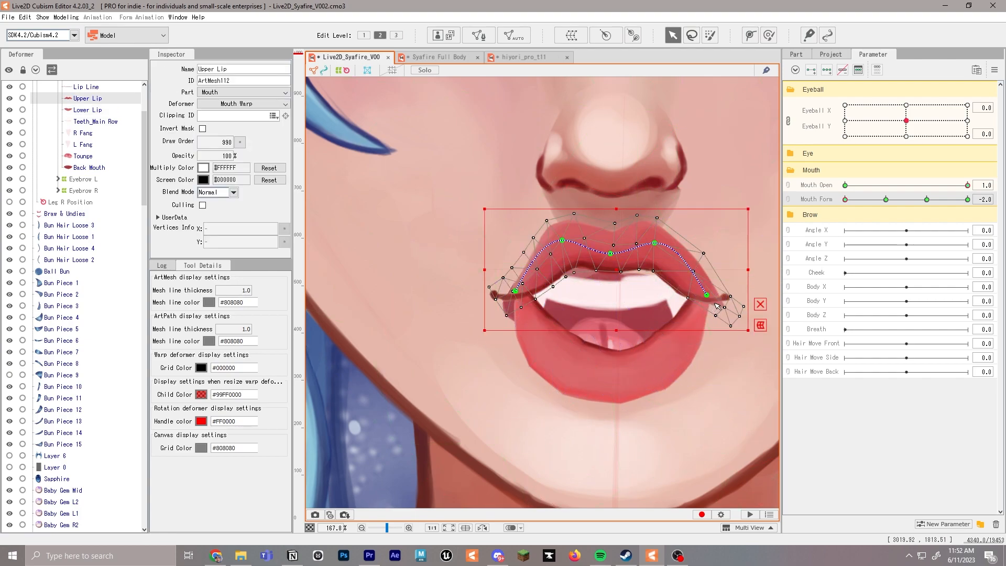
pyautogui.click(729, 299)
pyautogui.click(729, 299)
pyautogui.moveTo(728, 299); pyautogui.dragTo(721, 299)
pyautogui.moveTo(494, 297); pyautogui.dragTo(500, 296)
pyautogui.click(529, 296)
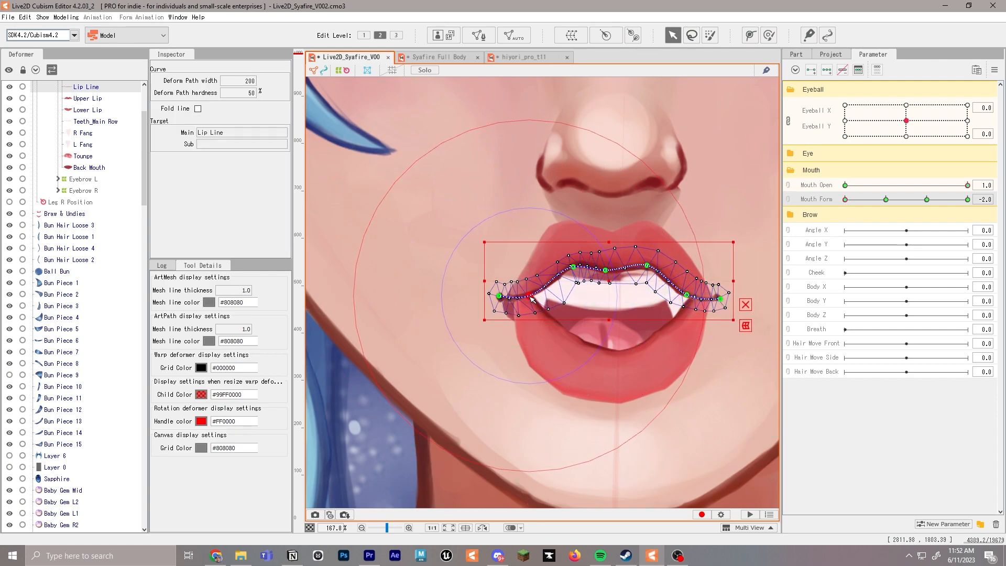
# Move the Back Mouth's left outer vertices inward at Mouth Form -2.0 so the mesh stays hidden behind the lips
pyautogui.scroll(2, 559, 314)
pyautogui.click(504, 316)
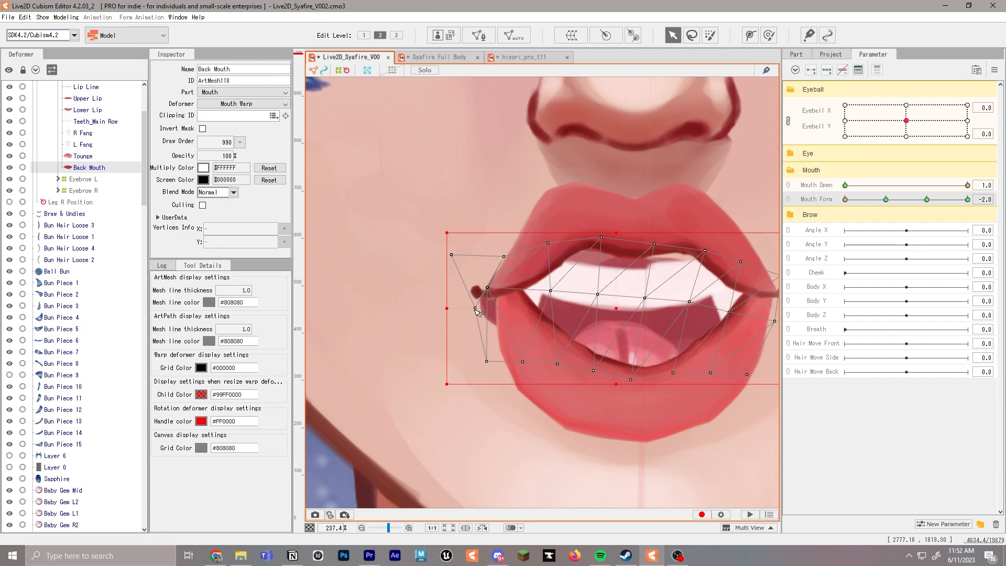
pyautogui.moveTo(509, 309); pyautogui.dragTo(510, 311)
pyautogui.moveTo(487, 362); pyautogui.dragTo(526, 360)
pyautogui.moveTo(452, 255); pyautogui.dragTo(499, 289)
# Adjust the Upper Lip's left corner path point at Mouth Form -2.0 to cover the mouth corner
pyautogui.click(500, 288)
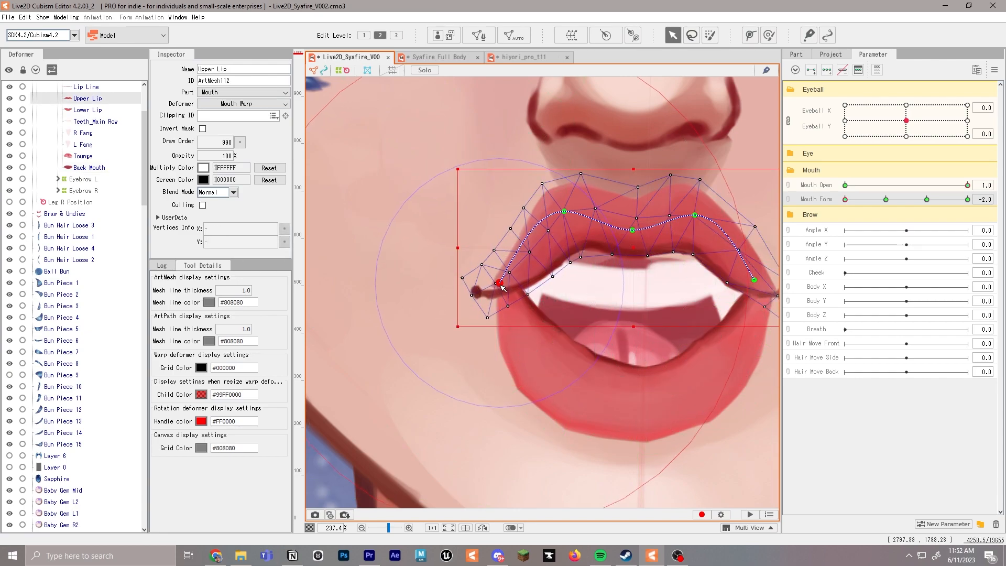
pyautogui.click(500, 287)
pyautogui.moveTo(717, 307); pyautogui.dragTo(666, 305)
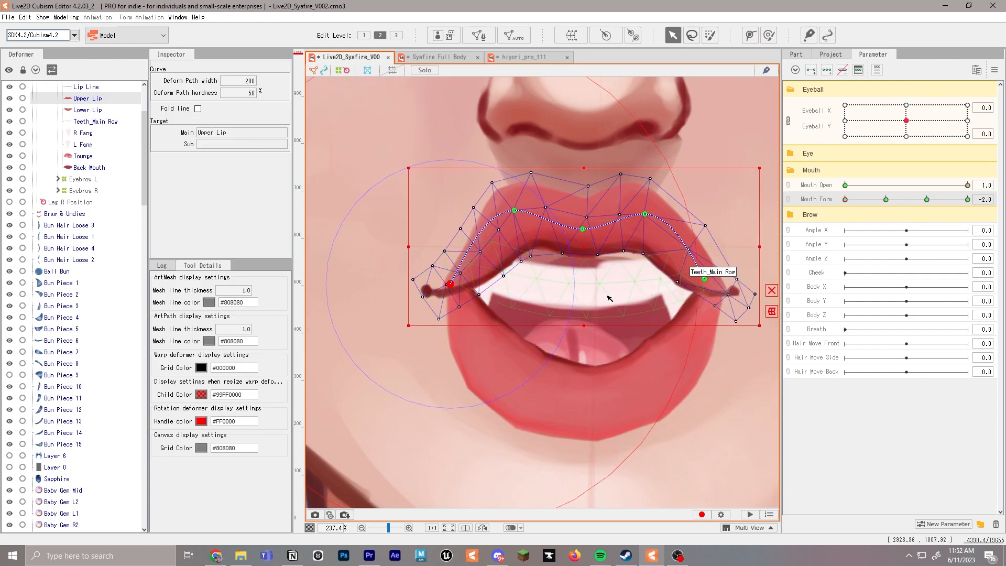
# Raise Teeth_Main Row toward the upper lip and move the right-hand fang up to match at Mouth Form -2.0
pyautogui.click(578, 296)
pyautogui.click(613, 374)
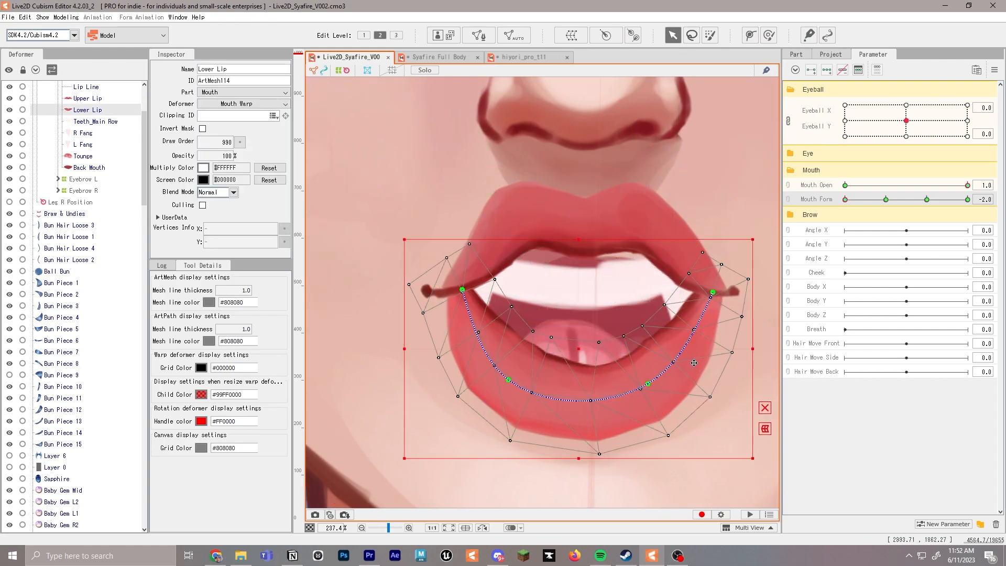
pyautogui.click(591, 295)
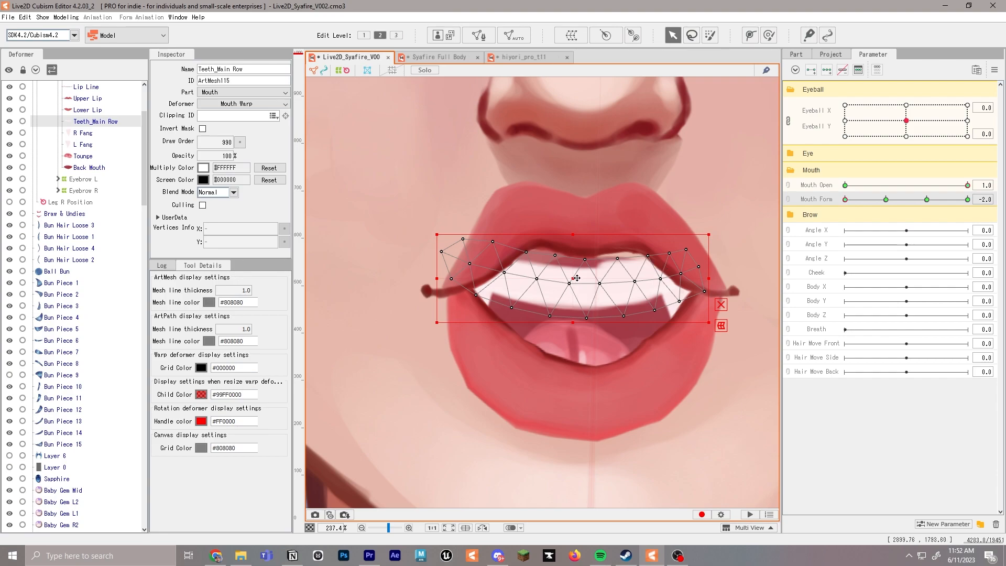
pyautogui.moveTo(575, 289); pyautogui.dragTo(581, 268)
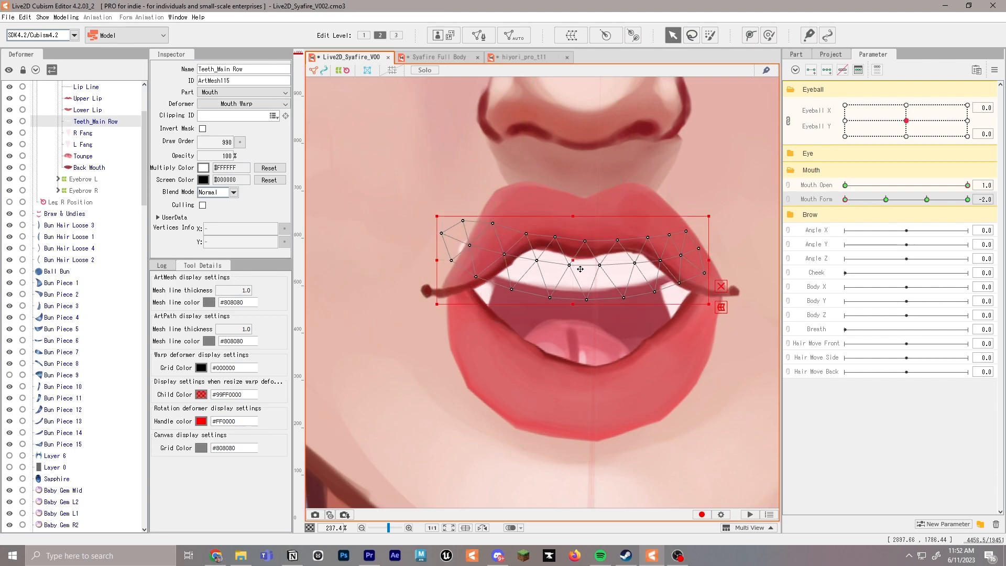
pyautogui.click(676, 296)
pyautogui.moveTo(680, 310); pyautogui.dragTo(681, 300)
pyautogui.click(547, 294)
pyautogui.click(443, 234)
# Scrub Mouth Form from 0.0 to -2.0 to check the transition, and readjust the Lower Lip's corner points at -2.0
pyautogui.scroll(-3, 598, 317)
pyautogui.click(924, 200)
pyautogui.moveTo(923, 201); pyautogui.dragTo(843, 200)
pyautogui.rightClick(841, 198)
pyautogui.click(654, 320)
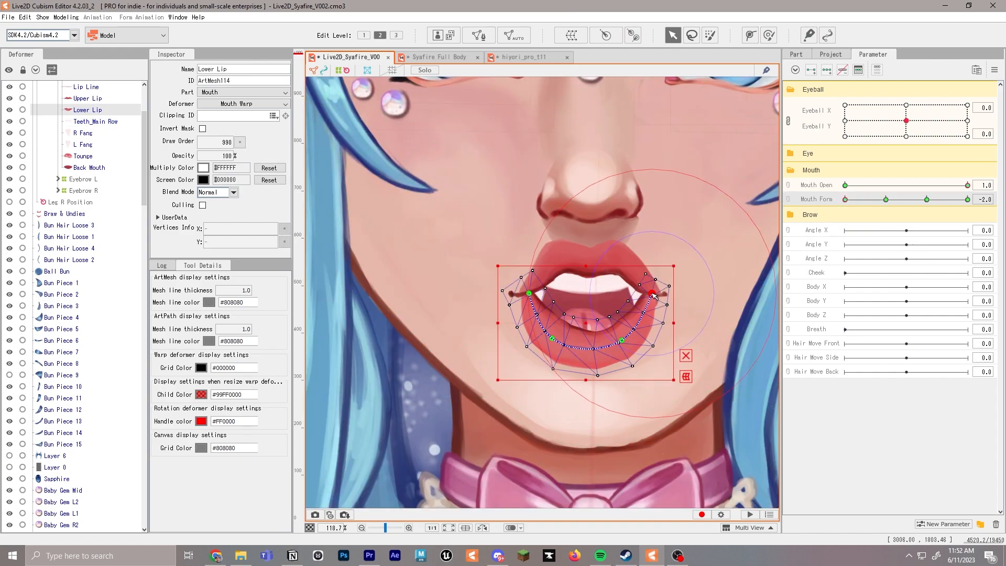
pyautogui.moveTo(655, 297); pyautogui.dragTo(647, 295)
pyautogui.moveTo(530, 294); pyautogui.dragTo(508, 309)
pyautogui.click(536, 279)
# Bring the Lip Line's end points further inward to the tightened lip corners at Mouth Form -2.0
pyautogui.scroll(3, 536, 279)
pyautogui.click(484, 313)
pyautogui.hotkey('ctrl', 'z')
pyautogui.click(487, 310)
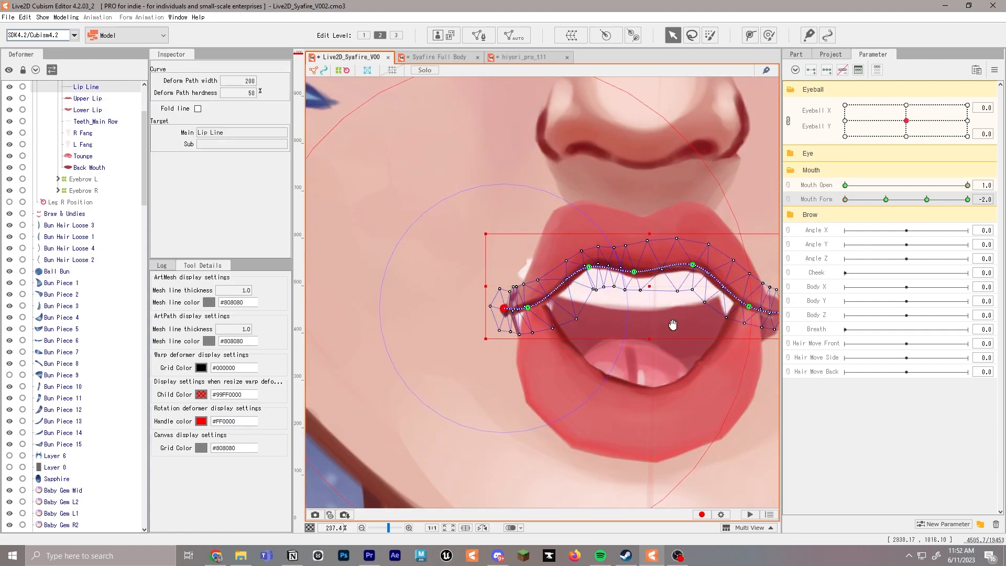
pyautogui.moveTo(681, 325); pyautogui.dragTo(615, 326)
pyautogui.moveTo(683, 308); pyautogui.dragTo(679, 306)
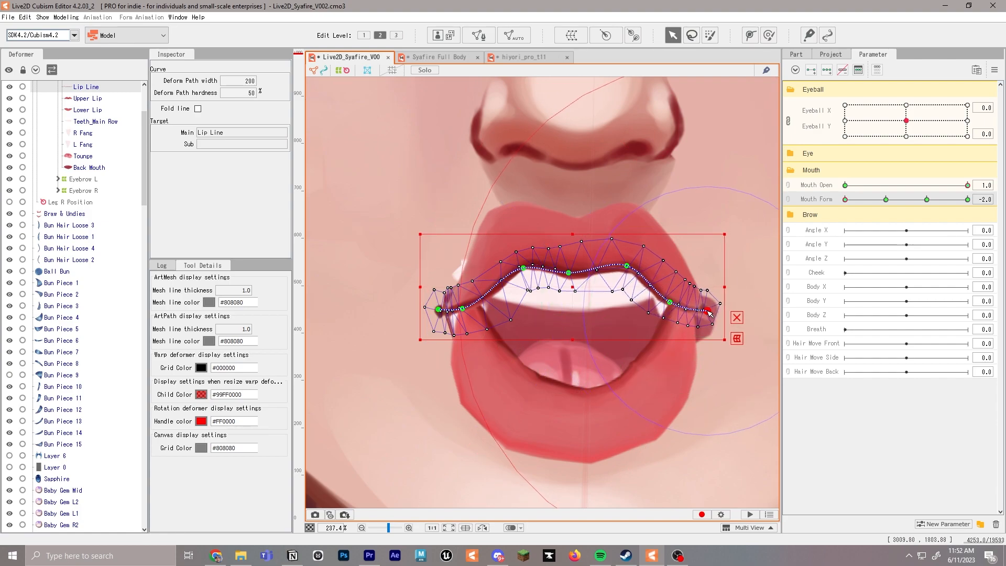
# Pull the Back Mouth's outer mesh points inward behind the lip corners at Mouth Form -2.0
pyautogui.click(709, 340)
pyautogui.click(719, 329)
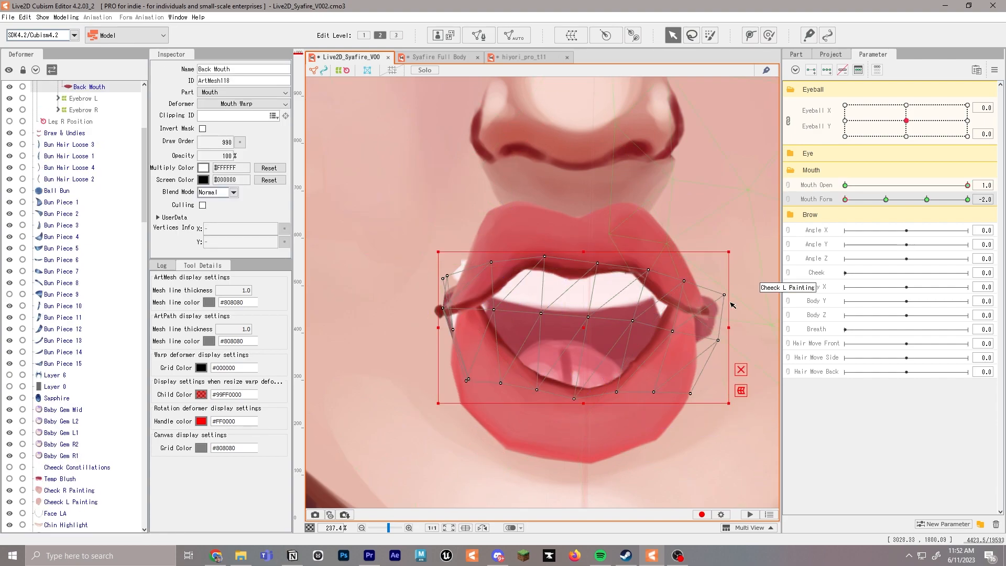
pyautogui.moveTo(718, 341); pyautogui.dragTo(685, 329)
pyautogui.moveTo(690, 393); pyautogui.dragTo(685, 393)
pyautogui.moveTo(446, 309); pyautogui.dragTo(473, 313)
# Tuck the outer left points of Teeth_Main Row and the R Fang behind the lips at Mouth Form -2.0
pyautogui.click(451, 270)
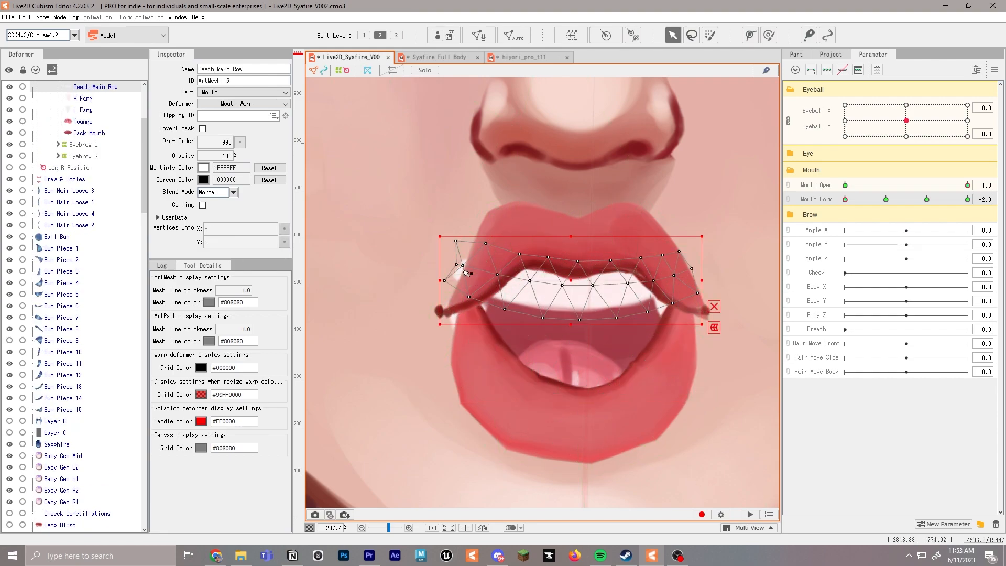
pyautogui.moveTo(457, 241); pyautogui.dragTo(469, 249)
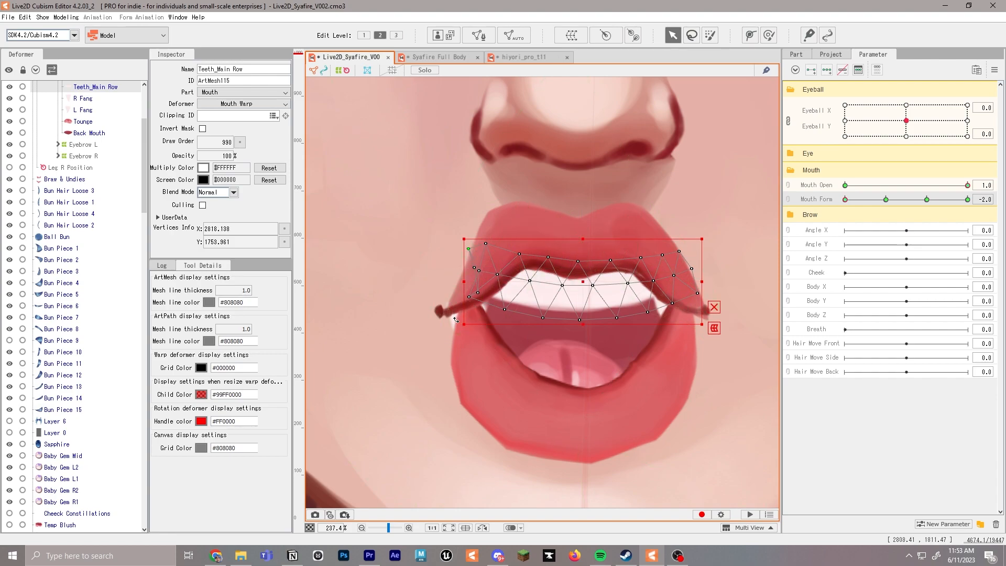
pyautogui.click(452, 320)
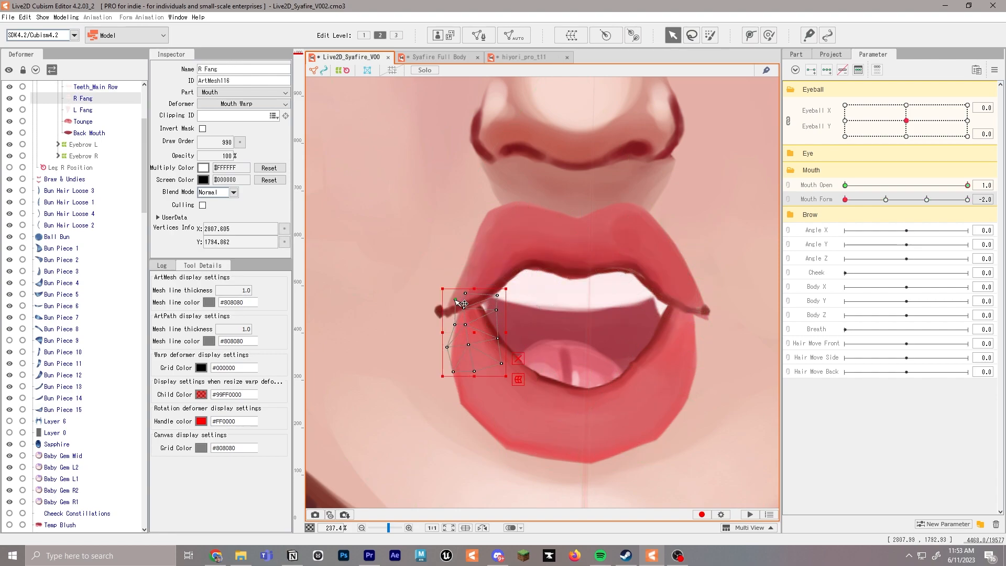
# Scrub Mouth Form between 1.0 and -2.0 to check how the fangs and teeth follow the lips
pyautogui.scroll(-2, 474, 298)
pyautogui.click(608, 309)
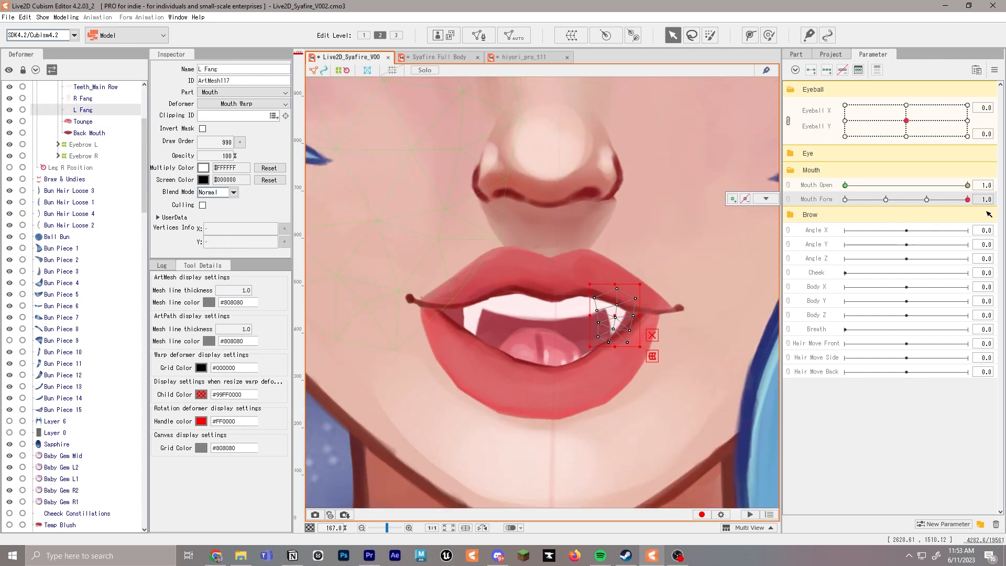
pyautogui.scroll(-1, 614, 260)
pyautogui.moveTo(685, 225); pyautogui.dragTo(676, 244)
pyautogui.moveTo(845, 200)
pyautogui.mouseDown()
pyautogui.moveTo(968, 201)
pyautogui.moveTo(859, 201)
pyautogui.mouseUp()
pyautogui.scroll(5, 581, 308)
# Round off the Lower Lip's bottom edge by adjusting its lower mesh points at Mouth Form -2.0
pyautogui.click(593, 332)
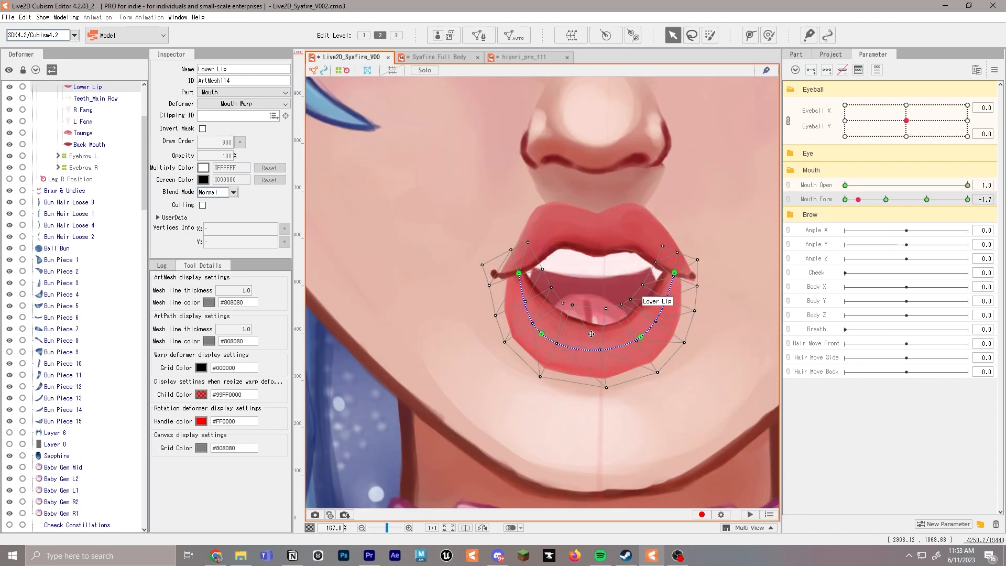
pyautogui.click(542, 377)
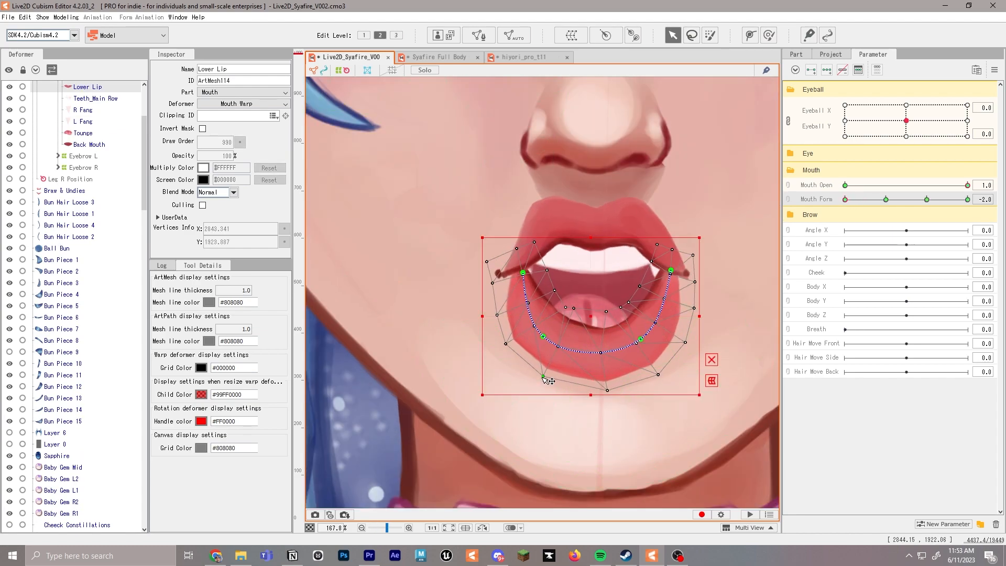
pyautogui.moveTo(608, 391); pyautogui.dragTo(605, 387)
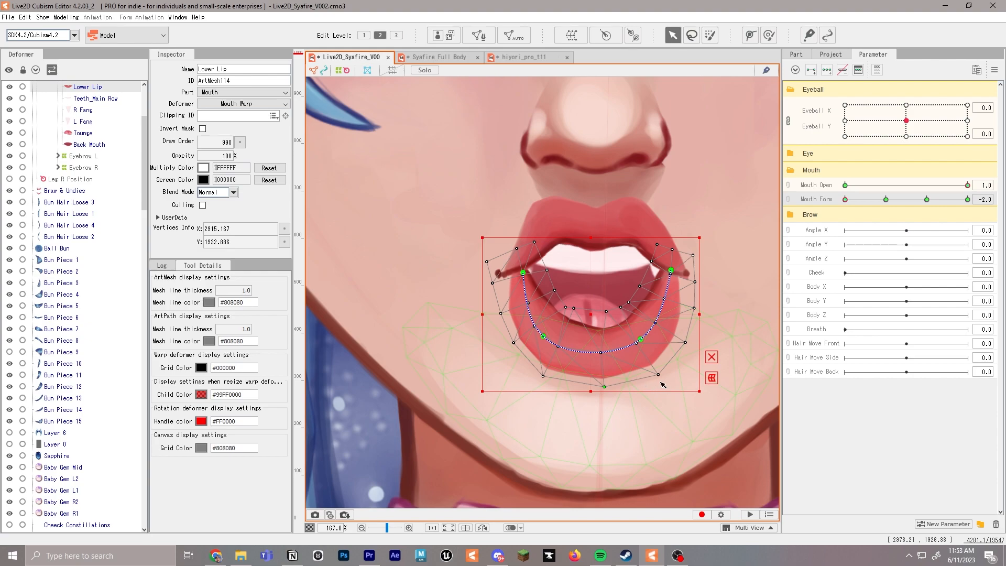
# Scrub Mouth Form down to -2.0 and check the open mouth's transition on the whole face
pyautogui.moveTo(886, 203); pyautogui.dragTo(844, 202)
pyautogui.scroll(-6, 632, 315)
pyautogui.click(723, 249)
pyautogui.moveTo(707, 304); pyautogui.dragTo(667, 324)
pyautogui.moveTo(884, 203); pyautogui.dragTo(826, 213)
pyautogui.scroll(5, 577, 310)
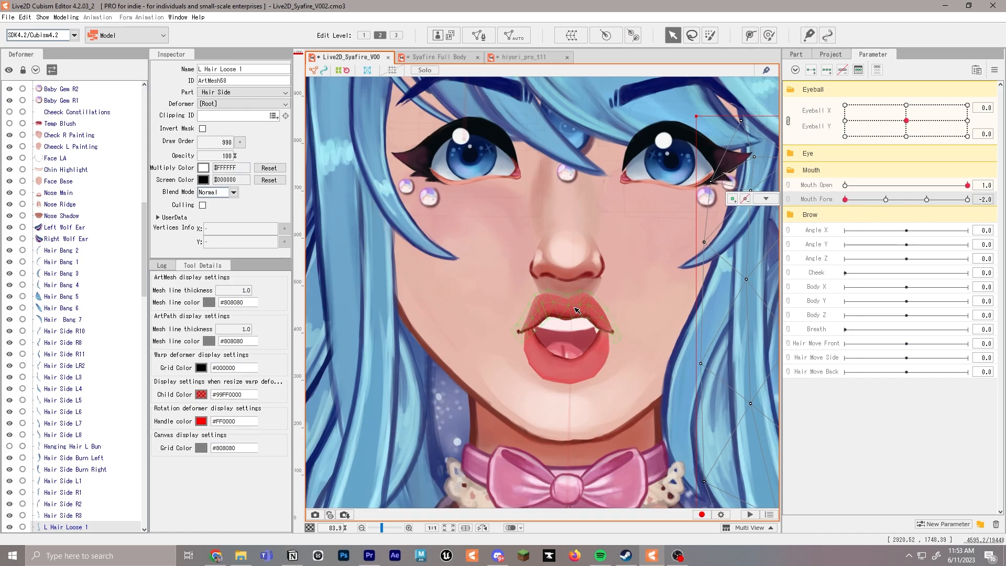
# Refine the Upper Lip's outer edge by moving its upper mesh points at Mouth Form -2.0
pyautogui.click(577, 311)
pyautogui.scroll(5, 561, 289)
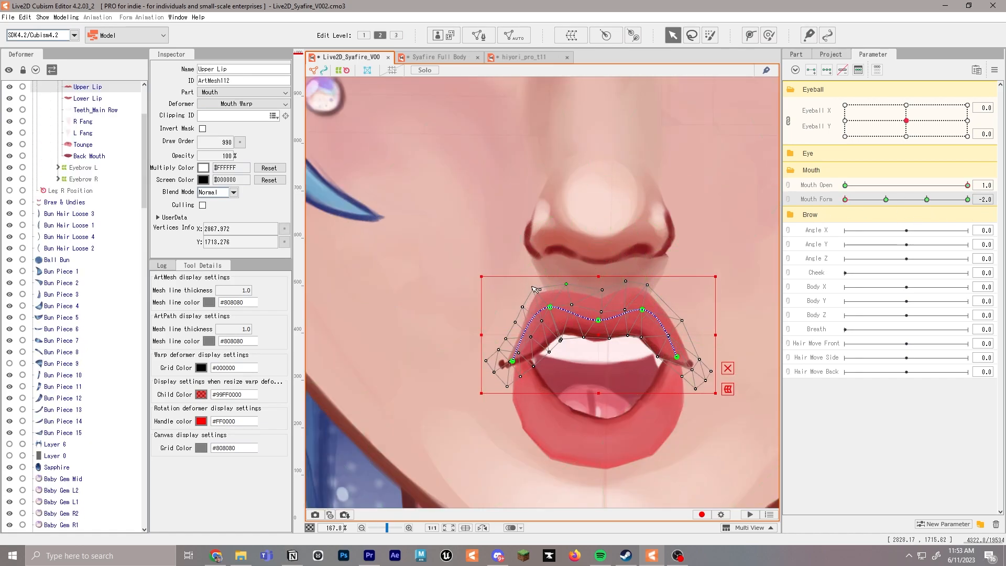
pyautogui.scroll(-7, 531, 310)
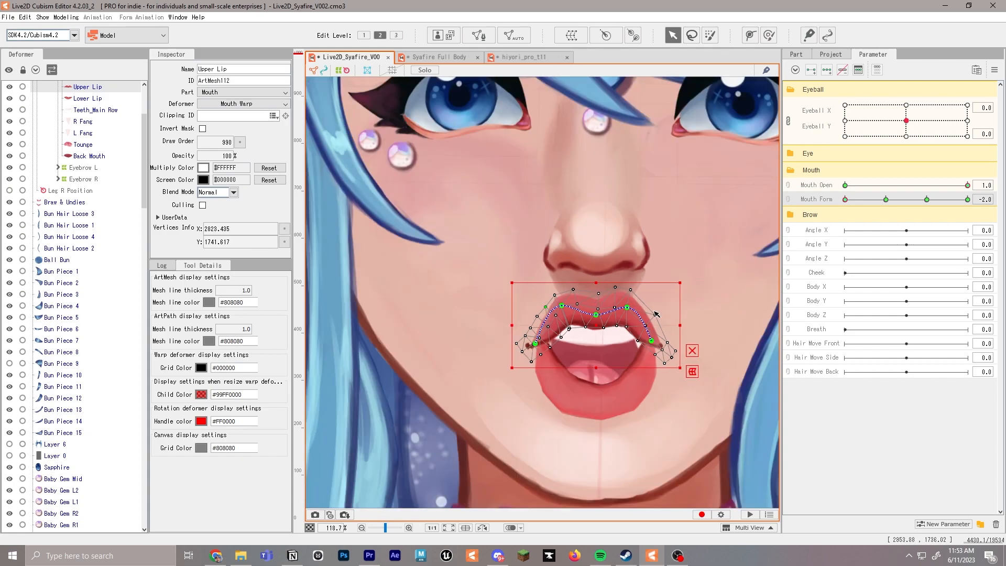
pyautogui.click(644, 277)
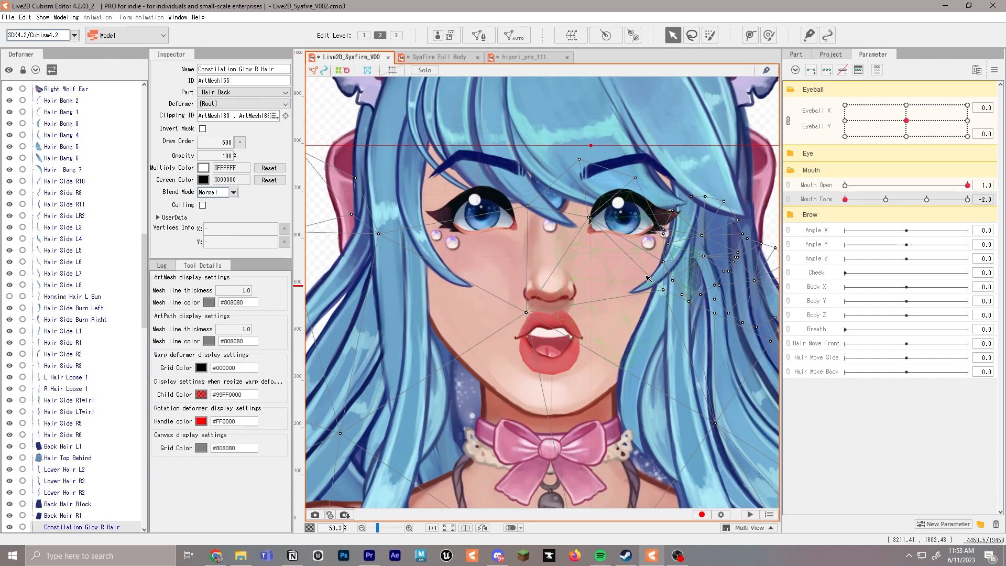
# Link Mouth Open with Mouth Form and preview the combined mouth shape at 0.6 and -1.2
pyautogui.moveTo(904, 202); pyautogui.dragTo(848, 200)
pyautogui.hotkey('ctrl', 'z')
pyautogui.click(789, 188)
pyautogui.moveTo(909, 208)
pyautogui.mouseDown()
pyautogui.moveTo(881, 180)
pyautogui.moveTo(854, 225)
pyautogui.moveTo(918, 230)
pyautogui.moveTo(955, 210)
pyautogui.moveTo(914, 213)
pyautogui.mouseUp()
pyautogui.scroll(-2, 646, 278)
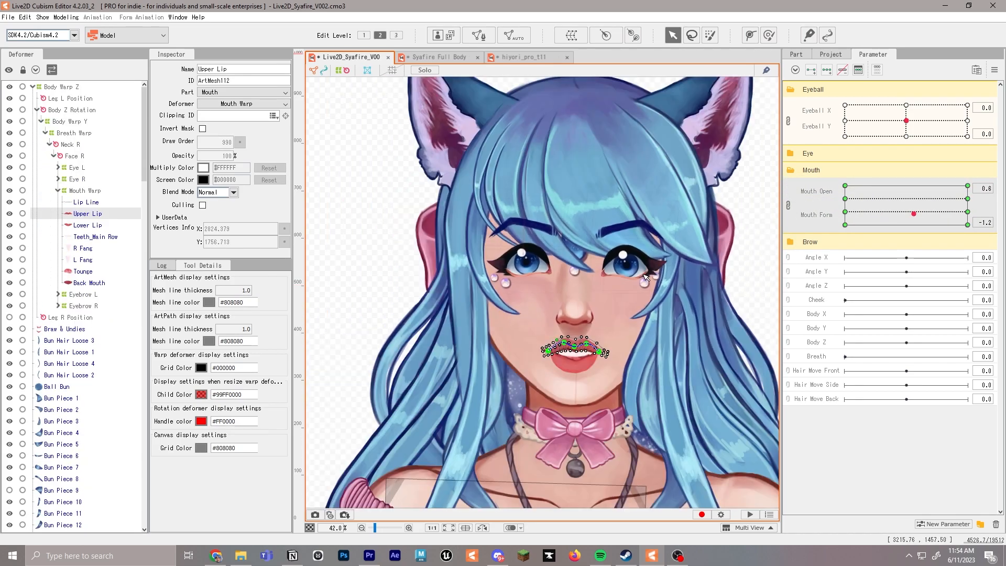
pyautogui.scroll(2, 646, 277)
pyautogui.moveTo(657, 283); pyautogui.dragTo(645, 319)
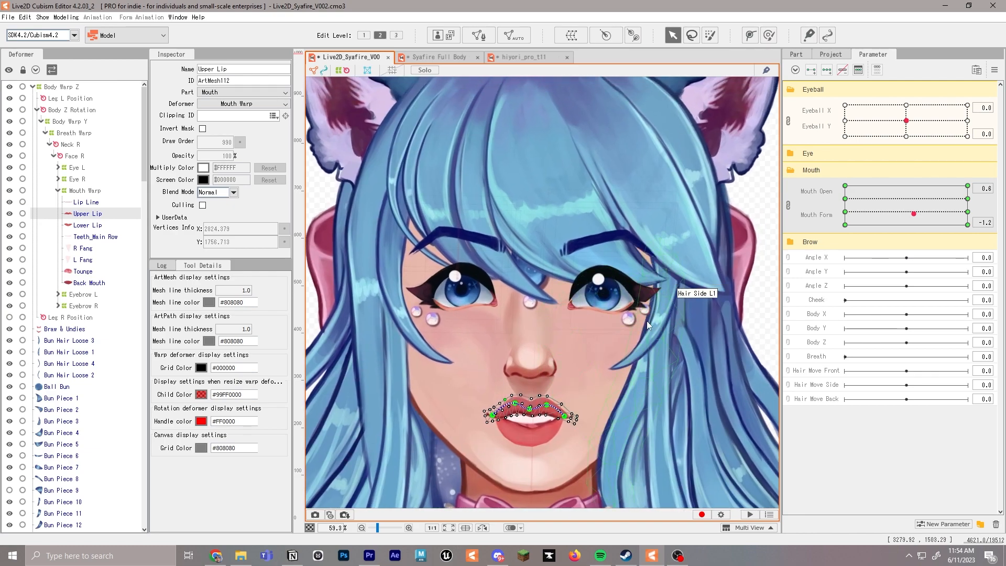
# Save the model and start its moc3 runtime export, accepting the settings for SDK 4.2 / Cubism4.2
pyautogui.hotkey('ctrl', 's')
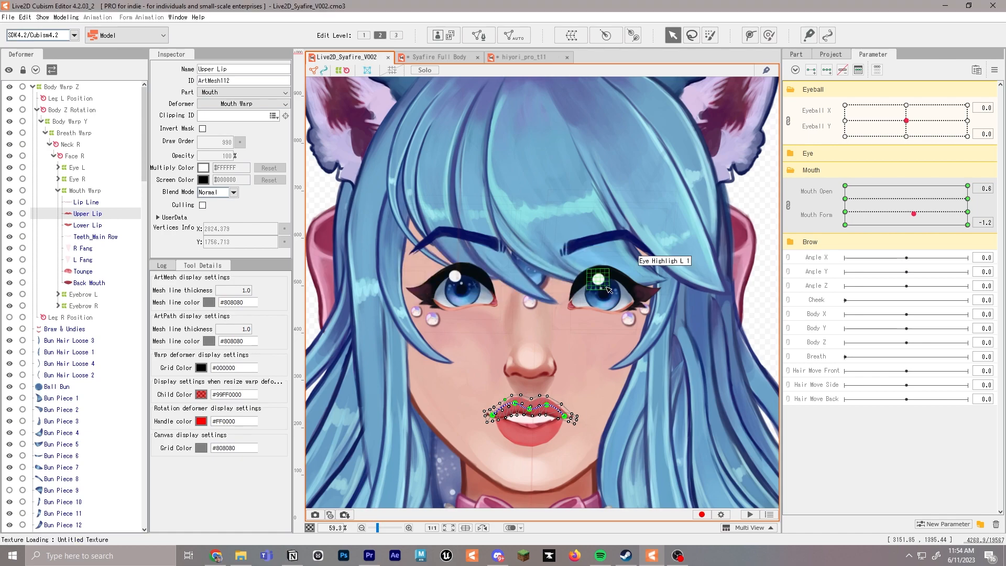
pyautogui.click(8, 16)
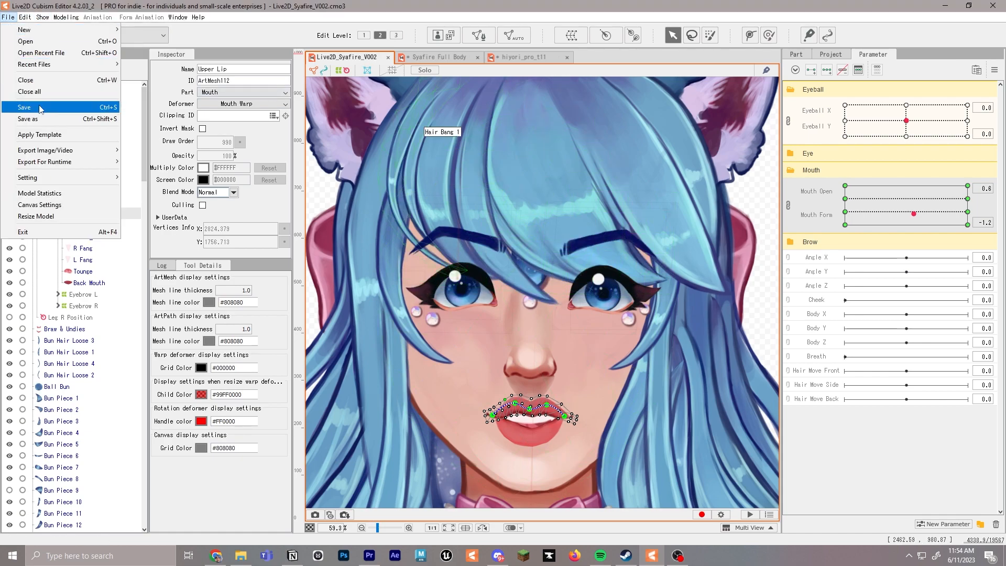
pyautogui.moveTo(105, 162)
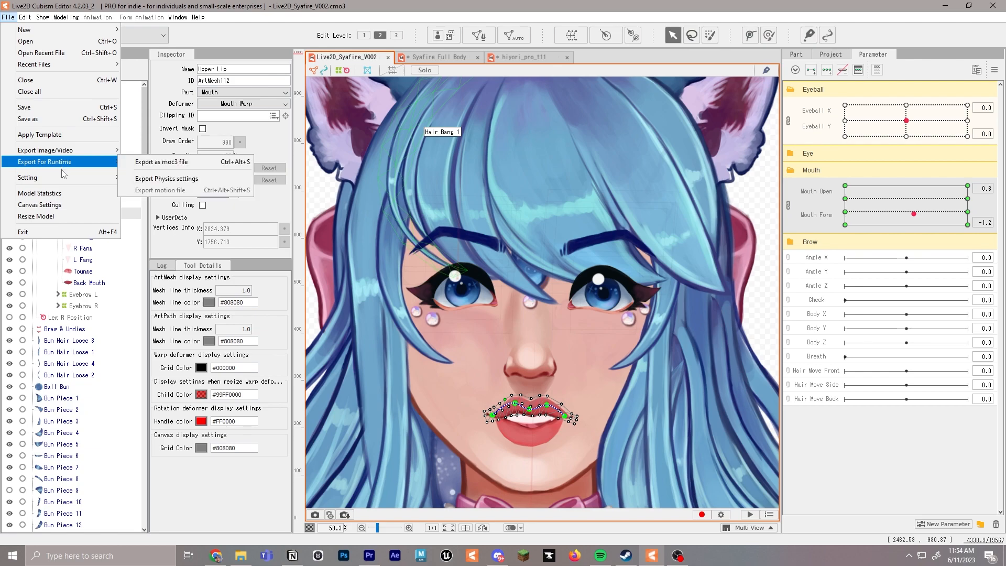
pyautogui.click(179, 167)
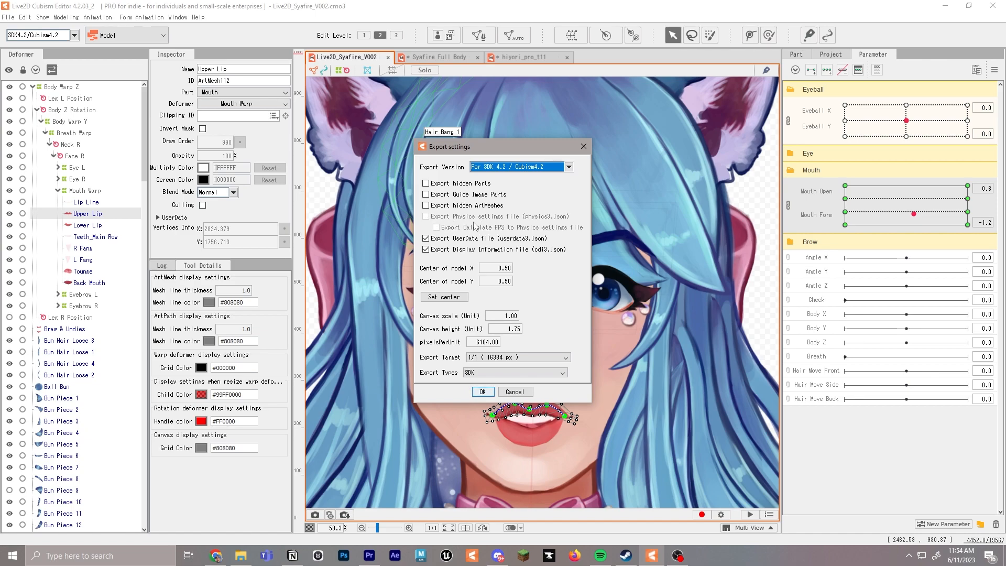
pyautogui.click(482, 392)
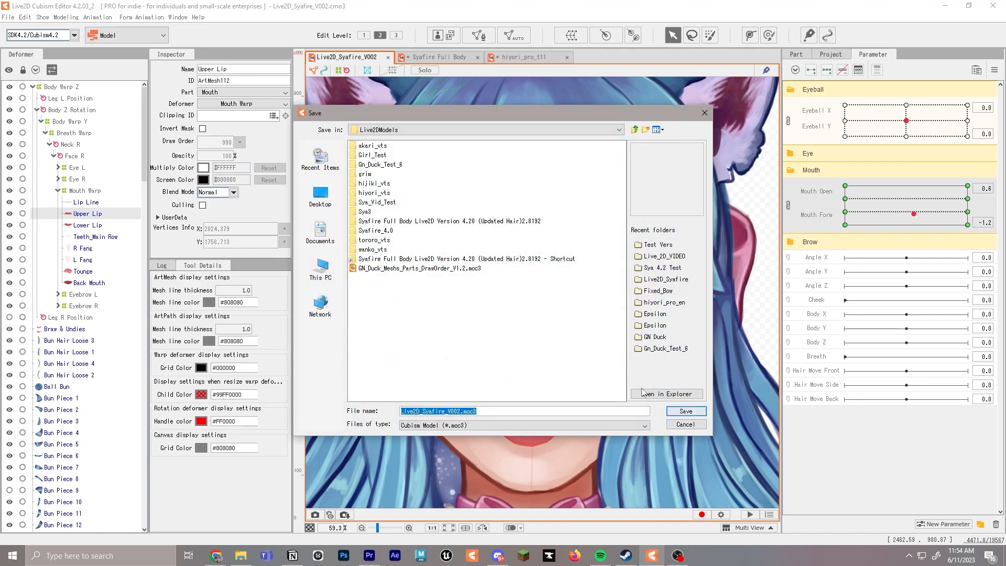
# Create a new folder in the Live2DModels directory
pyautogui.rightClick(417, 310)
pyautogui.click(456, 350)
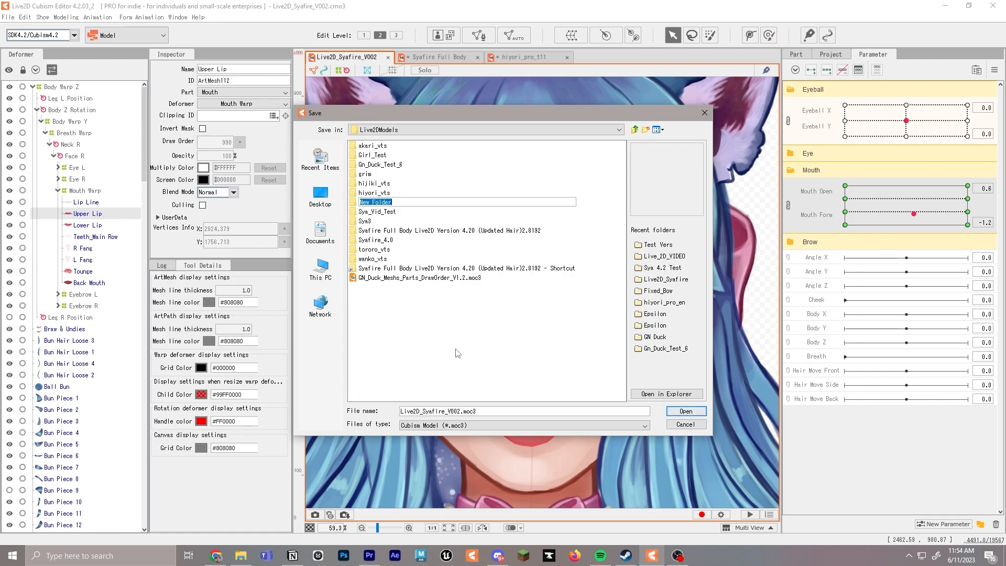
pyautogui.click(379, 206)
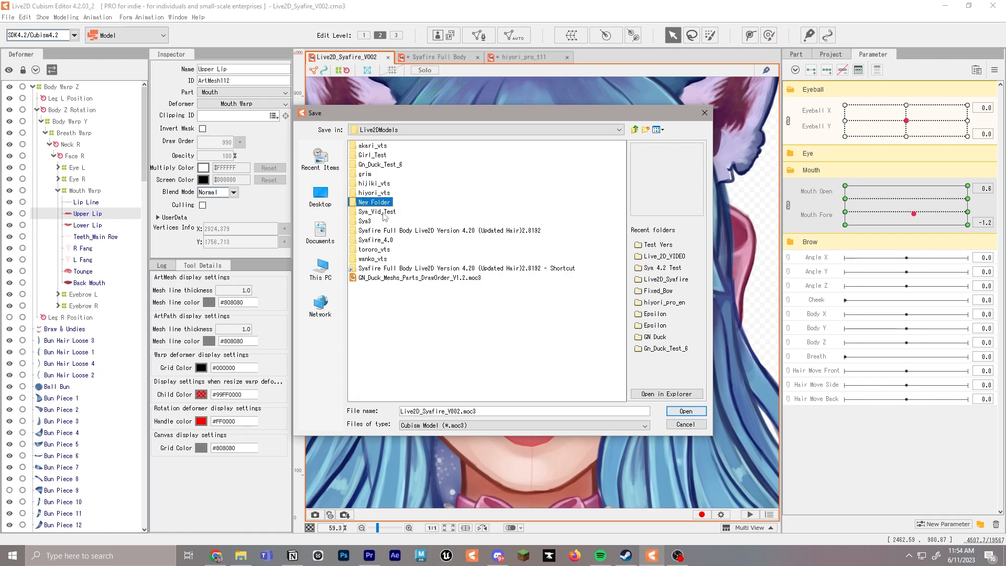
# Create a Sya_test_v003 folder inside Sya_Vid_Test and export Live2D_Syafire_V002.moc3 into it
pyautogui.doubleClick(385, 216)
pyautogui.rightClick(409, 220)
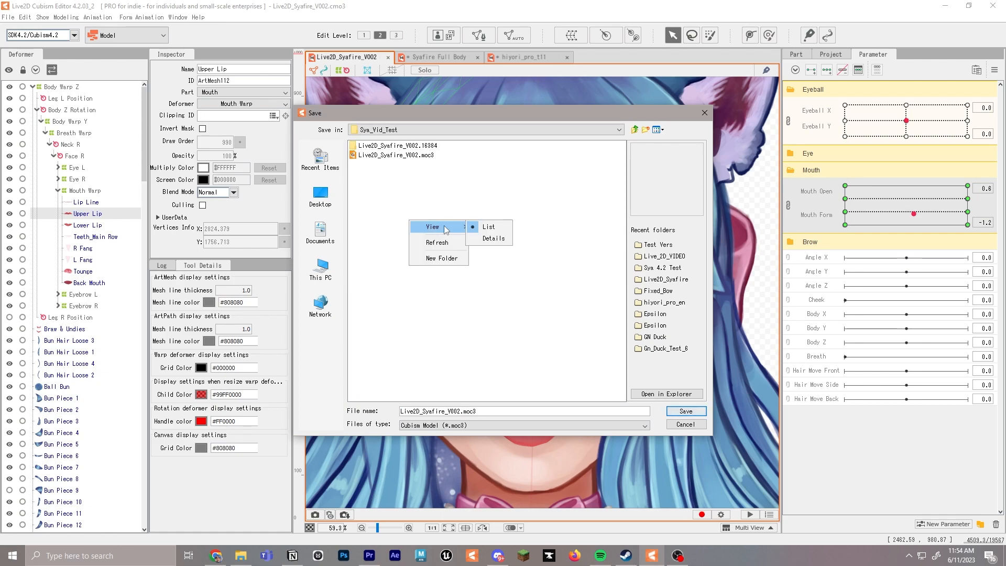
pyautogui.click(447, 258)
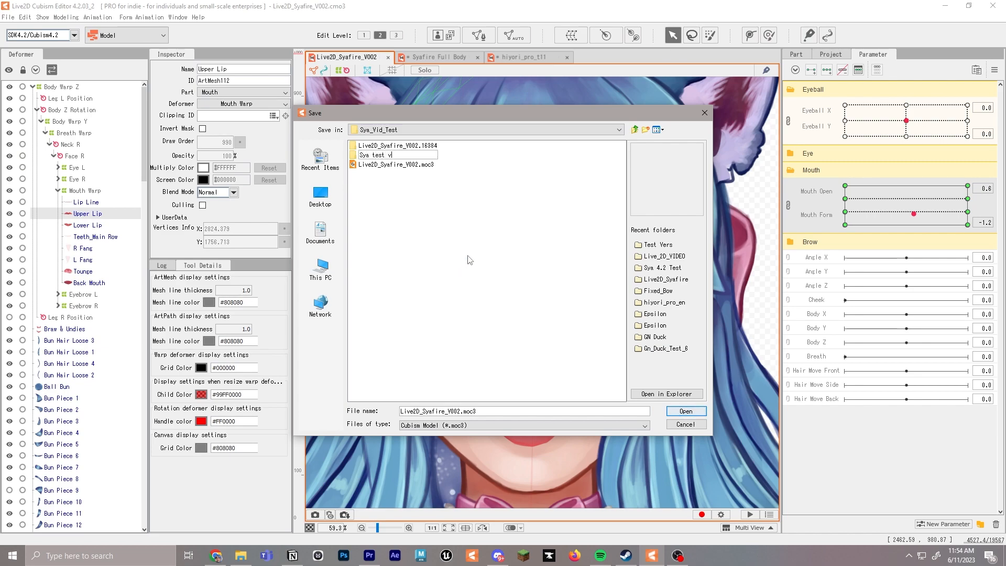
pyautogui.click(394, 166)
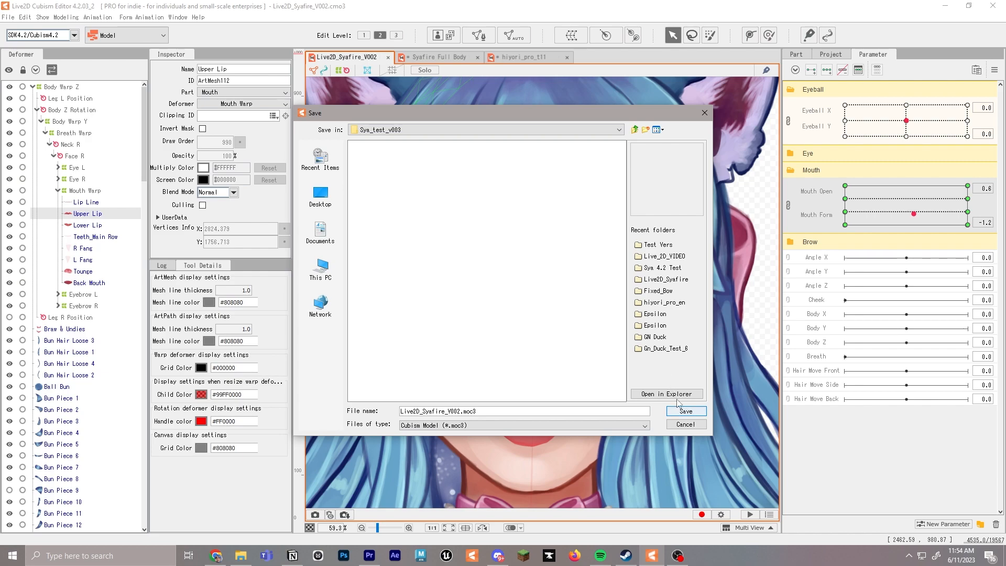
pyautogui.click(685, 411)
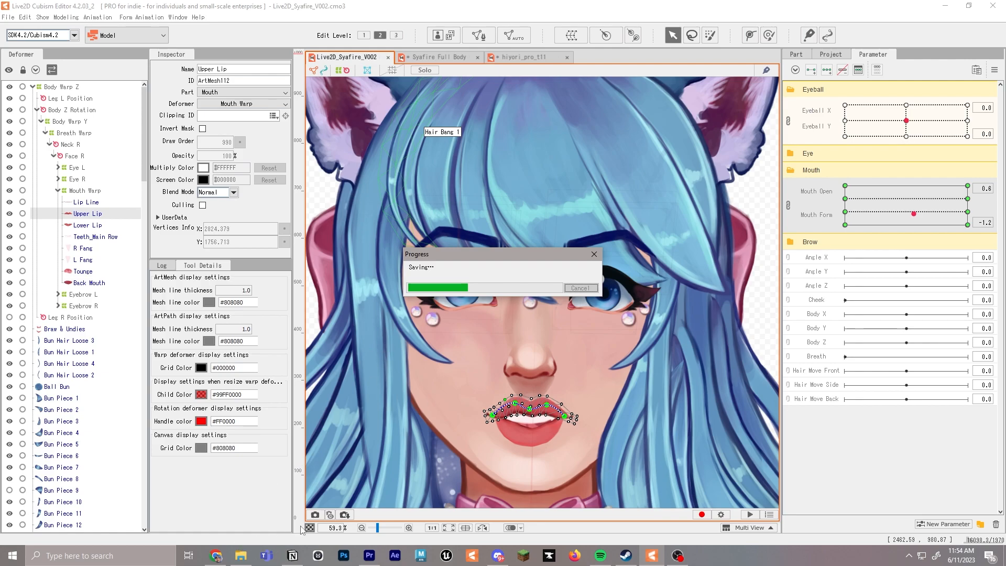
# Switch to Steam and launch VTube Studio
pyautogui.click(131, 552)
pyautogui.write('stea')
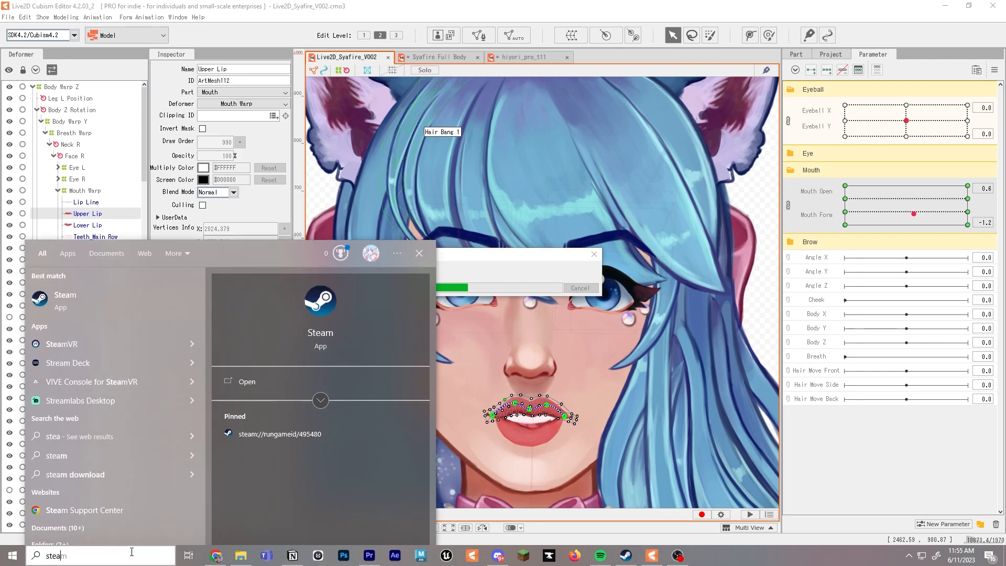
pyautogui.click(131, 290)
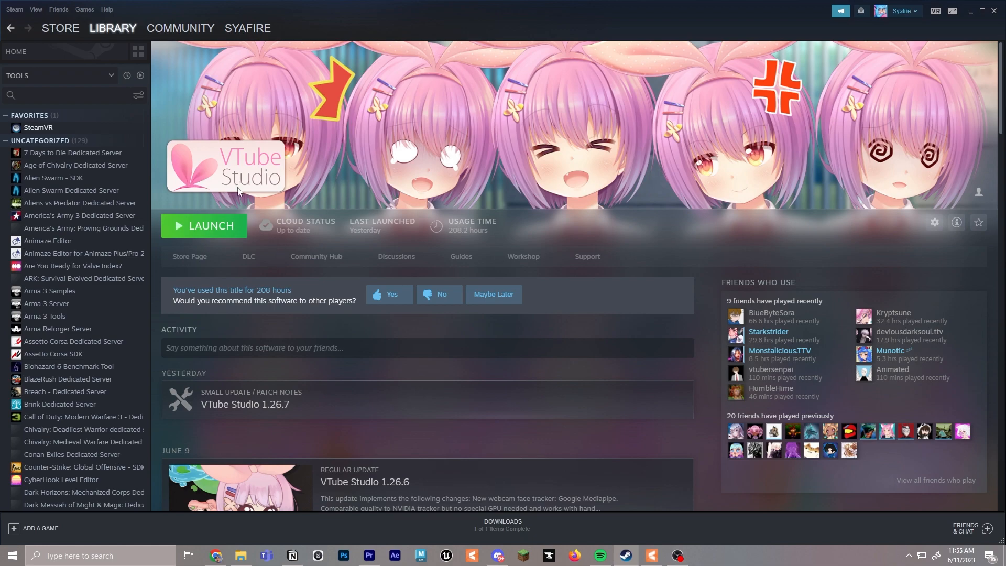
pyautogui.click(208, 230)
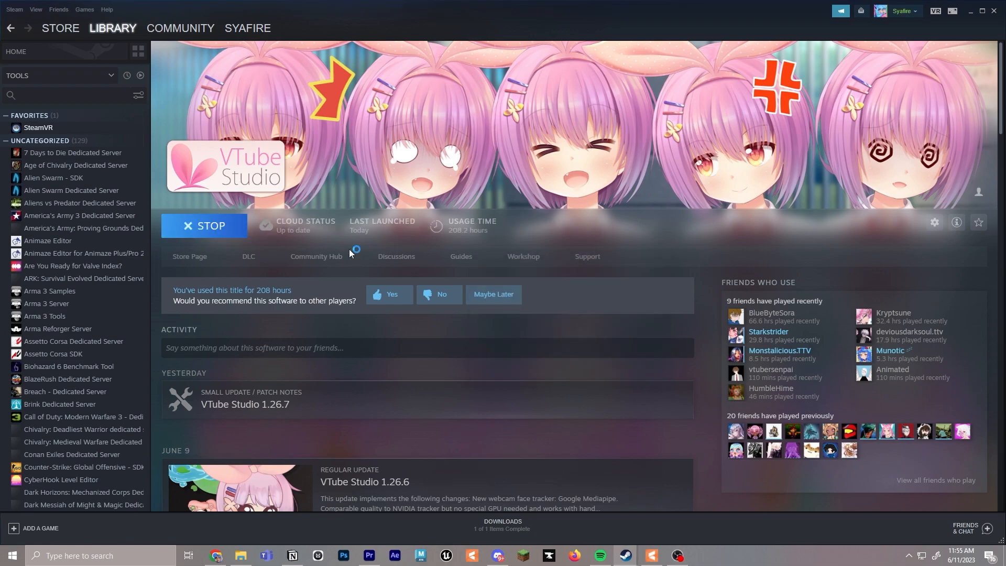
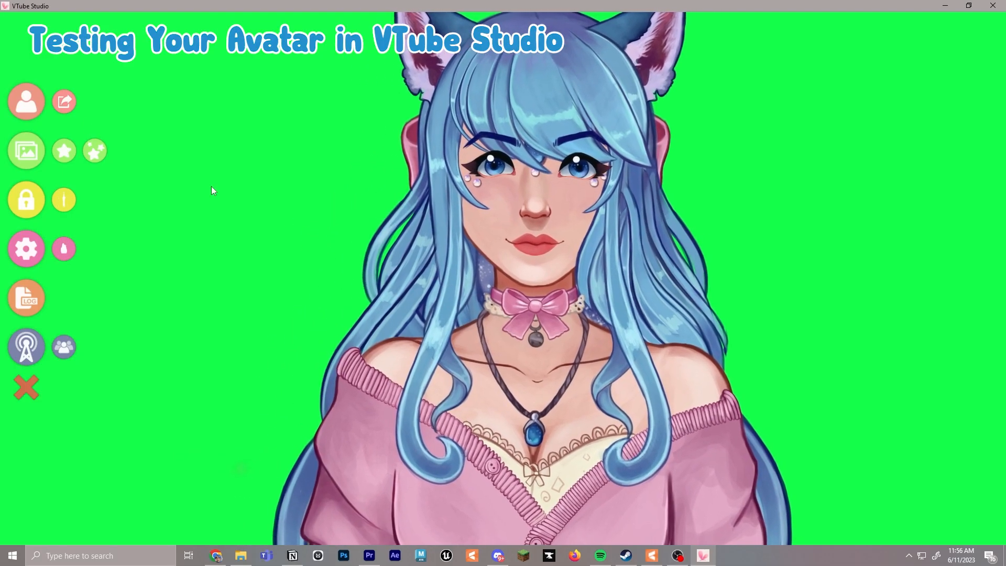
# Open the Live2DModels folder through VTube Studio's model import option and create a folder named Sya Test 3 in it
pyautogui.click(24, 104)
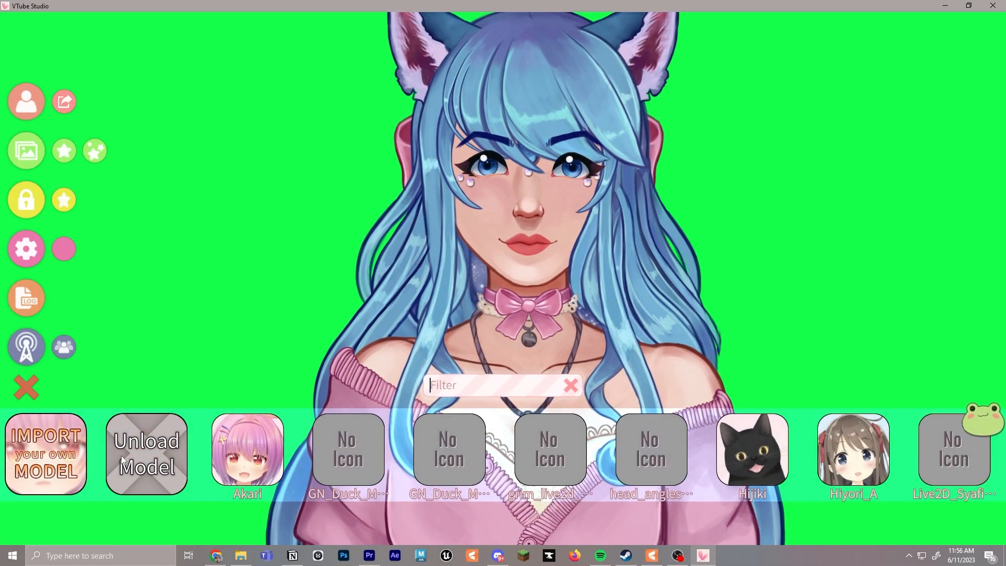
pyautogui.click(58, 449)
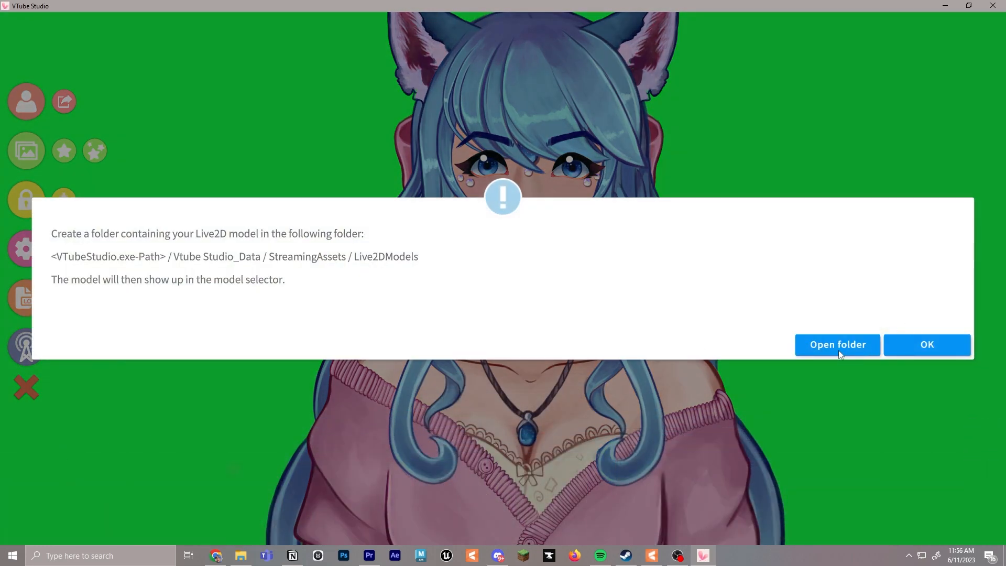
pyautogui.click(810, 336)
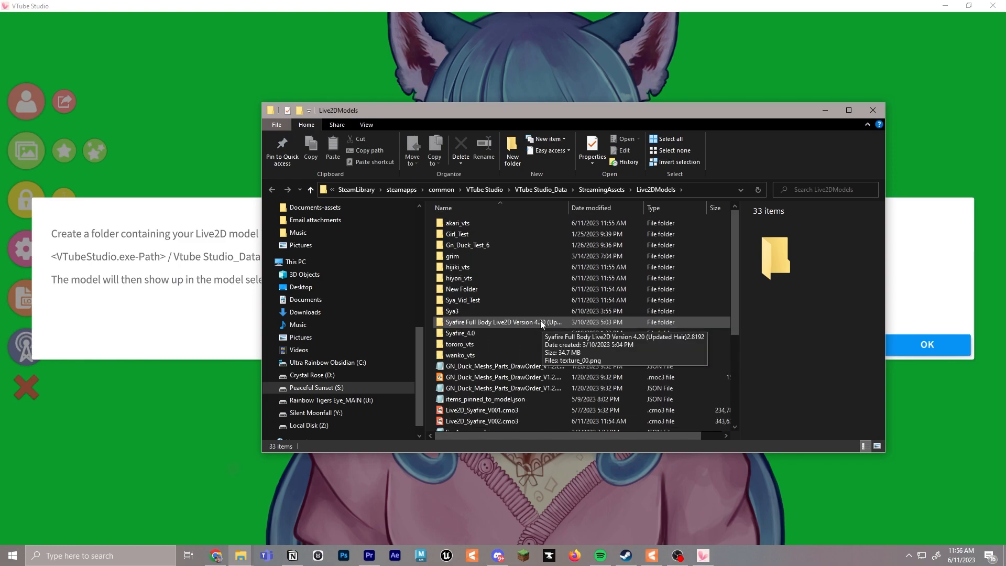
pyautogui.rightClick(433, 305)
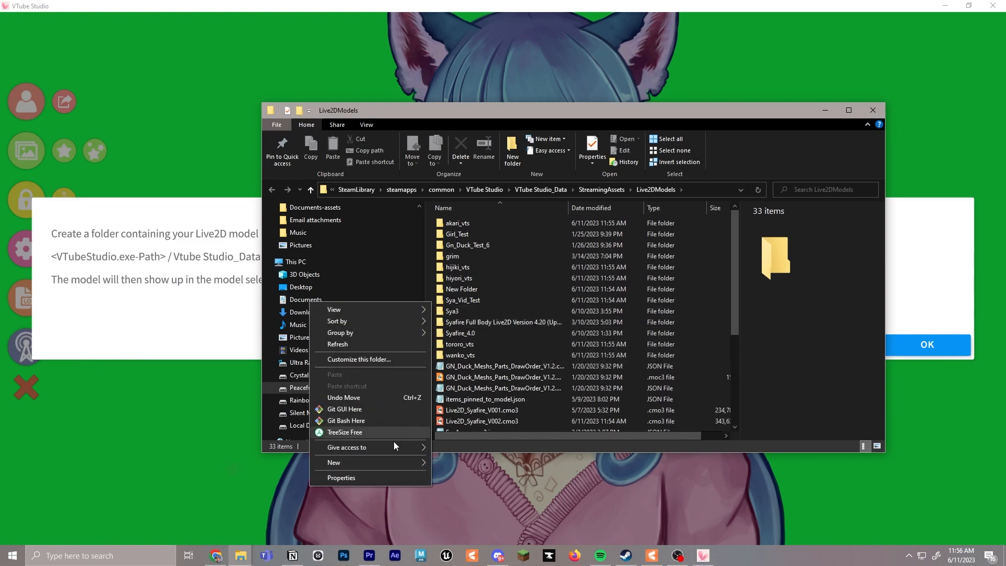
pyautogui.moveTo(411, 451)
pyautogui.click(460, 463)
pyautogui.write('Sya Test 3')
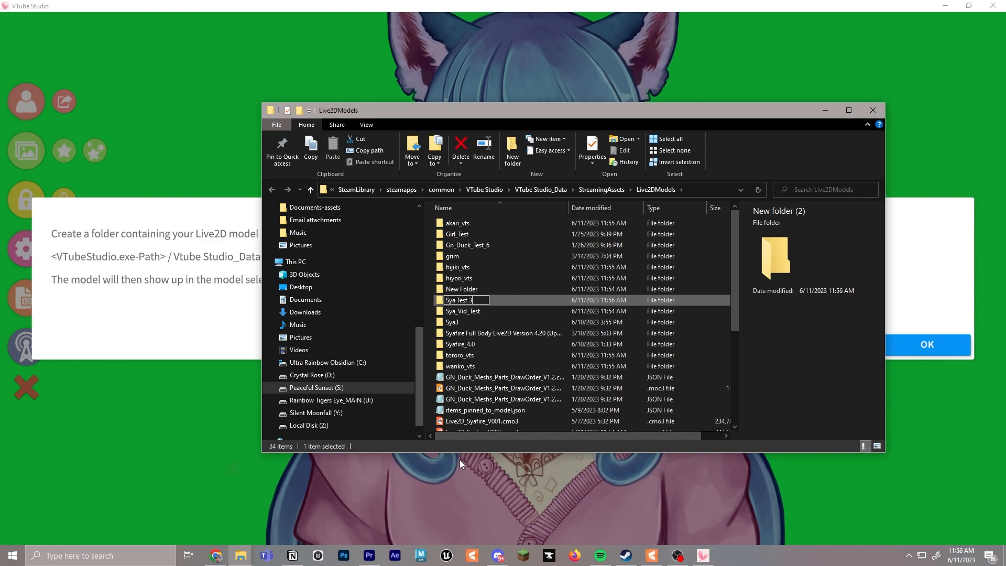
pyautogui.press('Return')
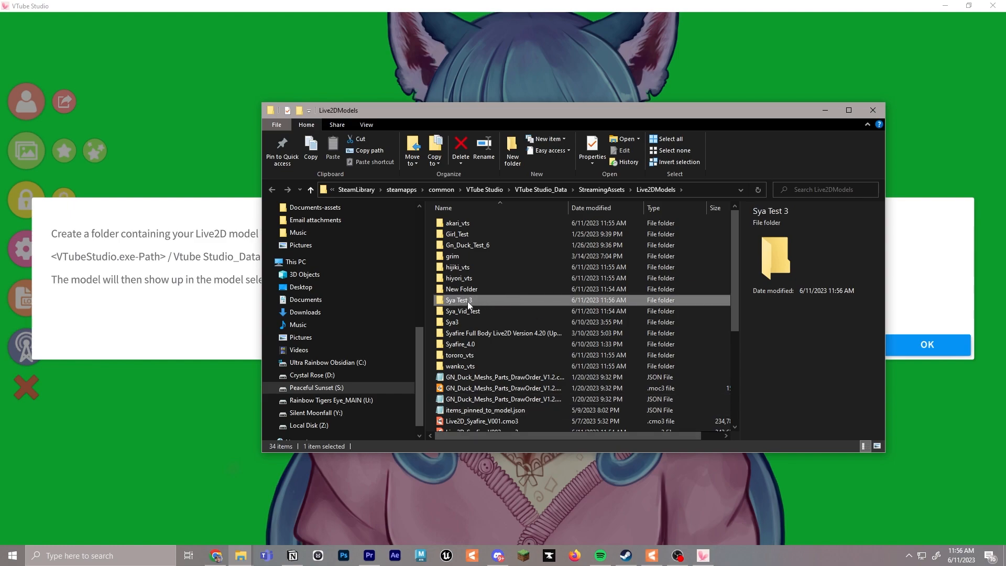
# Check the saving progress in Live2D Cubism Editor and return to VTube Studio's model selector
pyautogui.doubleClick(468, 301)
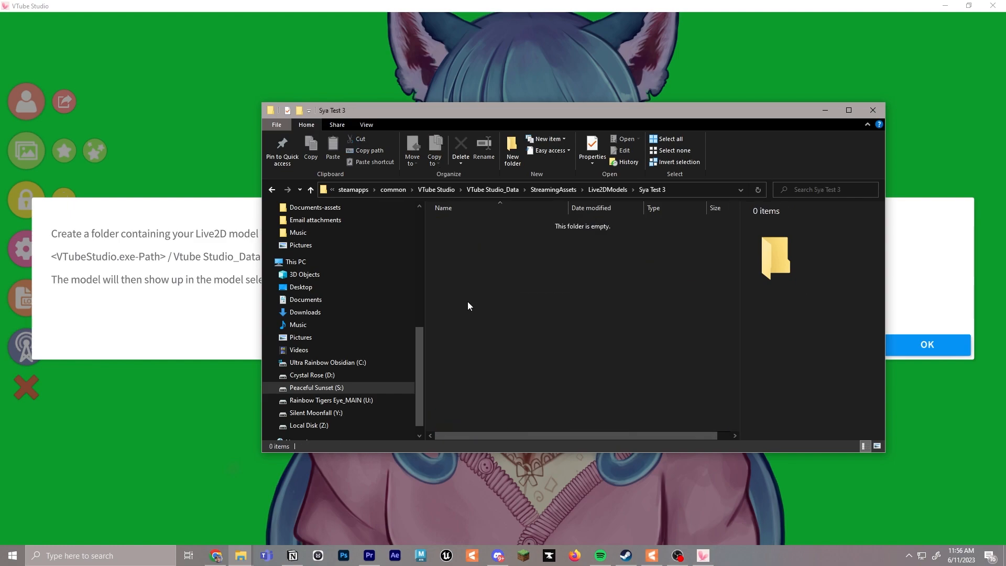
pyautogui.click(654, 556)
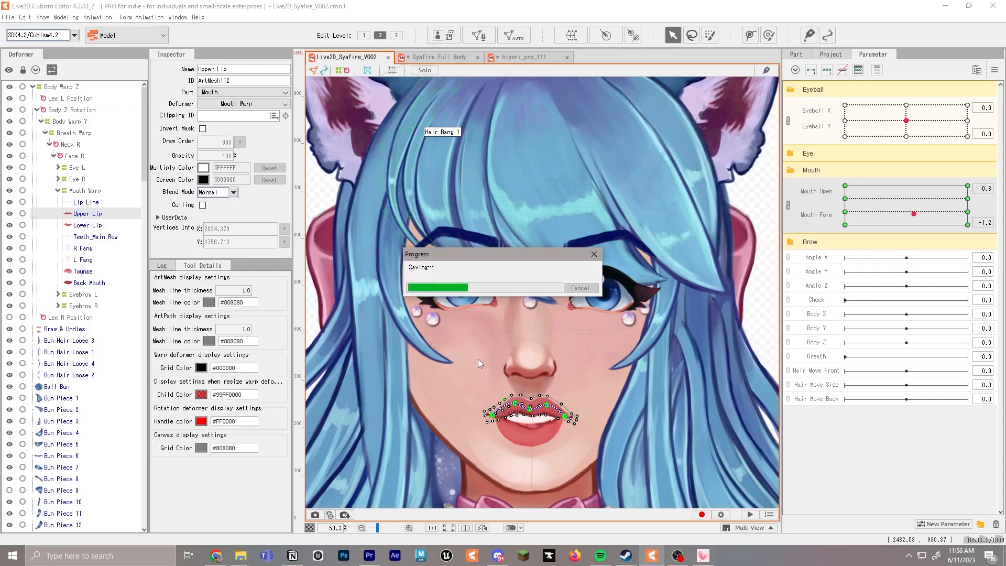
pyautogui.click(703, 556)
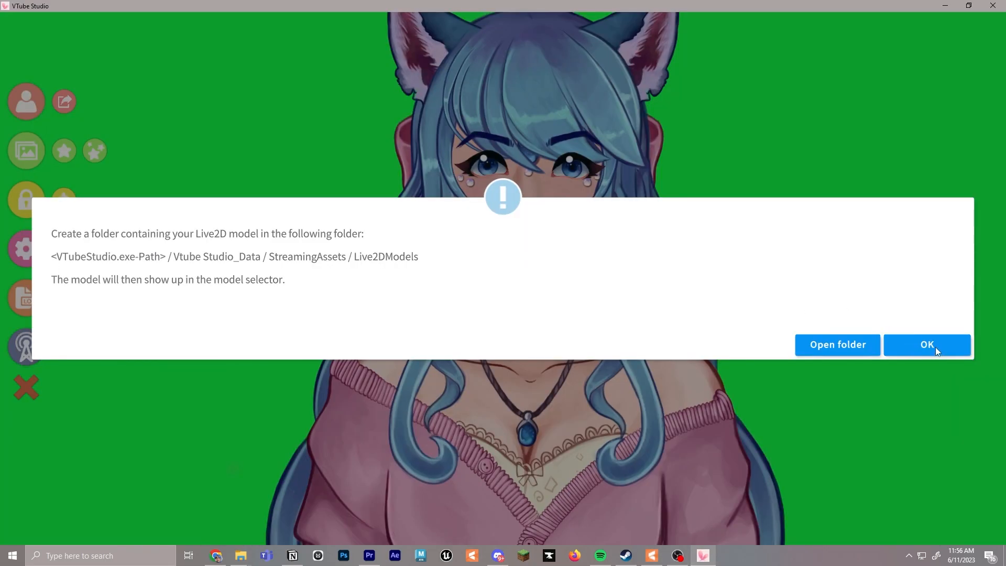
pyautogui.click(935, 347)
pyautogui.click(36, 108)
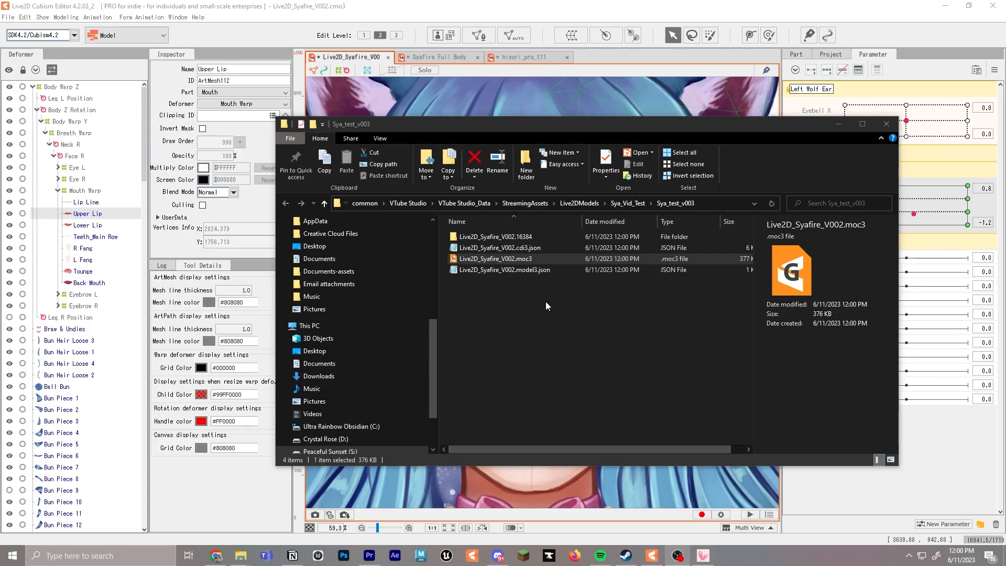
# Copy all the exported Live2D_Syafire_V002 files and the texture folder from the Sya_test_v003 folder
pyautogui.moveTo(550, 304); pyautogui.dragTo(517, 232)
pyautogui.moveTo(526, 287); pyautogui.dragTo(523, 237)
pyautogui.rightClick(523, 237)
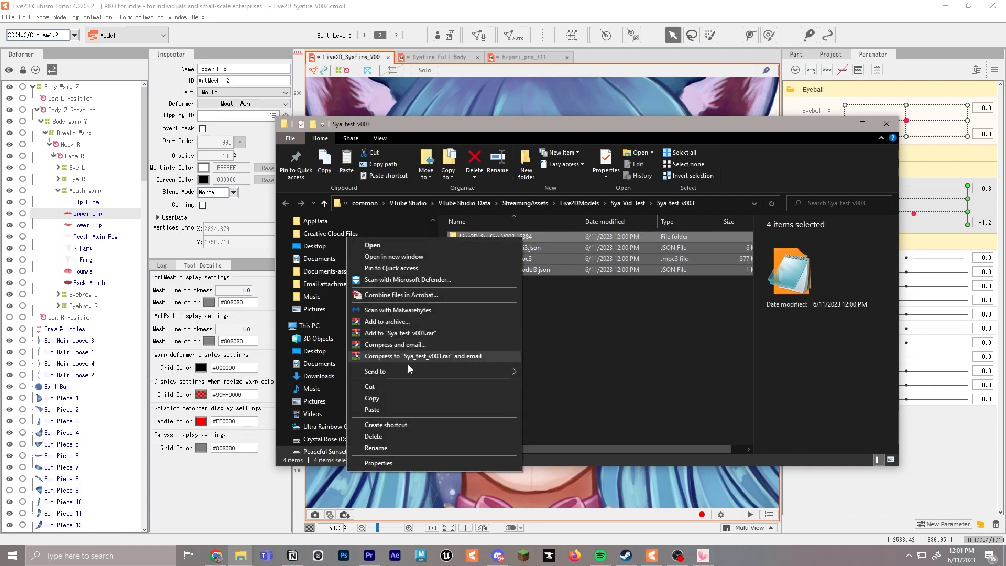
pyautogui.click(397, 398)
# Switch to VTube Studio, paste the copied model files into its Sya Test 3 folder and dismiss the import message
pyautogui.click(703, 556)
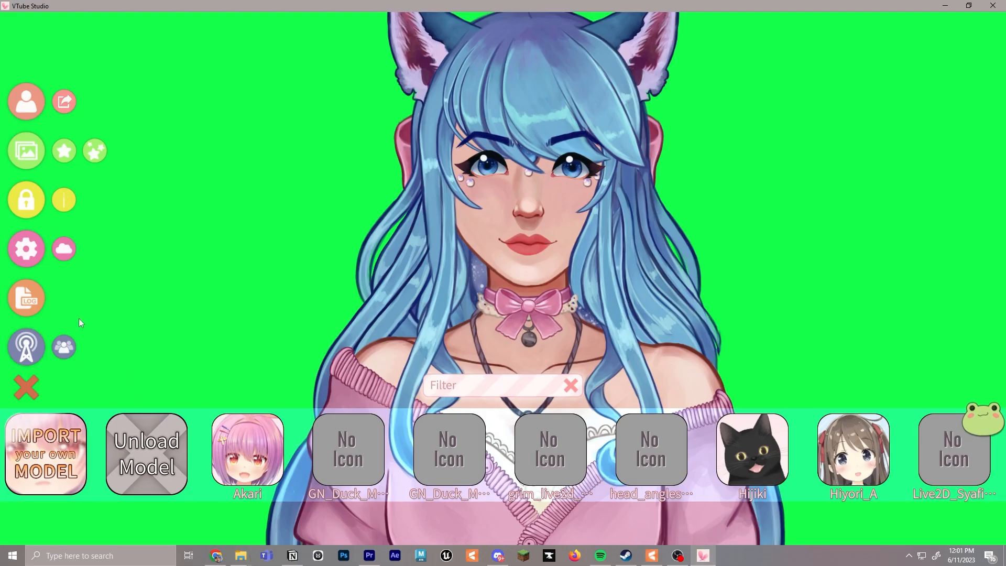
pyautogui.click(84, 454)
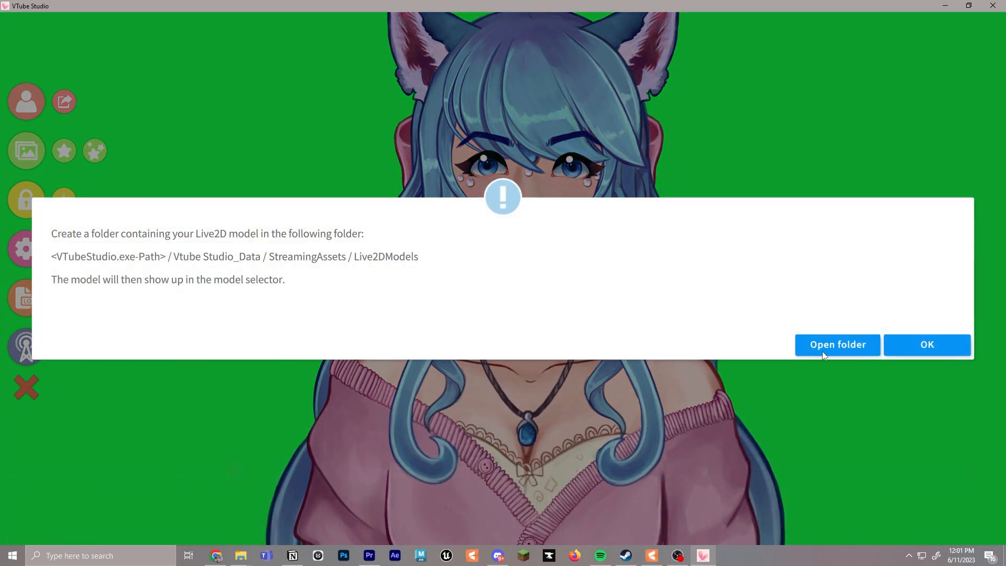
pyautogui.click(815, 350)
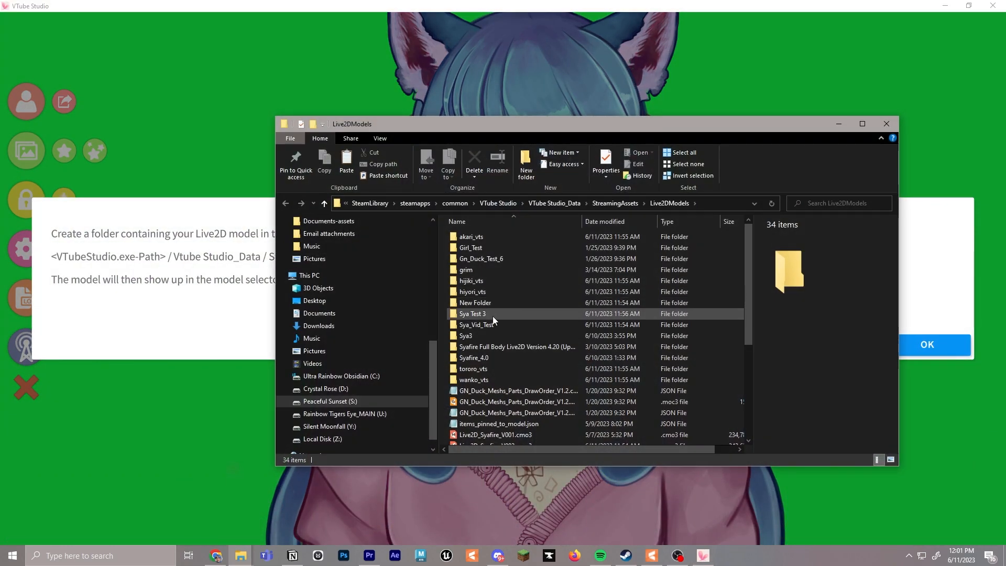
pyautogui.doubleClick(493, 315)
pyautogui.rightClick(498, 277)
pyautogui.click(436, 349)
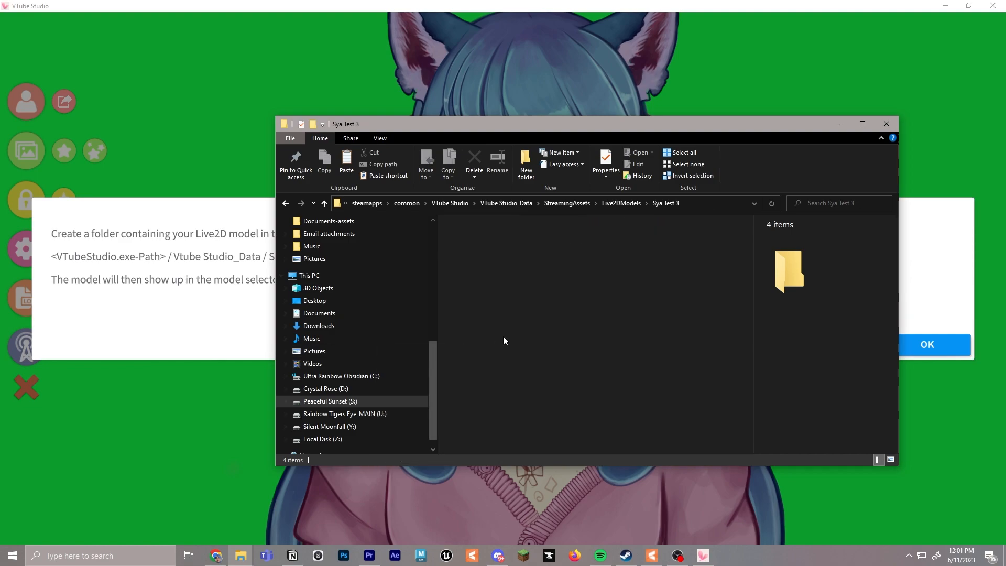
pyautogui.click(970, 365)
pyautogui.click(923, 347)
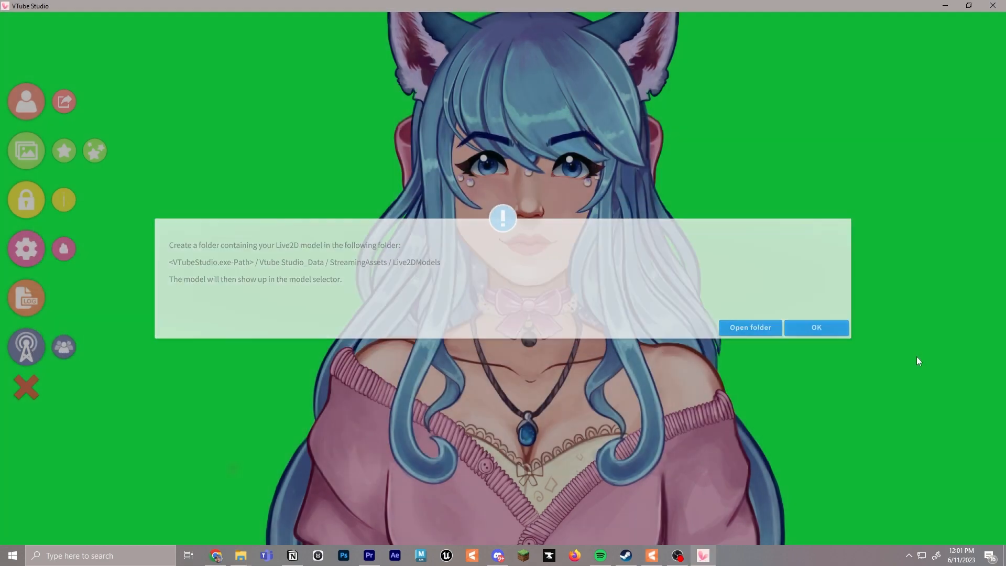
pyautogui.click(30, 103)
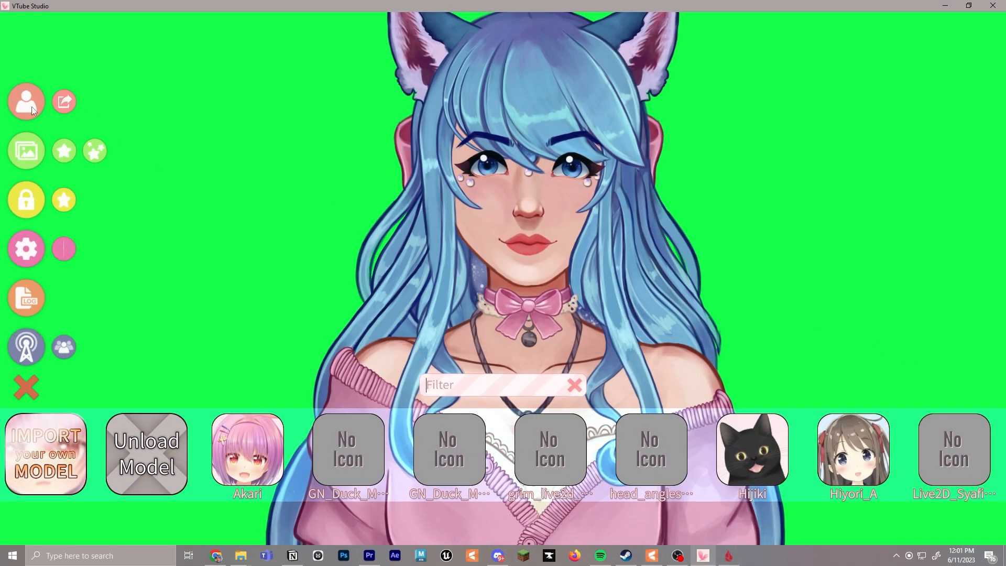
pyautogui.scroll(-5, 497, 444)
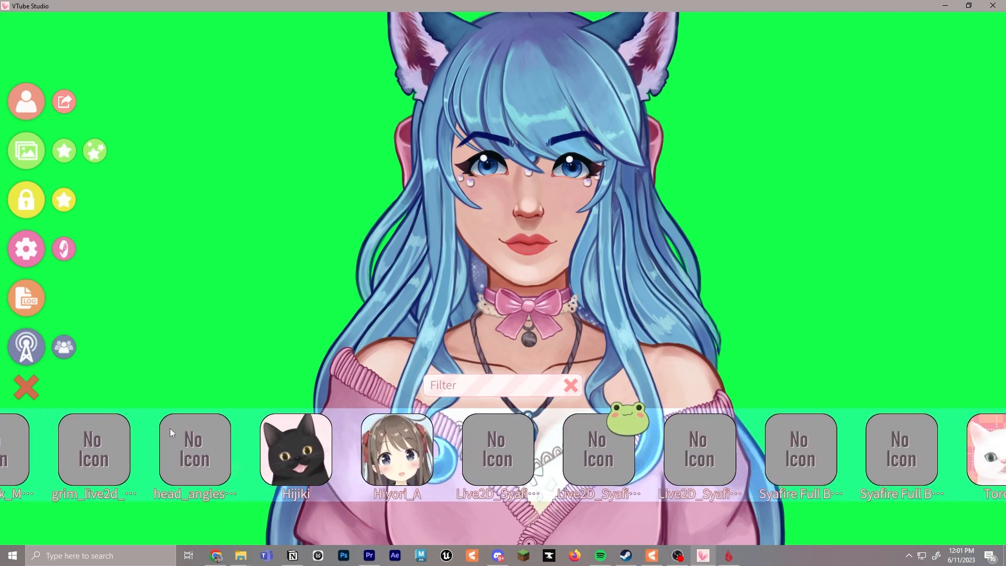
pyautogui.scroll(-2, 656, 464)
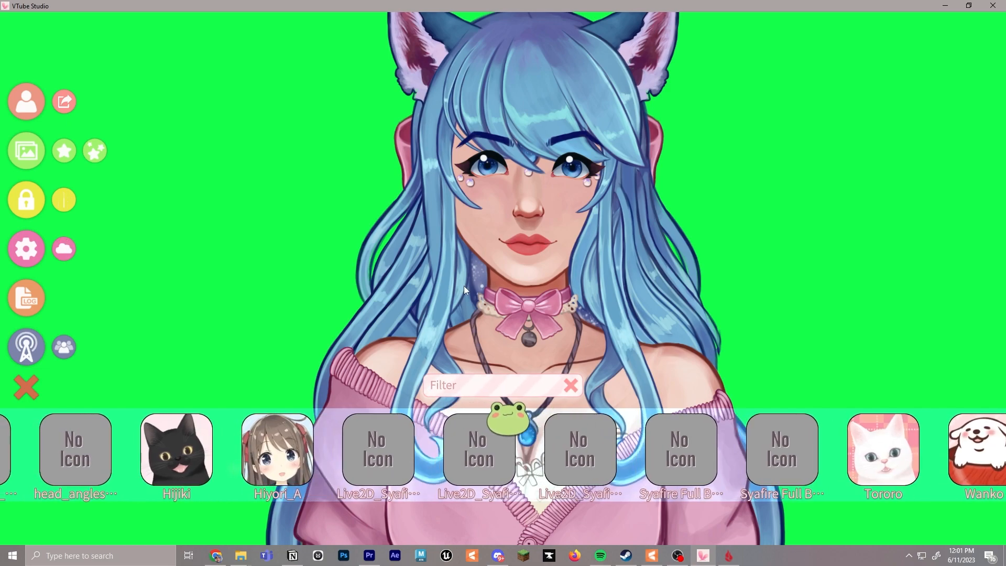
pyautogui.click(27, 388)
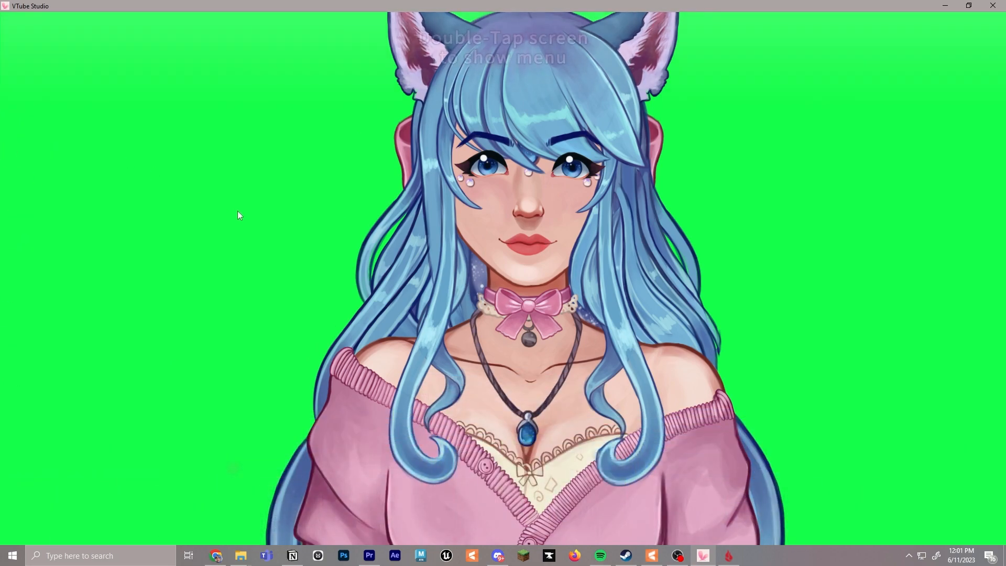
pyautogui.doubleClick(237, 210)
# Load the third Live2D_Syafire entry from the model selector and run Auto-Setup for Live2D_Syafire_V002
pyautogui.click(34, 100)
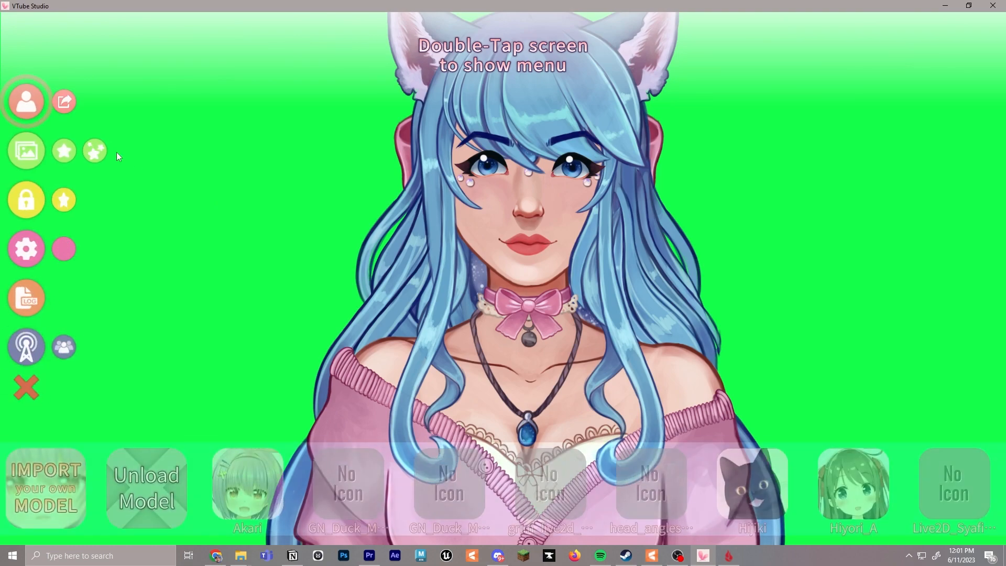
pyautogui.moveTo(466, 449); pyautogui.dragTo(232, 435)
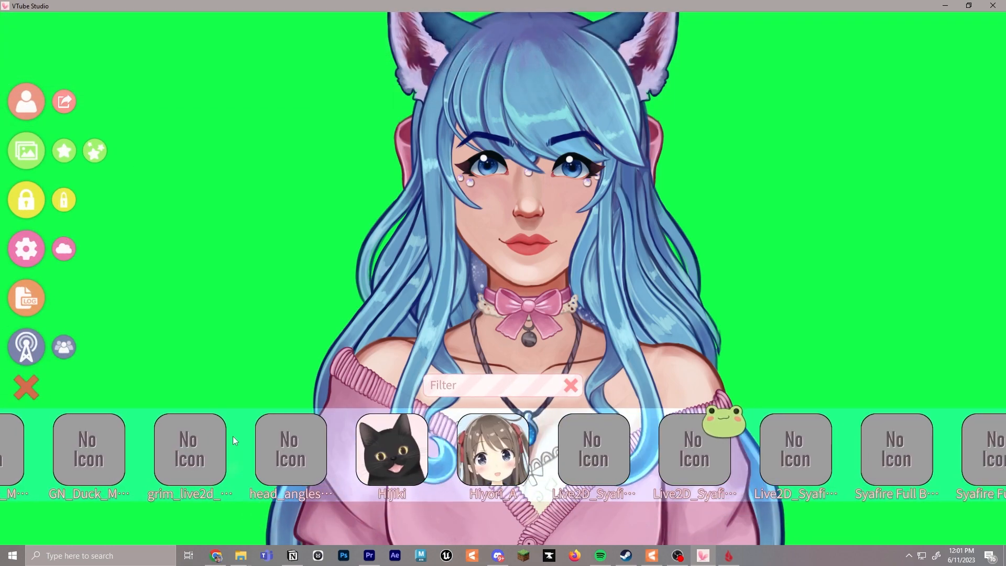
pyautogui.moveTo(501, 445); pyautogui.dragTo(388, 435)
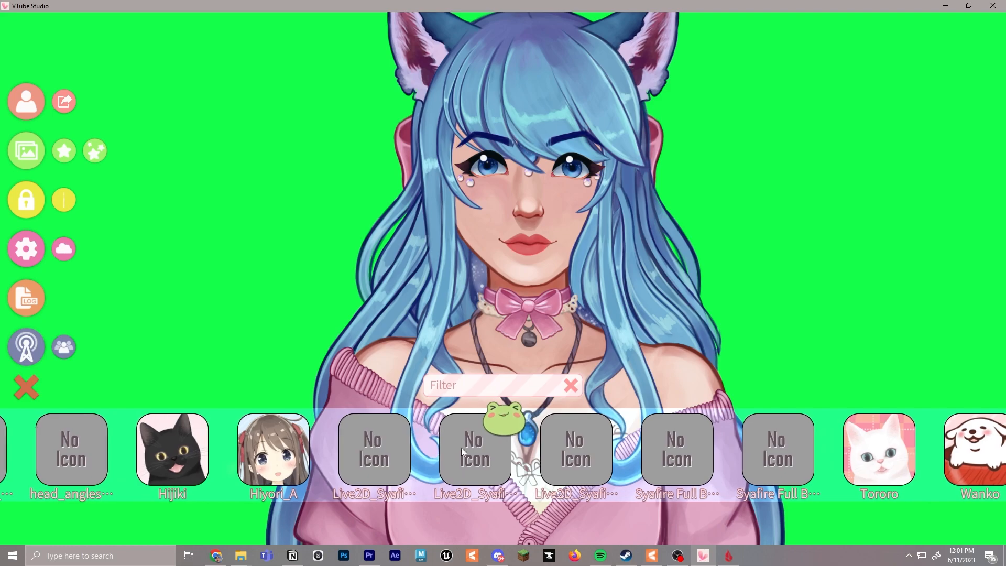
pyautogui.click(587, 447)
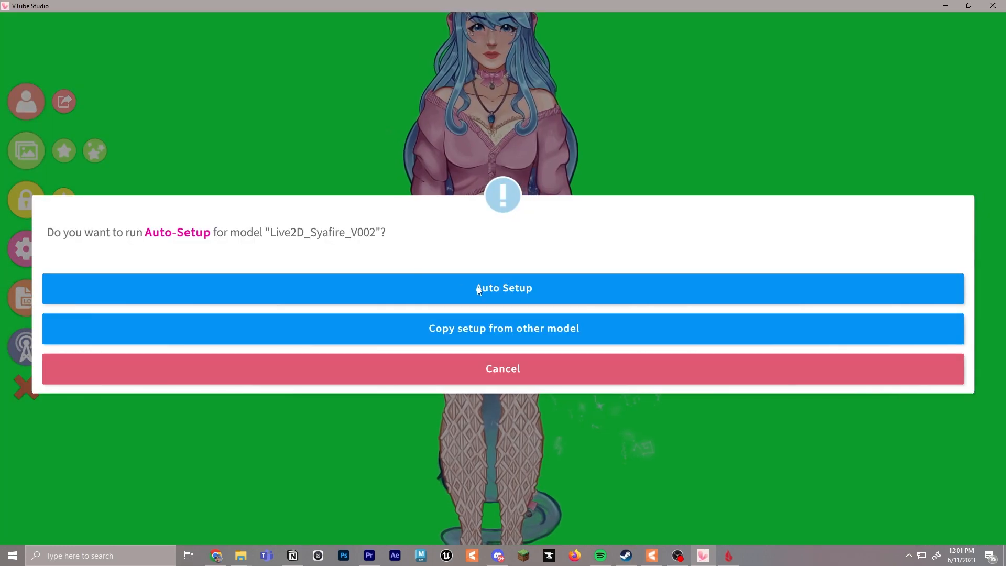
pyautogui.click(477, 286)
pyautogui.click(684, 285)
# Enlarge the loaded avatar and move it down so its head and upper body are framed on the green background
pyautogui.moveTo(568, 190); pyautogui.dragTo(547, 493)
pyautogui.scroll(6, 492, 231)
pyautogui.moveTo(488, 234); pyautogui.dragTo(495, 295)
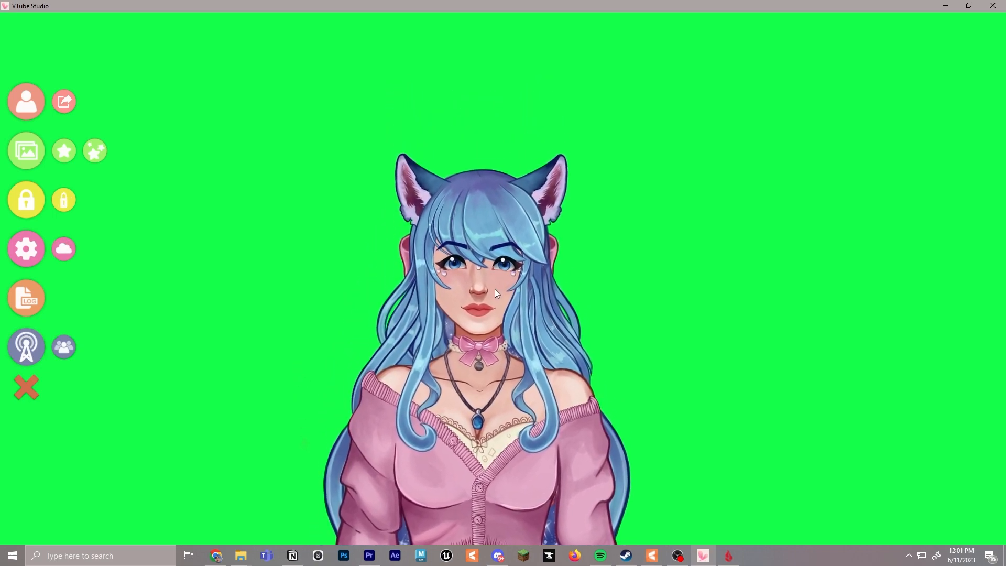
# Turn on webcam face tracking with the c922 Pro Stream Webcam, calibrate it and close the tracking preview
pyautogui.click(31, 250)
pyautogui.click(64, 35)
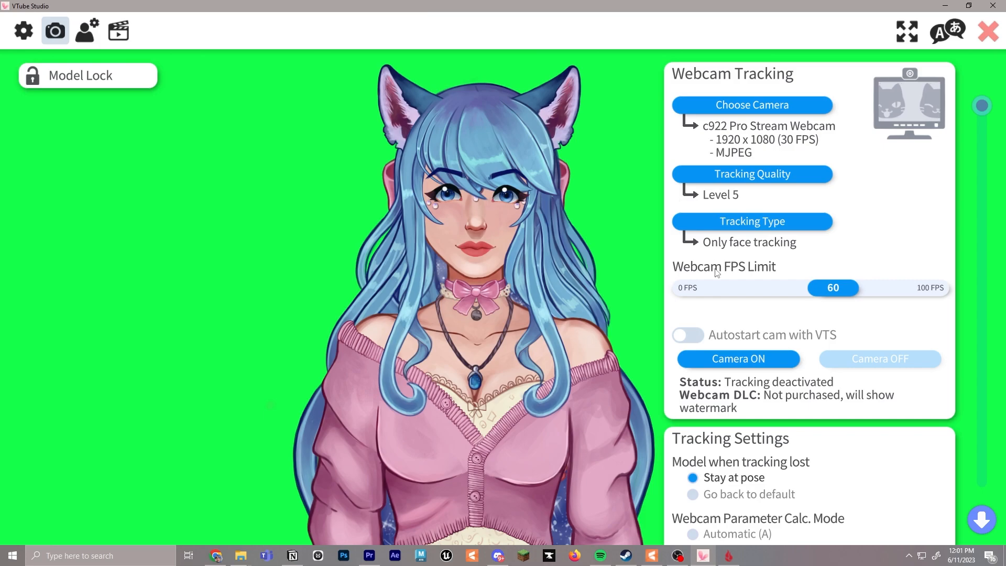
pyautogui.click(760, 358)
pyautogui.click(956, 347)
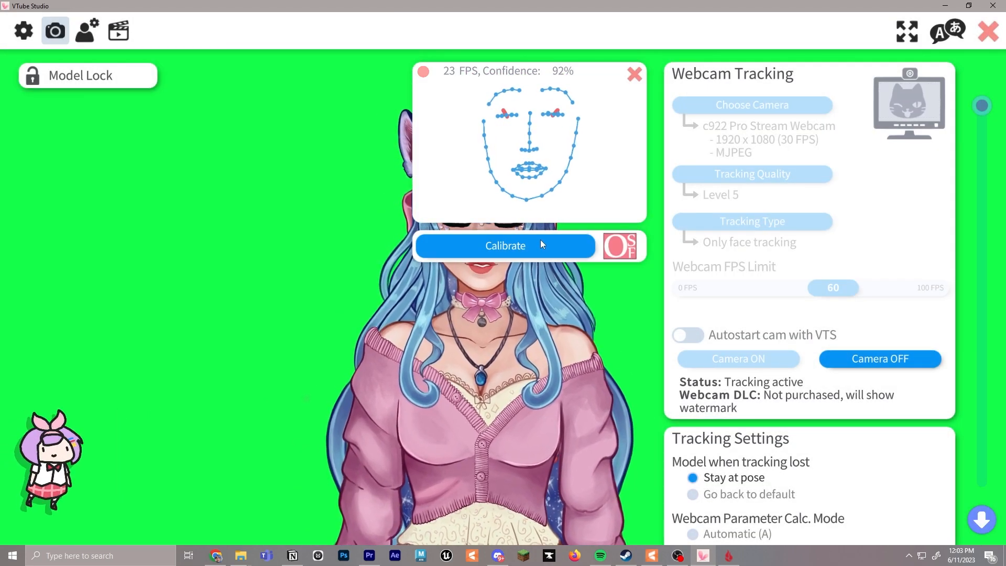
pyautogui.click(540, 244)
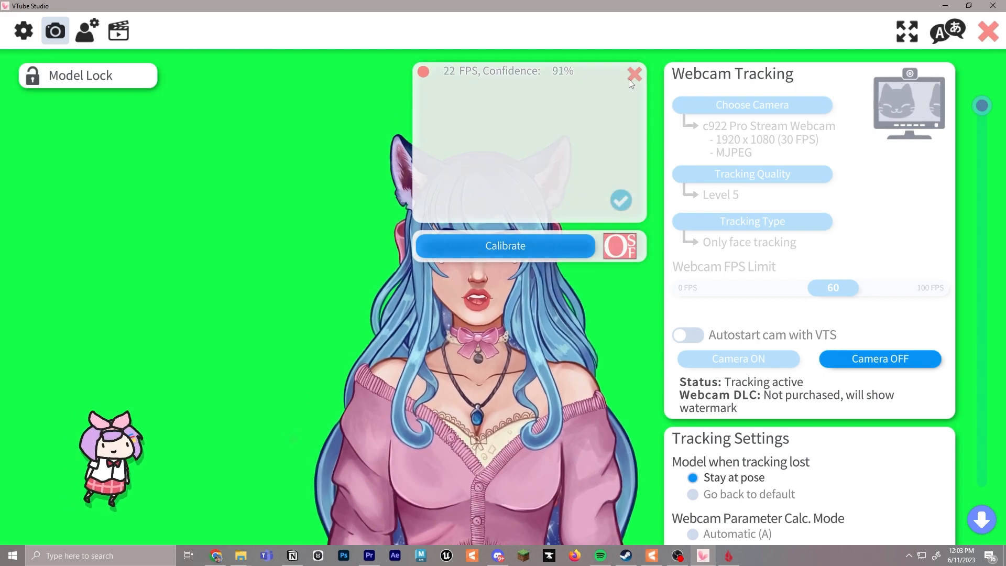
pyautogui.click(634, 74)
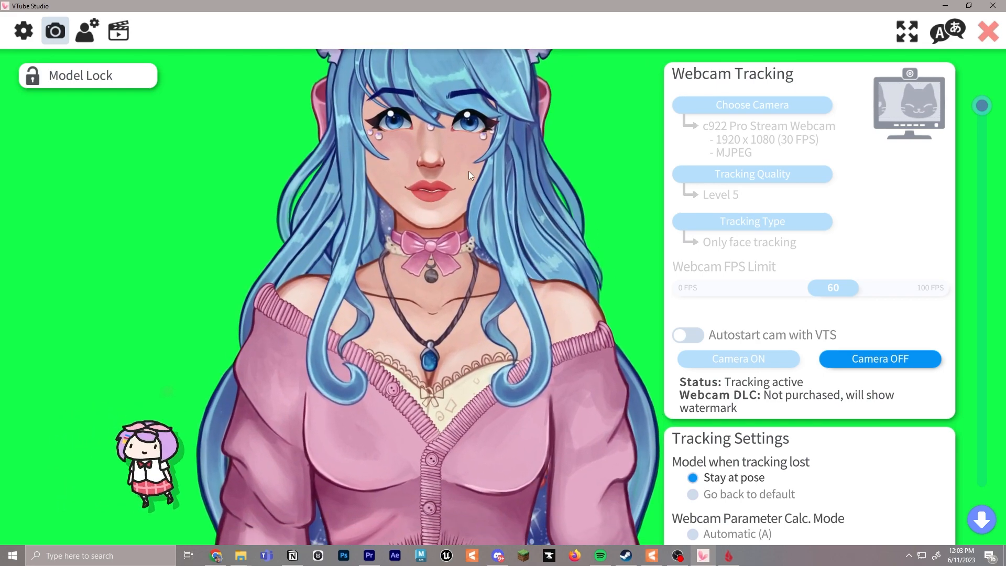